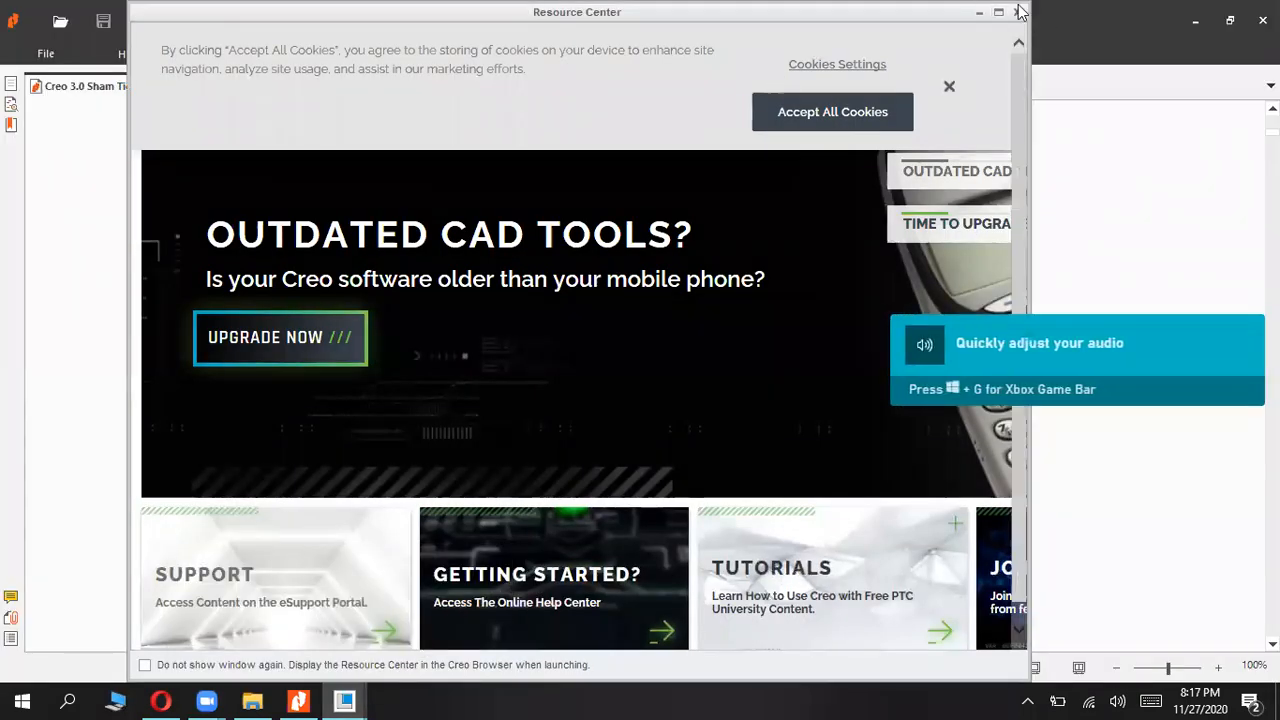
Step: Close the Resource Center and the embedded web browser, and maximize the Creo Parametric window
{"action": "left_click", "coordinate": [1017, 13]}
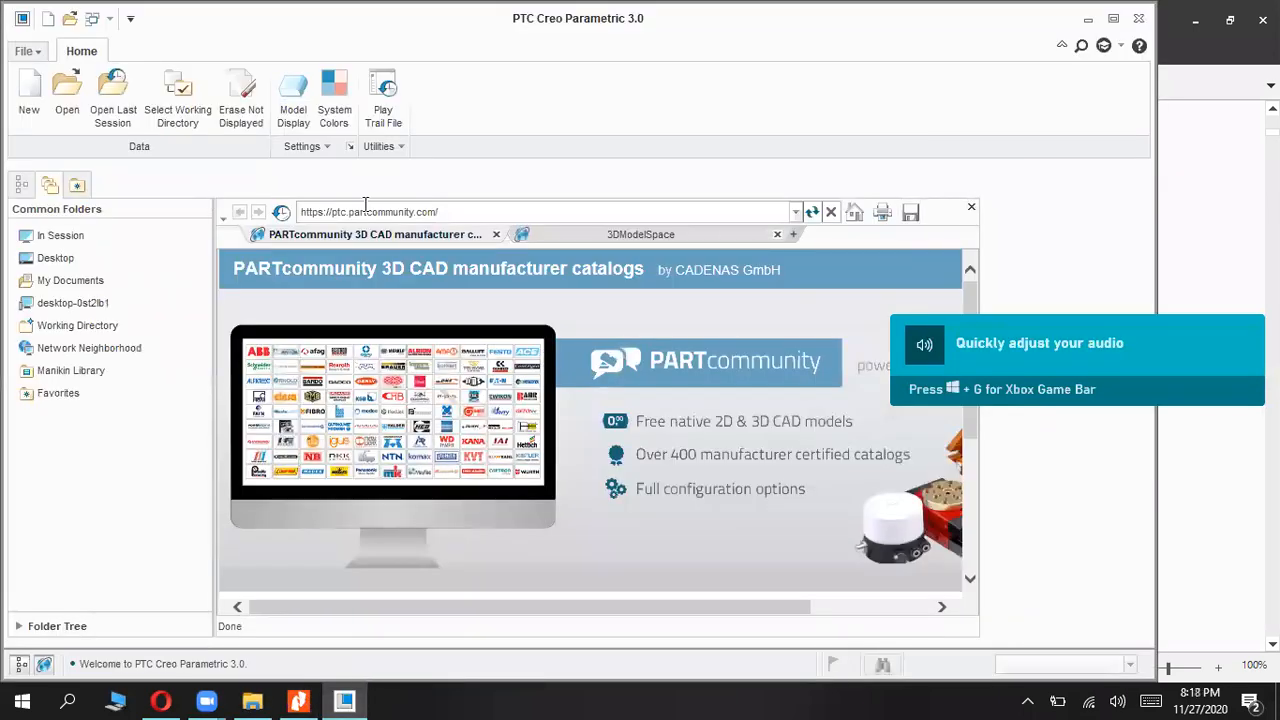
{"action": "left_click", "coordinate": [971, 208]}
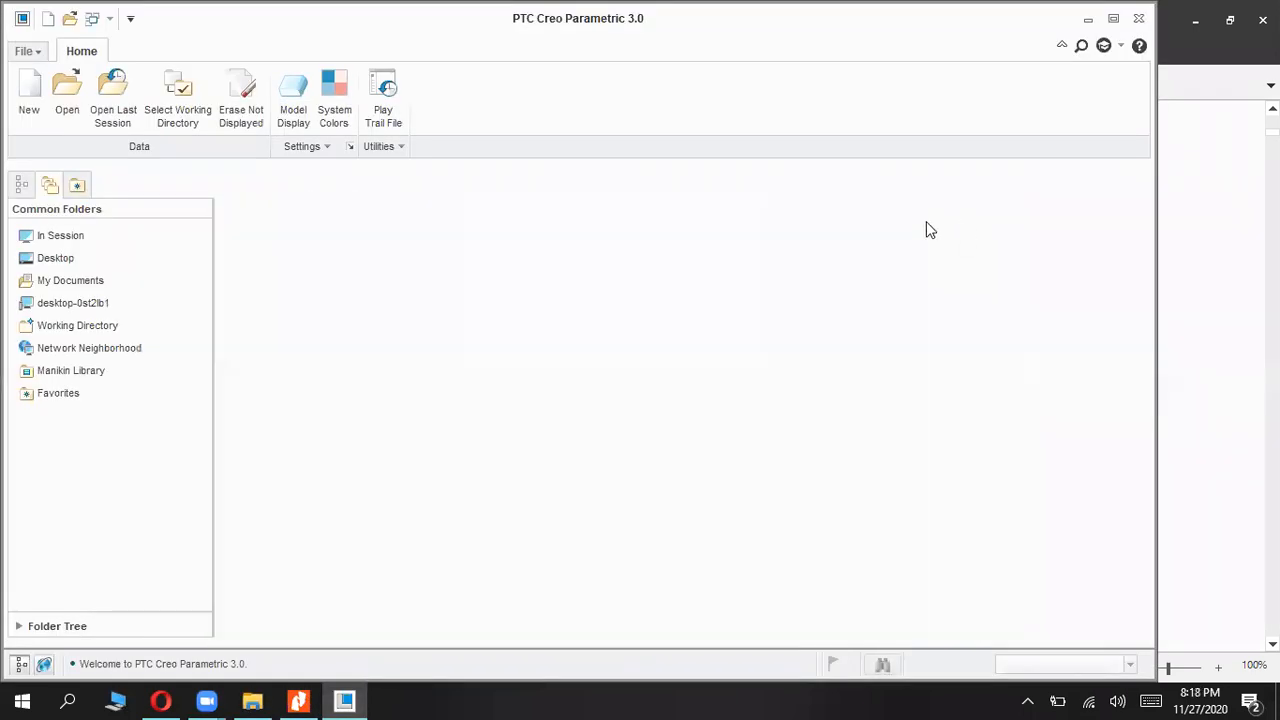
{"action": "left_click", "coordinate": [1115, 17]}
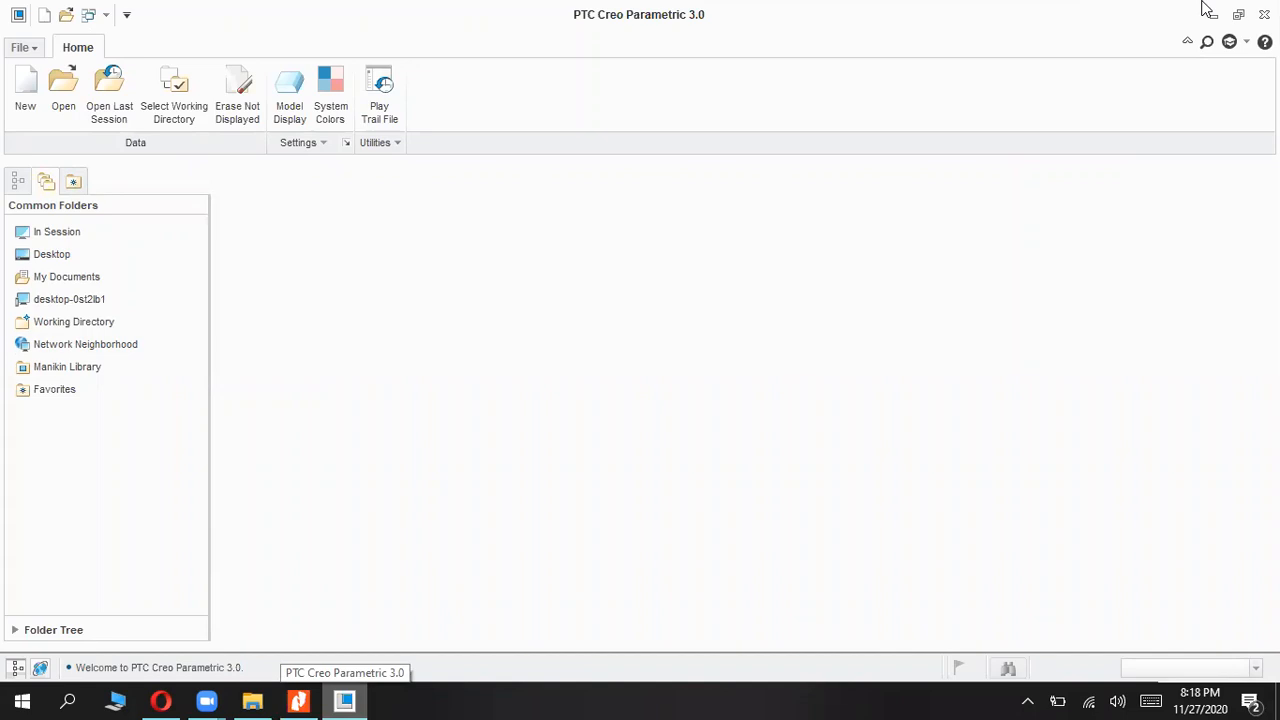
Step: Create a new solid part named 2711lab without the default template, using the inlbs_part_solid template
{"action": "left_click", "coordinate": [26, 90]}
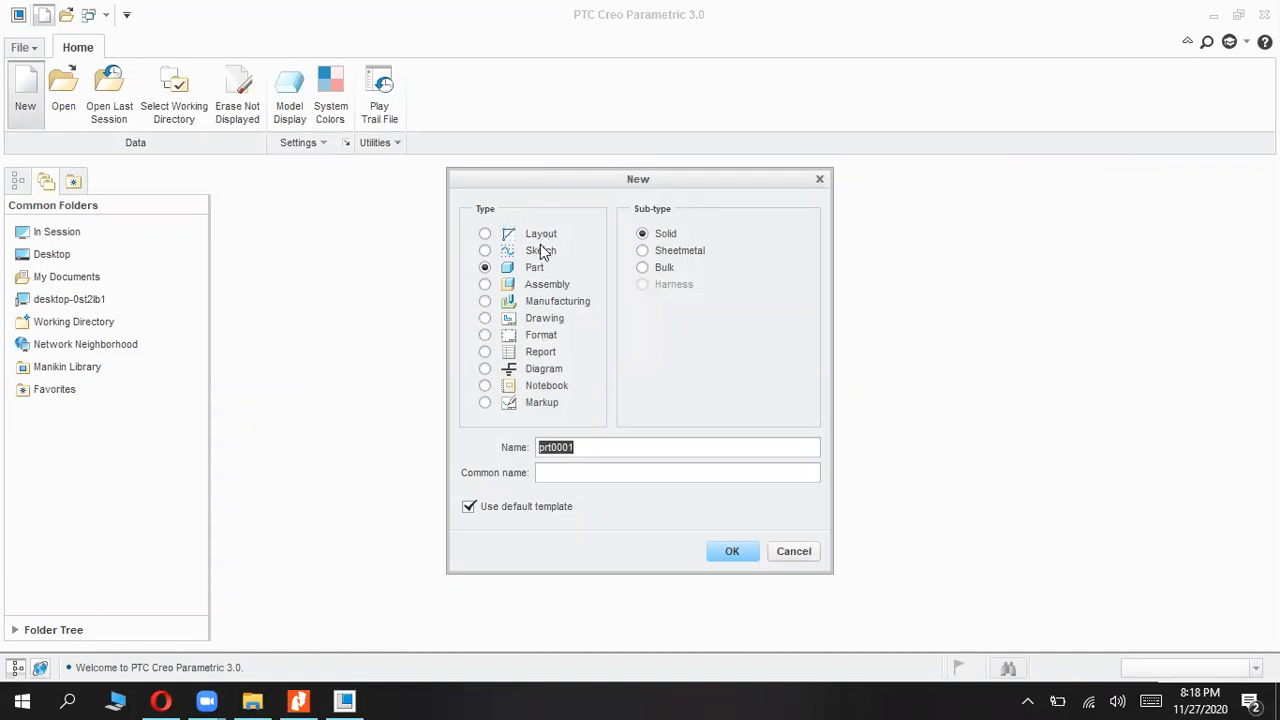
{"action": "left_click", "coordinate": [509, 268]}
{"action": "double_click", "coordinate": [624, 446]}
{"action": "type", "text": "2711lab"}
{"action": "left_click", "coordinate": [537, 507]}
{"action": "left_click", "coordinate": [714, 550]}
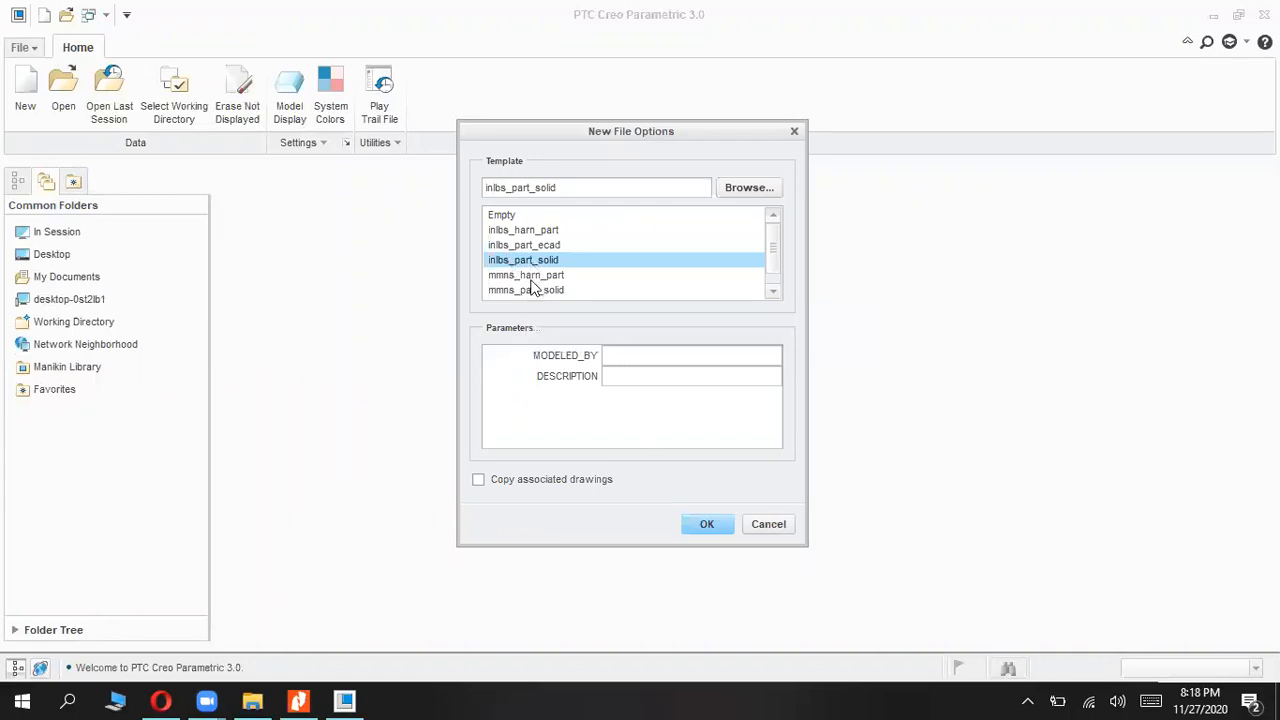
{"action": "left_click", "coordinate": [706, 527]}
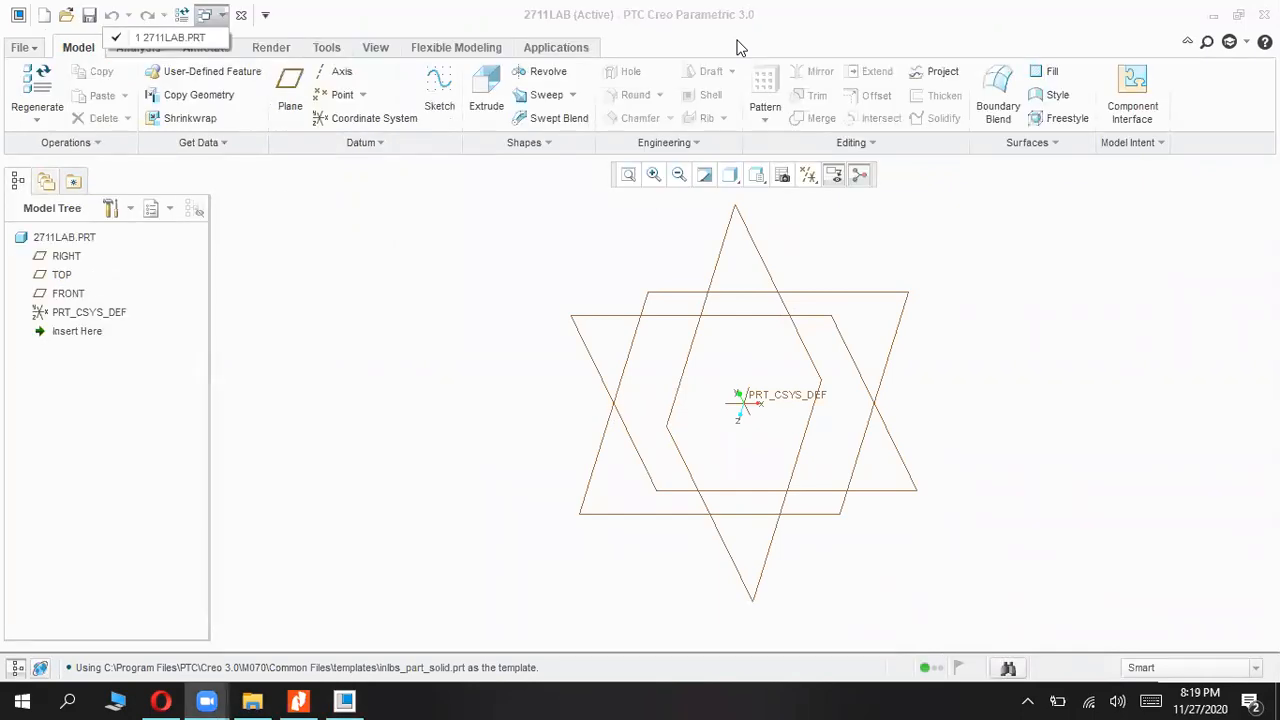
Step: Examine the FRONT, RIGHT and TOP datum planes by selecting each one in the model
{"action": "left_click", "coordinate": [562, 30]}
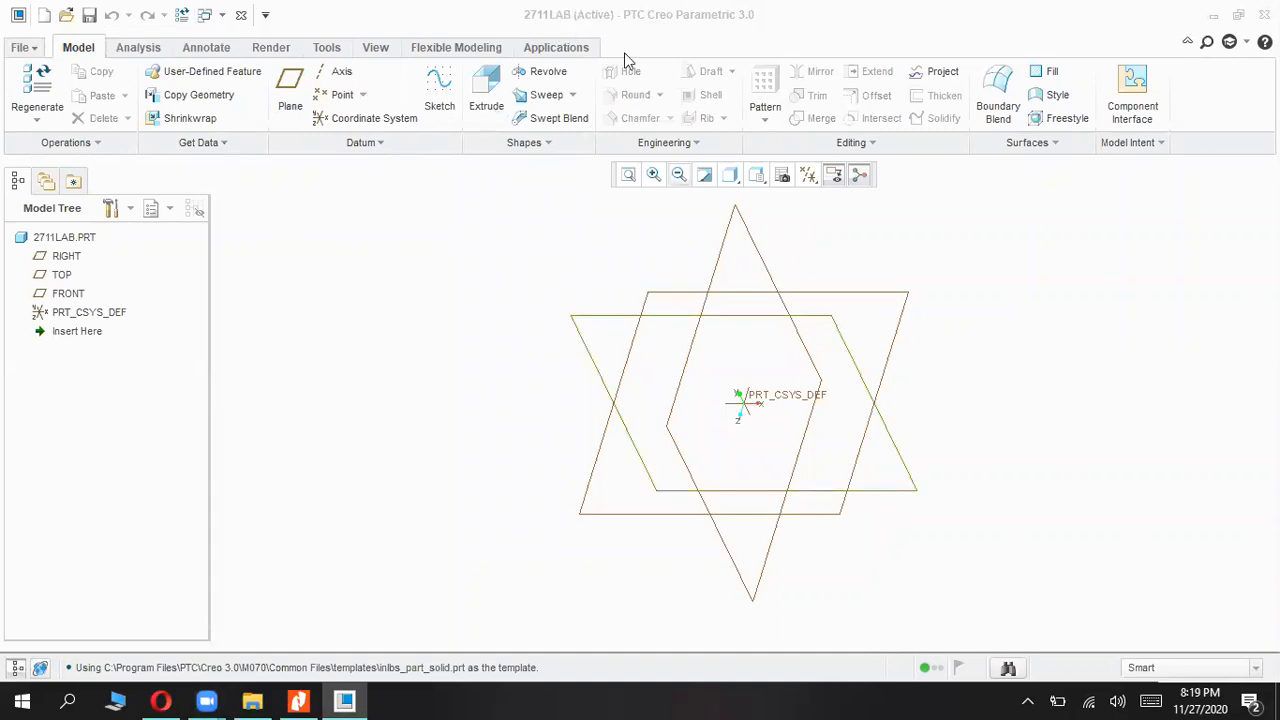
{"action": "left_click", "coordinate": [634, 457]}
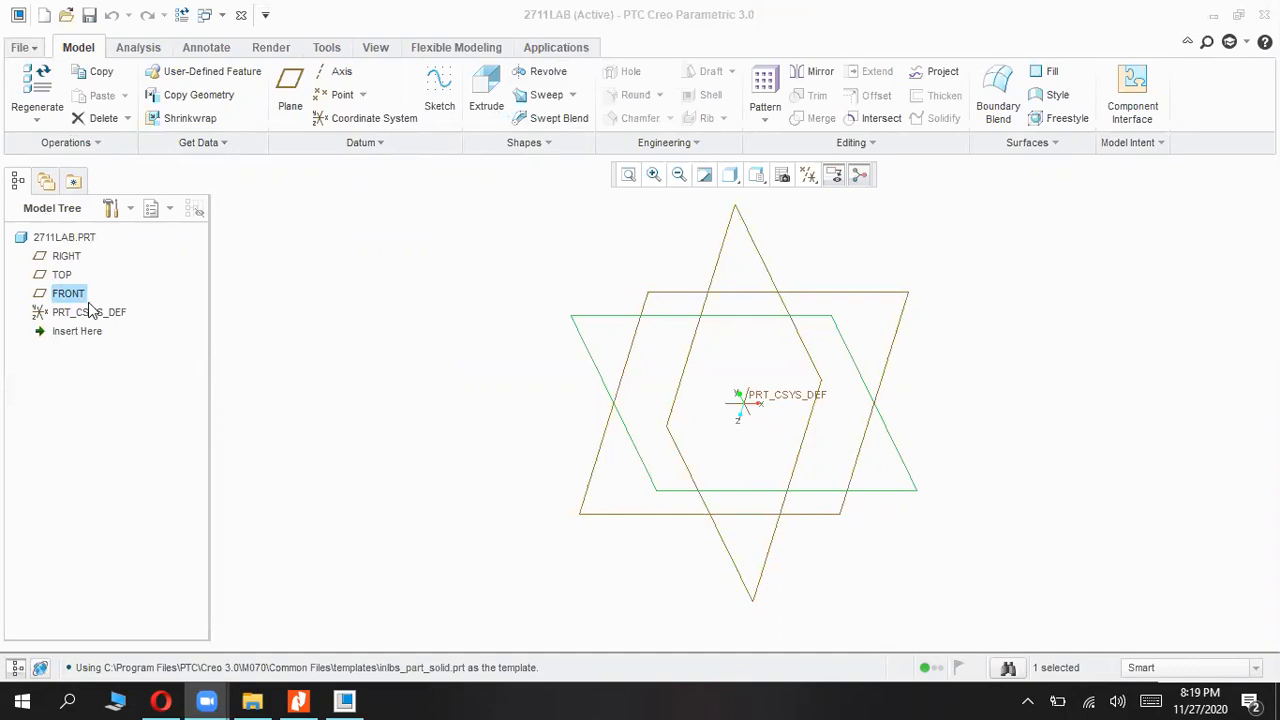
{"action": "left_click", "coordinate": [714, 266]}
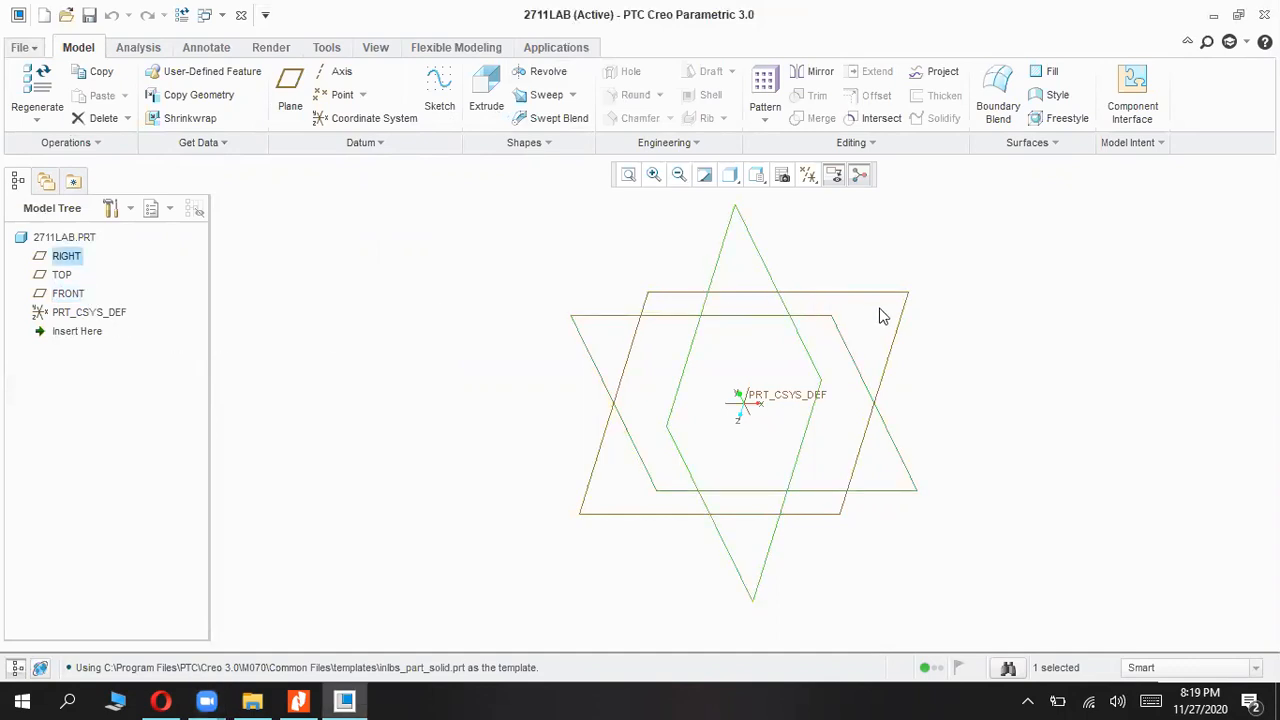
{"action": "left_click", "coordinate": [895, 336]}
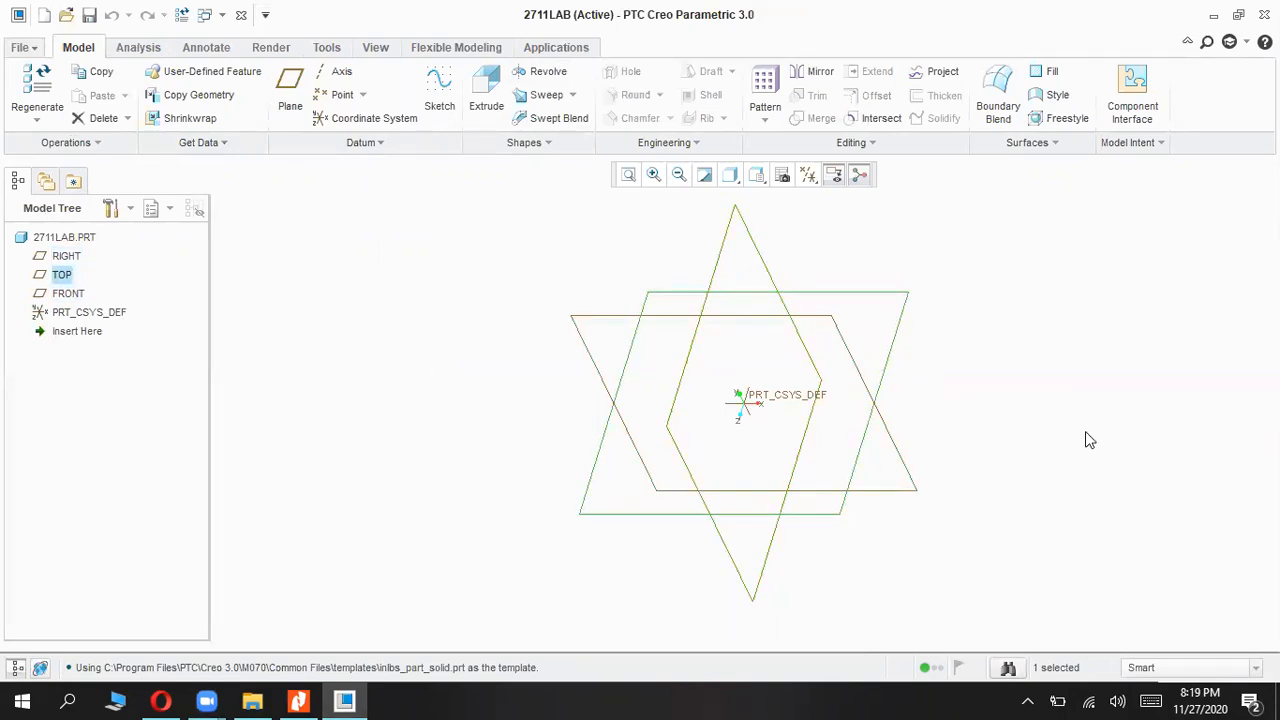
{"action": "left_click", "coordinate": [620, 323]}
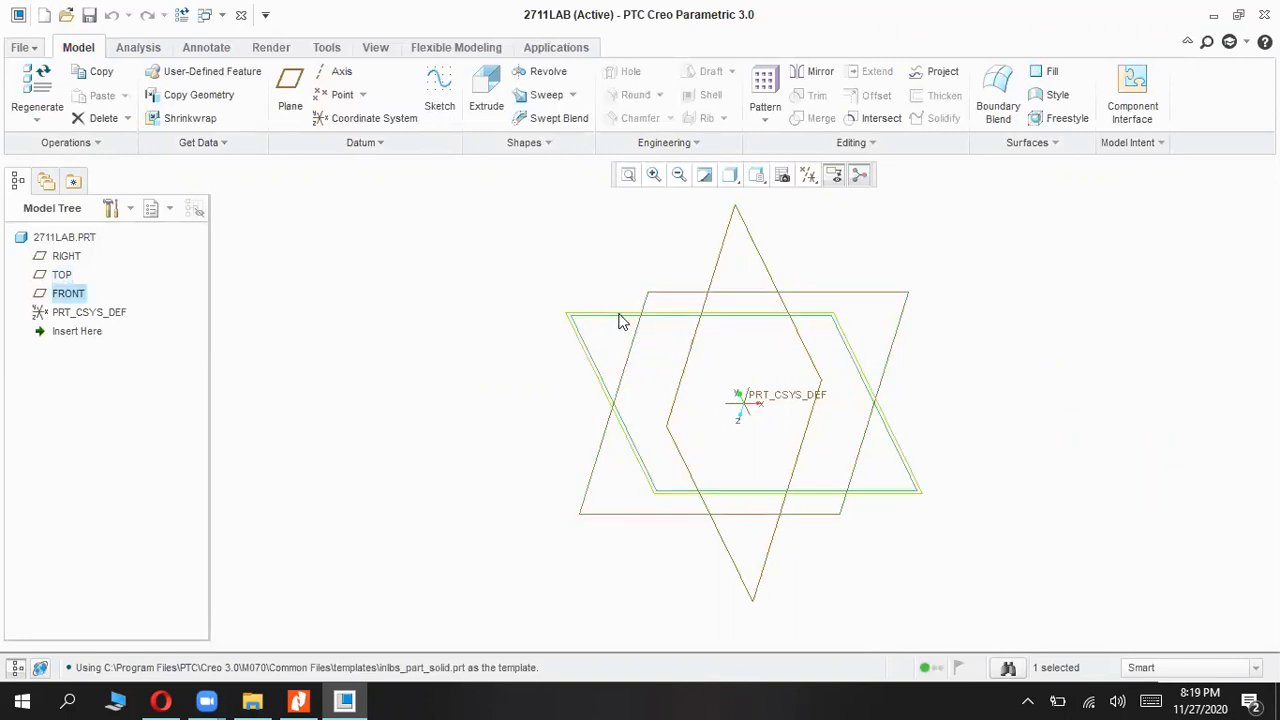
{"action": "left_click", "coordinate": [62, 256]}
{"action": "left_click", "coordinate": [60, 275]}
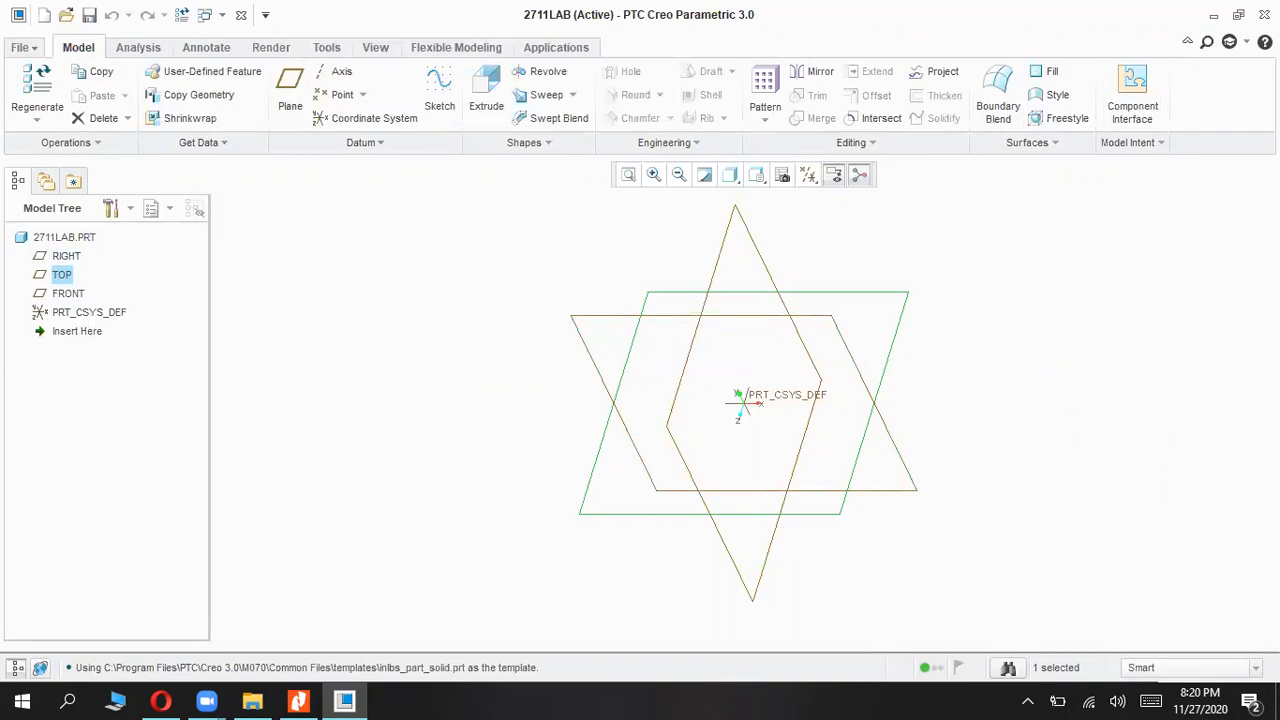
Step: Close the 2711LAB part window and try to create a new solid part named 2711lab with the default template
{"action": "left_click", "coordinate": [240, 15]}
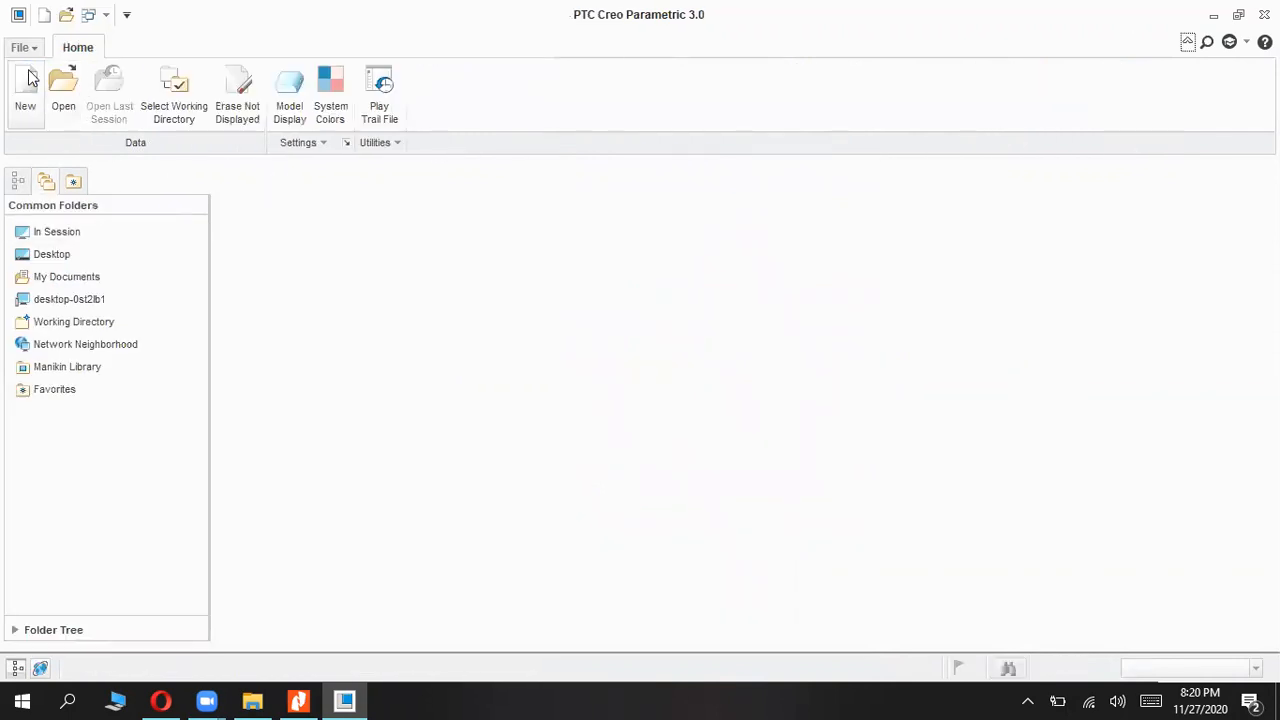
{"action": "left_click", "coordinate": [25, 94]}
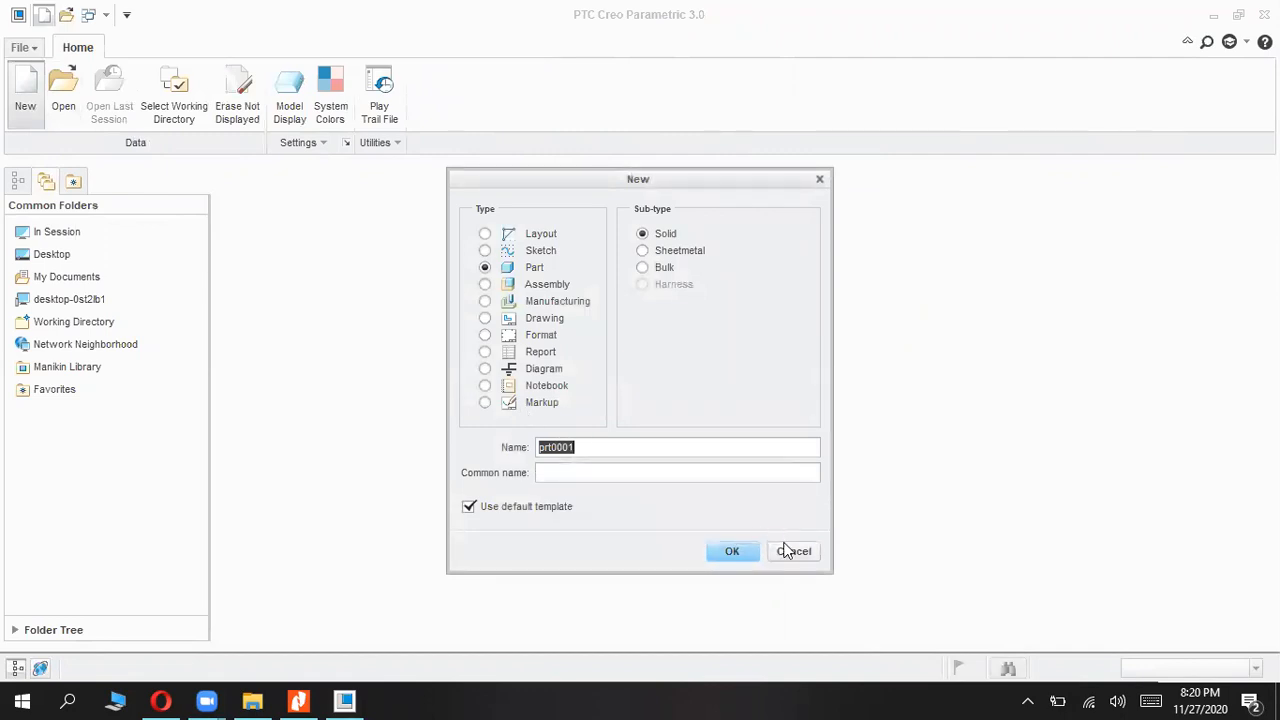
{"action": "type", "text": "2711lab"}
{"action": "left_click", "coordinate": [733, 552]}
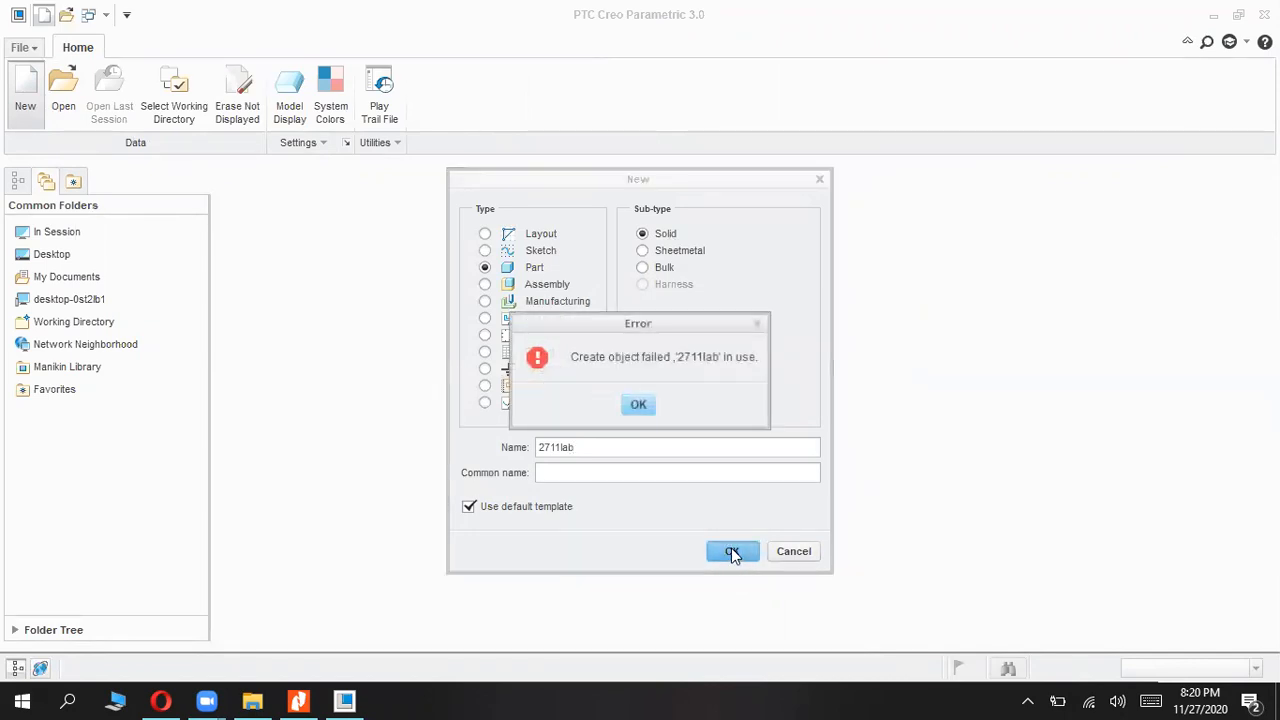
{"action": "left_click", "coordinate": [640, 400]}
Step: Try to create the new part under the name 2711a.lab
{"action": "left_click", "coordinate": [555, 447]}
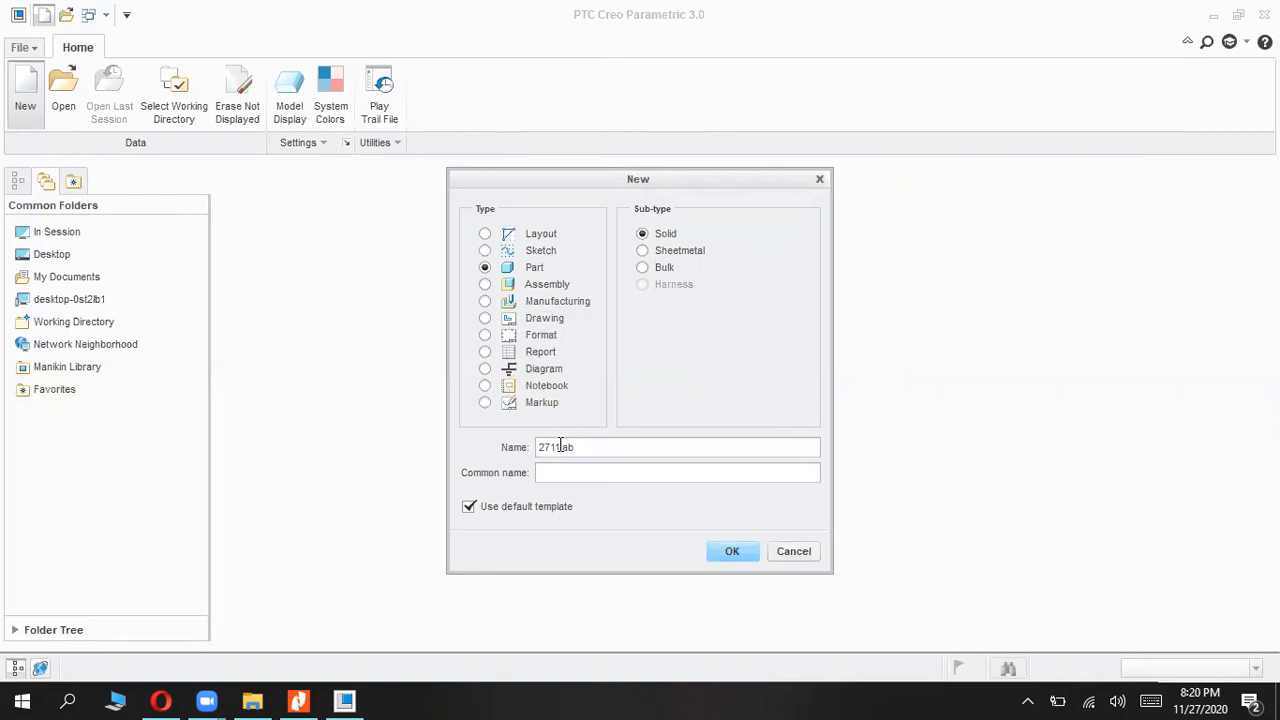
{"action": "left_click", "coordinate": [560, 447]}
{"action": "type", "text": "a."}
{"action": "left_click", "coordinate": [716, 556]}
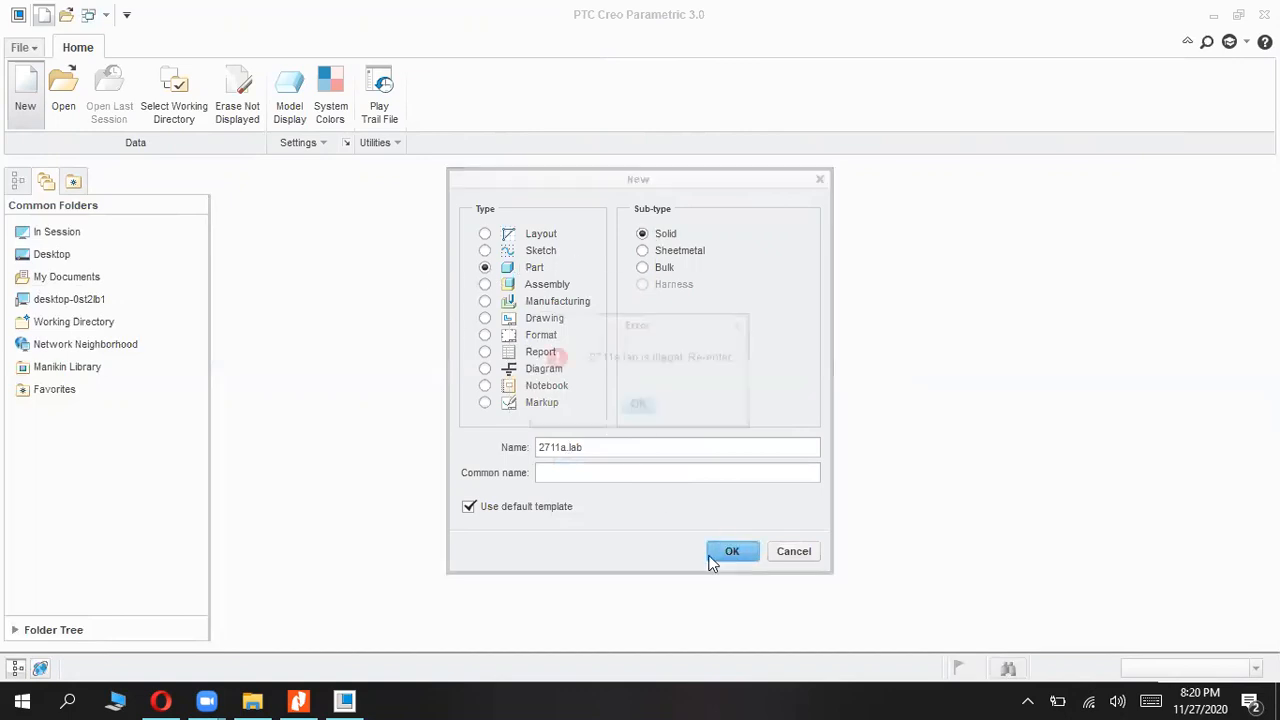
{"action": "left_click", "coordinate": [639, 405]}
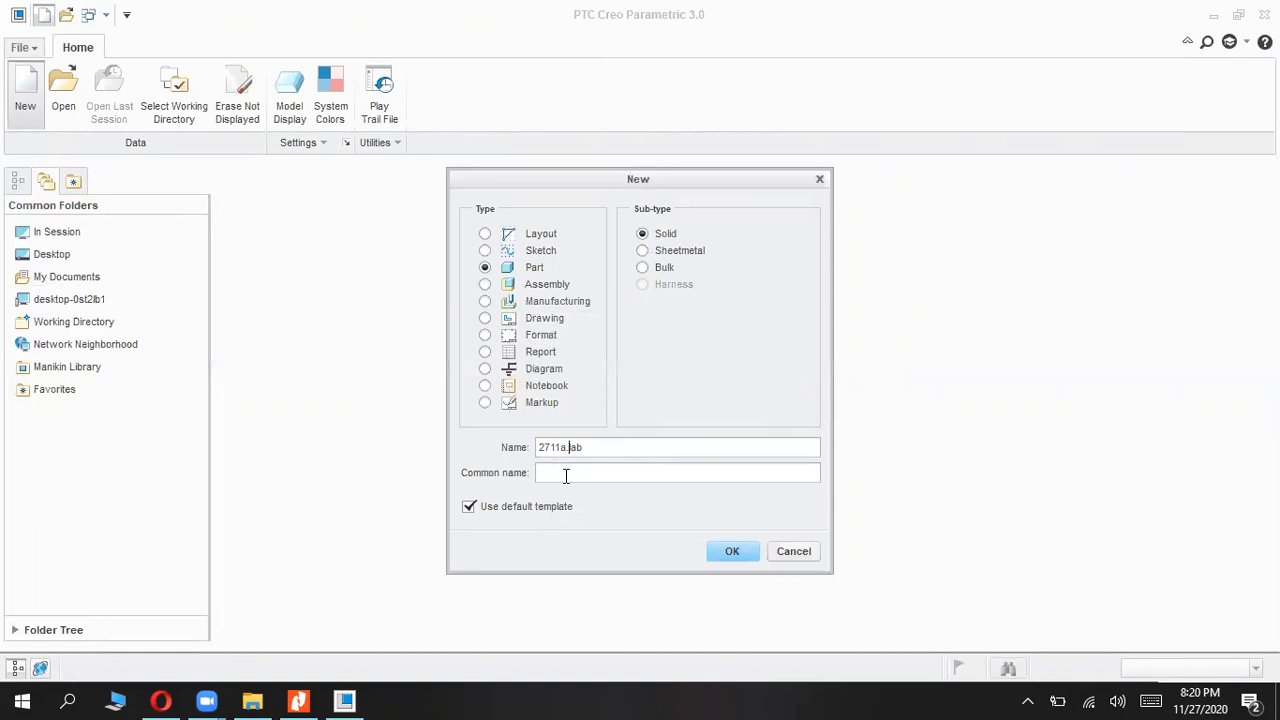
Step: Rename the new part 2711labA and create it with the default template
{"action": "key", "text": "BackSpace"}
{"action": "key", "text": "BackSpace"}
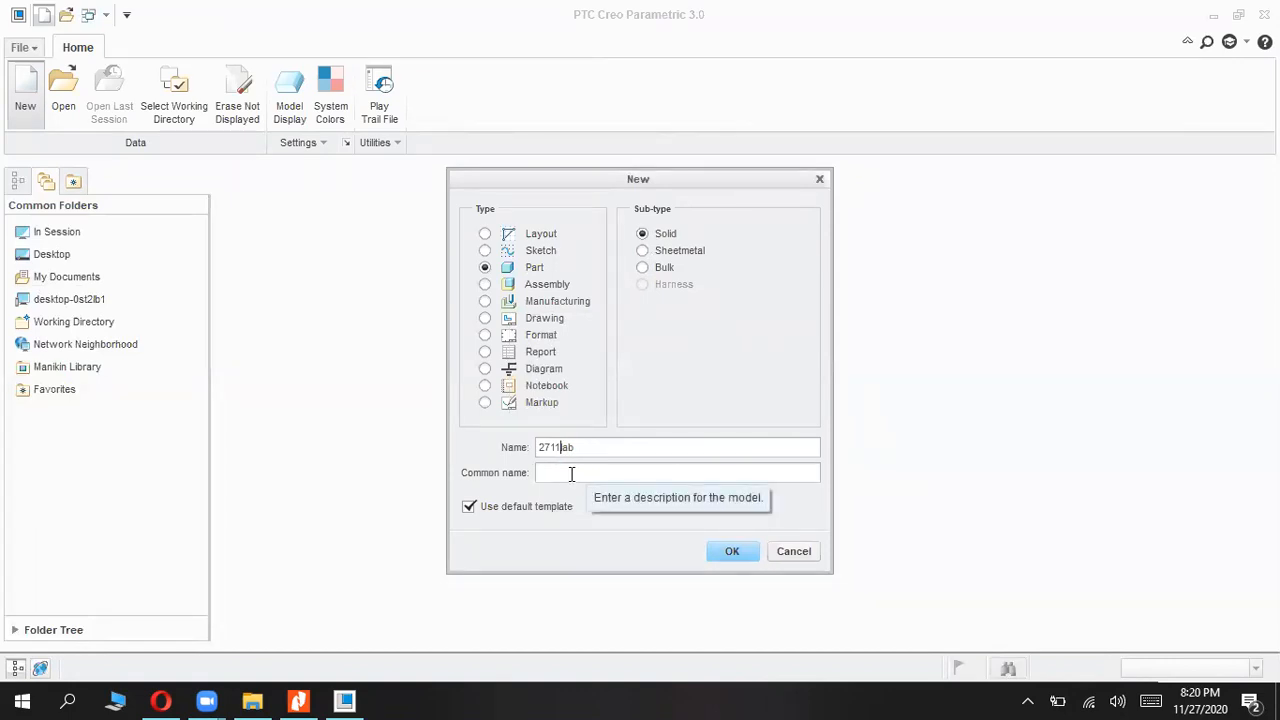
{"action": "left_click", "coordinate": [592, 446]}
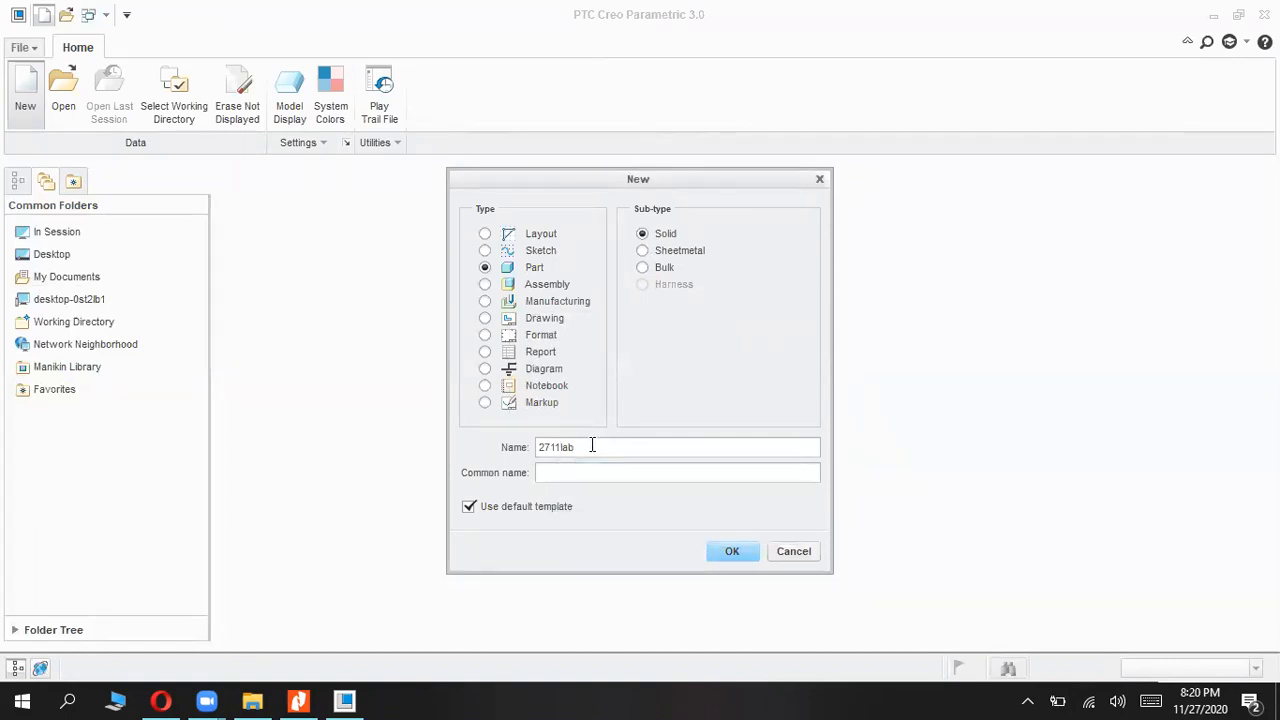
{"action": "type", "text": "A"}
{"action": "left_click", "coordinate": [735, 551]}
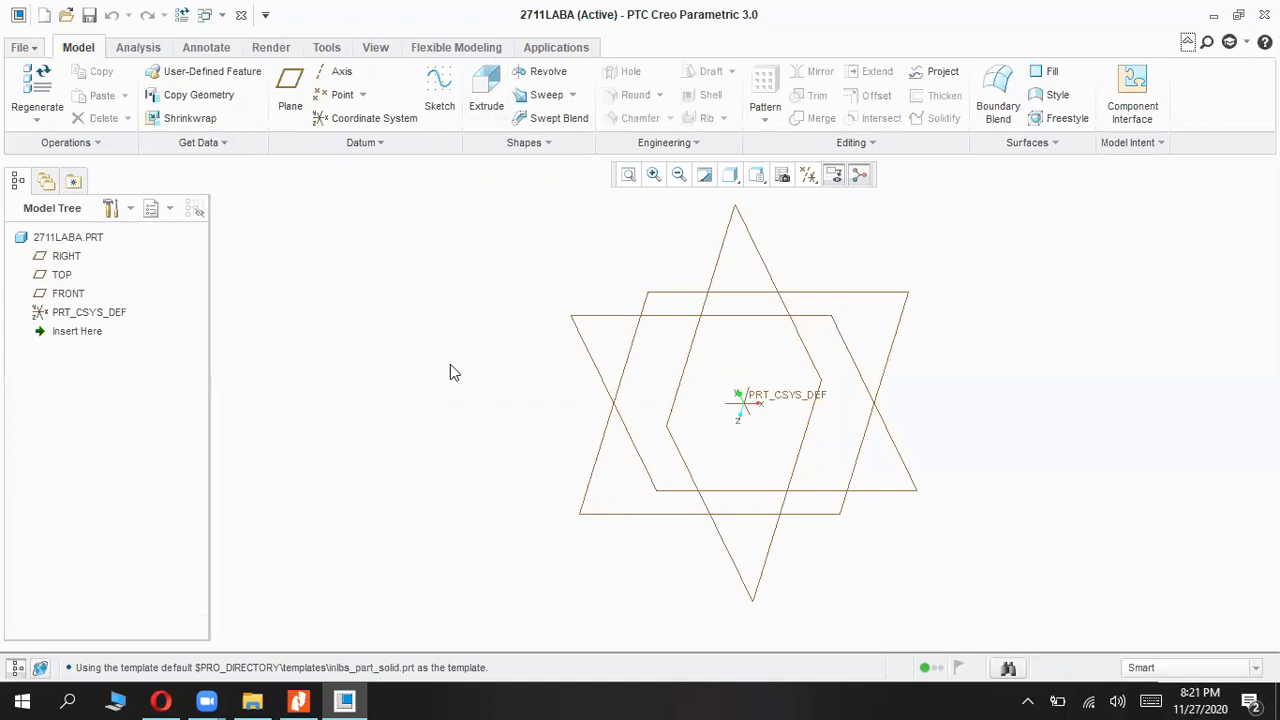
Step: Switch to the Creo 3.0 Sham Ticko PDF in Nitro Pro and review the design process steps and modes on page 32
{"action": "left_click", "coordinate": [298, 700]}
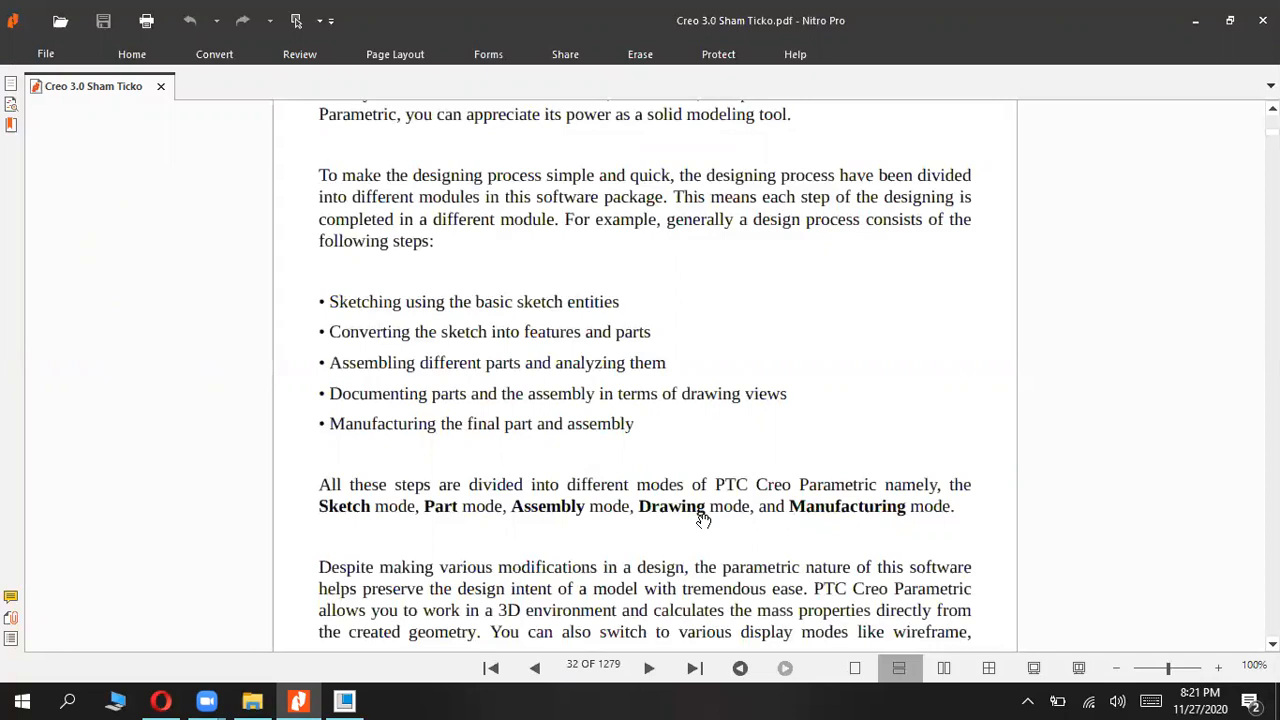
{"action": "scroll", "coordinate": [443, 458], "scroll_direction": "down", "scroll_amount": 1}
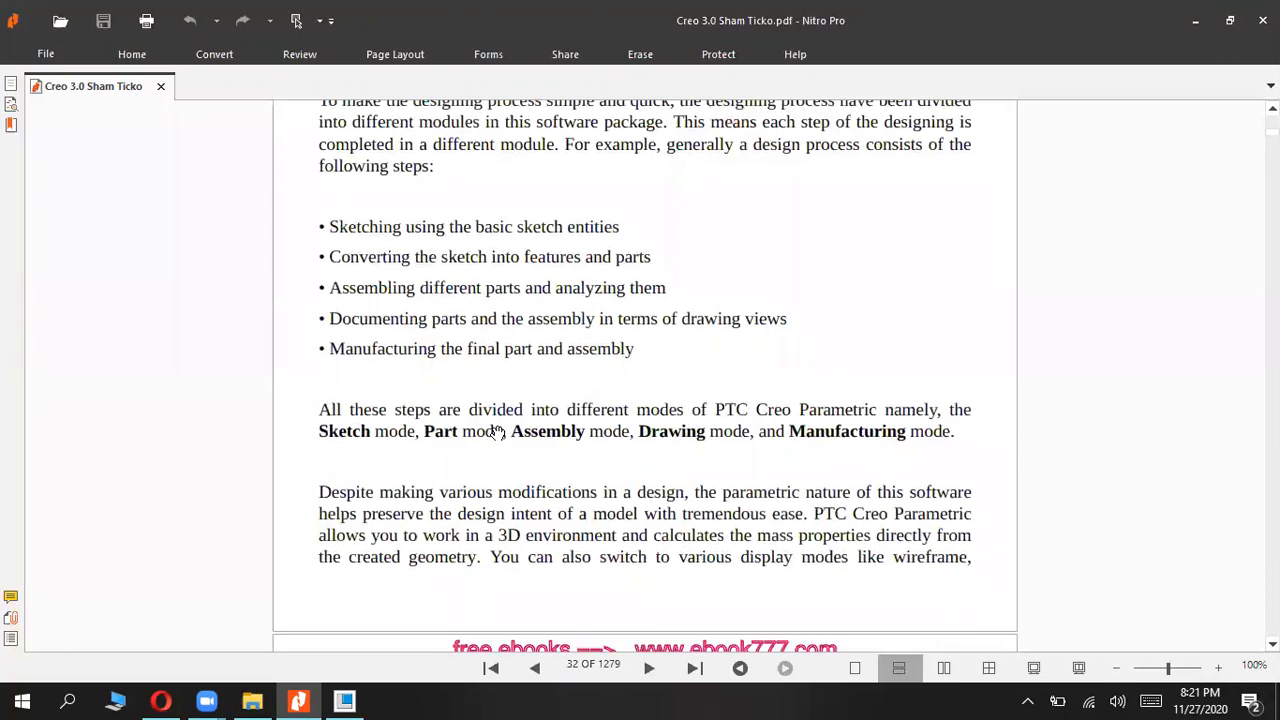
{"action": "scroll", "coordinate": [499, 433], "scroll_direction": "down", "scroll_amount": 2}
{"action": "scroll", "coordinate": [499, 433], "scroll_direction": "up", "scroll_amount": 3}
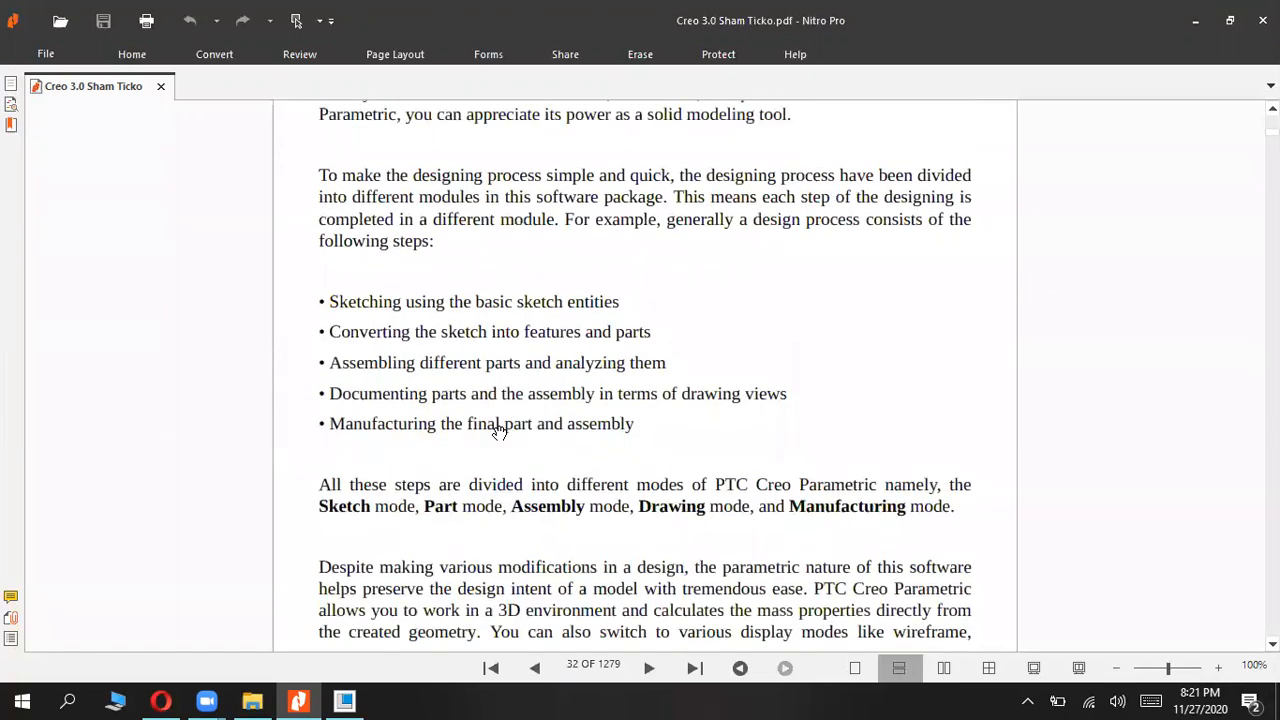
{"action": "scroll", "coordinate": [499, 433], "scroll_direction": "down", "scroll_amount": 4}
{"action": "scroll", "coordinate": [463, 290], "scroll_direction": "up", "scroll_amount": 4}
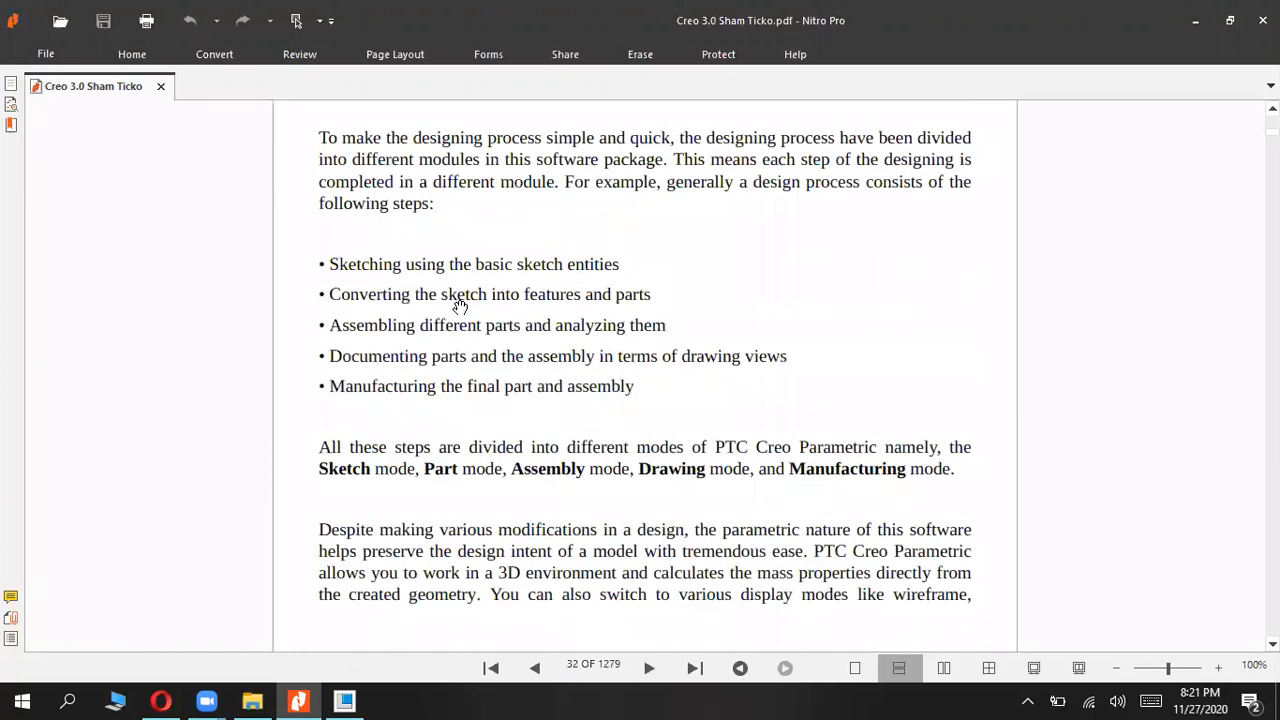
Step: Read the sections on the features of PTC Creo Parametric, covering its feature-based nature and bidirectional associative property
{"action": "scroll", "coordinate": [640, 322], "scroll_direction": "down", "scroll_amount": 5}
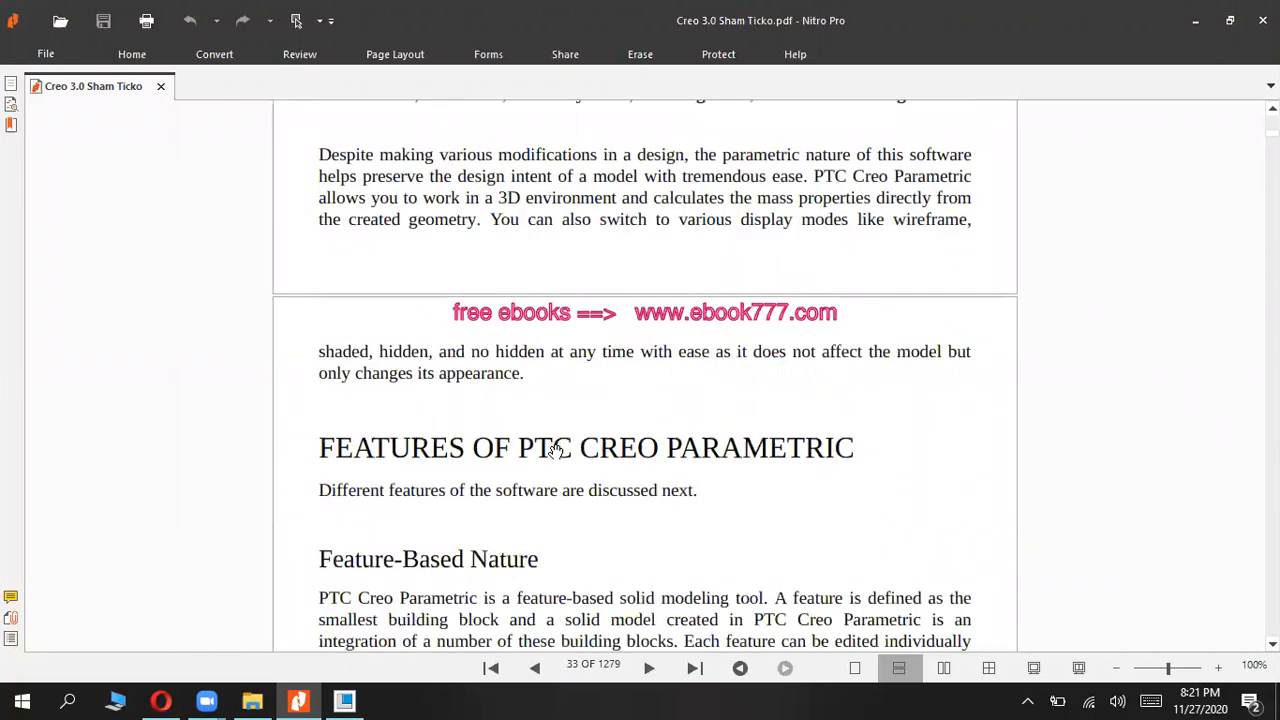
{"action": "scroll", "coordinate": [558, 452], "scroll_direction": "down", "scroll_amount": 3}
{"action": "scroll", "coordinate": [559, 452], "scroll_direction": "down", "scroll_amount": 4}
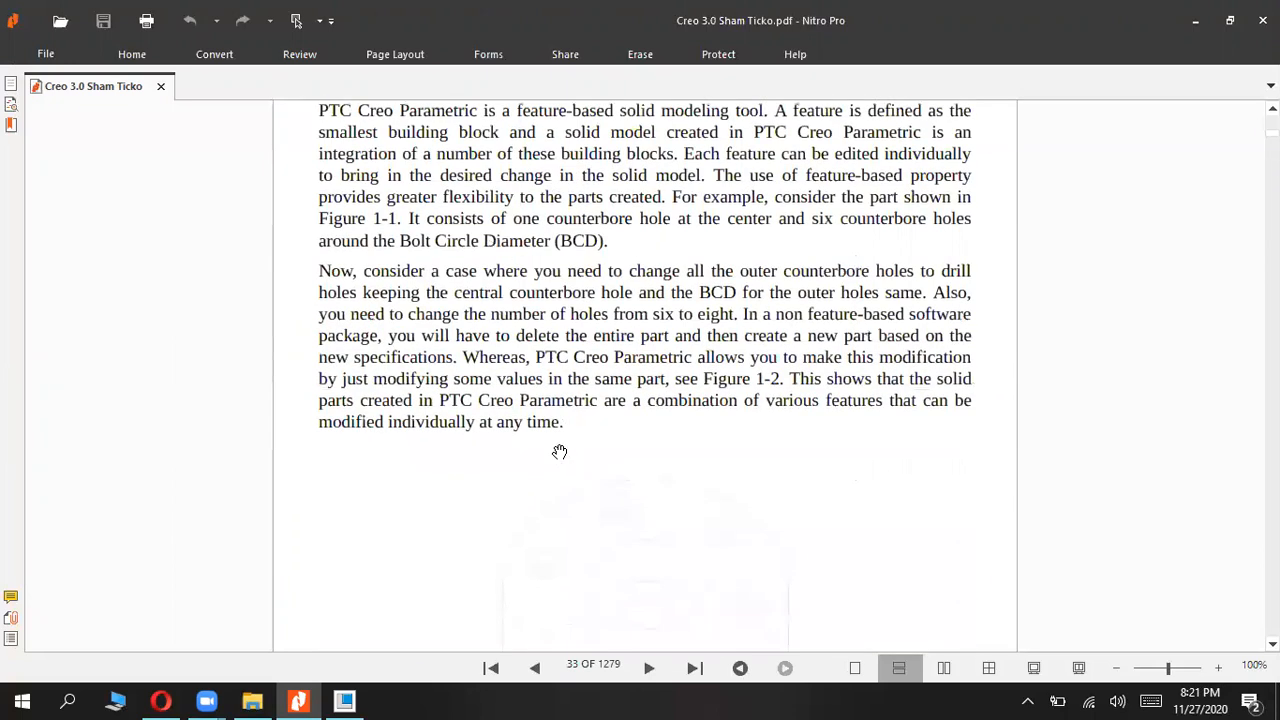
{"action": "scroll", "coordinate": [559, 452], "scroll_direction": "down", "scroll_amount": 4}
{"action": "scroll", "coordinate": [559, 455], "scroll_direction": "up", "scroll_amount": 4}
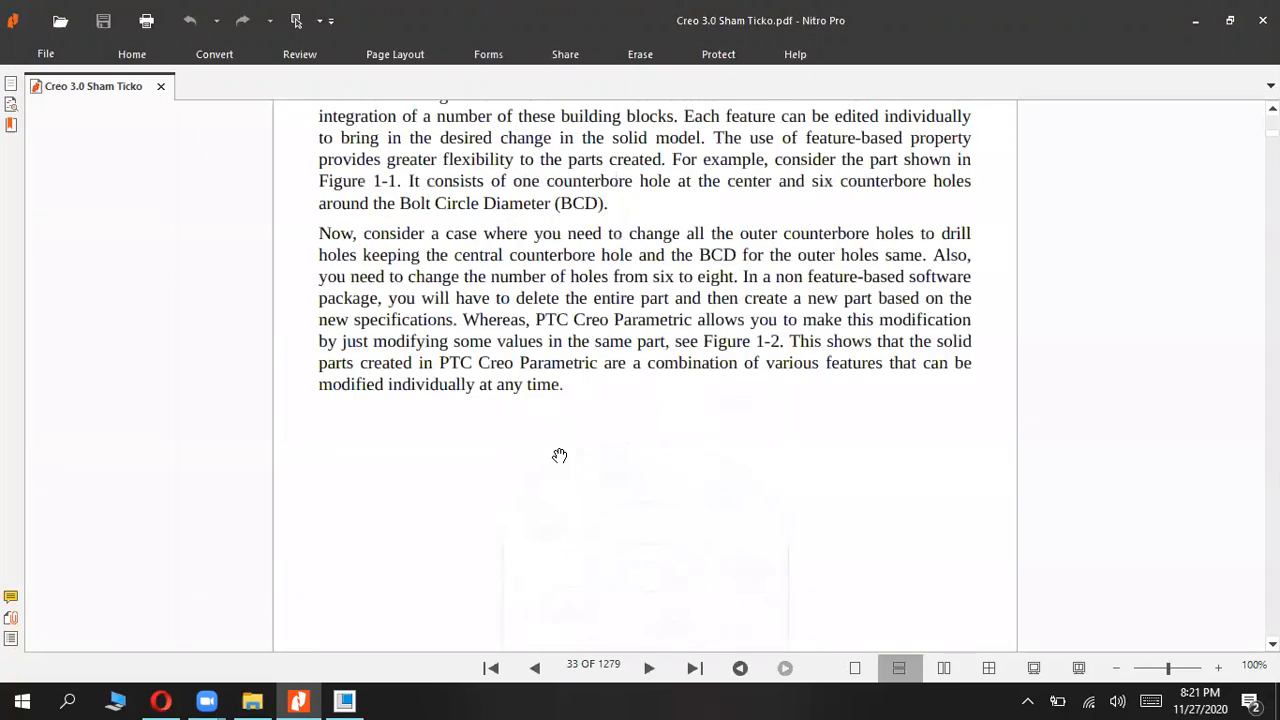
{"action": "scroll", "coordinate": [559, 455], "scroll_direction": "down", "scroll_amount": 5}
{"action": "scroll", "coordinate": [559, 455], "scroll_direction": "down", "scroll_amount": 10}
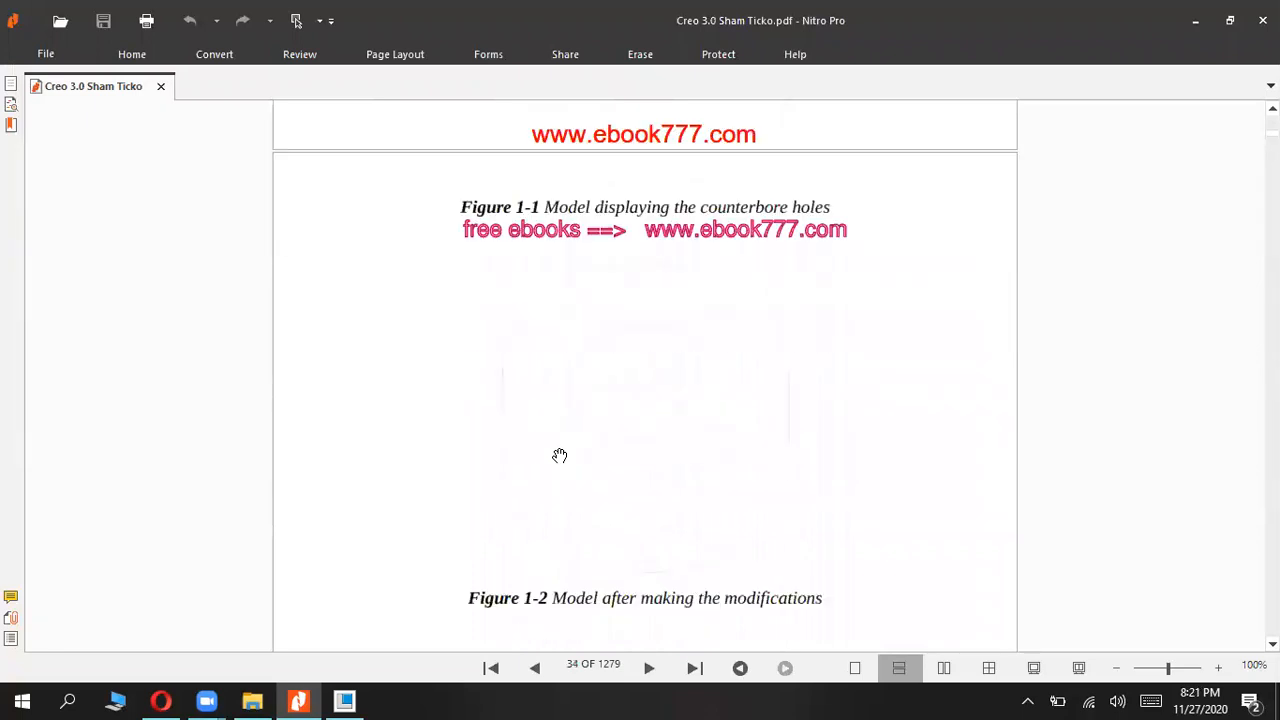
{"action": "scroll", "coordinate": [559, 455], "scroll_direction": "down", "scroll_amount": 9}
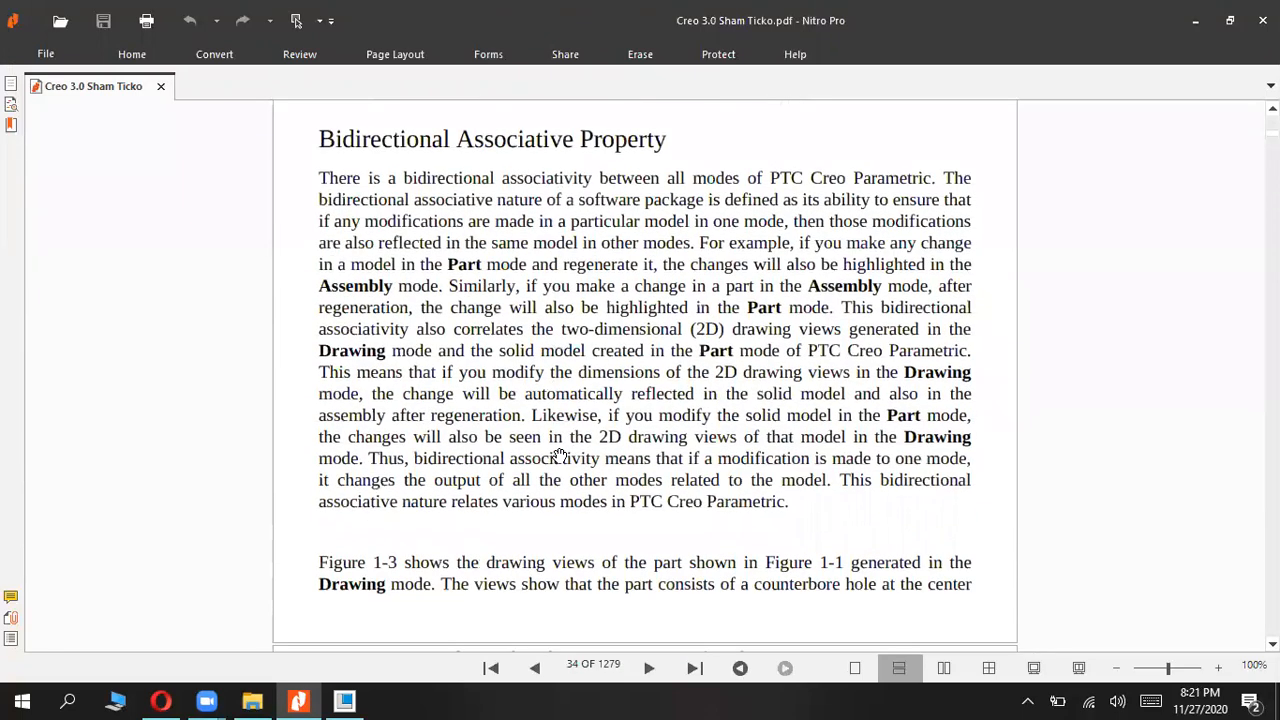
{"action": "scroll", "coordinate": [559, 455], "scroll_direction": "down", "scroll_amount": 1}
{"action": "scroll", "coordinate": [560, 455], "scroll_direction": "up", "scroll_amount": 5}
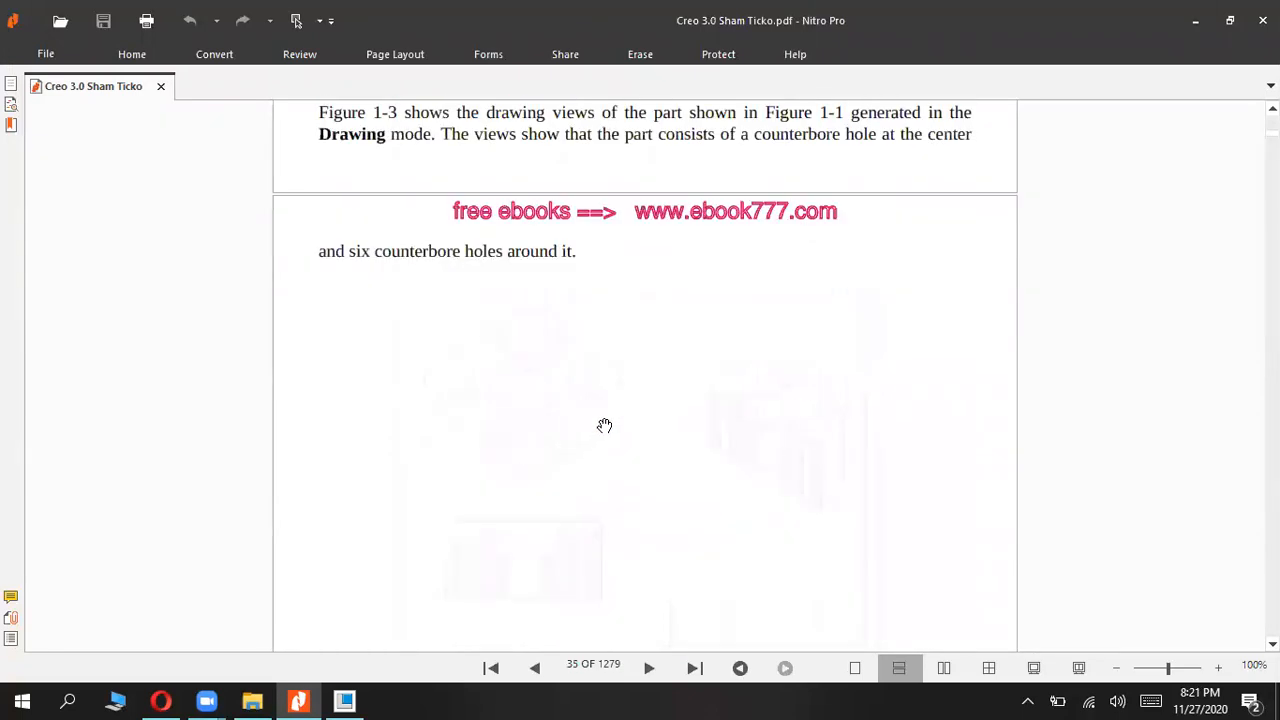
Step: Skim the following pages of the PDF up to the Figure 1-7 passage about the initial screen on page 39
{"action": "scroll", "coordinate": [627, 453], "scroll_direction": "down", "scroll_amount": 6}
{"action": "scroll", "coordinate": [627, 453], "scroll_direction": "down", "scroll_amount": 13}
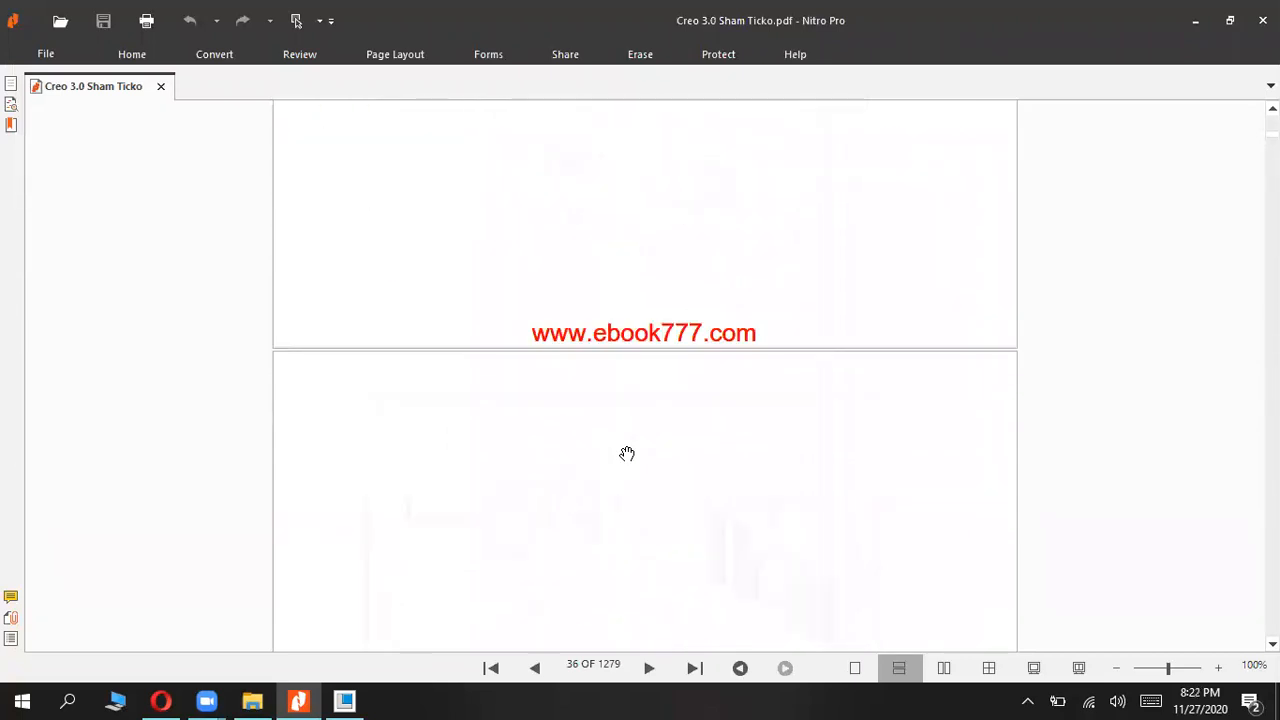
{"action": "scroll", "coordinate": [627, 453], "scroll_direction": "down", "scroll_amount": 20}
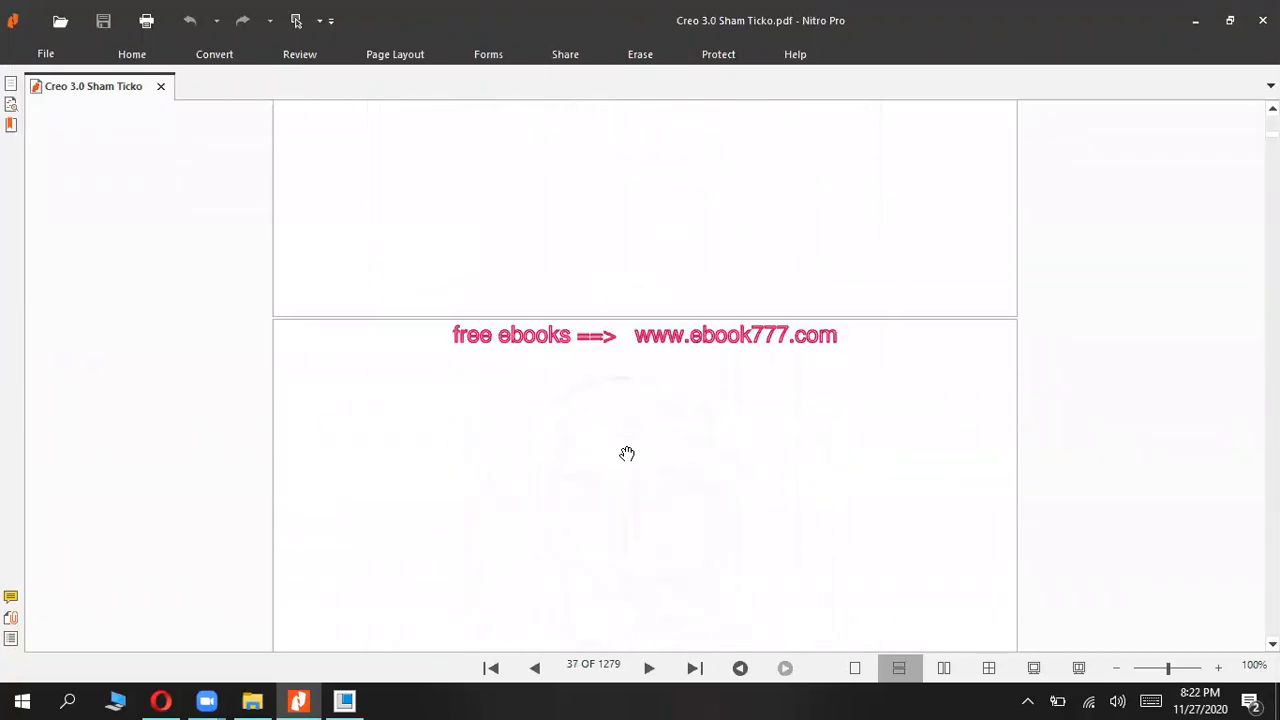
{"action": "scroll", "coordinate": [627, 454], "scroll_direction": "down", "scroll_amount": 1}
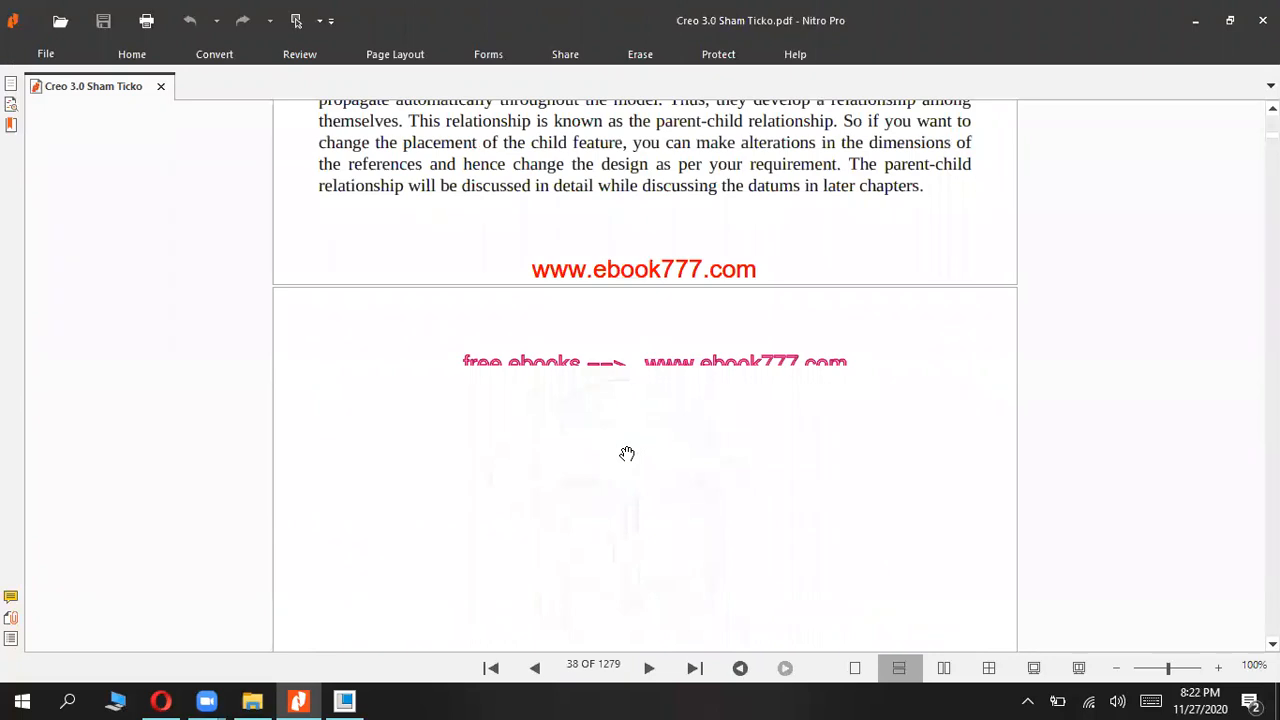
{"action": "scroll", "coordinate": [627, 454], "scroll_direction": "down", "scroll_amount": 8}
{"action": "scroll", "coordinate": [627, 454], "scroll_direction": "down", "scroll_amount": 13}
{"action": "scroll", "coordinate": [627, 454], "scroll_direction": "up", "scroll_amount": 16}
{"action": "scroll", "coordinate": [627, 454], "scroll_direction": "down", "scroll_amount": 20}
{"action": "scroll", "coordinate": [627, 454], "scroll_direction": "down", "scroll_amount": 12}
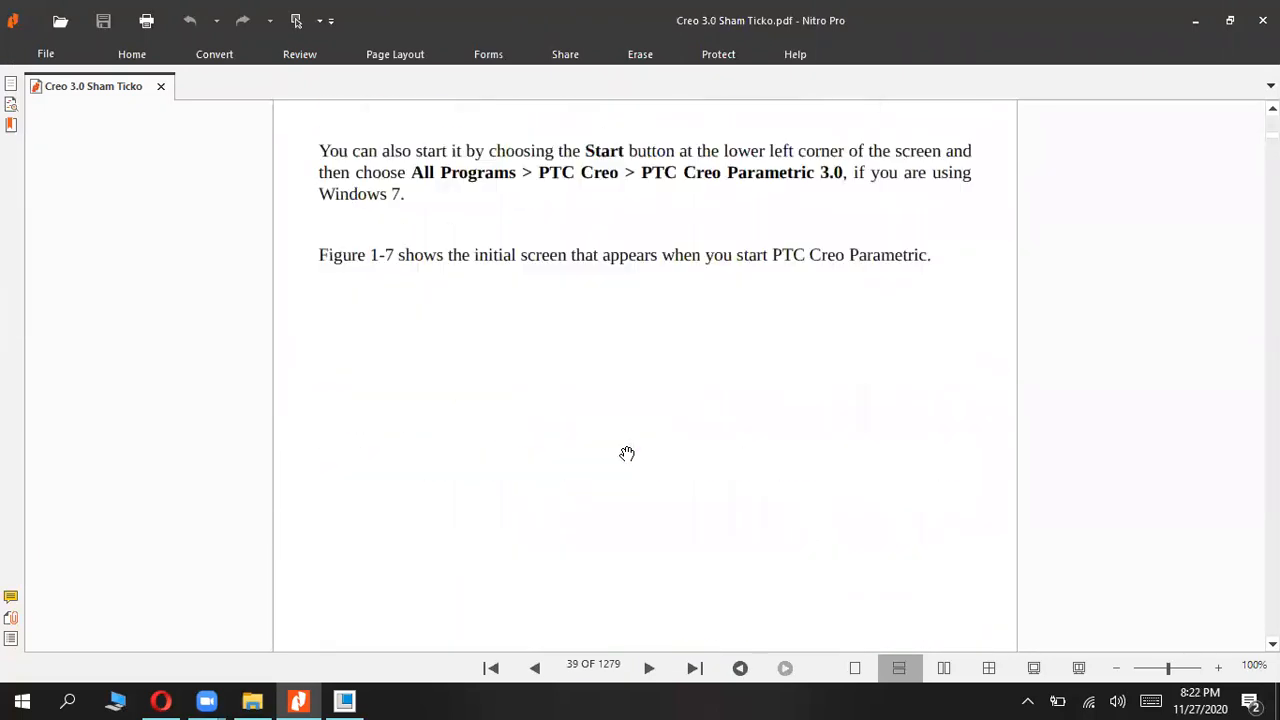
Step: Read the entity, dimension and constraint definitions under Important Terms and Definitions on page 40, and return to the 2711LABA part in Creo Parametric
{"action": "scroll", "coordinate": [627, 454], "scroll_direction": "down", "scroll_amount": 5}
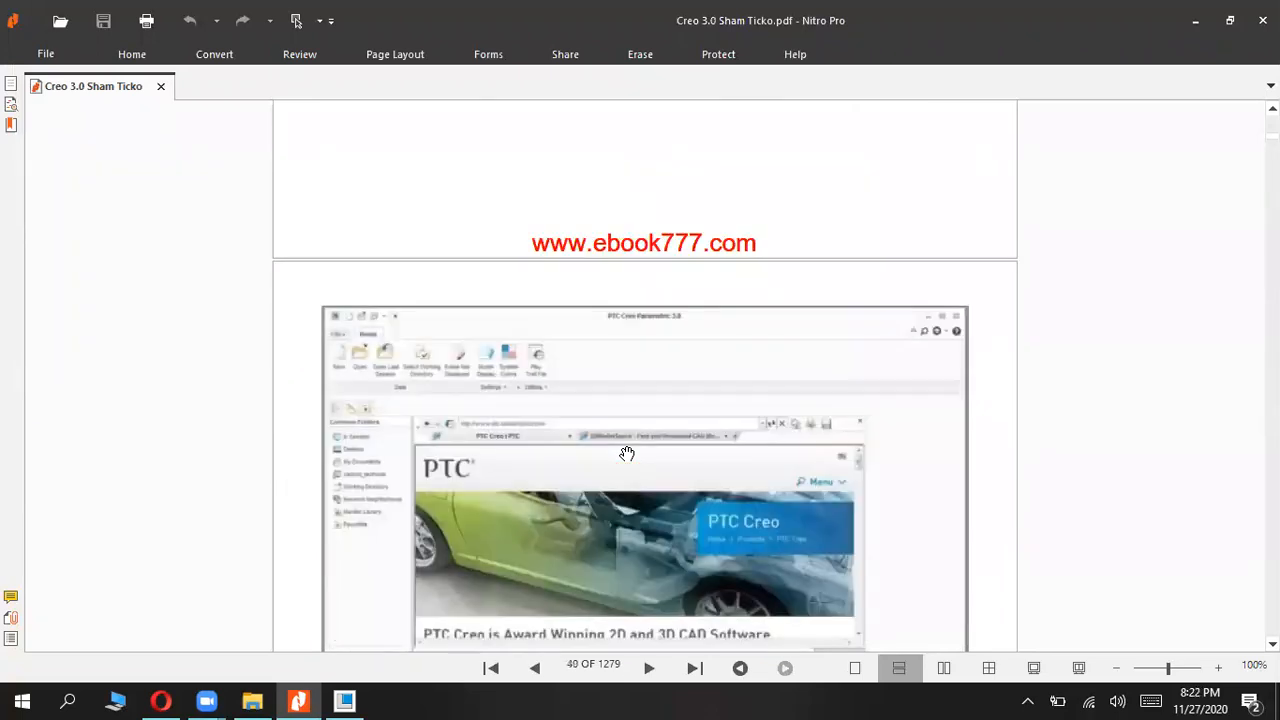
{"action": "scroll", "coordinate": [627, 454], "scroll_direction": "down", "scroll_amount": 12}
{"action": "scroll", "coordinate": [630, 420], "scroll_direction": "down", "scroll_amount": 3}
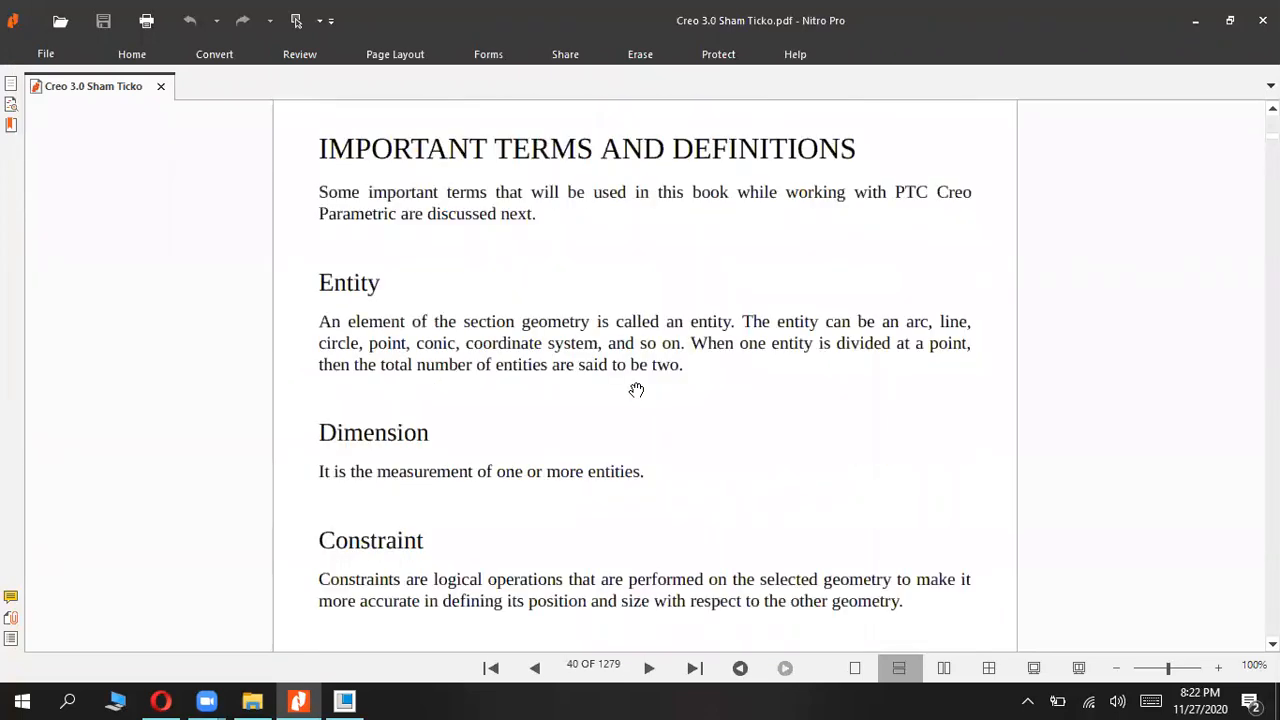
{"action": "scroll", "coordinate": [620, 380], "scroll_direction": "down", "scroll_amount": 2}
{"action": "scroll", "coordinate": [424, 330], "scroll_direction": "down", "scroll_amount": 1}
{"action": "scroll", "coordinate": [426, 388], "scroll_direction": "down", "scroll_amount": 6}
{"action": "scroll", "coordinate": [430, 250], "scroll_direction": "up", "scroll_amount": 3}
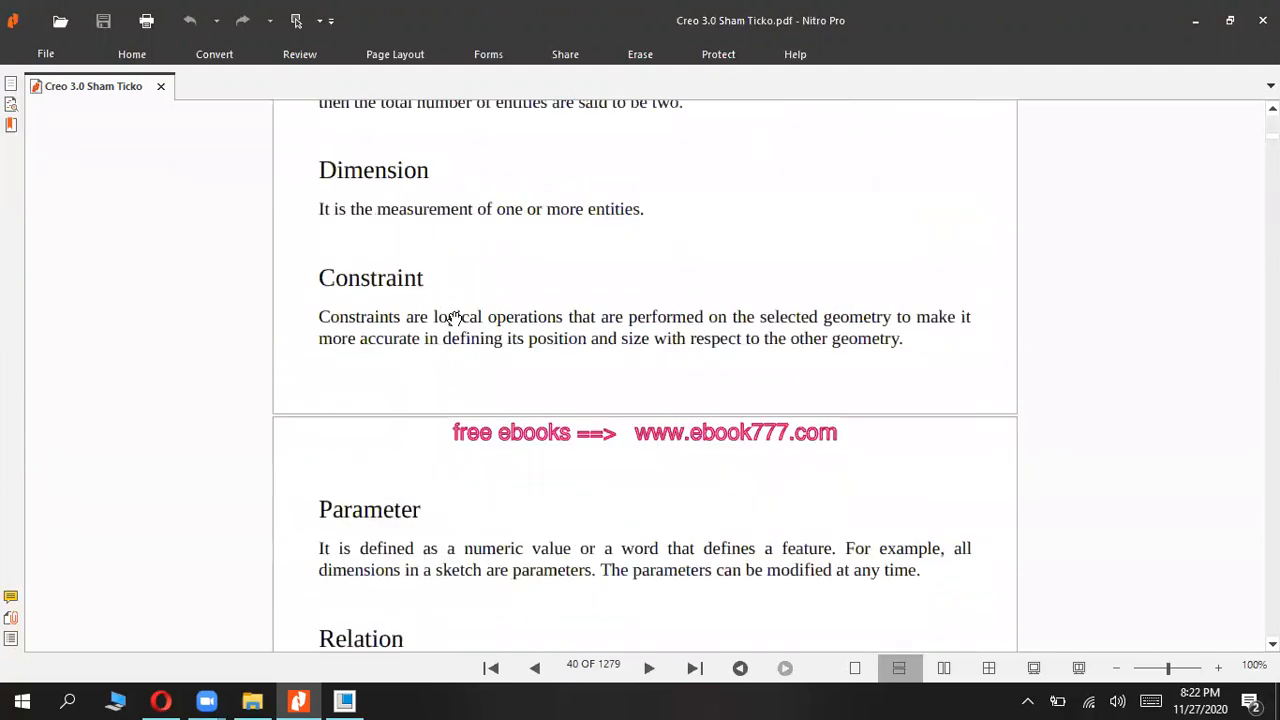
{"action": "scroll", "coordinate": [452, 318], "scroll_direction": "up", "scroll_amount": 5}
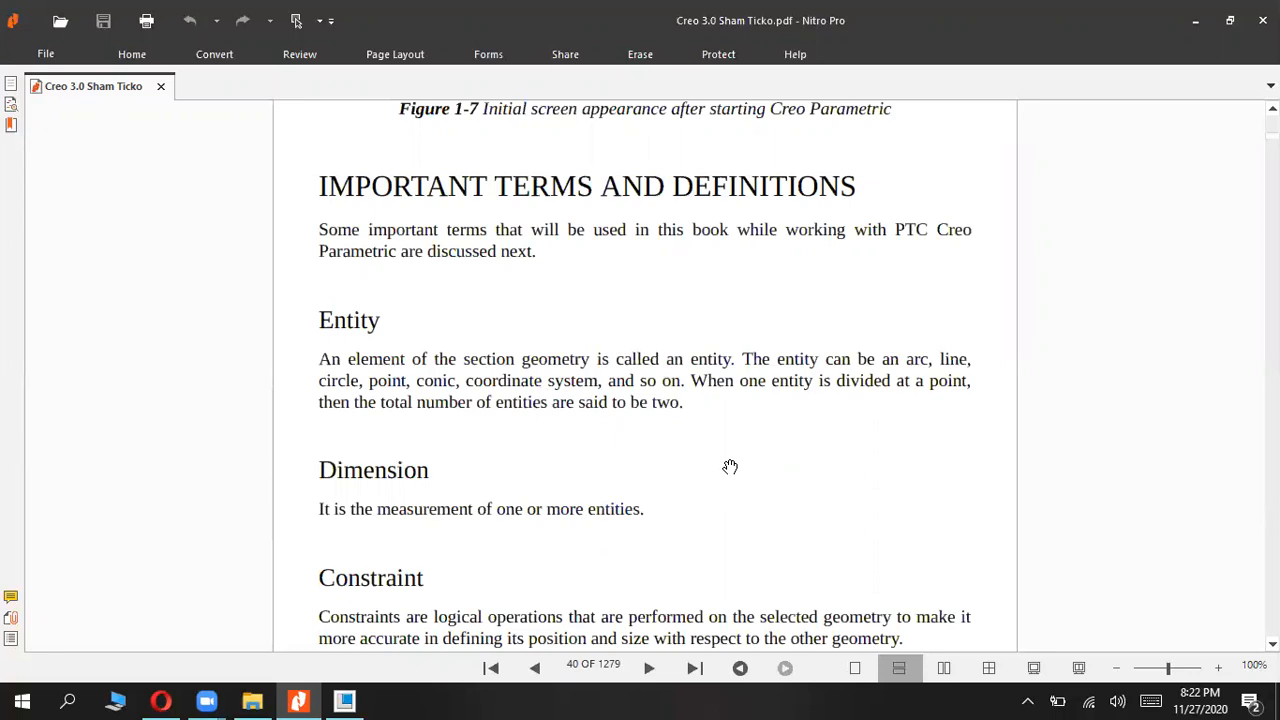
{"action": "scroll", "coordinate": [731, 468], "scroll_direction": "down", "scroll_amount": 3}
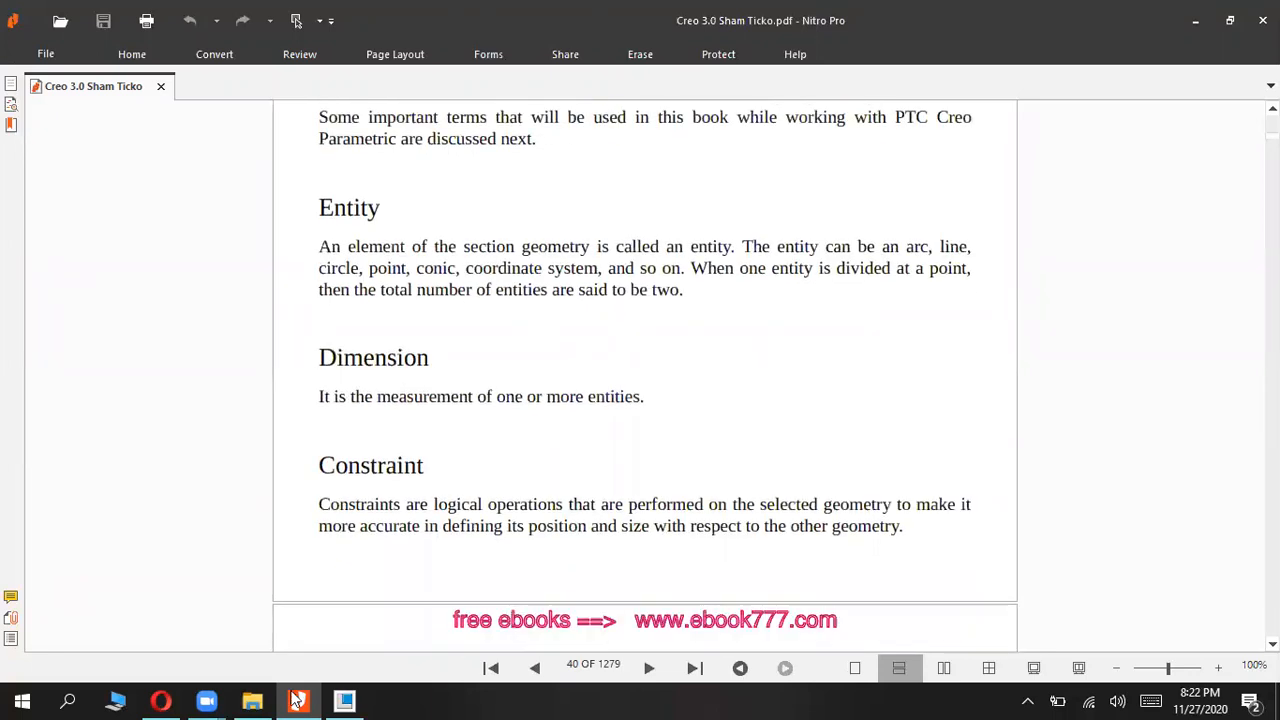
{"action": "left_click", "coordinate": [344, 700]}
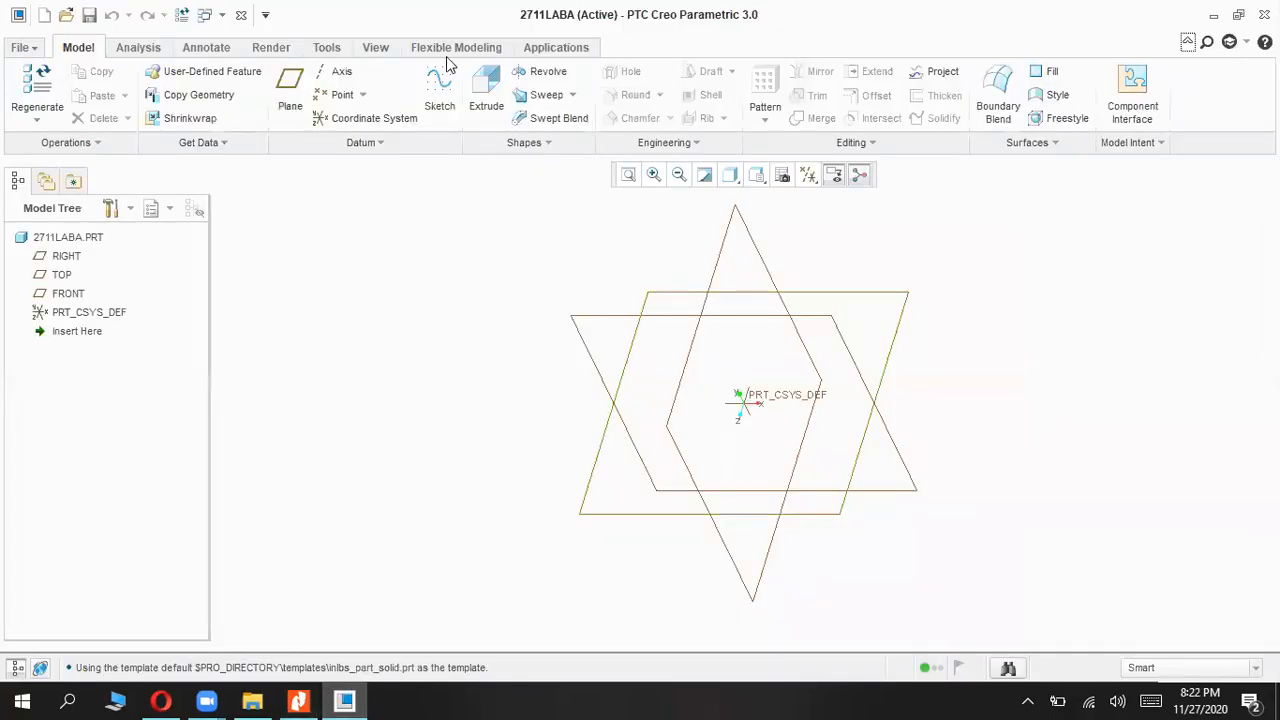
{"action": "left_click", "coordinate": [440, 88]}
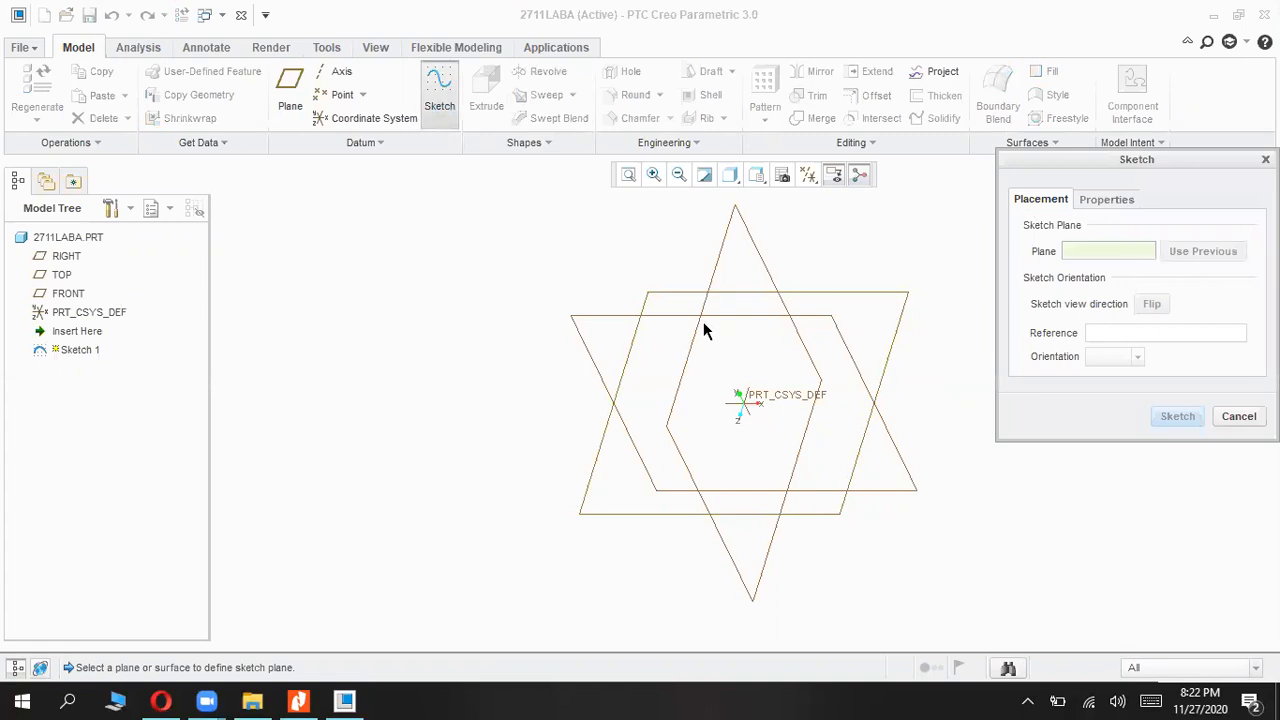
{"action": "left_click", "coordinate": [634, 325]}
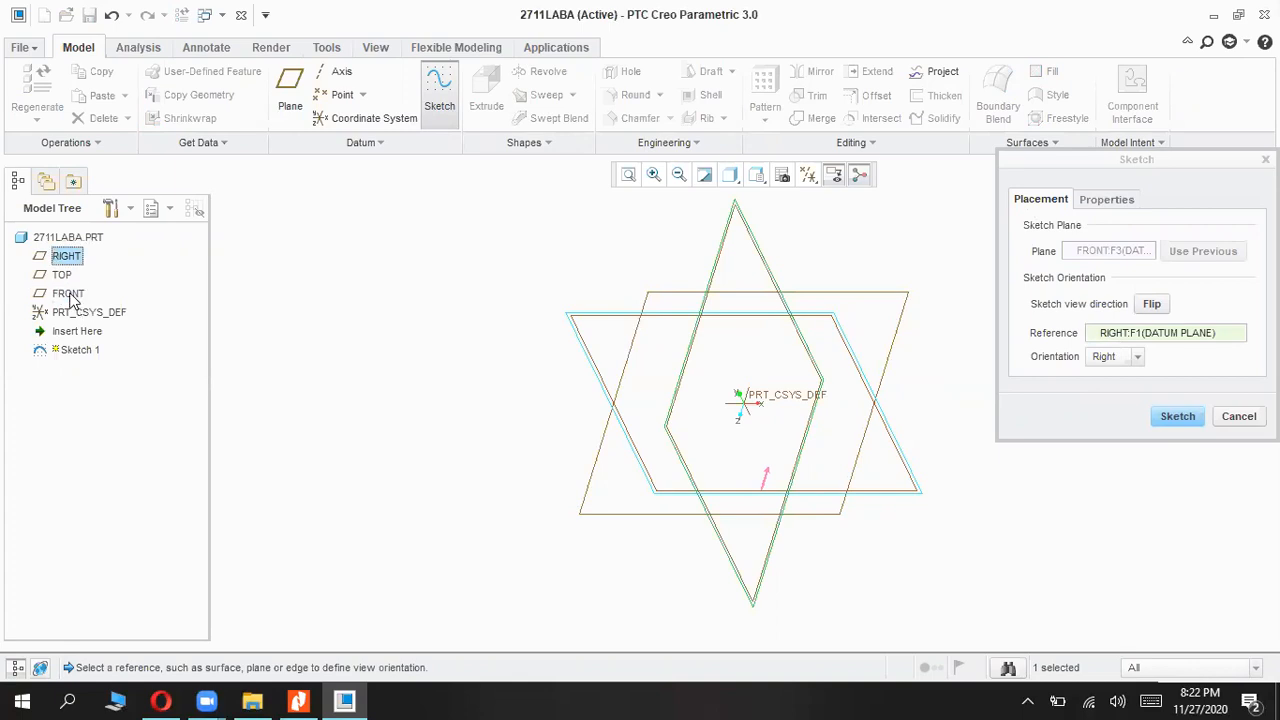
{"action": "left_click", "coordinate": [1222, 424]}
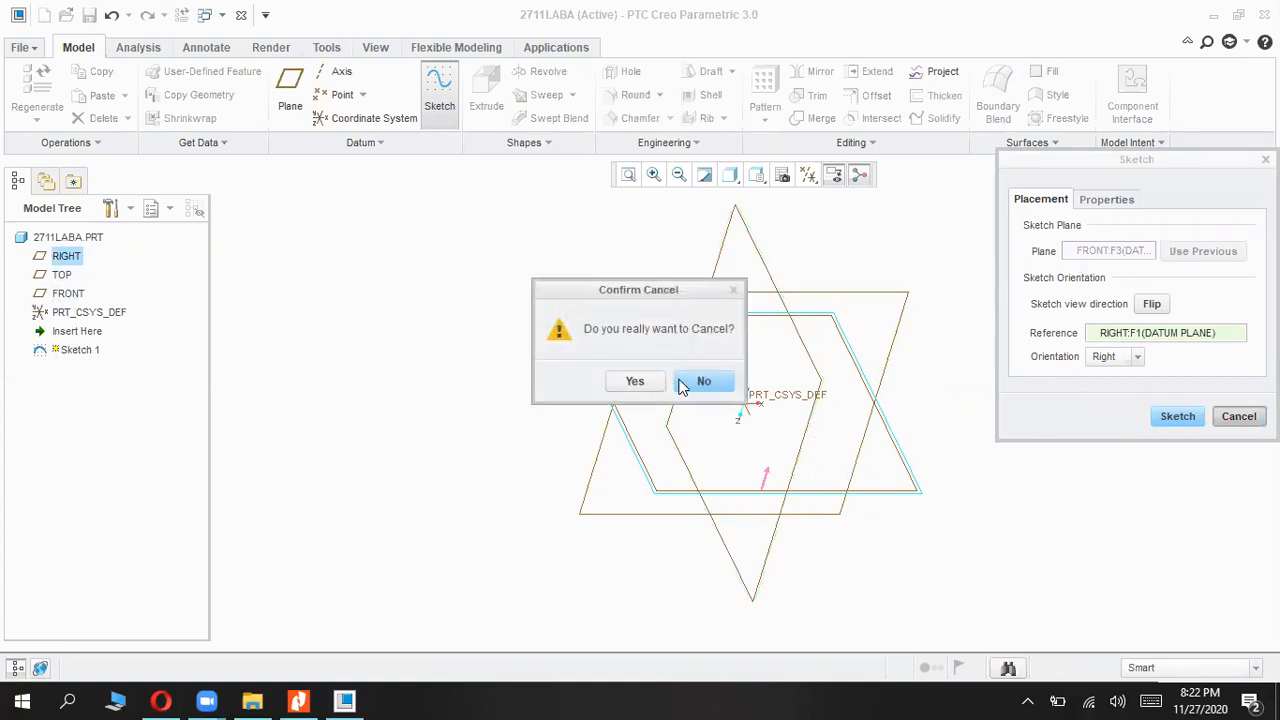
{"action": "left_click", "coordinate": [703, 381]}
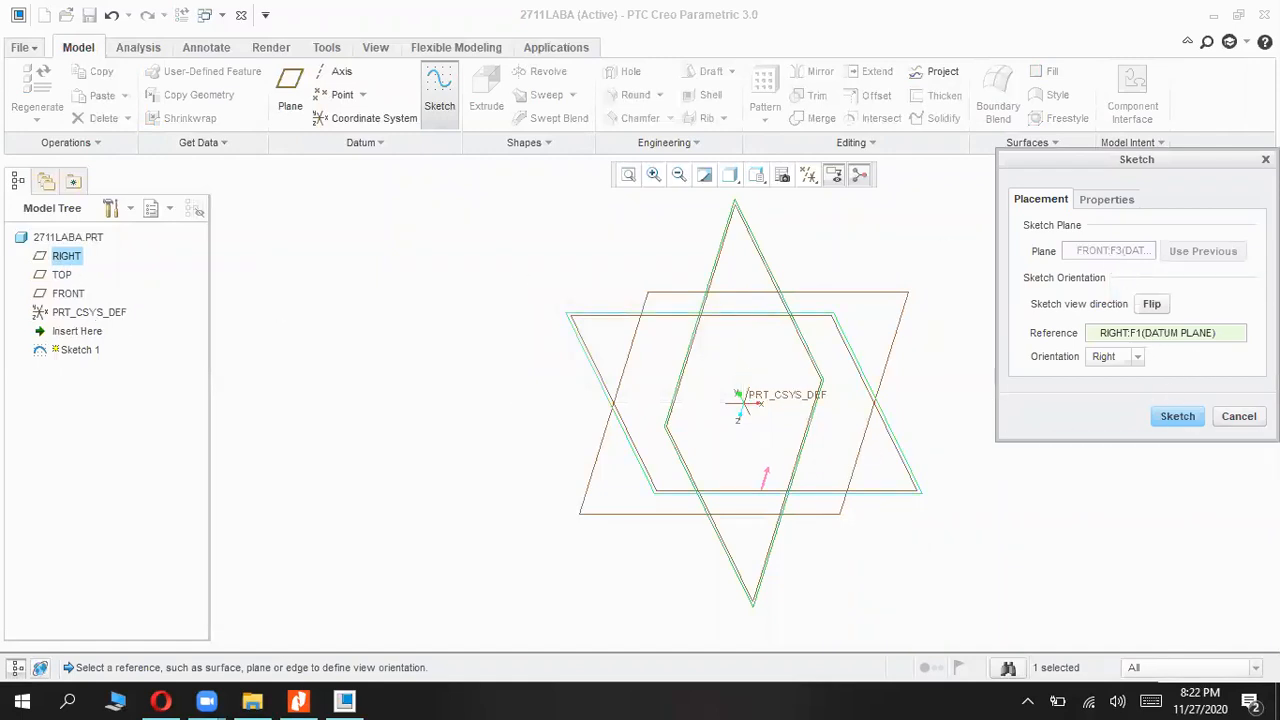
{"action": "left_click", "coordinate": [1236, 417]}
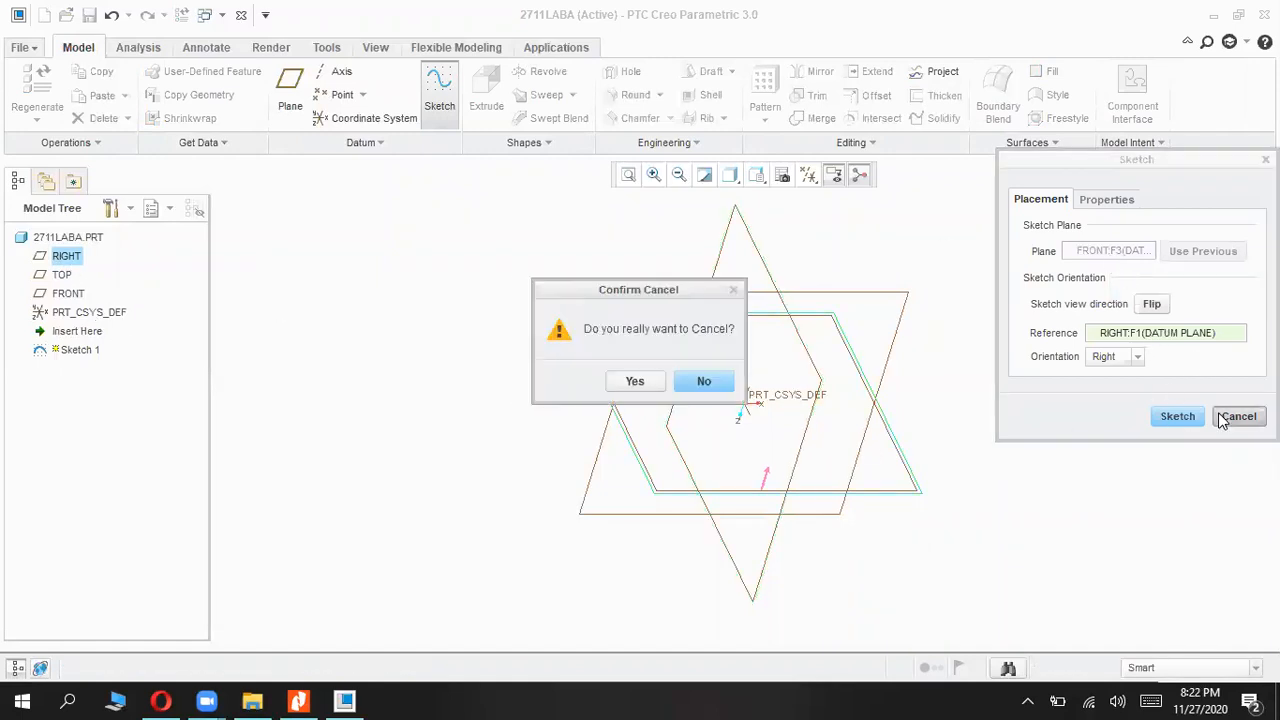
{"action": "left_click", "coordinate": [638, 384]}
{"action": "left_click", "coordinate": [64, 295]}
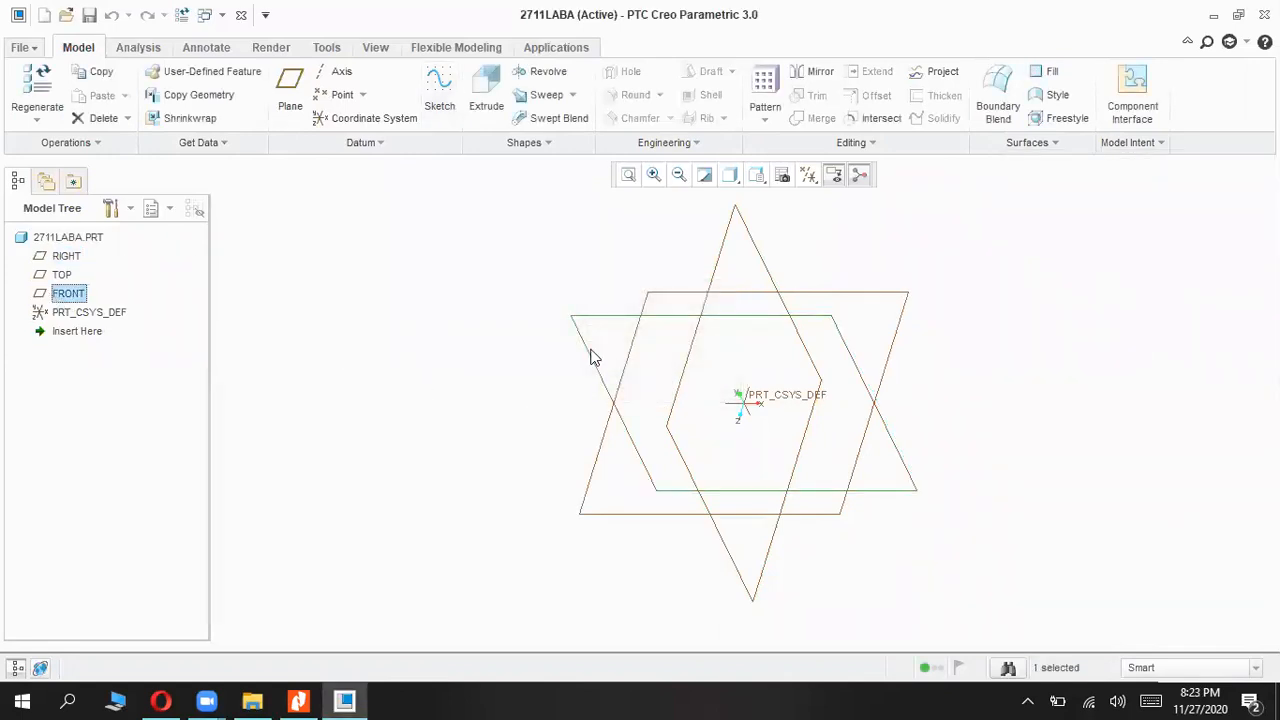
{"action": "left_click", "coordinate": [432, 97]}
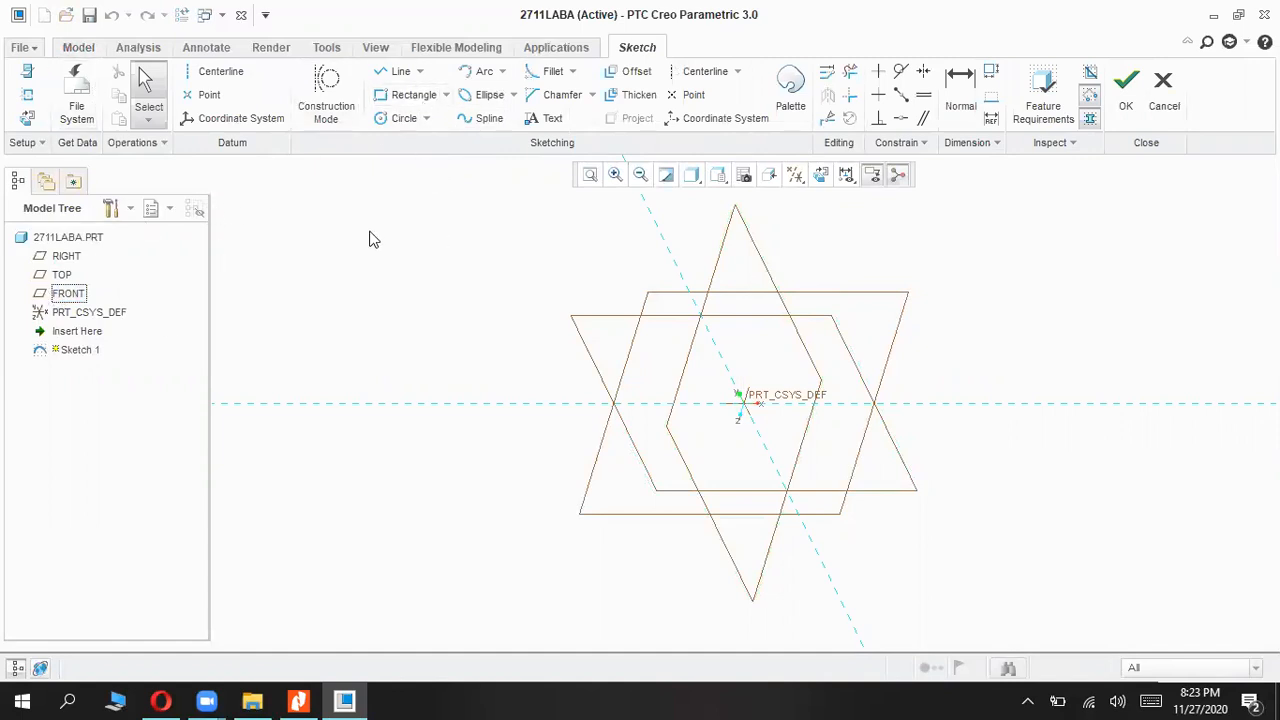
{"action": "left_click", "coordinate": [1164, 88]}
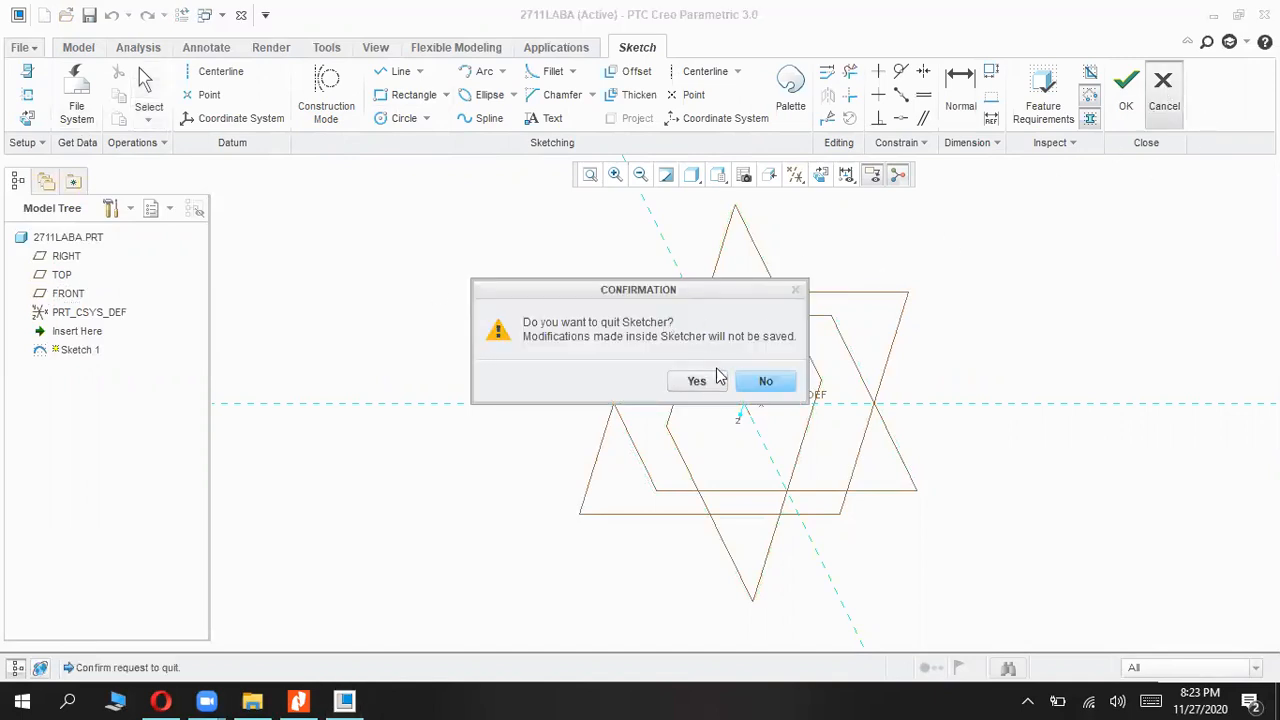
{"action": "left_click", "coordinate": [702, 380]}
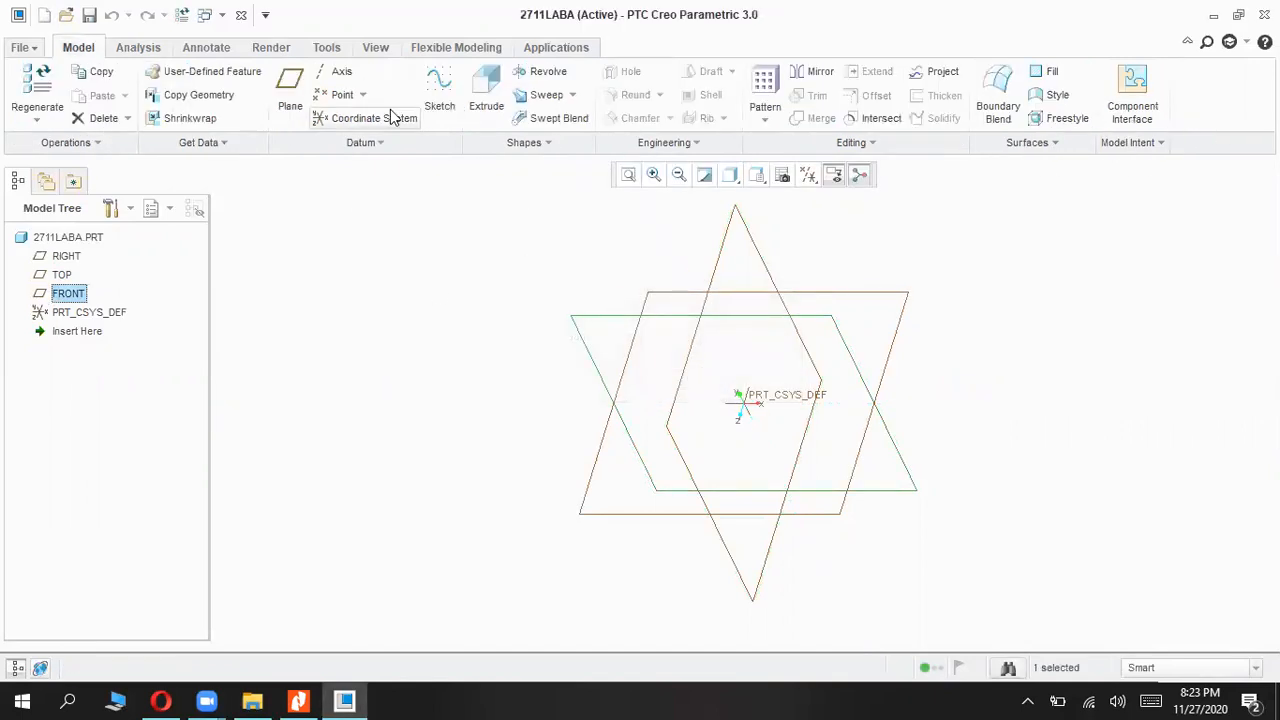
{"action": "left_click", "coordinate": [441, 92]}
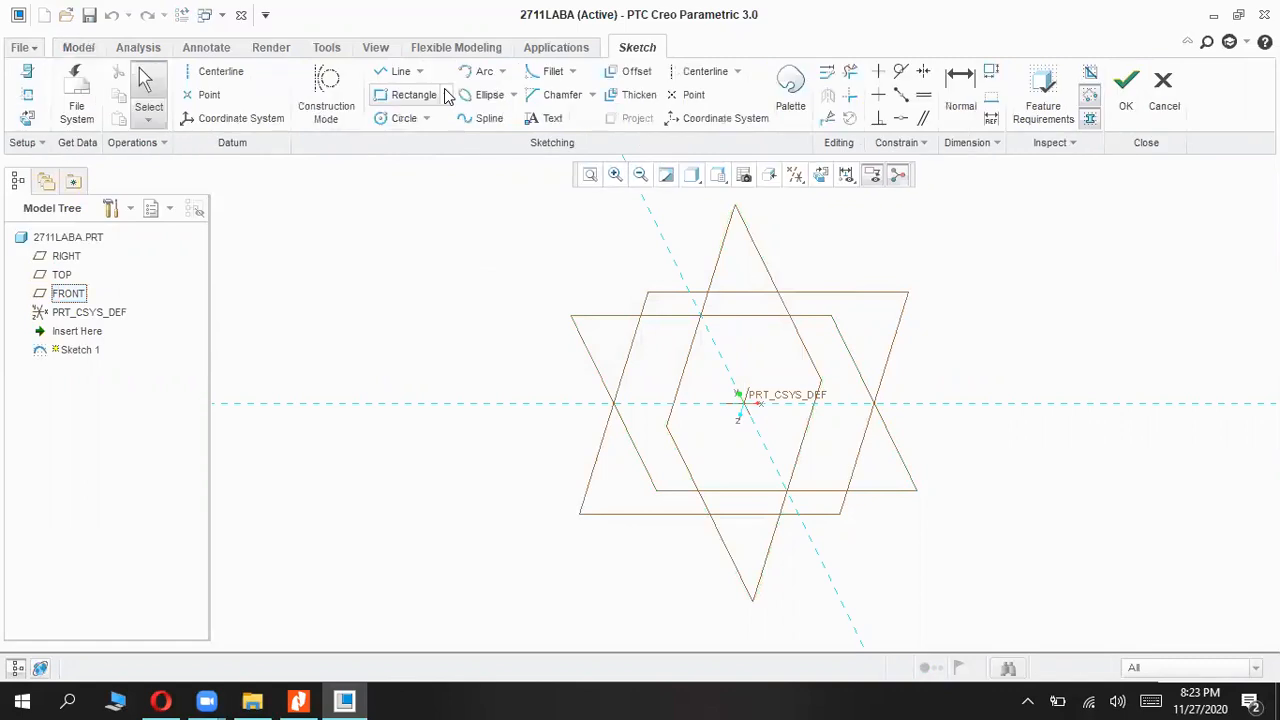
{"action": "left_click", "coordinate": [1168, 90]}
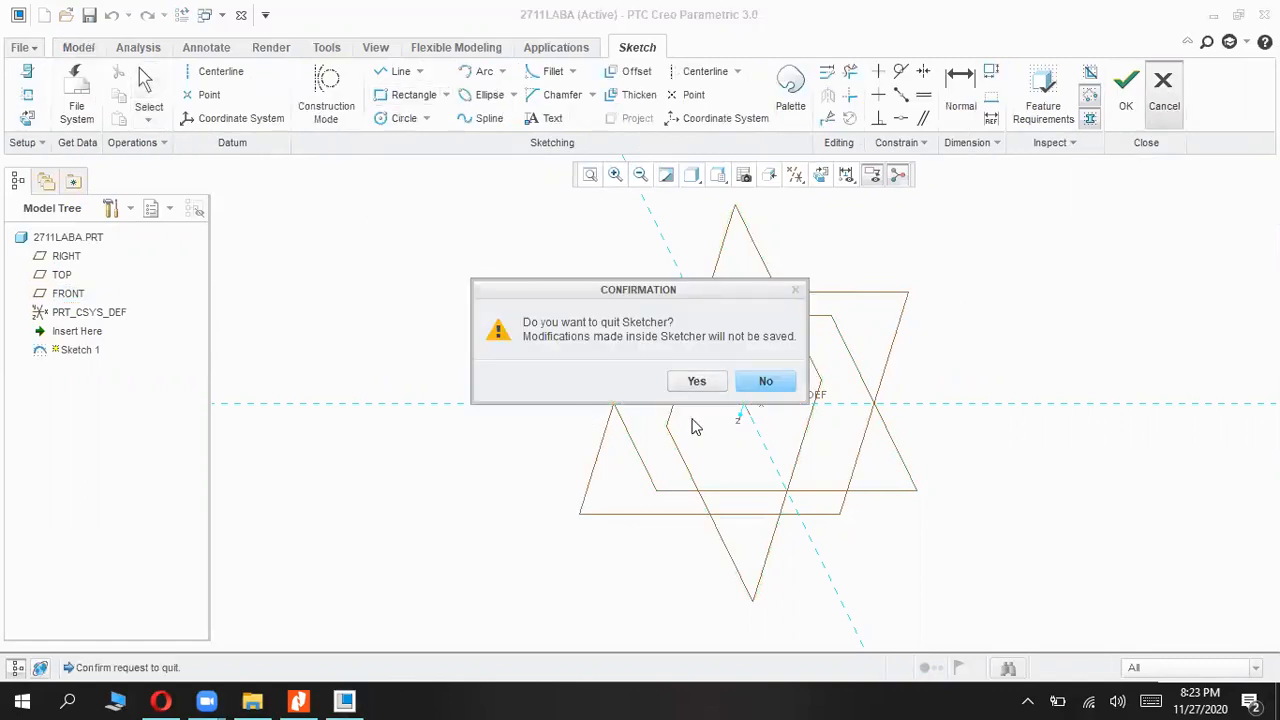
{"action": "left_click", "coordinate": [696, 381]}
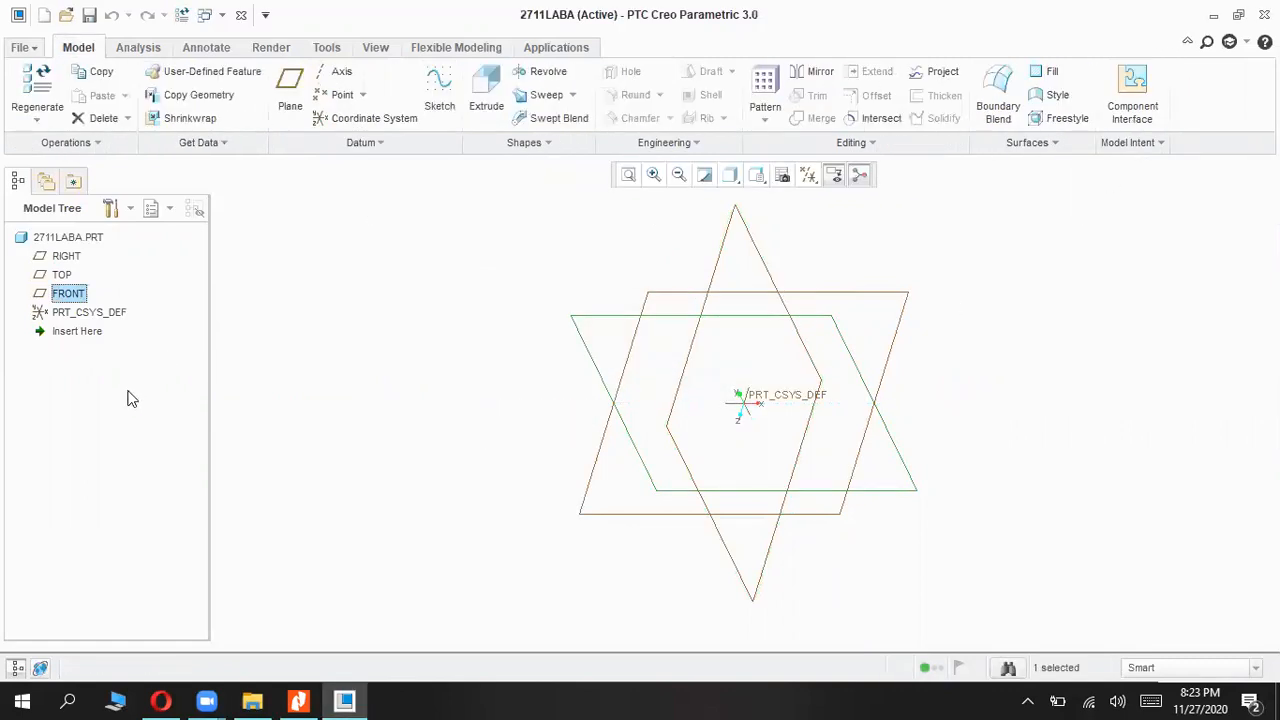
Step: Start a sketch on the FRONT plane with the RIGHT plane as the Right orientation reference, and orient the section to 2D
{"action": "left_click", "coordinate": [88, 312]}
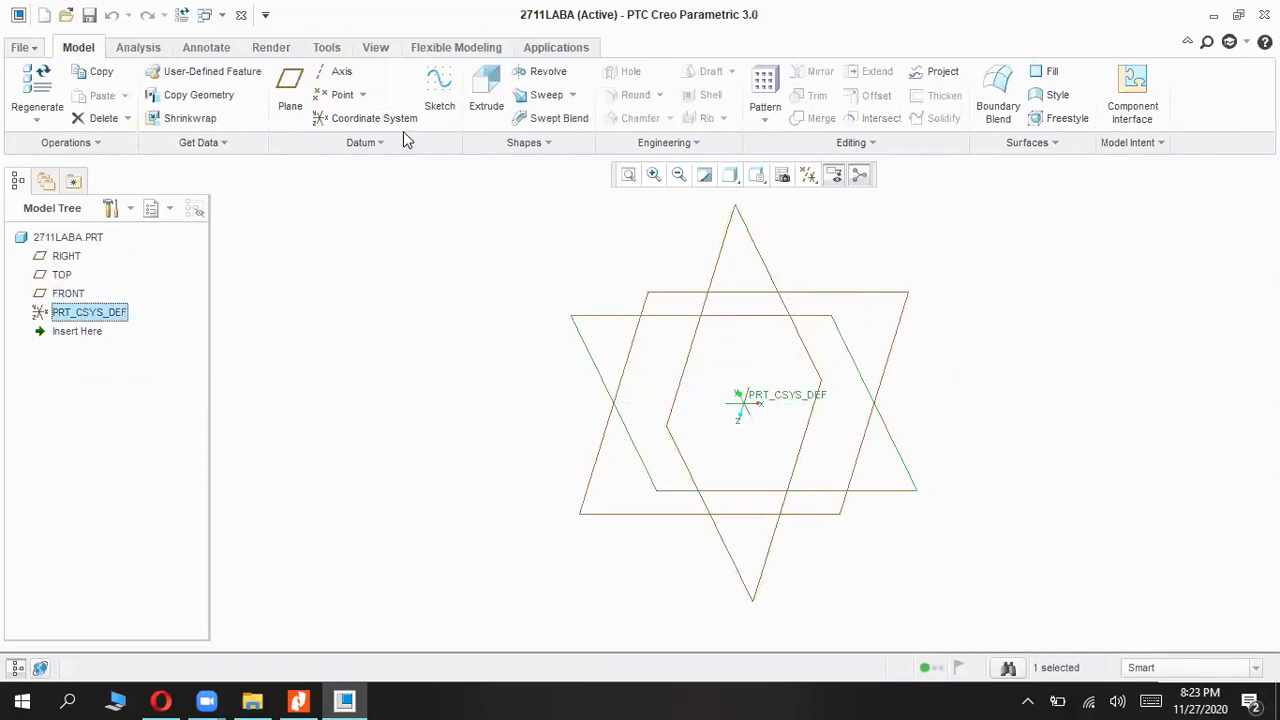
{"action": "left_click", "coordinate": [440, 100]}
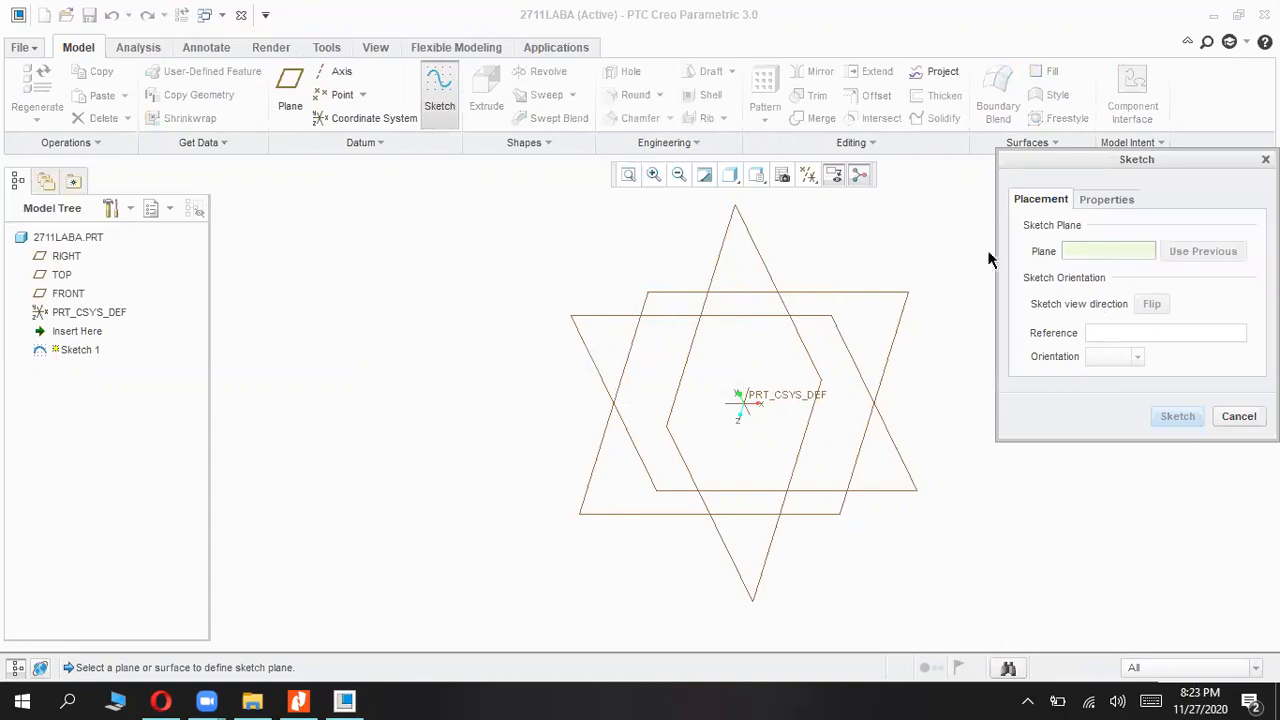
{"action": "left_click", "coordinate": [716, 318]}
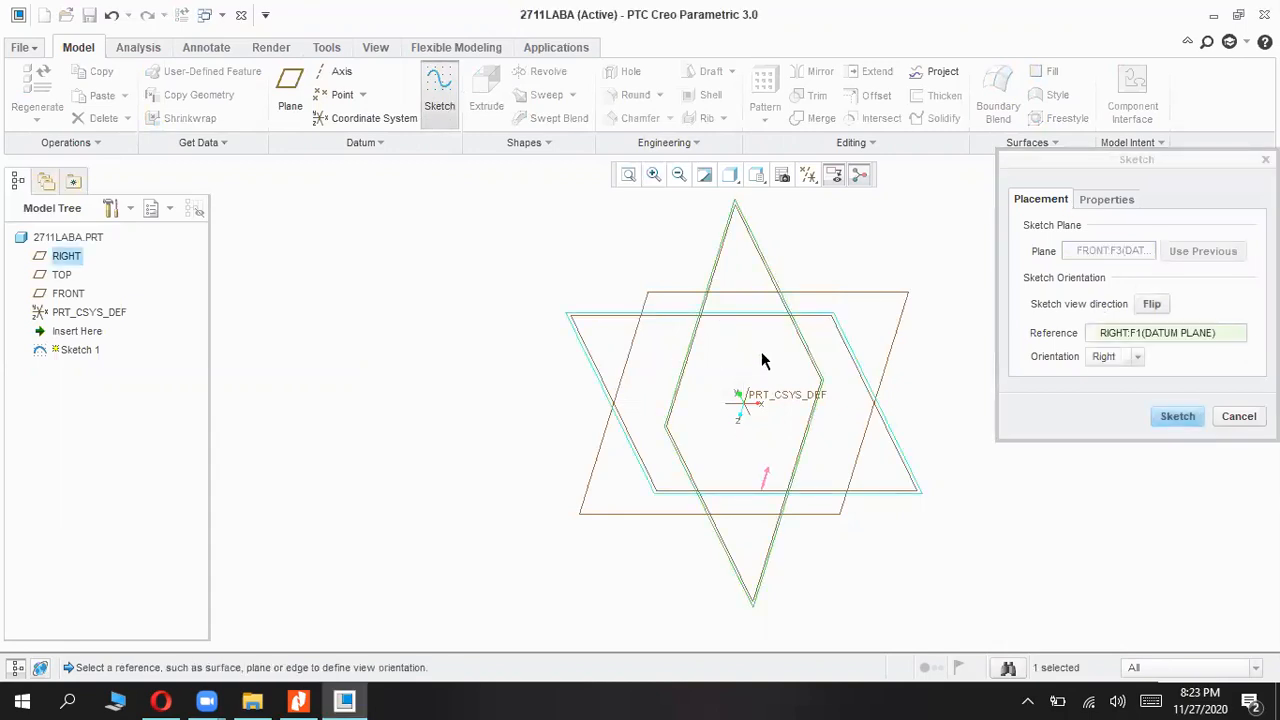
{"action": "left_click", "coordinate": [1181, 420]}
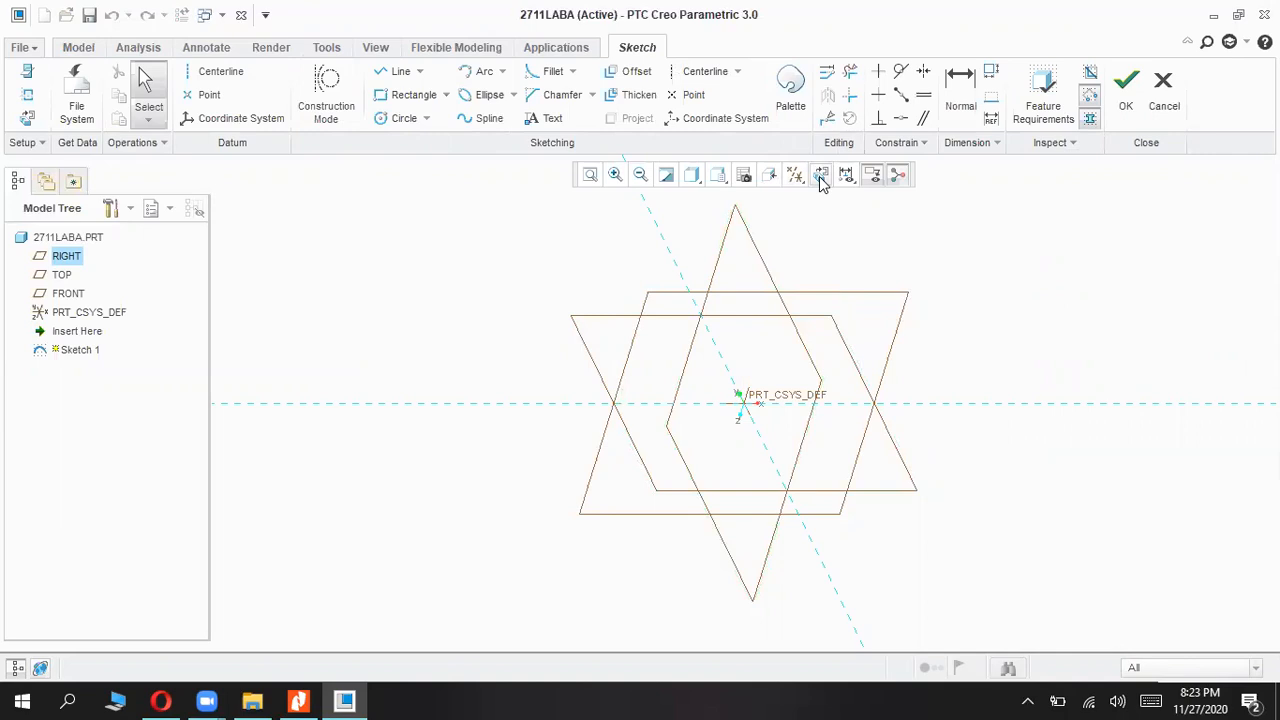
{"action": "left_click", "coordinate": [821, 177]}
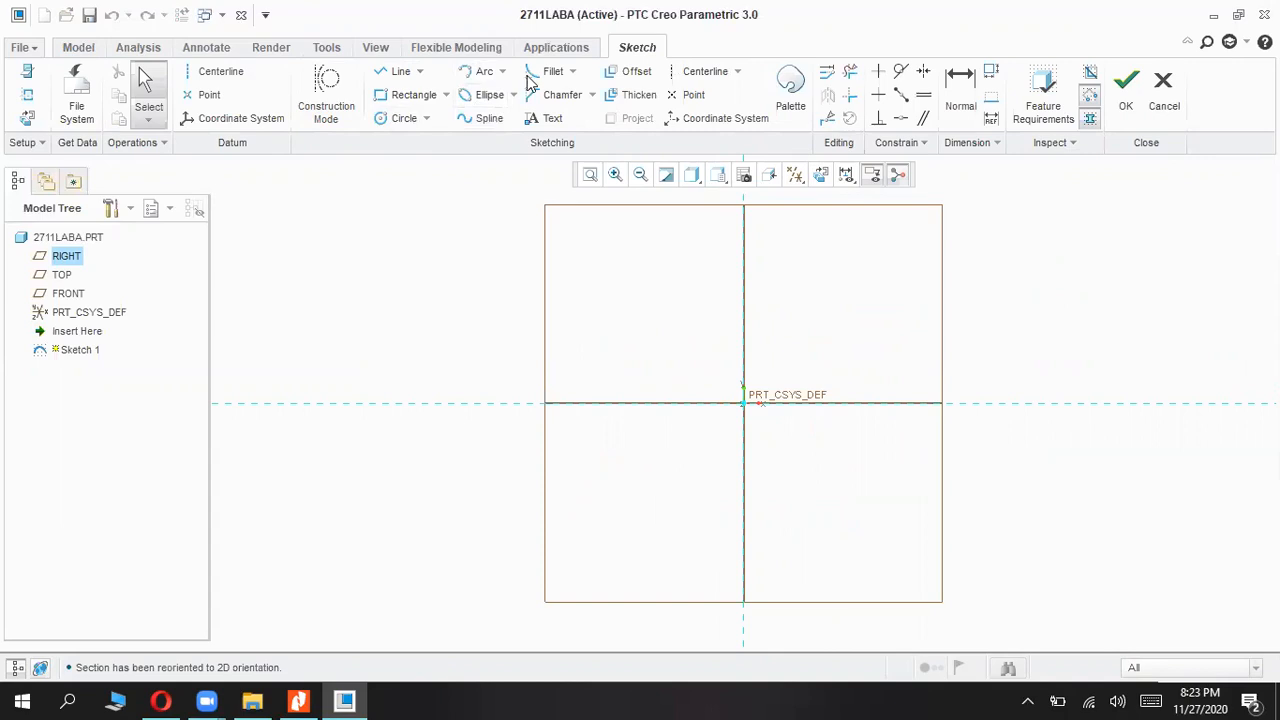
Step: Sketch a closed four-sided line profile around the origin, about 307 wide and 172 high, with a slightly slanted left side
{"action": "left_click", "coordinate": [398, 72]}
{"action": "left_click", "coordinate": [608, 326]}
{"action": "left_click", "coordinate": [840, 326]}
{"action": "left_click", "coordinate": [840, 460]}
{"action": "left_click", "coordinate": [600, 459]}
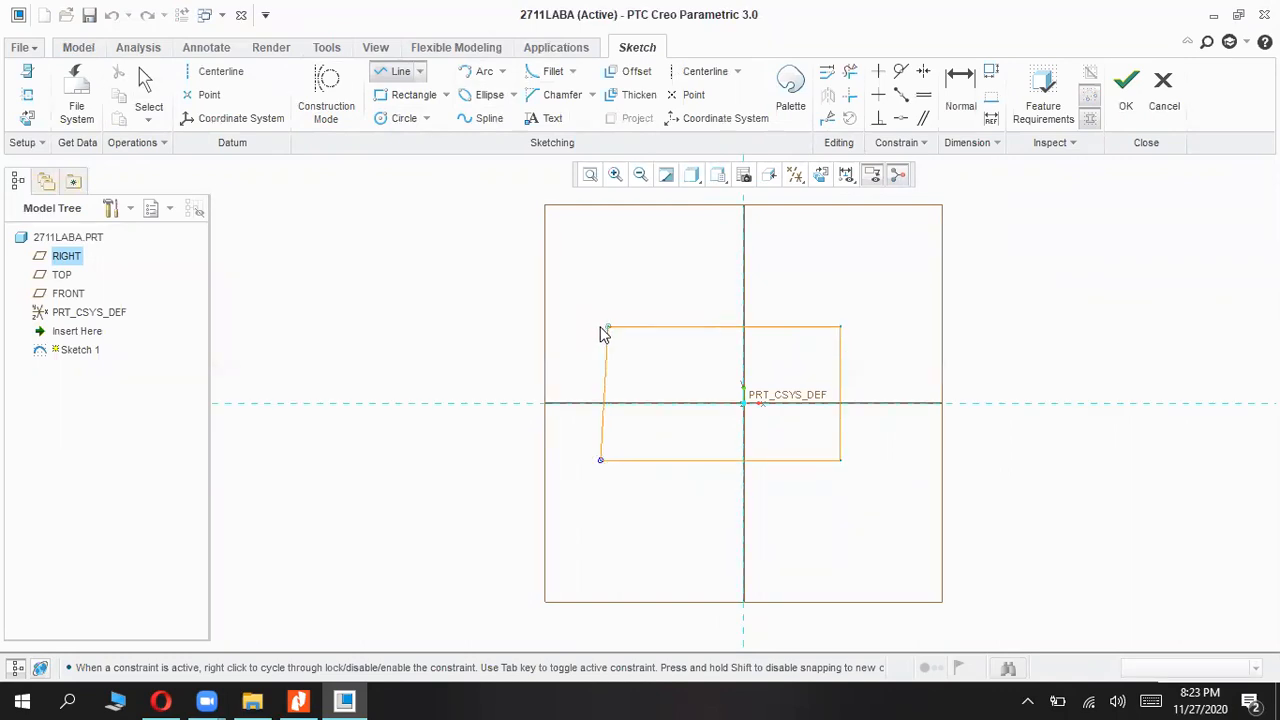
{"action": "left_click", "coordinate": [603, 328]}
{"action": "middle_click", "coordinate": [343, 284]}
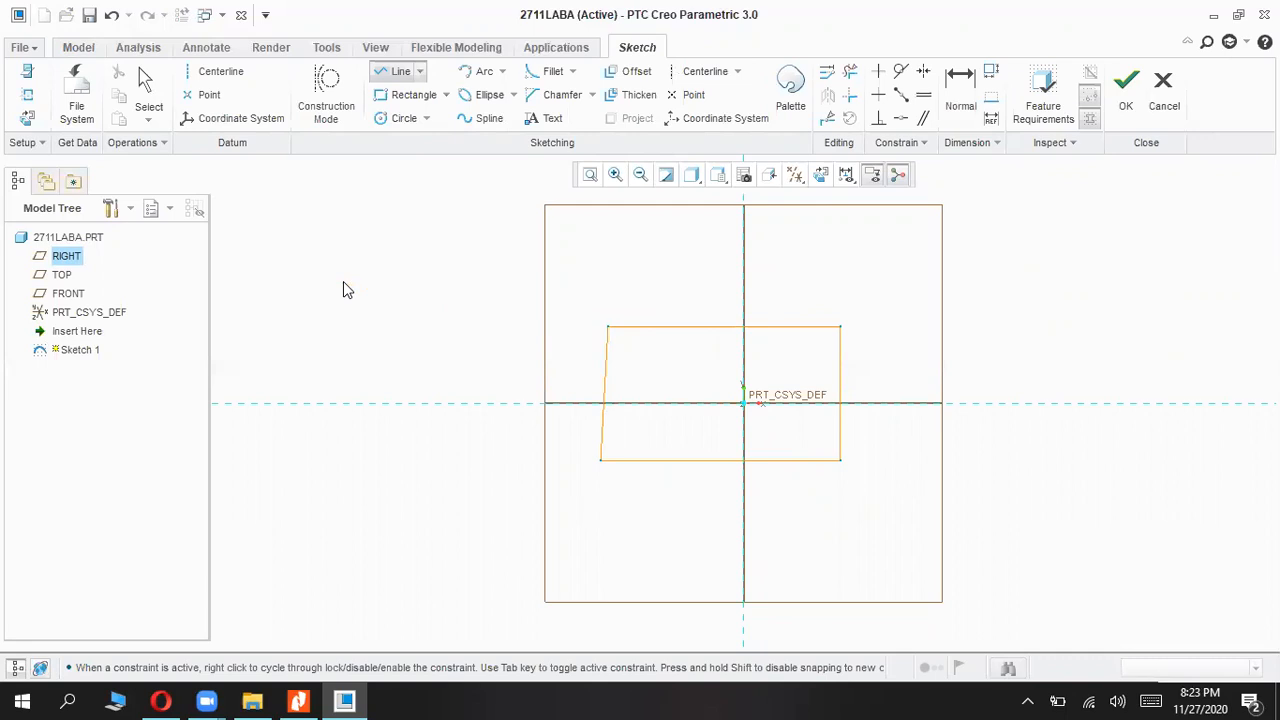
{"action": "middle_click", "coordinate": [610, 387]}
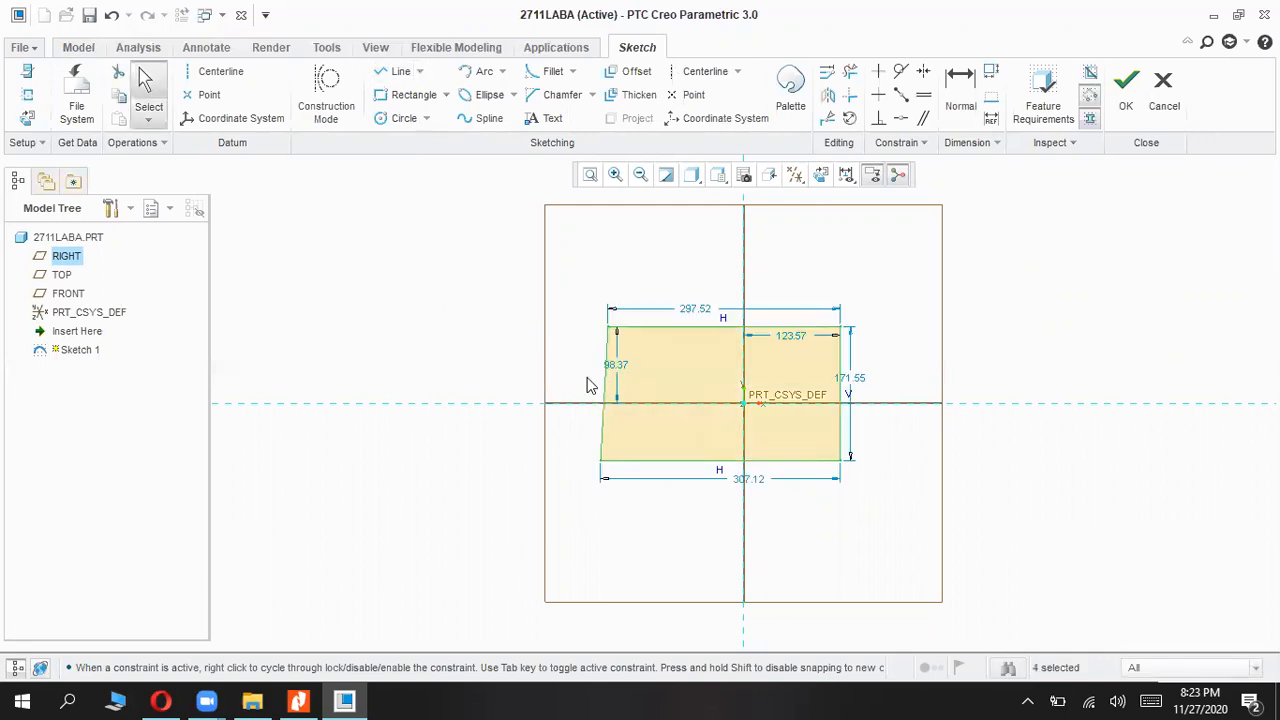
Step: Fillet the profile's upper-right corner and set the fillet radius to 50
{"action": "left_click", "coordinate": [541, 76]}
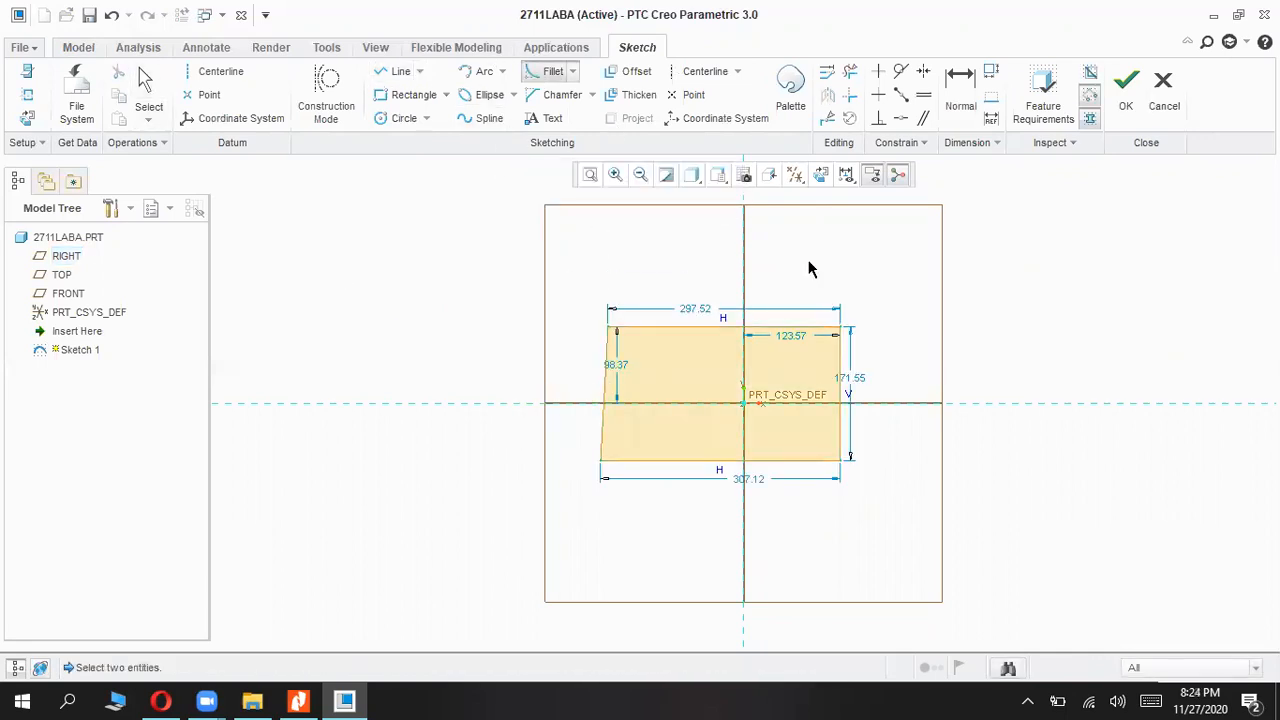
{"action": "left_click", "coordinate": [840, 352]}
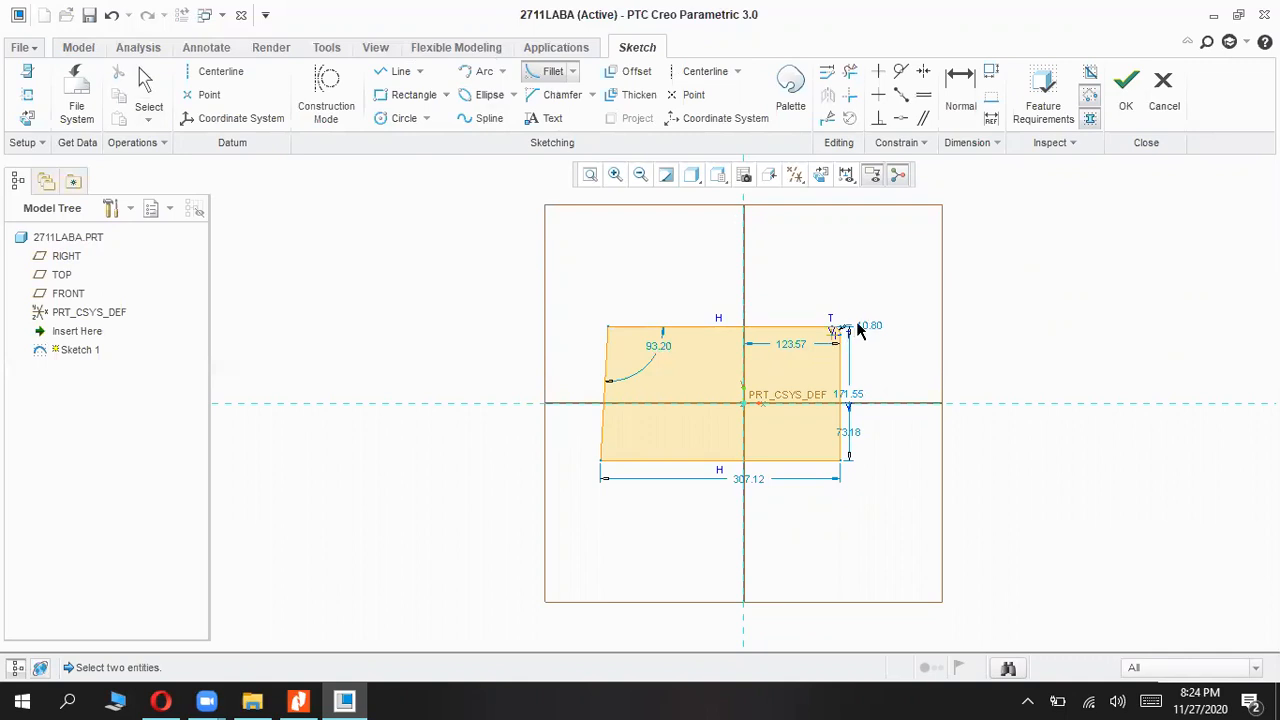
{"action": "middle_click", "coordinate": [880, 340]}
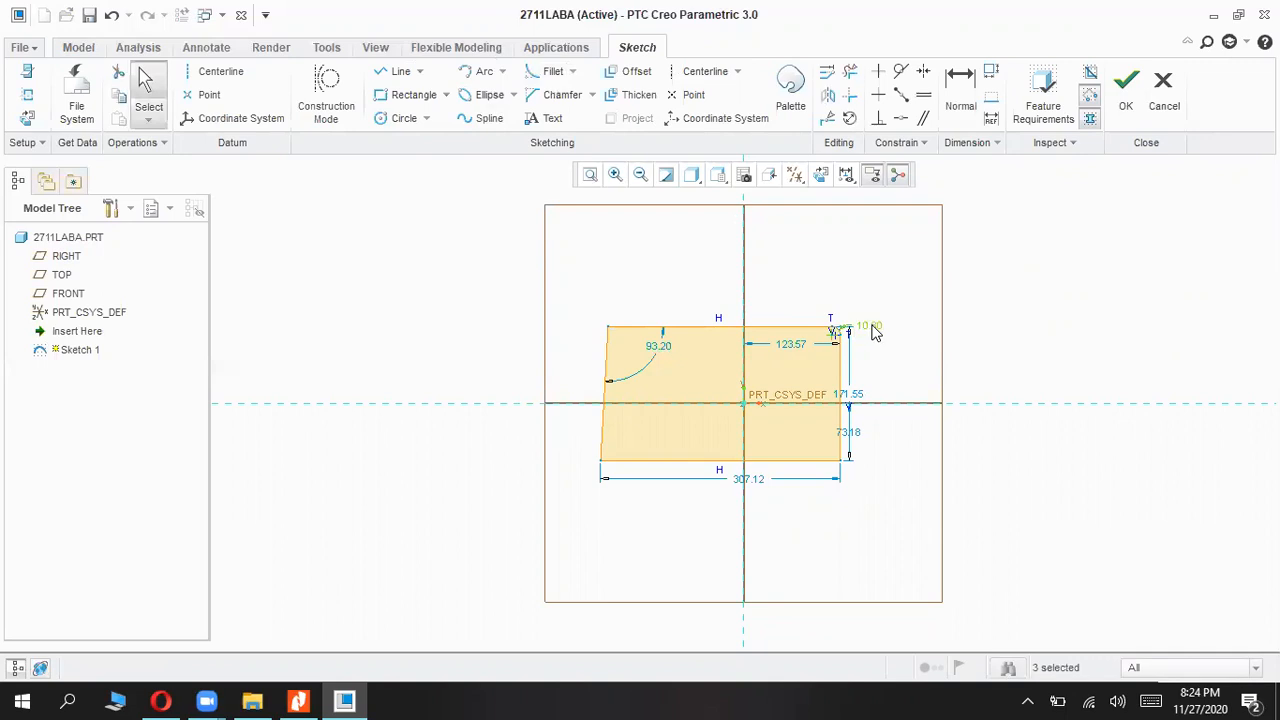
{"action": "double_click", "coordinate": [872, 327]}
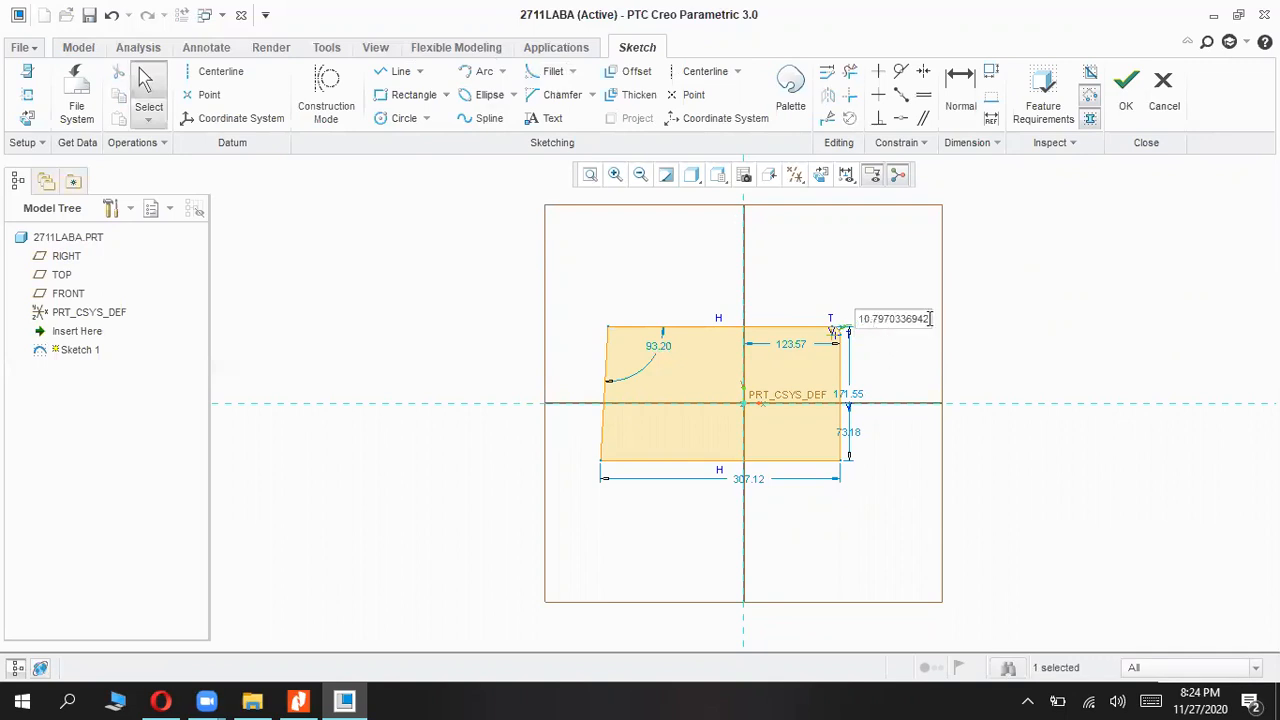
{"action": "left_click_drag", "start_coordinate": [930, 318], "coordinate": [851, 320]}
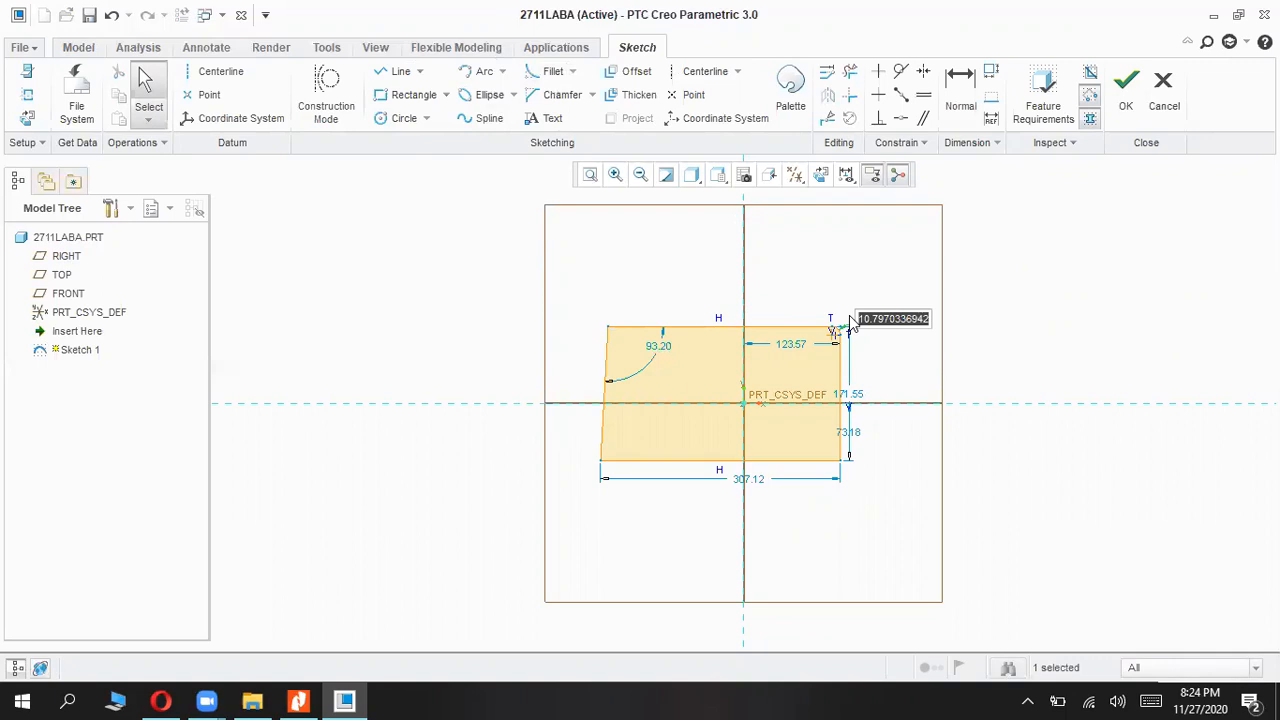
{"action": "type", "text": "50"}
{"action": "key", "text": "Return"}
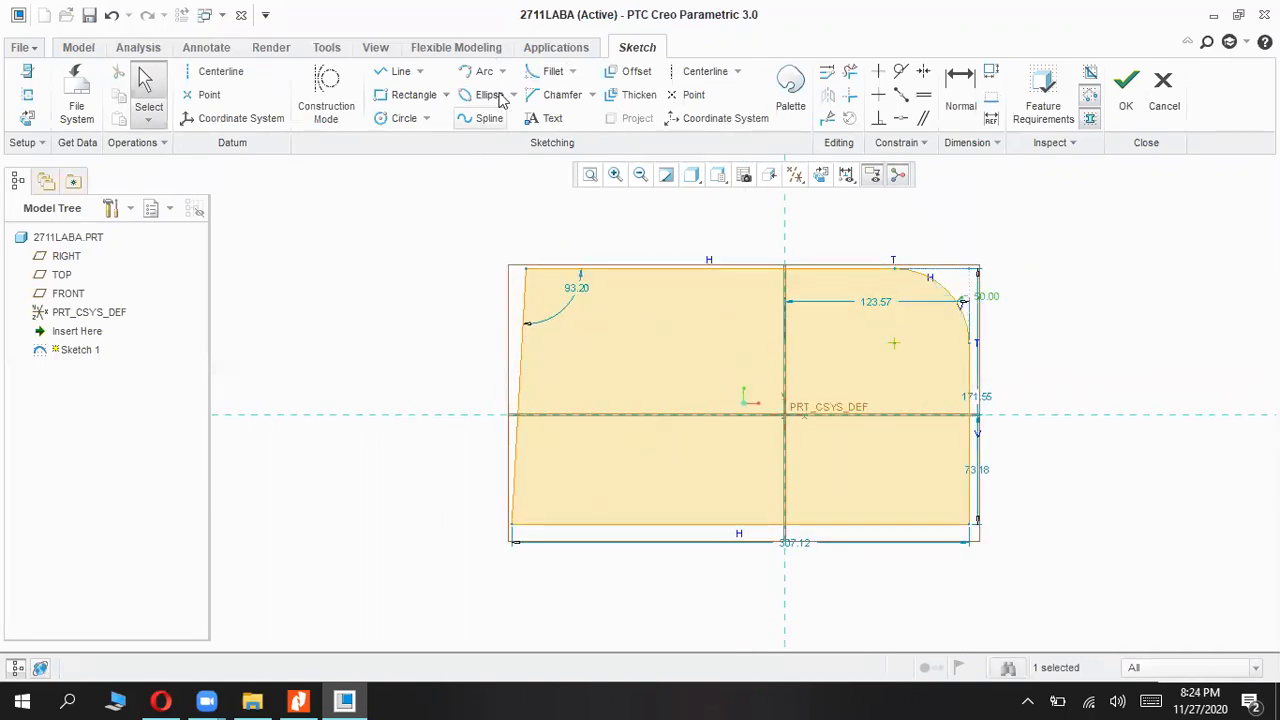
Step: Chamfer the profile's lower-left corner, about 29 along the bottom edge and about 25 up the slanted side
{"action": "left_click", "coordinate": [545, 96]}
{"action": "left_click", "coordinate": [557, 527]}
{"action": "left_click", "coordinate": [517, 497]}
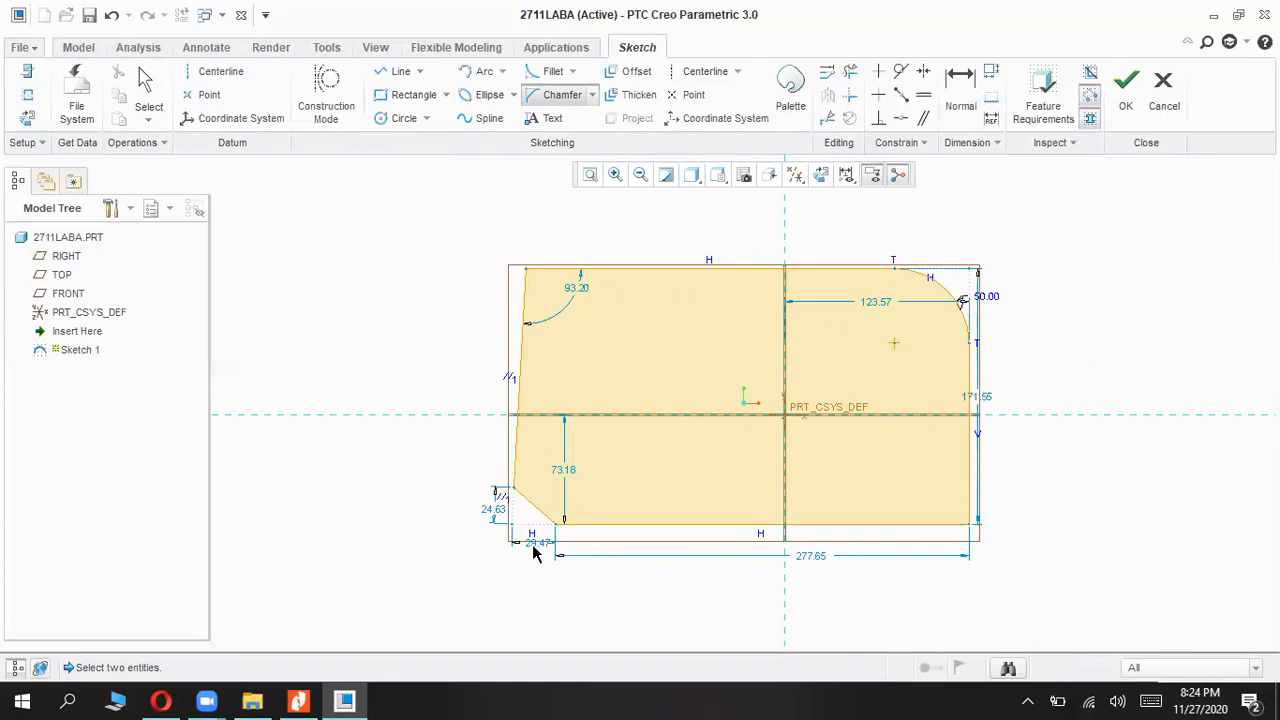
{"action": "middle_click", "coordinate": [473, 469]}
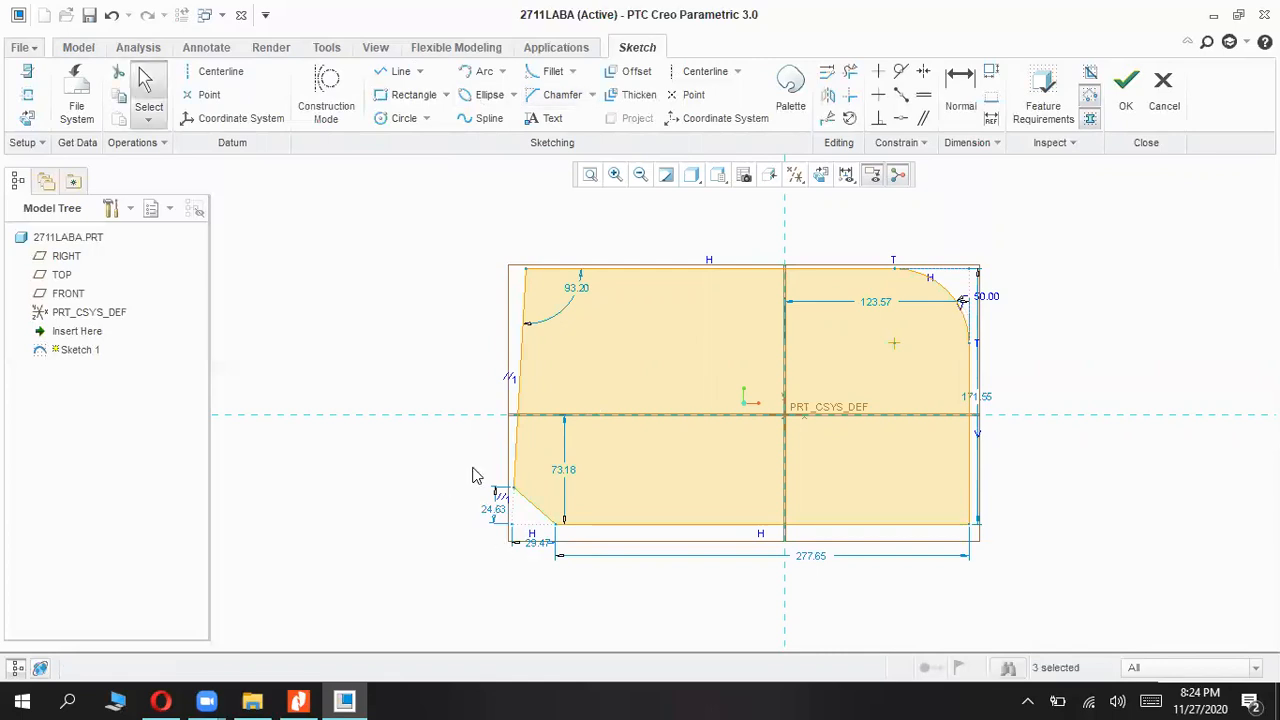
Step: Set the chamfer's horizontal length to 50 and move the 73.18 dimension away from the chamfer, further inside the profile
{"action": "double_click", "coordinate": [533, 547]}
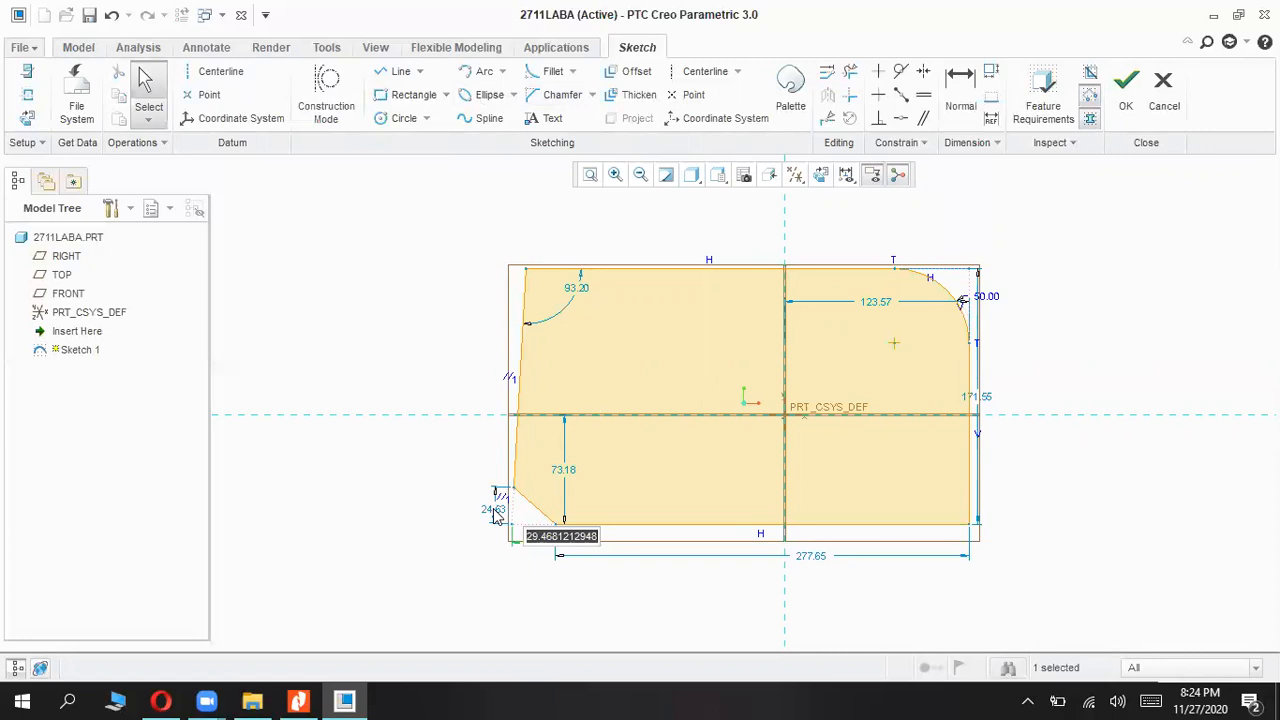
{"action": "type", "text": "50"}
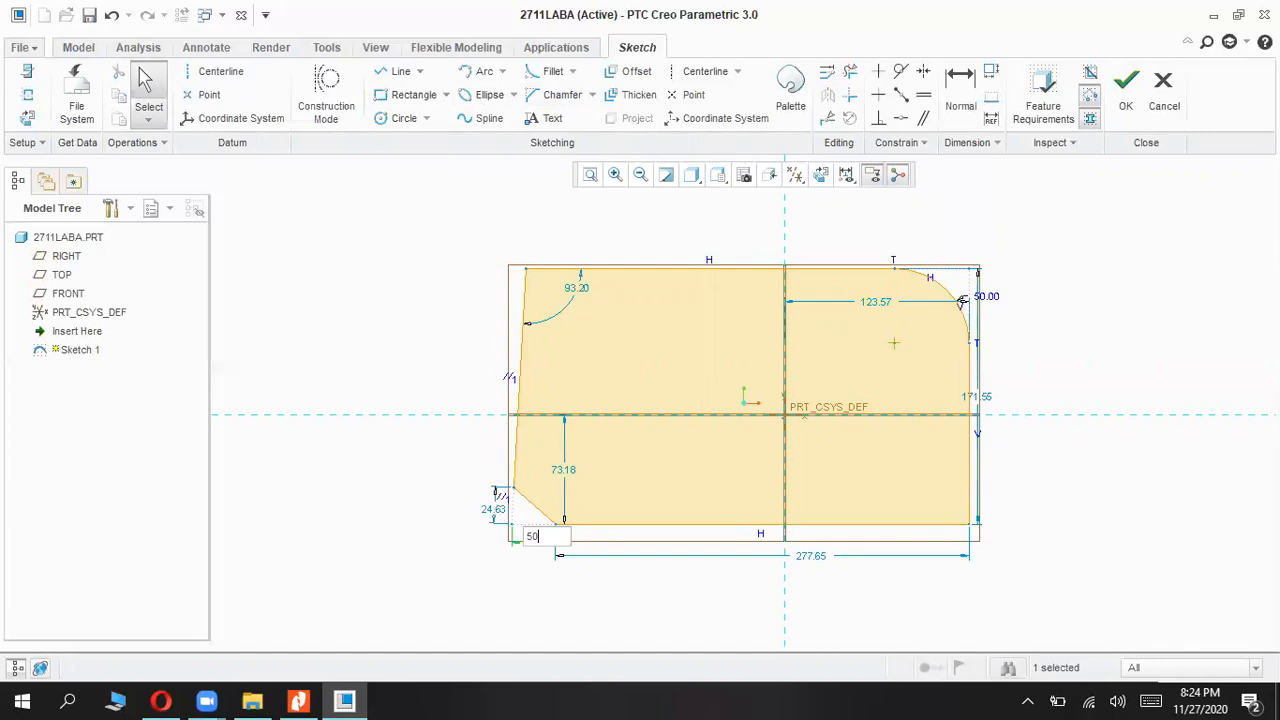
{"action": "key", "text": "Return"}
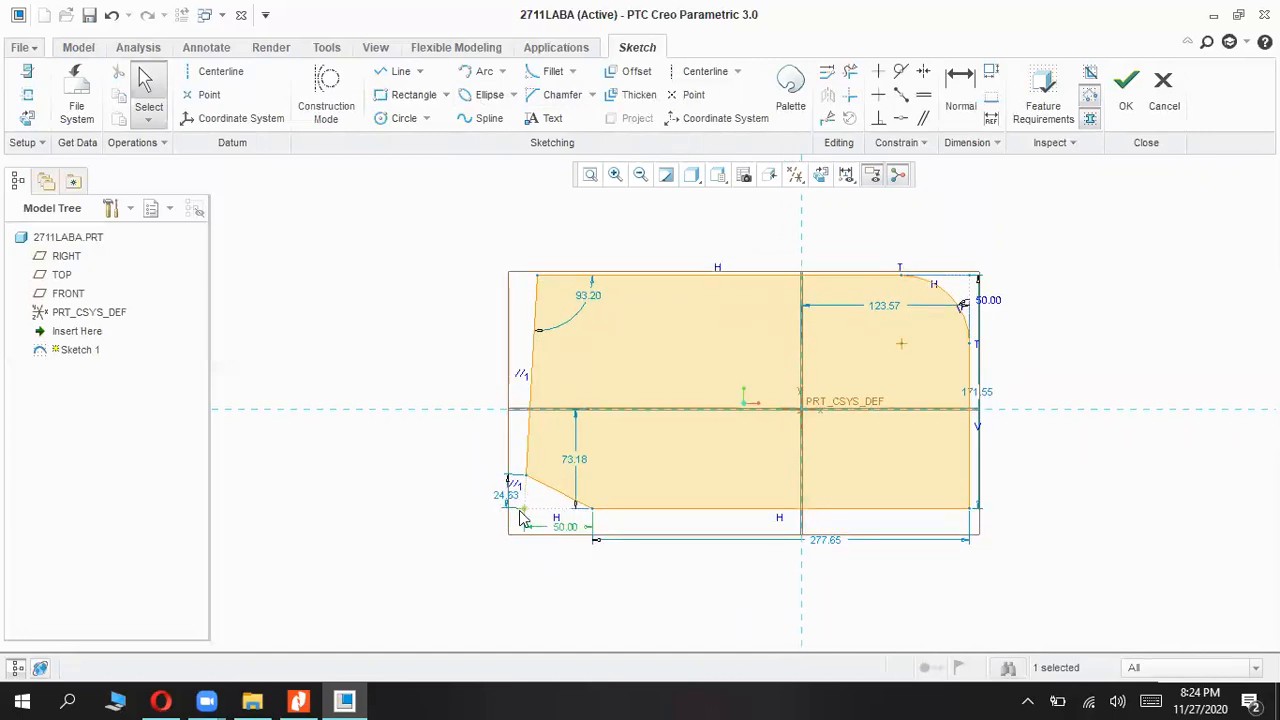
{"action": "left_click", "coordinate": [580, 459]}
{"action": "left_click_drag", "start_coordinate": [583, 468], "coordinate": [621, 457]}
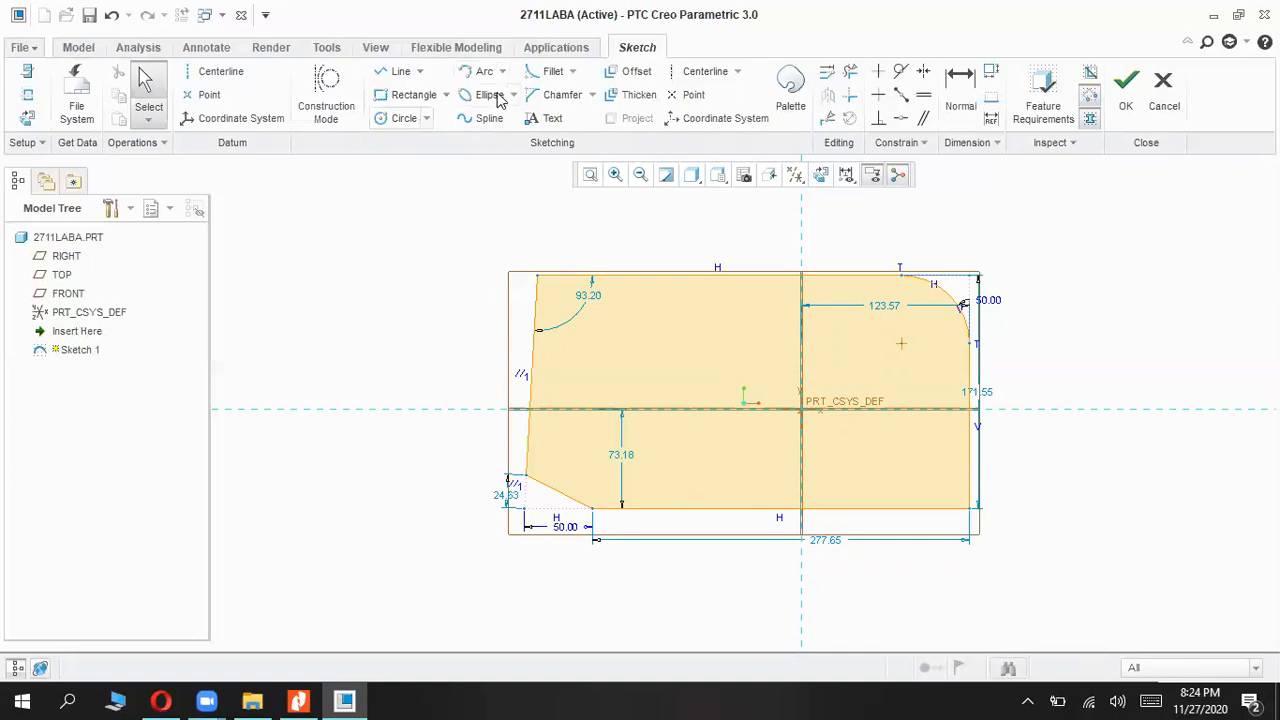
Step: Fillet the profile's upper-left corner between the top edge and the slanted side, with a radius of about 29
{"action": "left_click", "coordinate": [550, 78]}
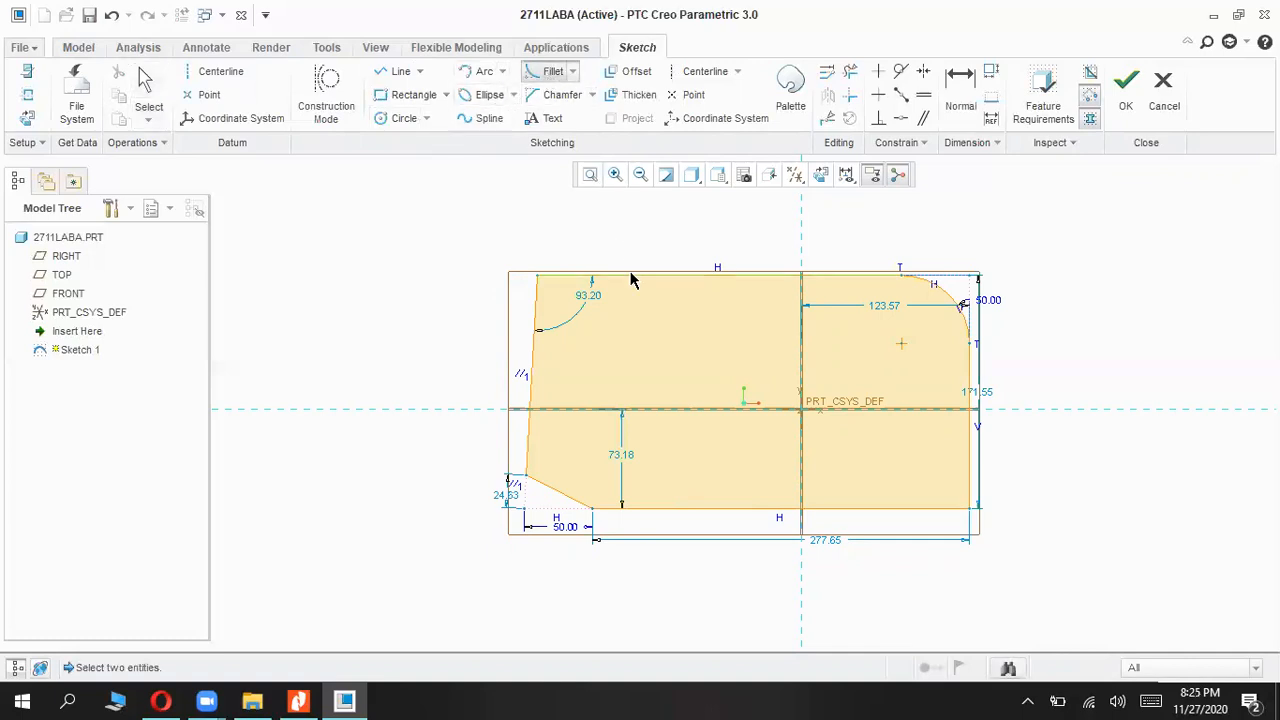
{"action": "middle_click", "coordinate": [635, 299]}
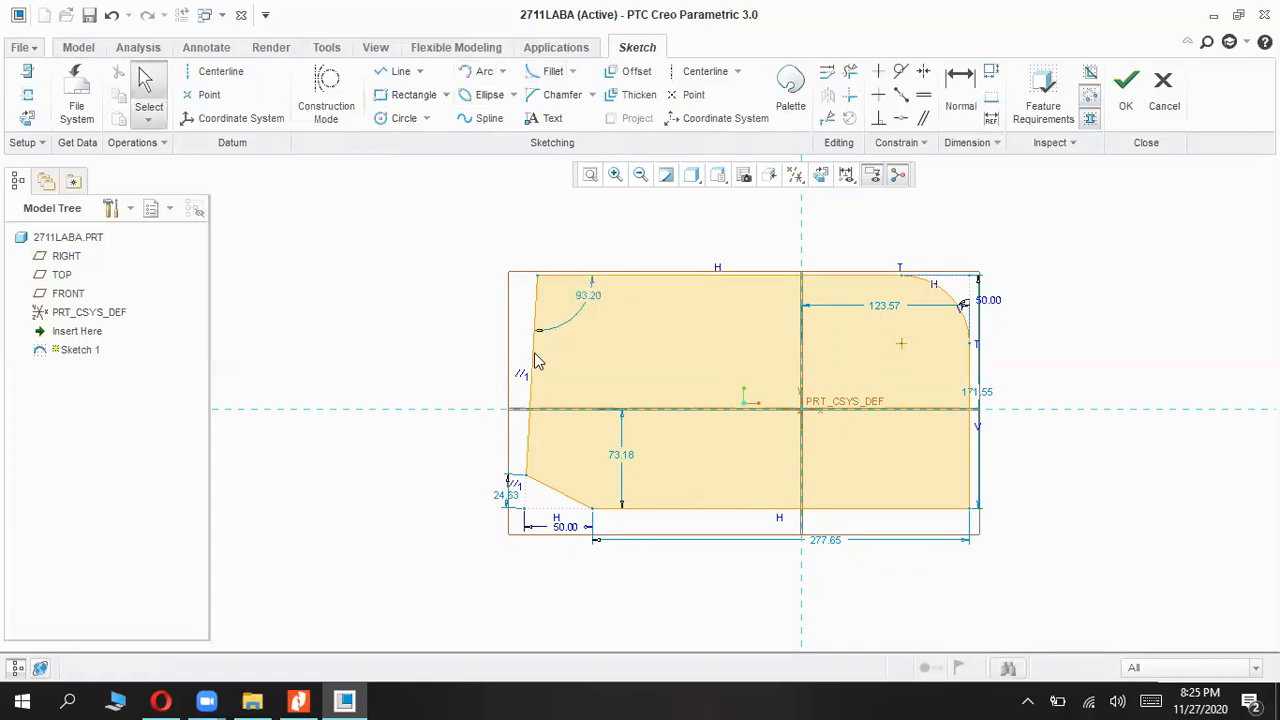
{"action": "left_click", "coordinate": [573, 276]}
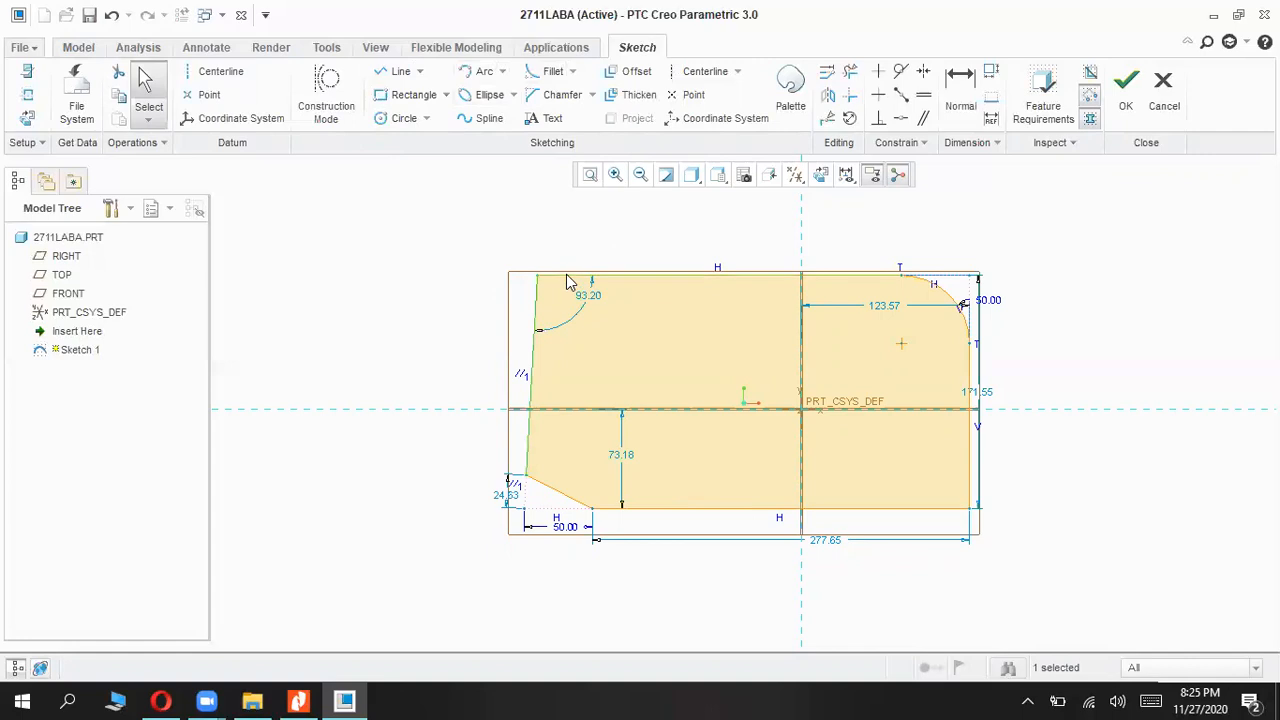
{"action": "left_click", "coordinate": [566, 78]}
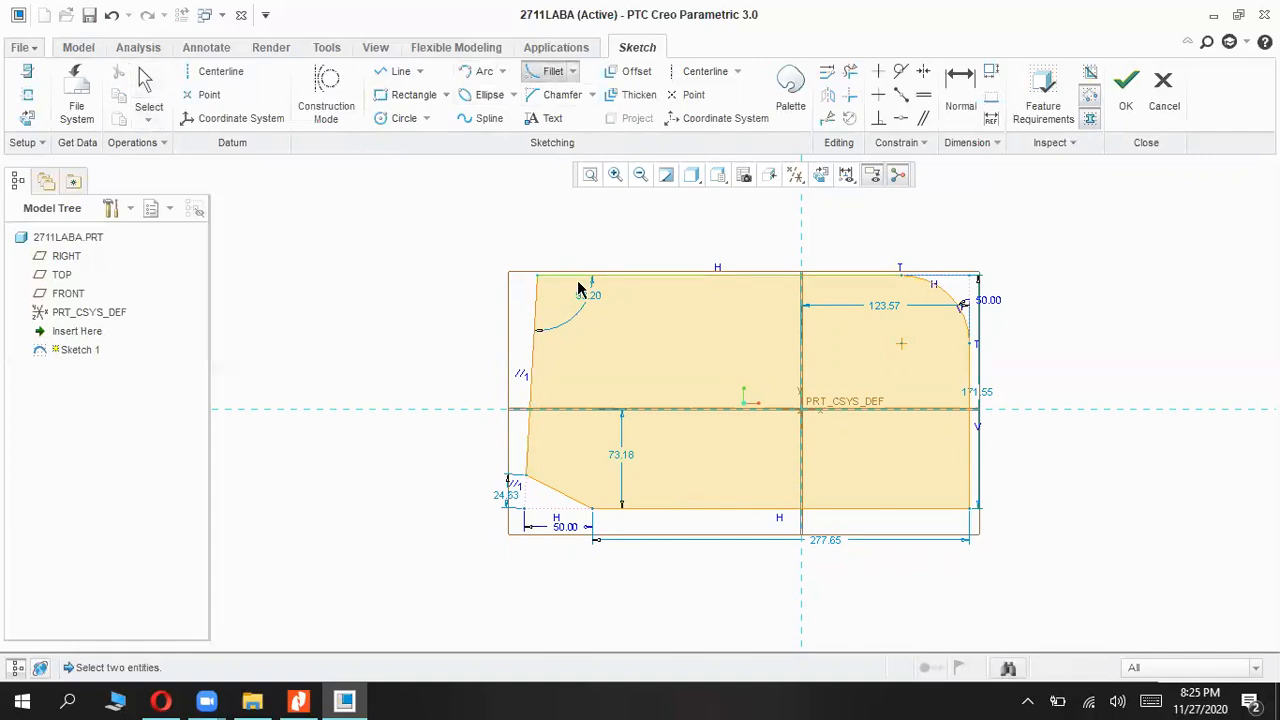
{"action": "left_click", "coordinate": [538, 318]}
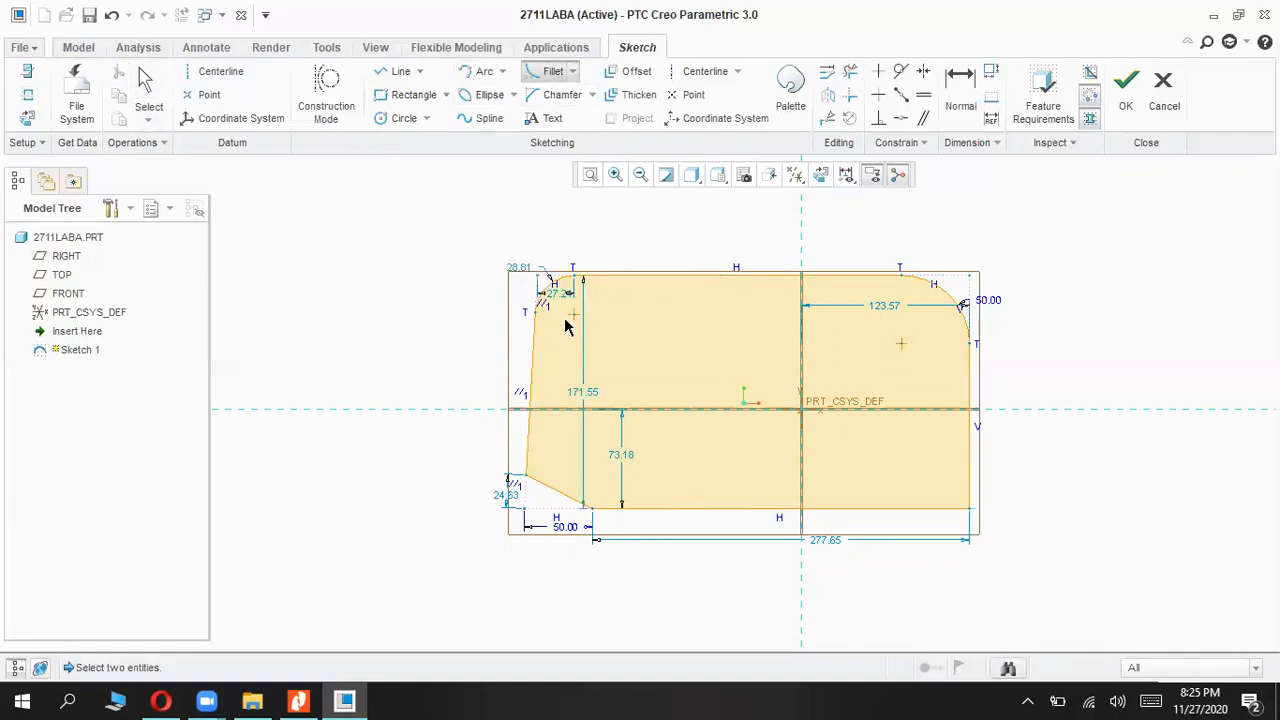
{"action": "middle_click", "coordinate": [639, 331]}
{"action": "left_click", "coordinate": [421, 356]}
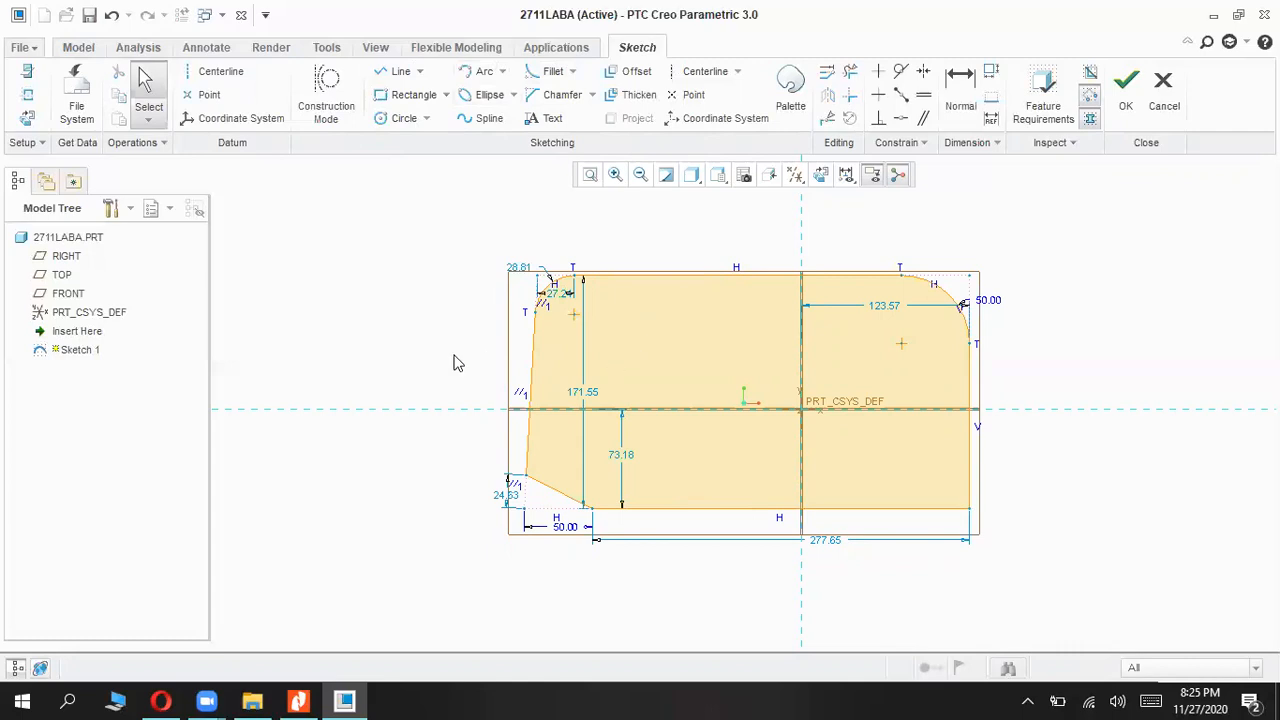
Step: Fillet the profile's lower-right corner between the bottom and right edges, with a radius of about 31
{"action": "left_click", "coordinate": [624, 460]}
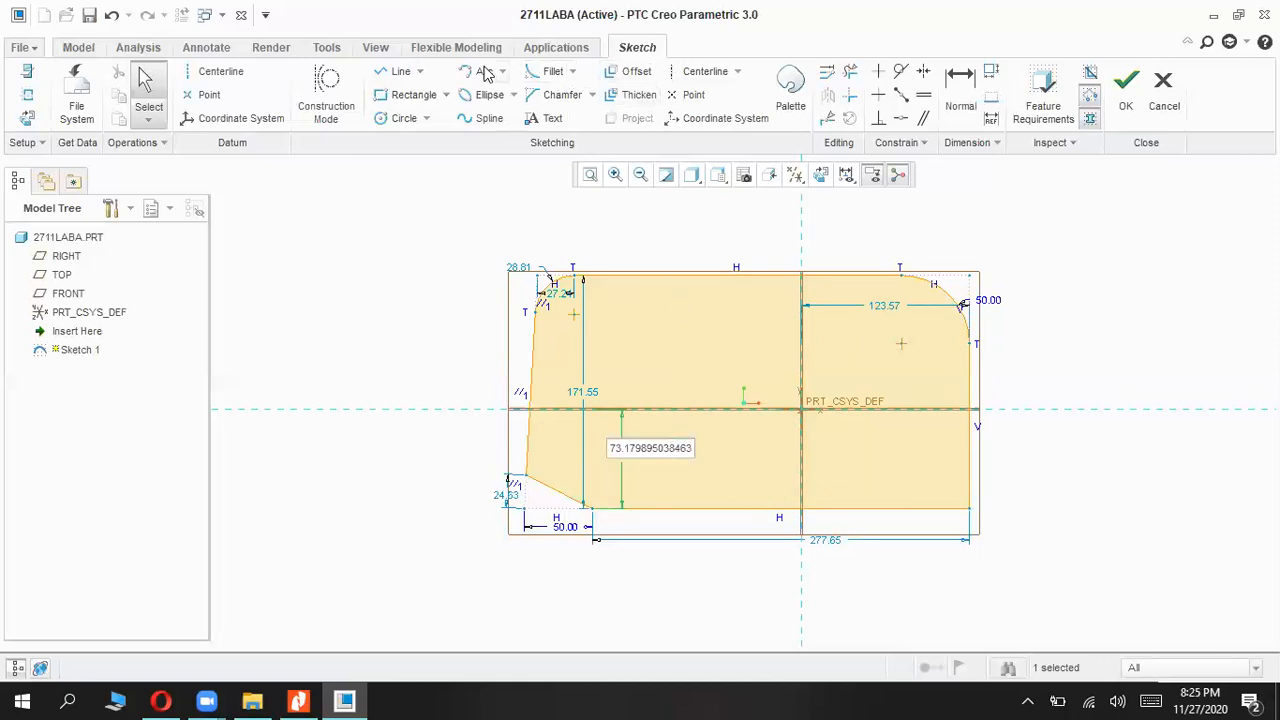
{"action": "left_click", "coordinate": [552, 76]}
{"action": "left_click", "coordinate": [921, 508]}
{"action": "left_click", "coordinate": [967, 465]}
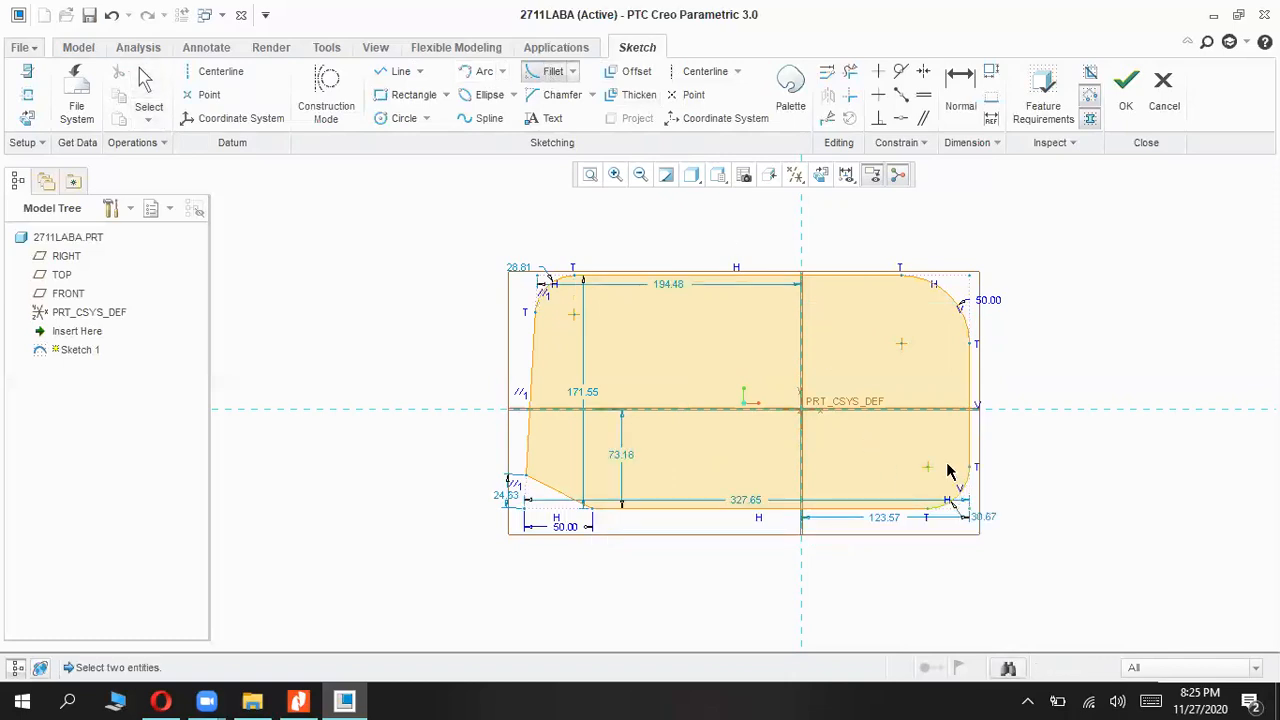
Step: Fillet both ends of the lower-left chamfer, with a radius of about 23 where it meets the slanted side
{"action": "left_click", "coordinate": [572, 502]}
{"action": "left_click", "coordinate": [530, 436]}
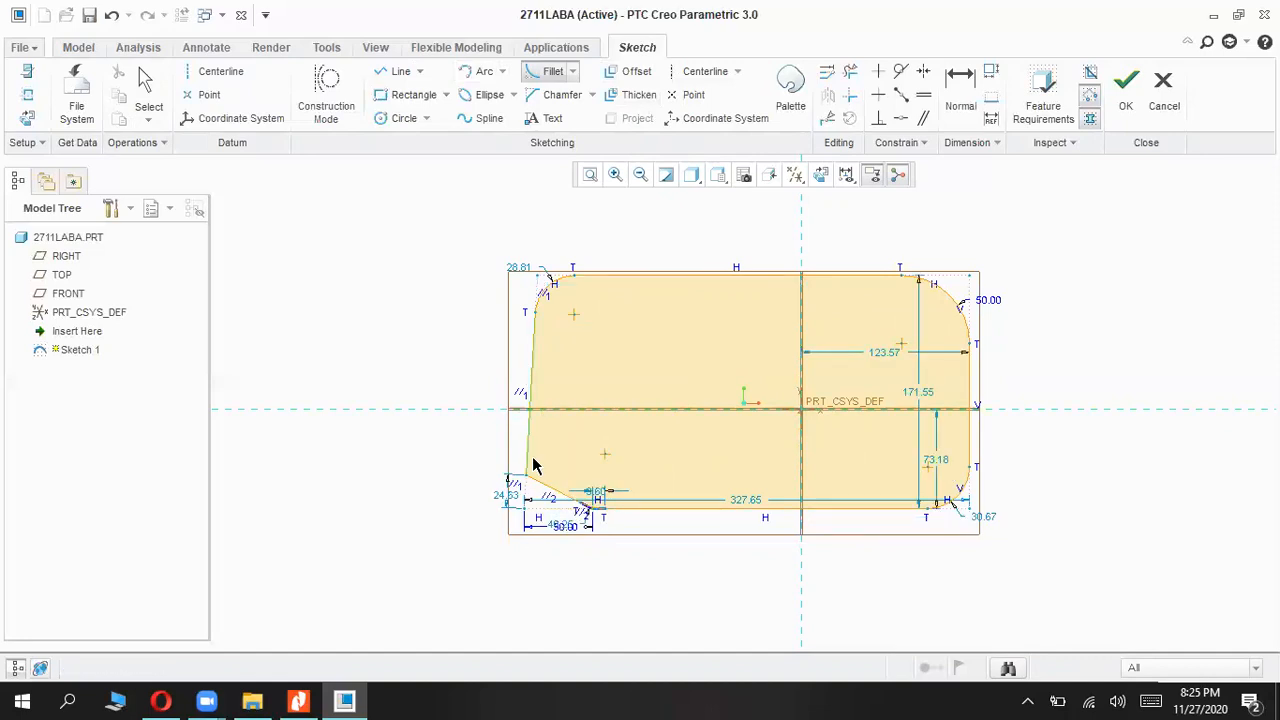
{"action": "left_click", "coordinate": [595, 497]}
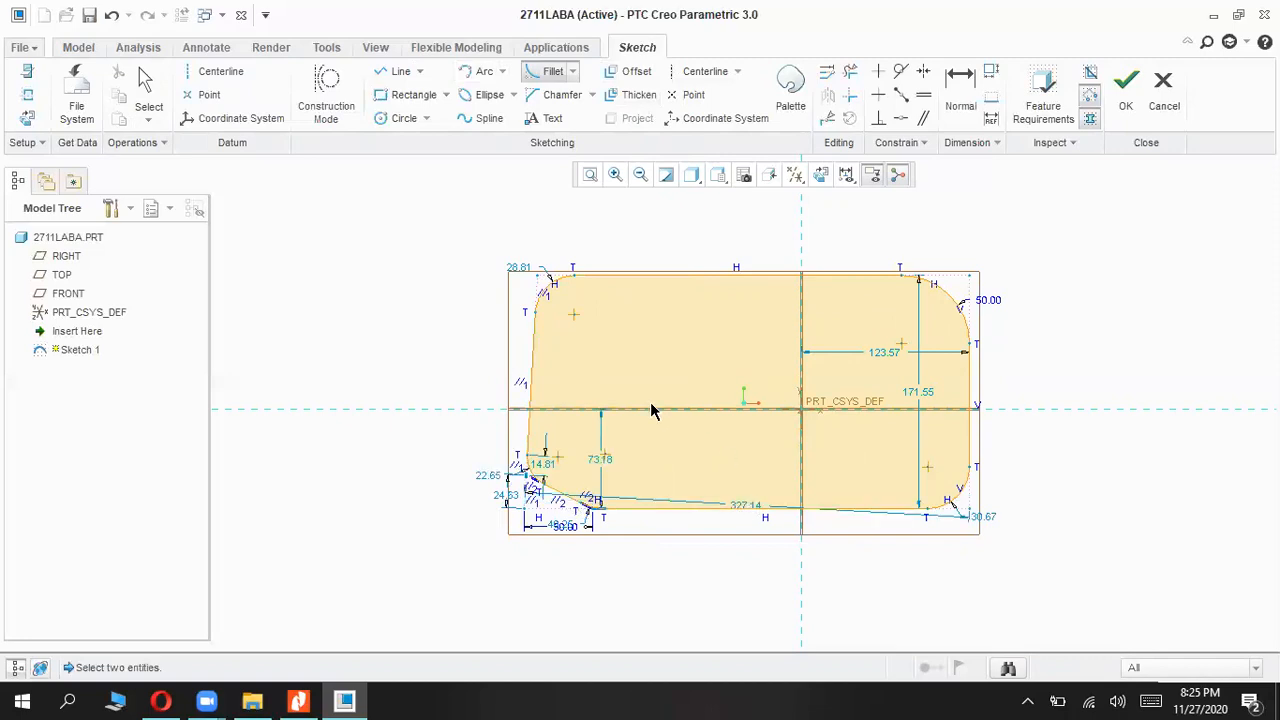
{"action": "middle_click", "coordinate": [686, 340]}
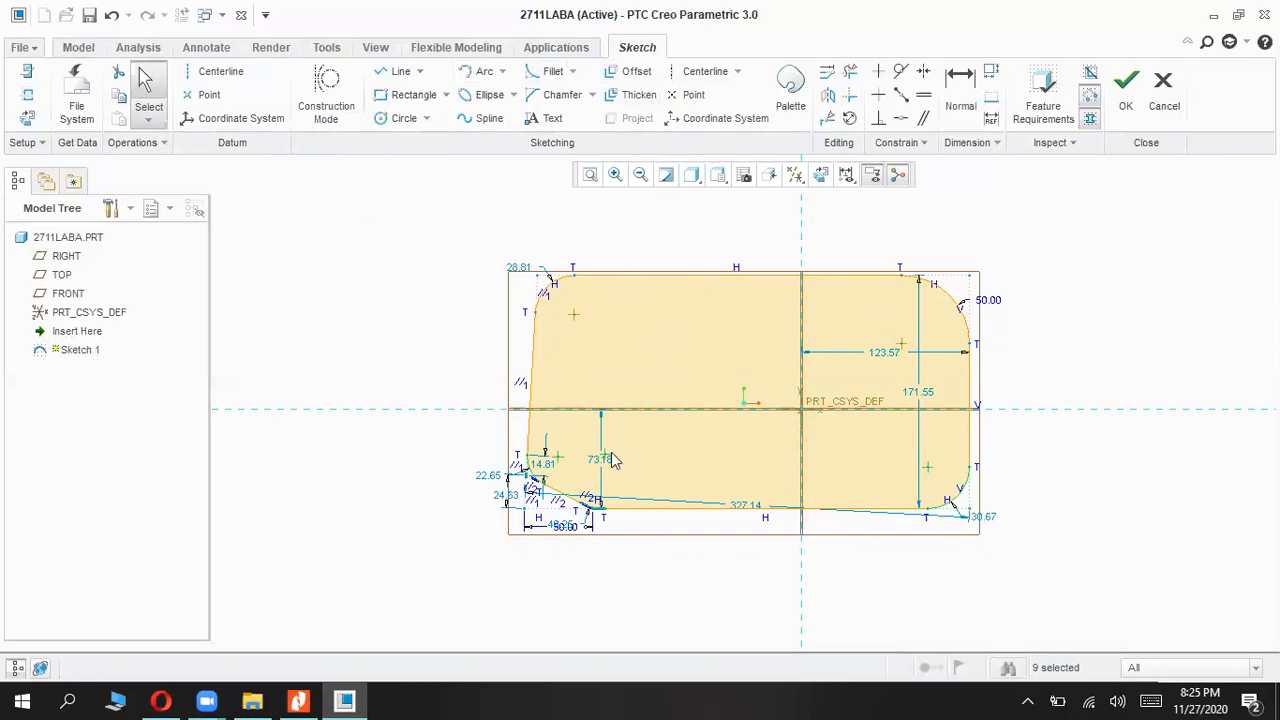
Step: Move the 327.14 length dimension out of the profile to below its bottom edge
{"action": "left_click", "coordinate": [889, 356]}
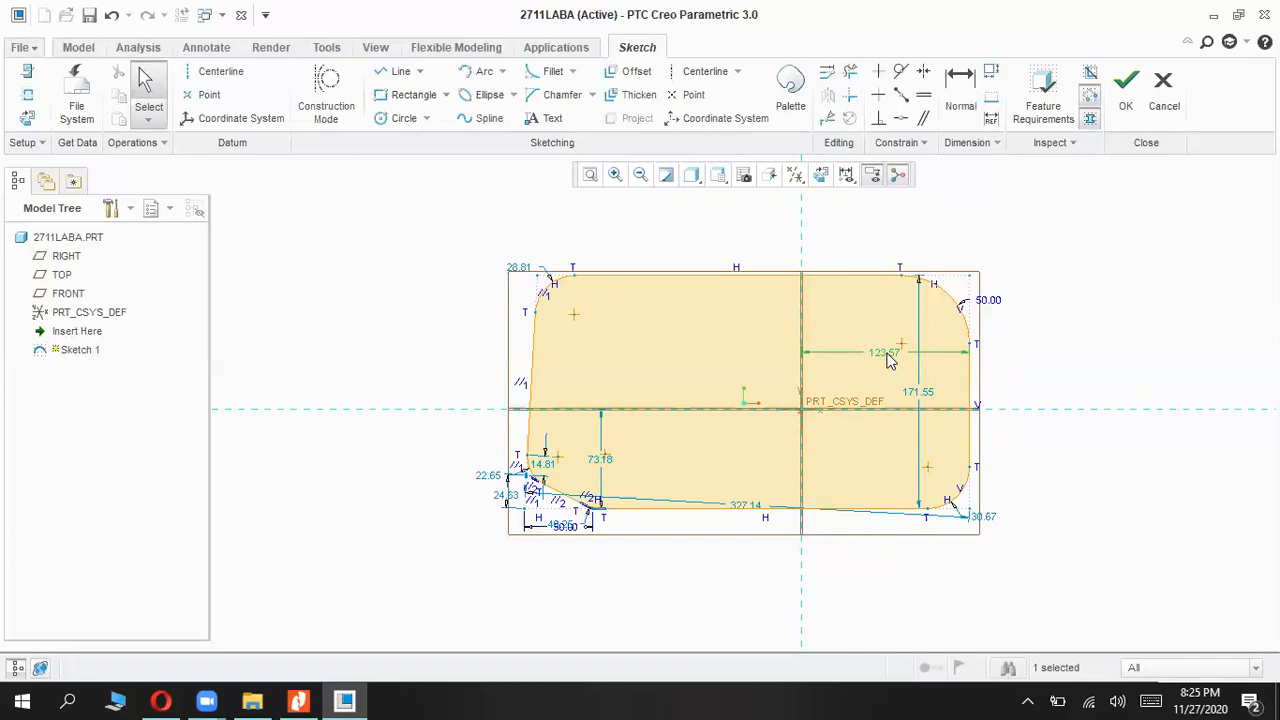
{"action": "left_click", "coordinate": [920, 397]}
{"action": "left_click", "coordinate": [633, 492]}
{"action": "left_click", "coordinate": [760, 505]}
{"action": "left_click", "coordinate": [760, 506]}
{"action": "left_click_drag", "start_coordinate": [737, 514], "coordinate": [742, 595]}
{"action": "left_click", "coordinate": [742, 590]}
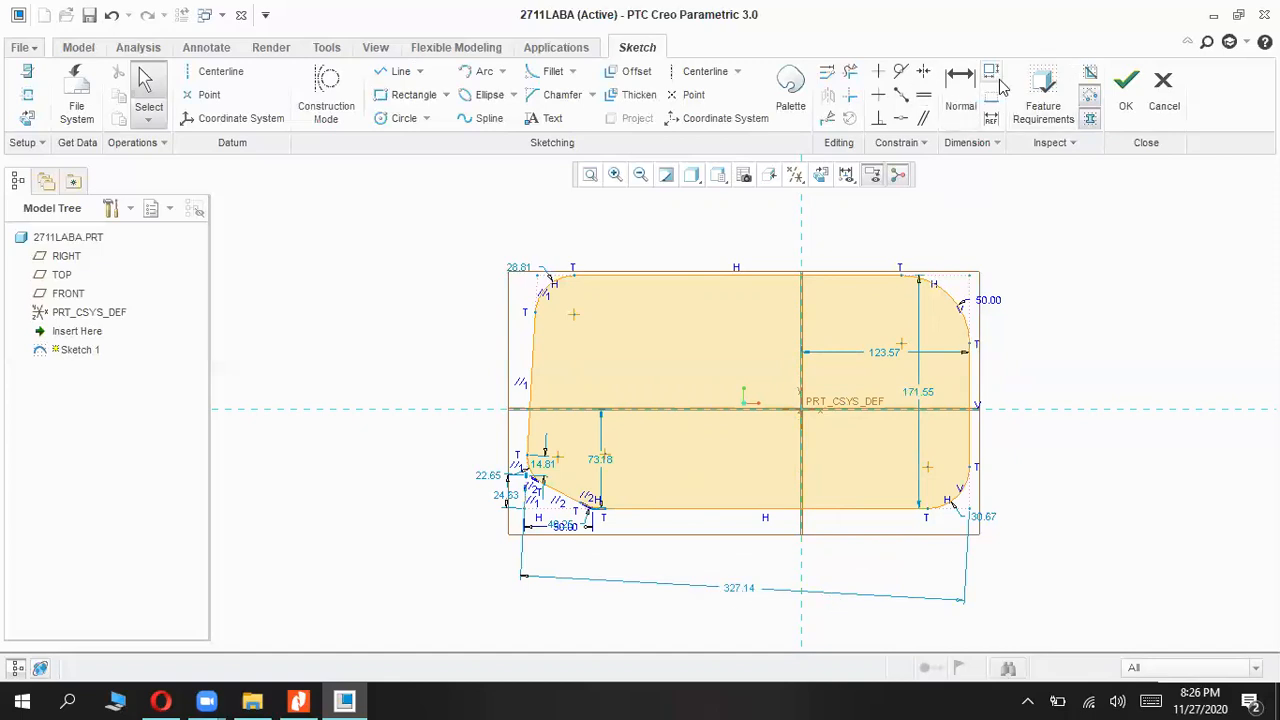
Step: Move the dimension from the vertical reference to the right edge above the profile and accept its existing value of 123.57
{"action": "left_click", "coordinate": [897, 357]}
{"action": "double_click", "coordinate": [895, 352]}
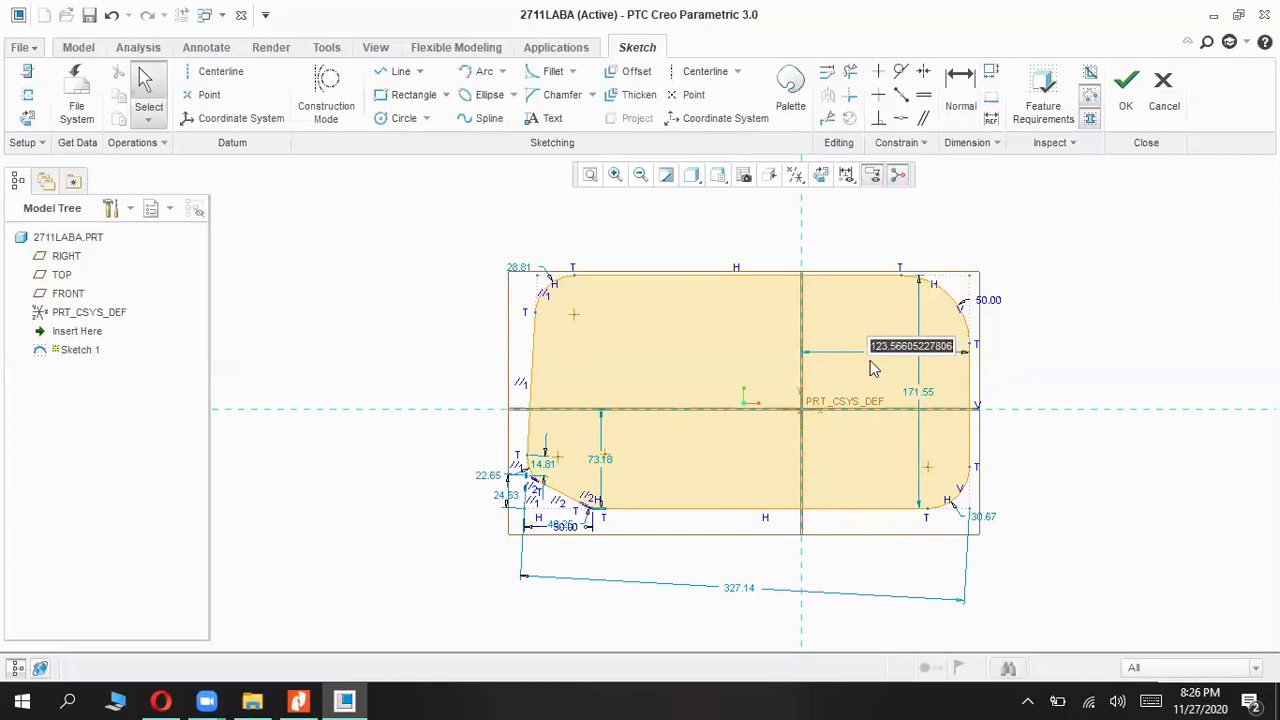
{"action": "left_click", "coordinate": [870, 361]}
{"action": "mouse_move", "coordinate": [885, 354]}
{"action": "left_mouse_down"}
{"action": "mouse_move", "coordinate": [892, 362]}
{"action": "mouse_move", "coordinate": [910, 315]}
{"action": "mouse_move", "coordinate": [820, 220]}
{"action": "mouse_move", "coordinate": [846, 237]}
{"action": "left_mouse_up"}
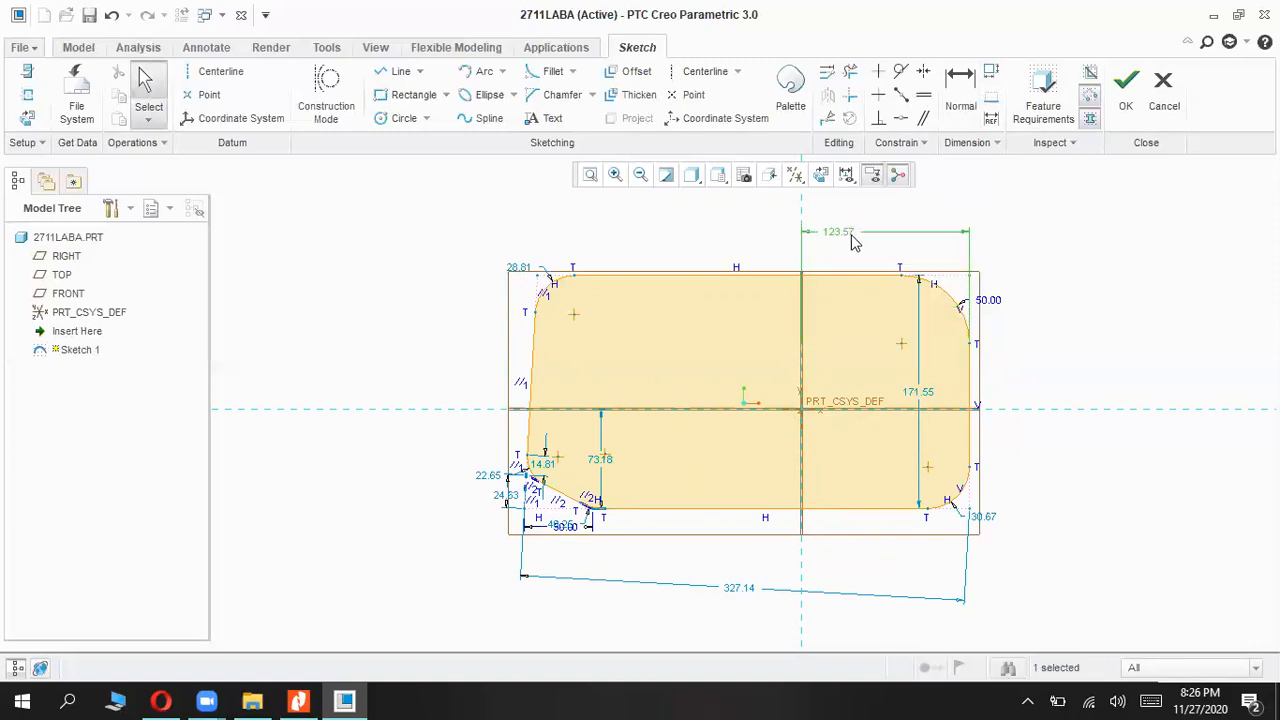
{"action": "double_click", "coordinate": [884, 237]}
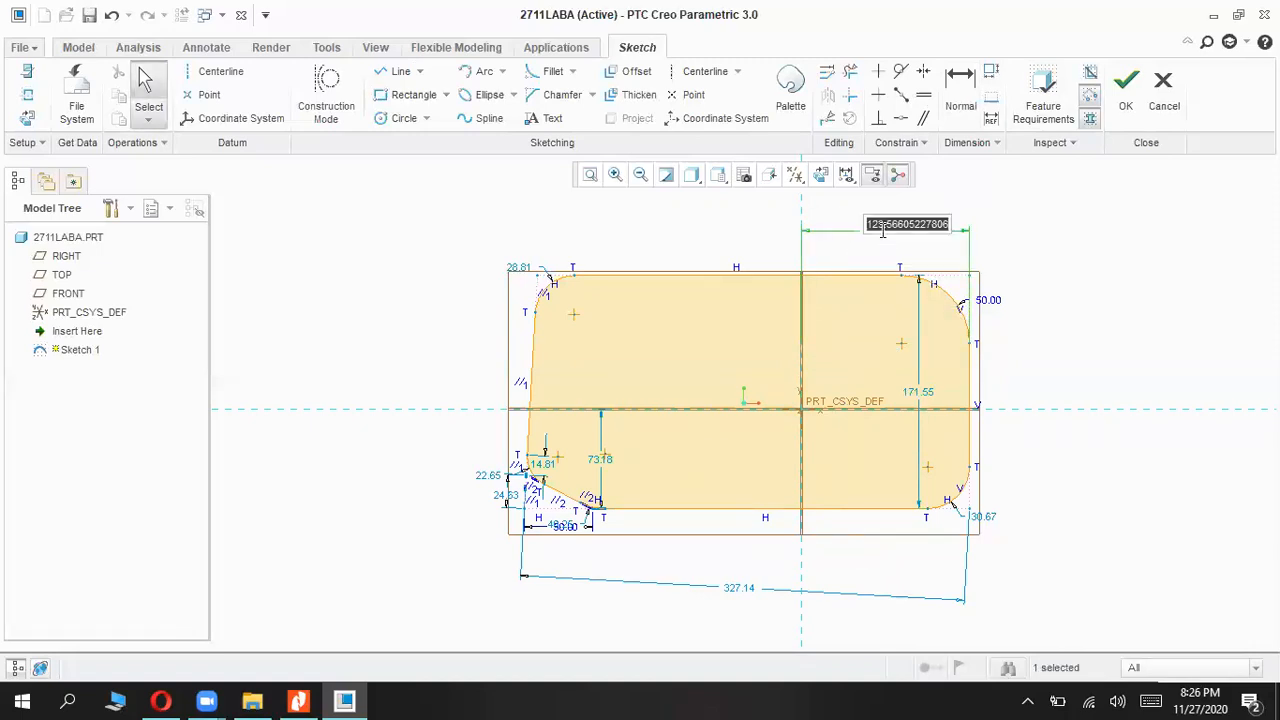
{"action": "key", "text": "Return"}
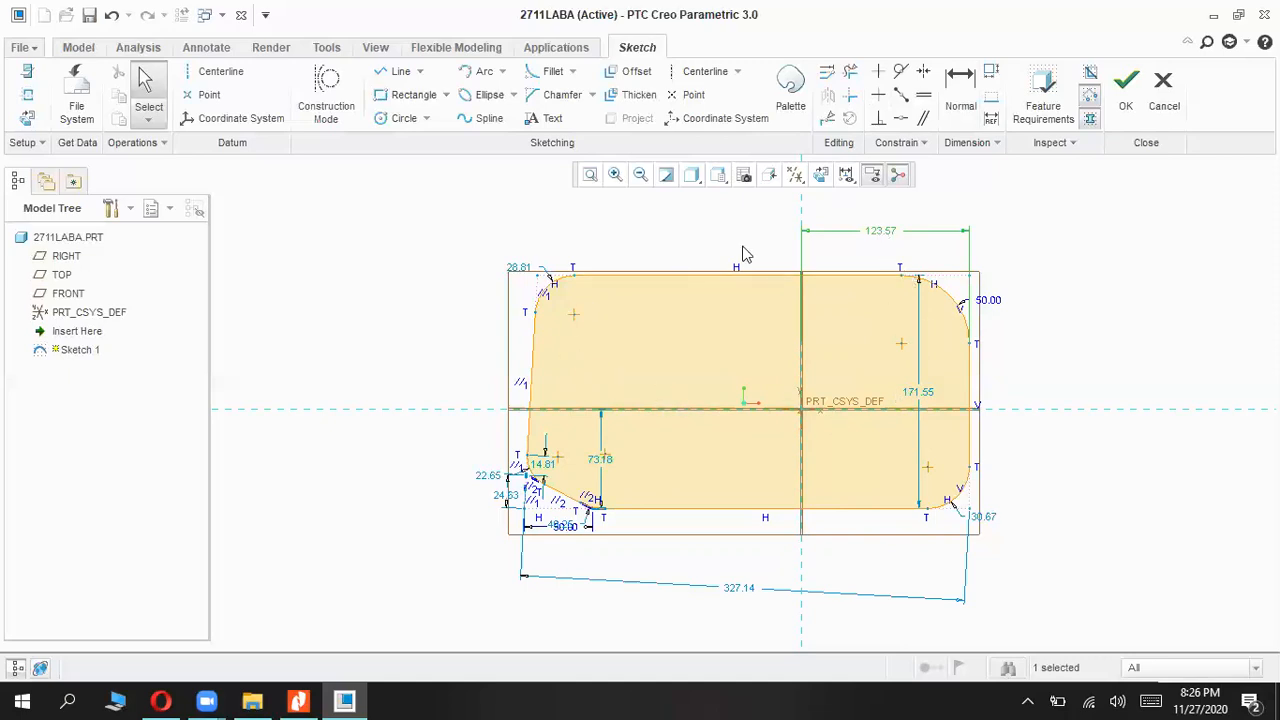
Step: Dimension the profile's height between its top and bottom edges, and delete that added dimension
{"action": "left_click", "coordinate": [962, 88]}
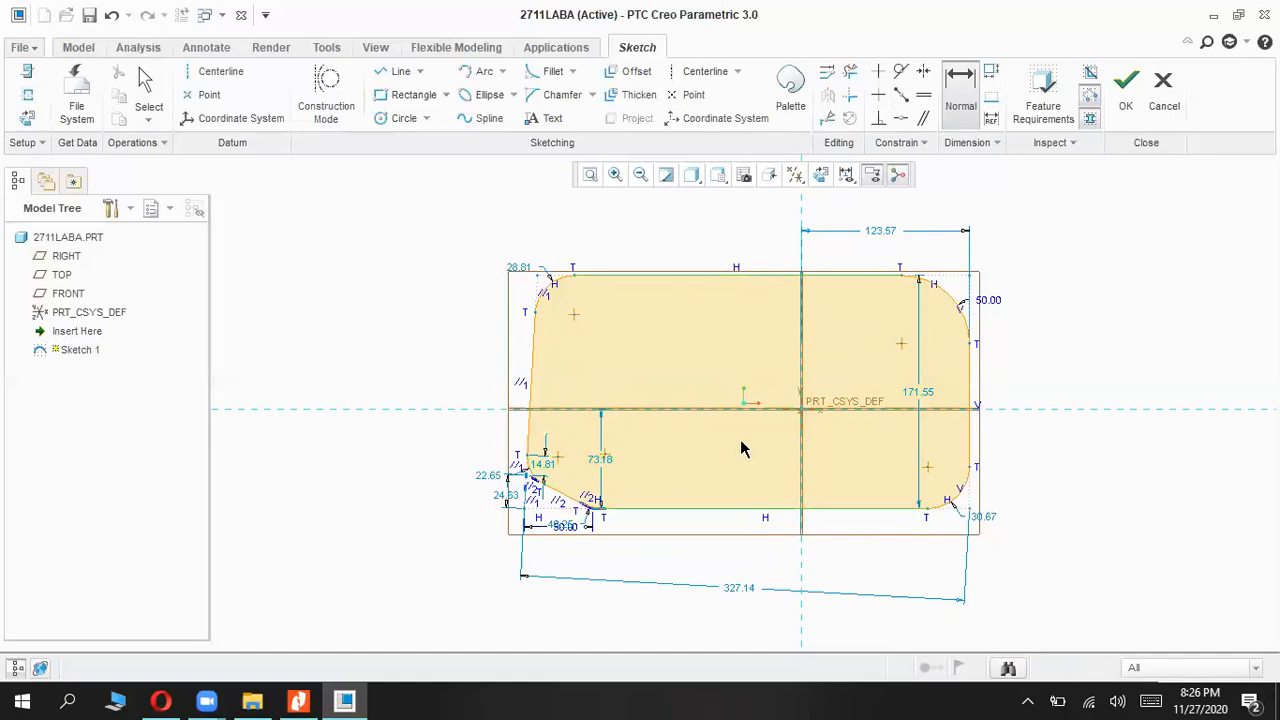
{"action": "middle_click", "coordinate": [727, 375]}
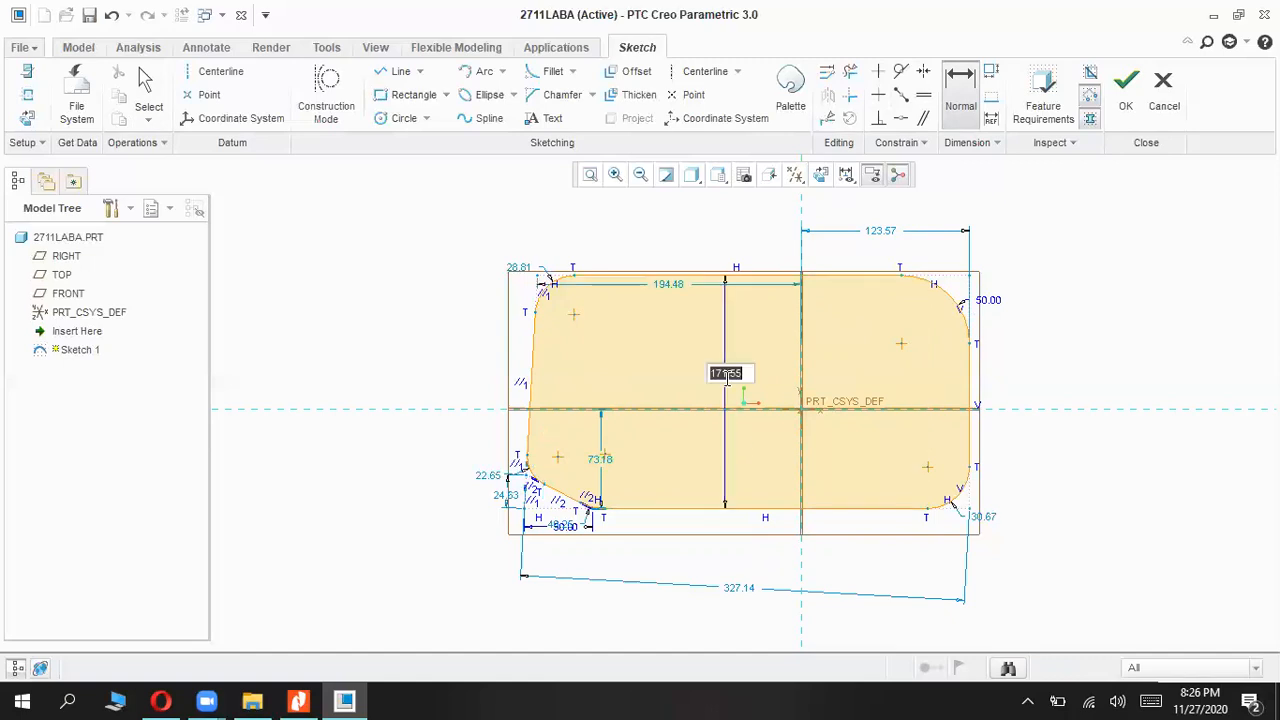
{"action": "middle_click", "coordinate": [776, 378]}
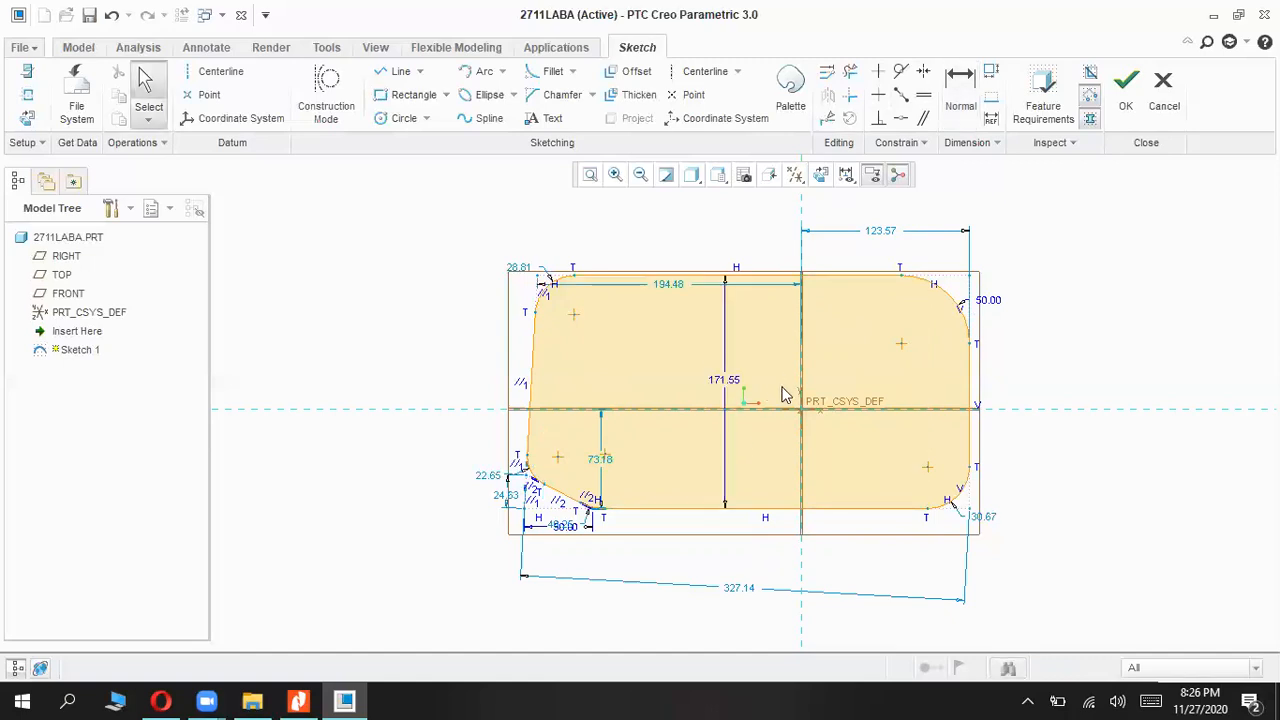
{"action": "left_click", "coordinate": [731, 383]}
{"action": "key", "text": "Delete"}
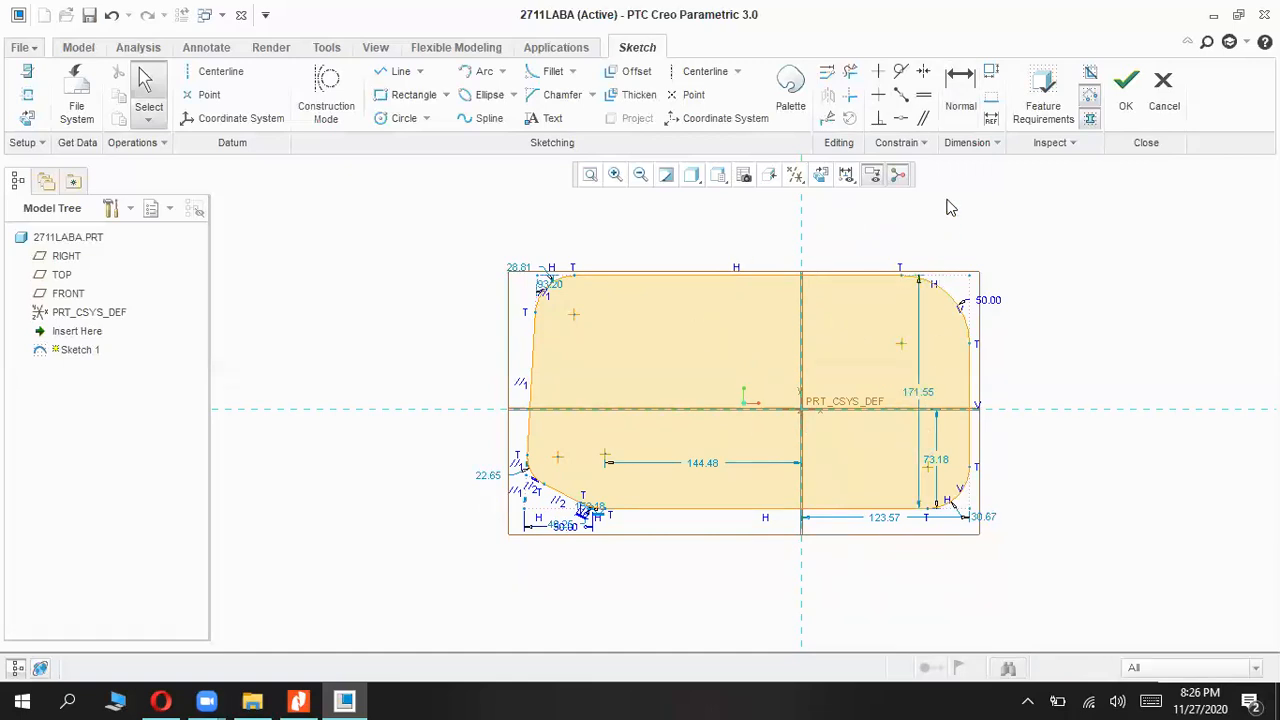
Step: Move the overall height dimension outside the profile, beyond its right edge
{"action": "left_click", "coordinate": [920, 400]}
{"action": "left_click_drag", "start_coordinate": [927, 396], "coordinate": [1096, 369]}
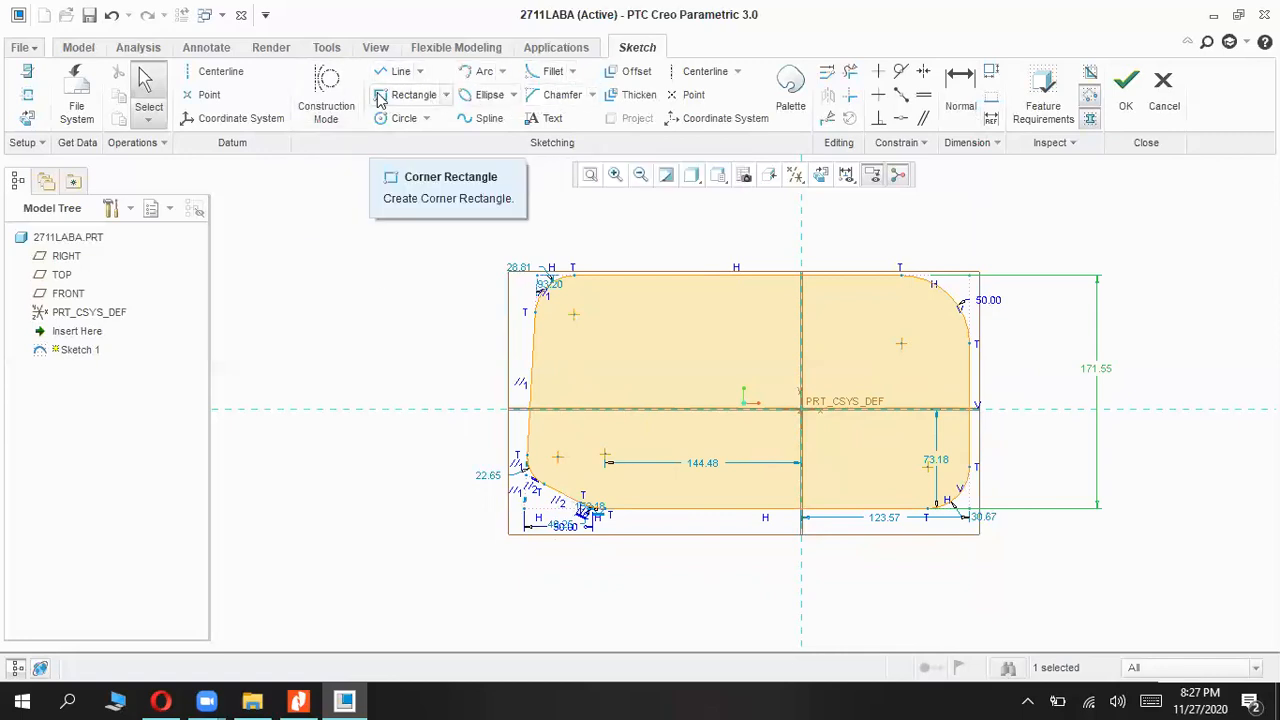
Step: Sketch a center-point circle about 138 in diameter over the profile's upper-left area, its center level with the upper-right fillet's center
{"action": "left_click", "coordinate": [405, 120]}
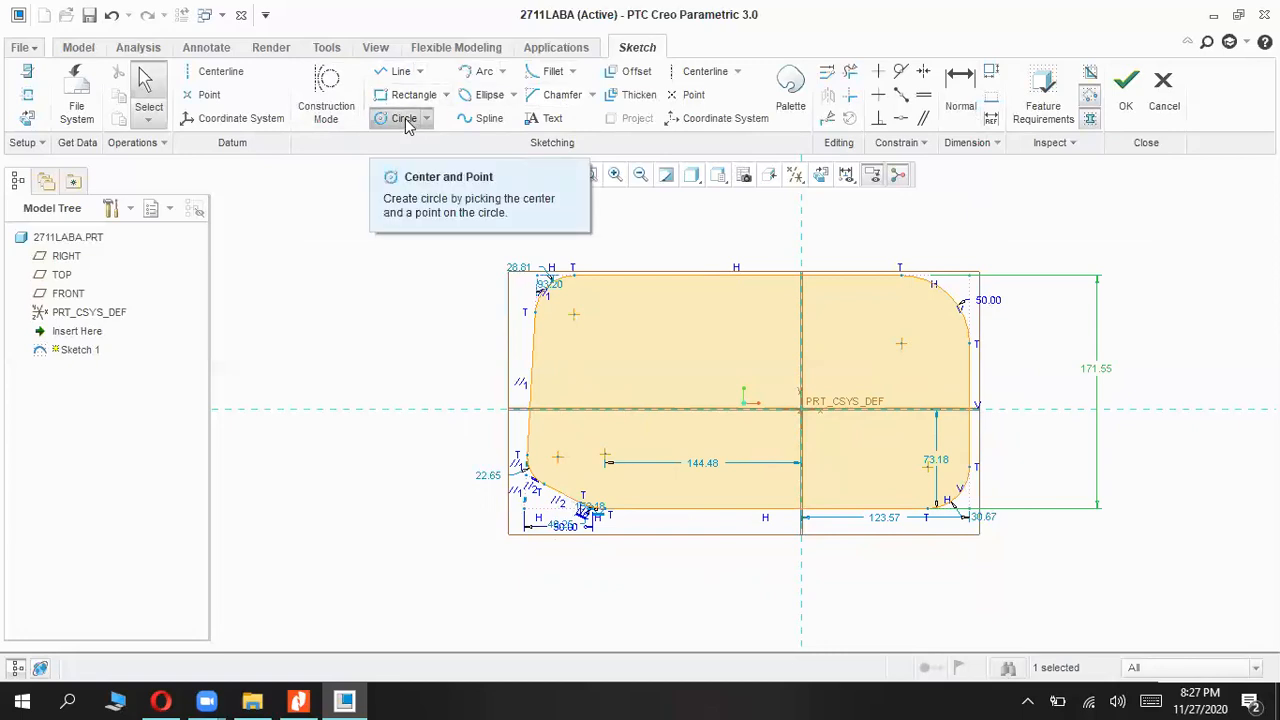
{"action": "left_click", "coordinate": [662, 343]}
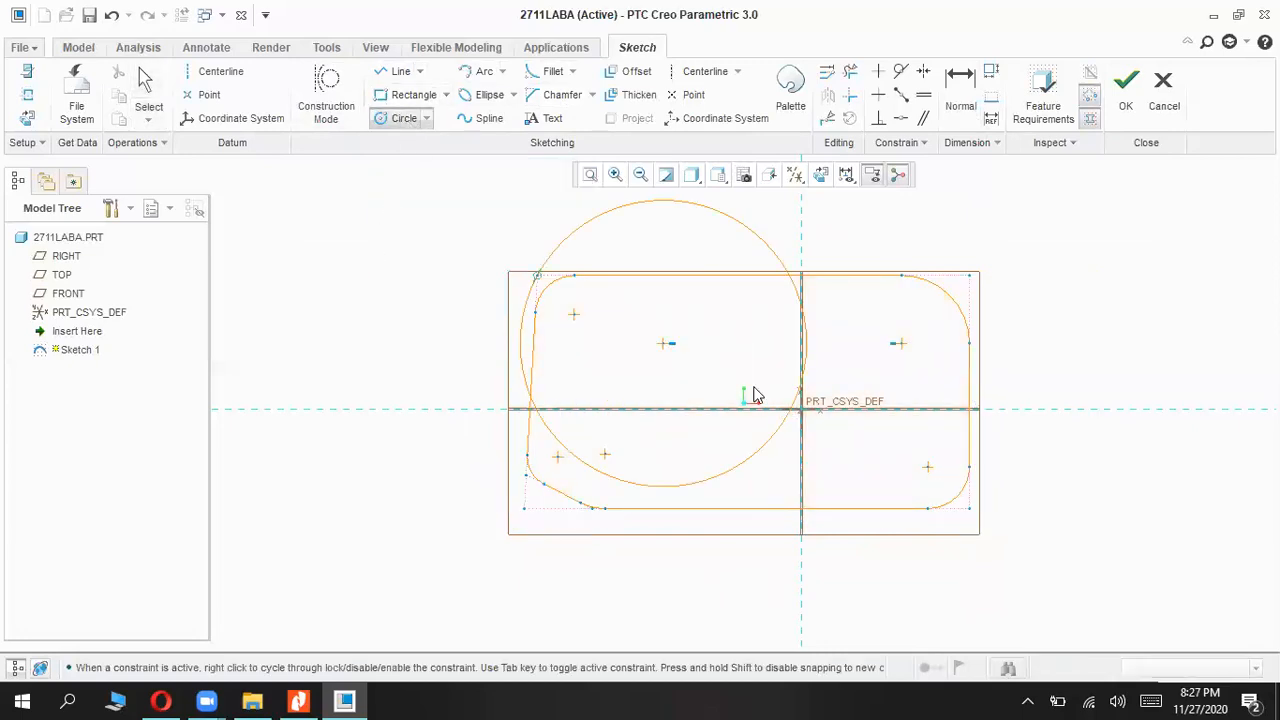
{"action": "left_click", "coordinate": [746, 393]}
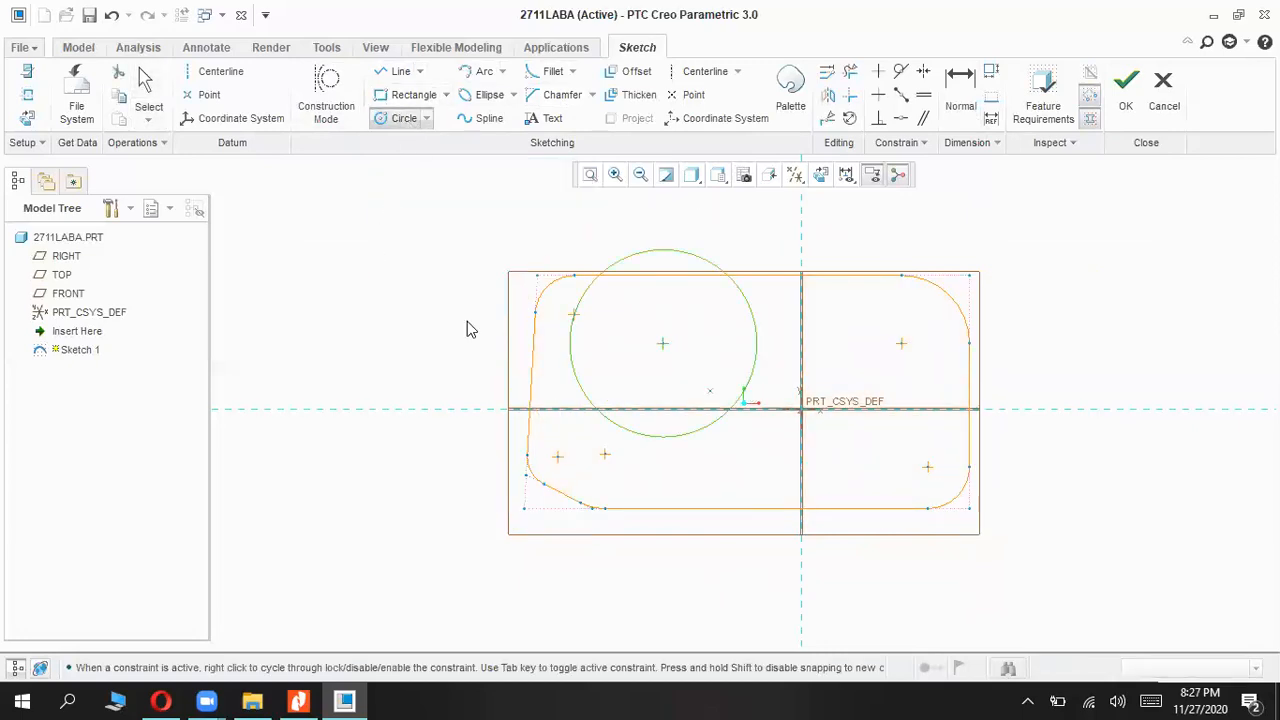
{"action": "middle_click", "coordinate": [415, 293]}
Step: Try to reposition the circle by its center, and the upper-right fillet by its center point
{"action": "mouse_move", "coordinate": [665, 347]}
{"action": "left_mouse_down"}
{"action": "mouse_move", "coordinate": [731, 406]}
{"action": "mouse_move", "coordinate": [766, 391]}
{"action": "mouse_move", "coordinate": [791, 400]}
{"action": "mouse_move", "coordinate": [724, 392]}
{"action": "mouse_move", "coordinate": [763, 394]}
{"action": "mouse_move", "coordinate": [822, 437]}
{"action": "mouse_move", "coordinate": [729, 394]}
{"action": "mouse_move", "coordinate": [766, 366]}
{"action": "mouse_move", "coordinate": [703, 343]}
{"action": "mouse_move", "coordinate": [725, 355]}
{"action": "mouse_move", "coordinate": [716, 374]}
{"action": "left_mouse_up"}
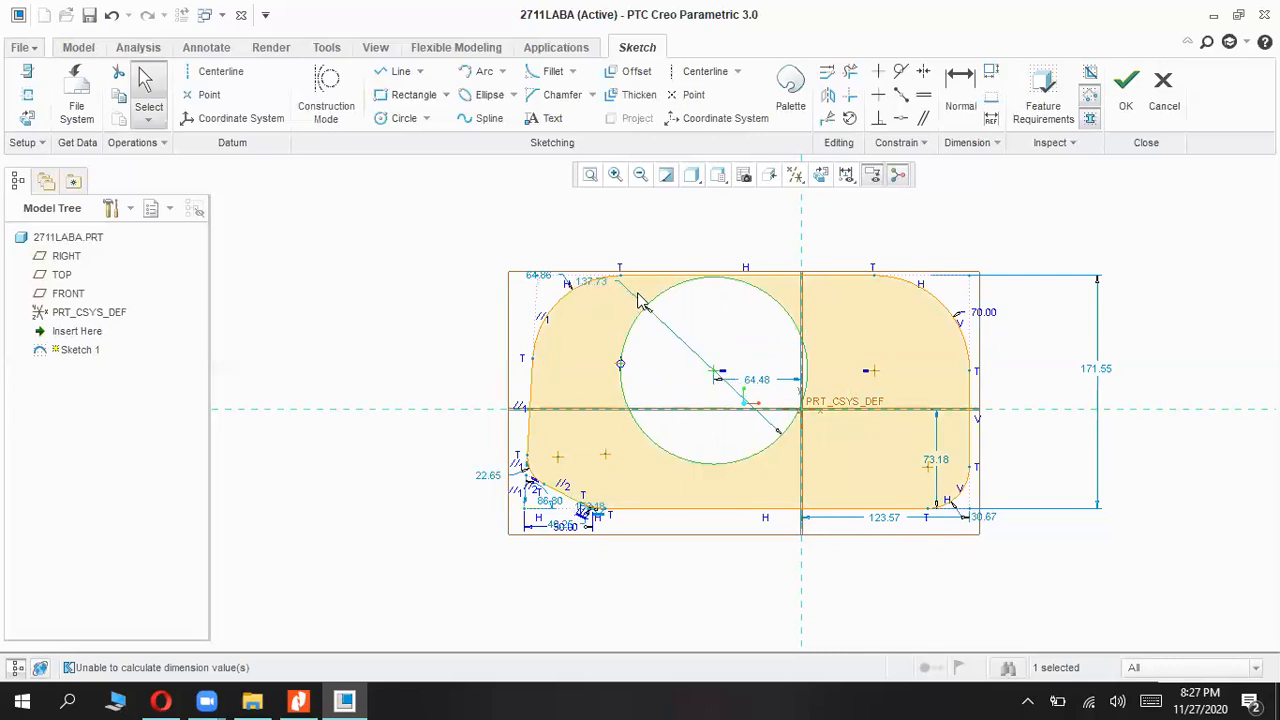
{"action": "left_click", "coordinate": [709, 371]}
{"action": "mouse_move", "coordinate": [700, 371]}
{"action": "left_mouse_down"}
{"action": "mouse_move", "coordinate": [706, 420]}
{"action": "mouse_move", "coordinate": [757, 378]}
{"action": "mouse_move", "coordinate": [720, 380]}
{"action": "mouse_move", "coordinate": [709, 337]}
{"action": "mouse_move", "coordinate": [680, 386]}
{"action": "mouse_move", "coordinate": [703, 429]}
{"action": "mouse_move", "coordinate": [716, 378]}
{"action": "mouse_move", "coordinate": [690, 381]}
{"action": "mouse_move", "coordinate": [709, 396]}
{"action": "mouse_move", "coordinate": [697, 364]}
{"action": "left_mouse_up"}
{"action": "mouse_move", "coordinate": [697, 366]}
{"action": "left_mouse_down"}
{"action": "mouse_move", "coordinate": [668, 370]}
{"action": "mouse_move", "coordinate": [686, 364]}
{"action": "left_mouse_up"}
{"action": "left_click_drag", "start_coordinate": [884, 366], "coordinate": [892, 375]}
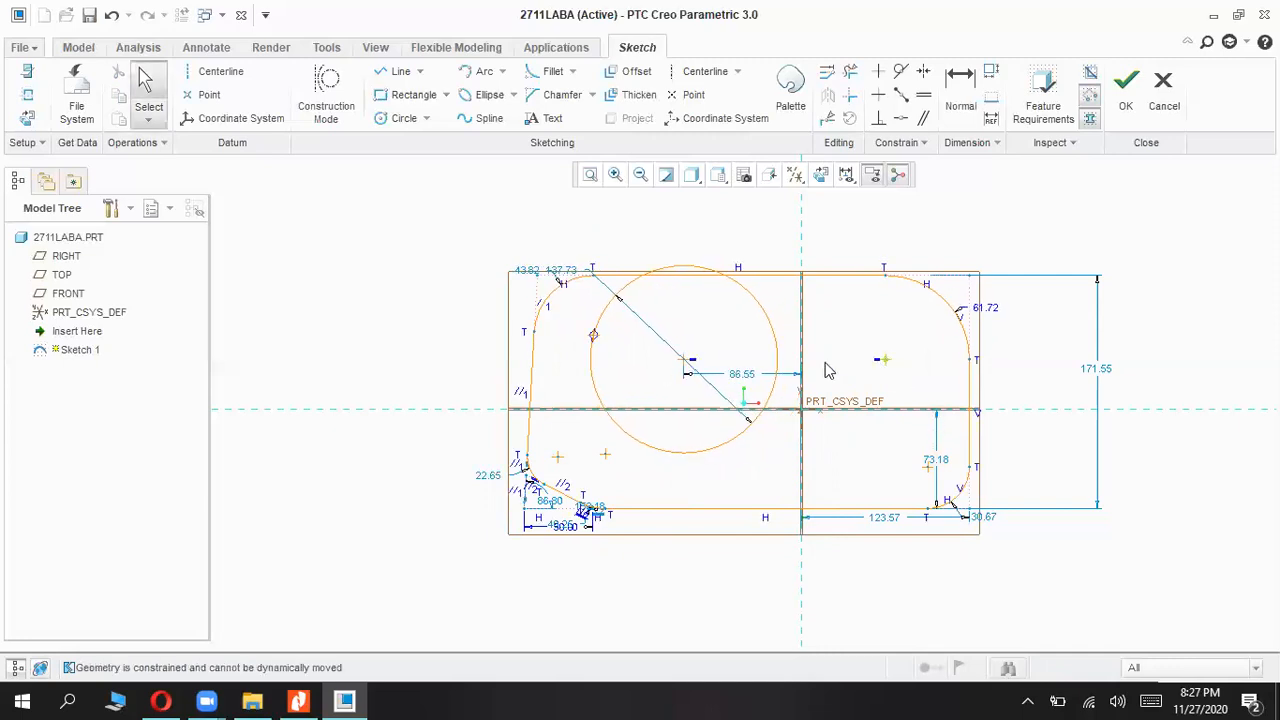
Step: Undo the center-point moves and the circle
{"action": "key", "text": "ctrl+z"}
{"action": "key", "text": "ctrl+z"}
{"action": "key", "text": "ctrl+z"}
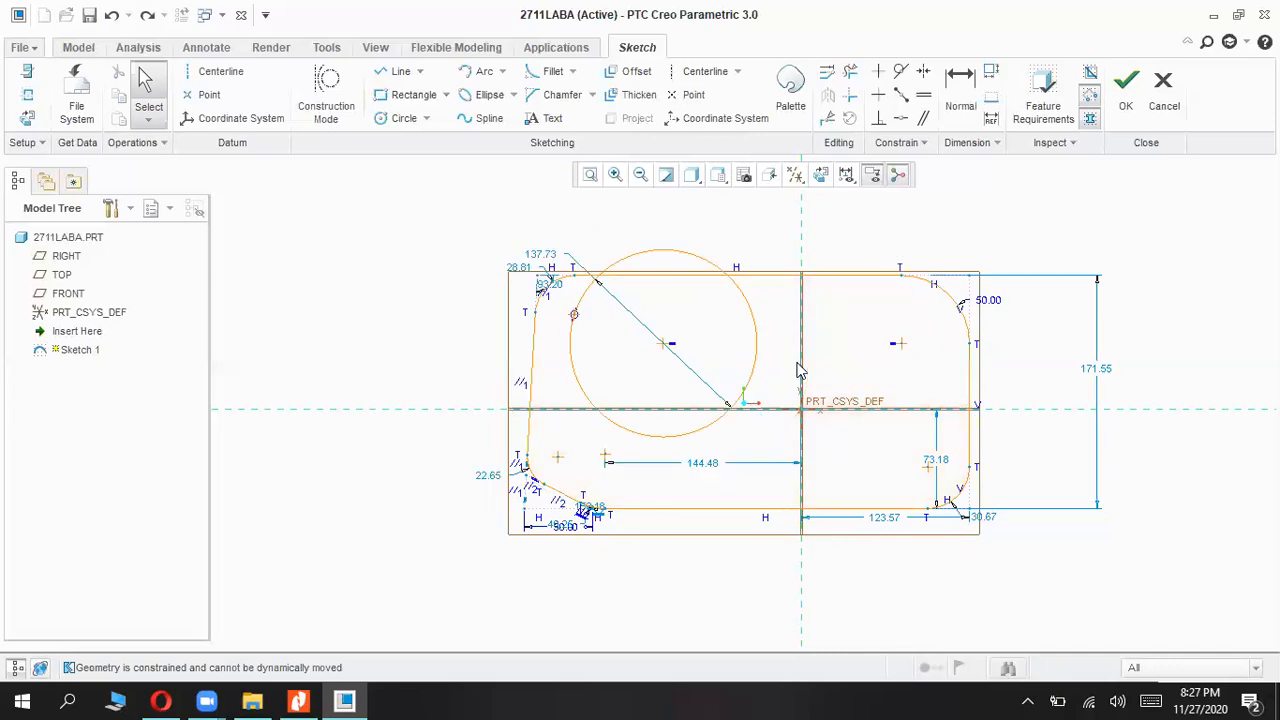
{"action": "left_click", "coordinate": [574, 316]}
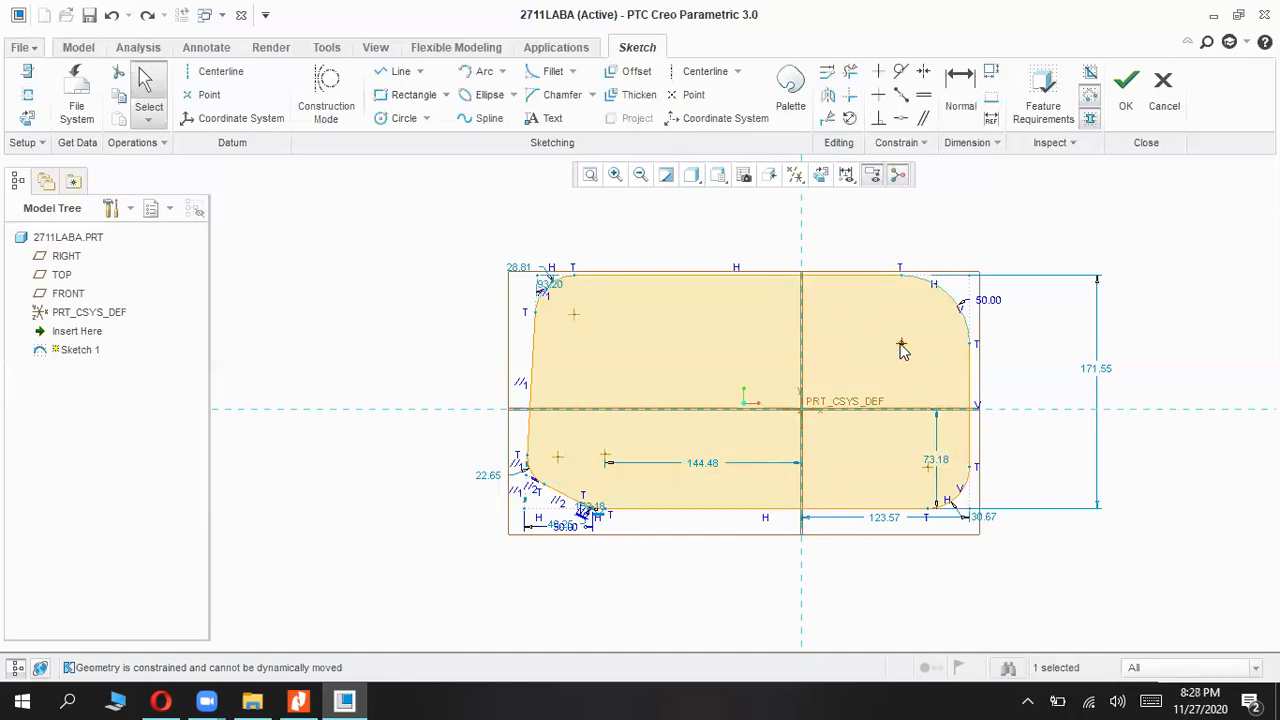
Step: Examine the fillet center points and take a close look at the lower-left chamfered corner before returning to the whole sketch
{"action": "left_click", "coordinate": [928, 466]}
{"action": "left_click", "coordinate": [557, 457]}
{"action": "left_click", "coordinate": [606, 458]}
{"action": "left_click", "coordinate": [605, 496]}
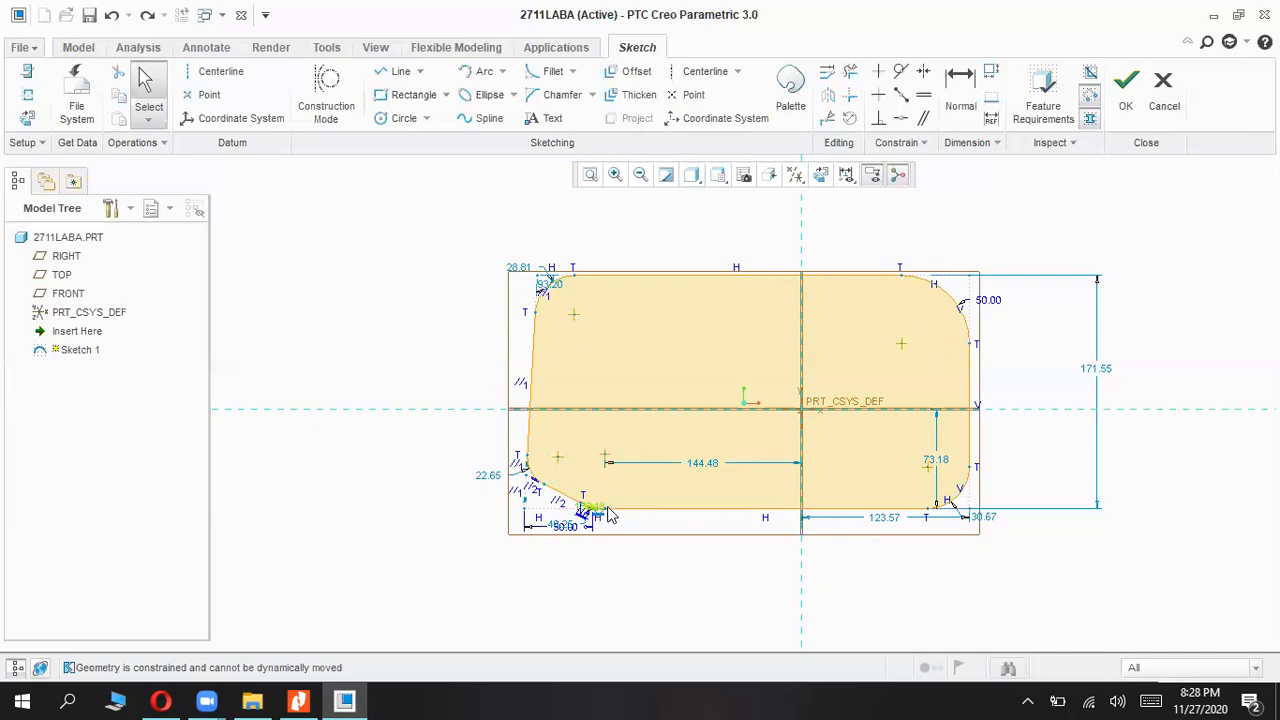
{"action": "left_click", "coordinate": [614, 177]}
{"action": "left_click", "coordinate": [562, 473]}
{"action": "left_click", "coordinate": [640, 551]}
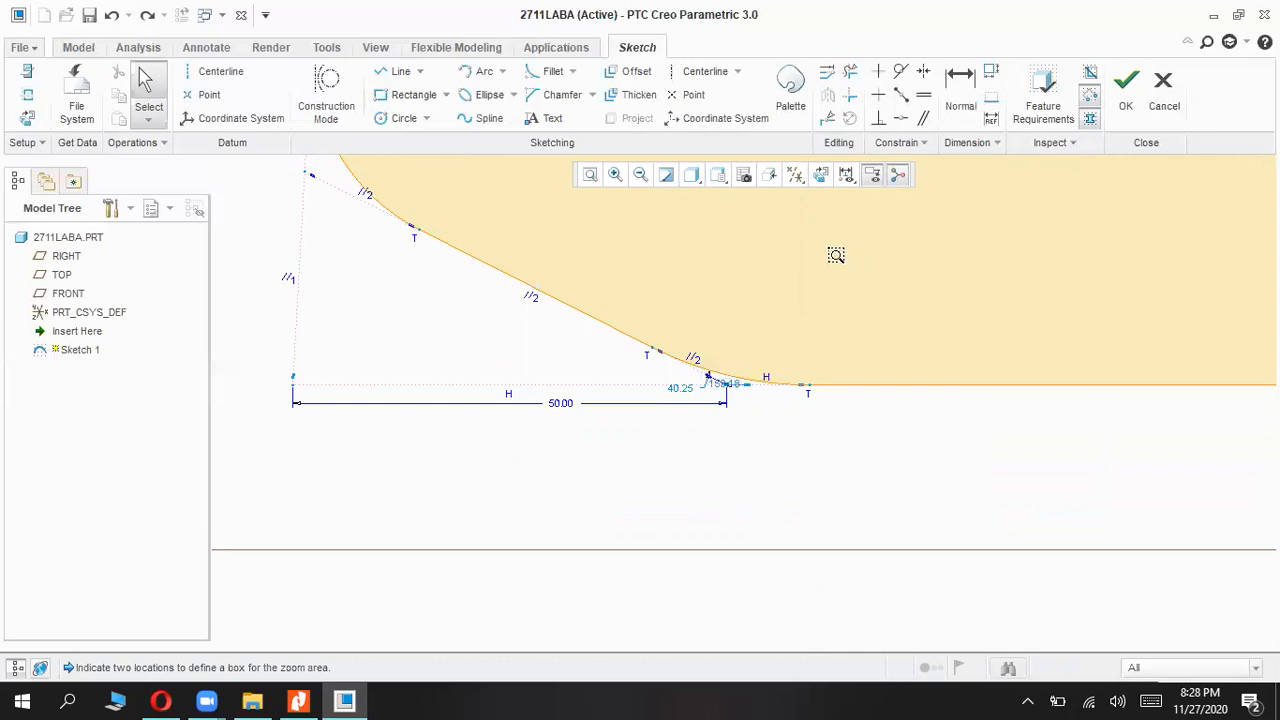
{"action": "left_click", "coordinate": [590, 178]}
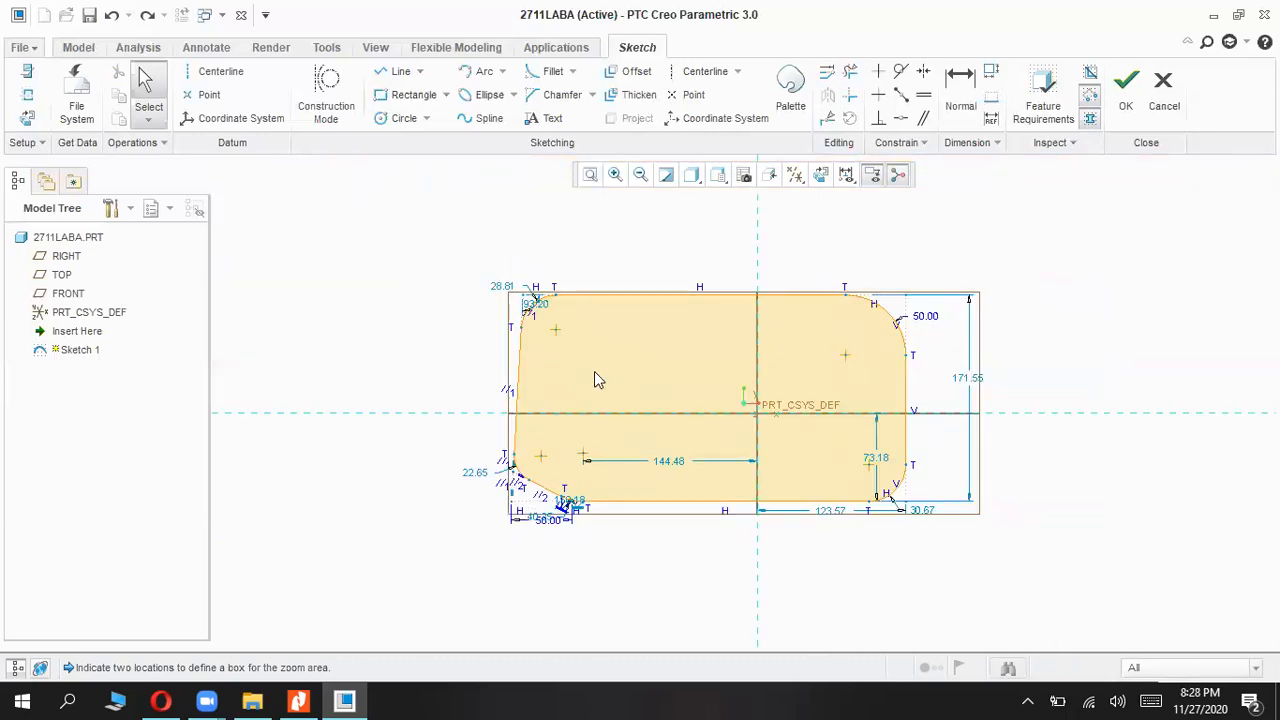
Step: Hide the datum axes, points, coordinate systems and planes
{"action": "left_click", "coordinate": [796, 175]}
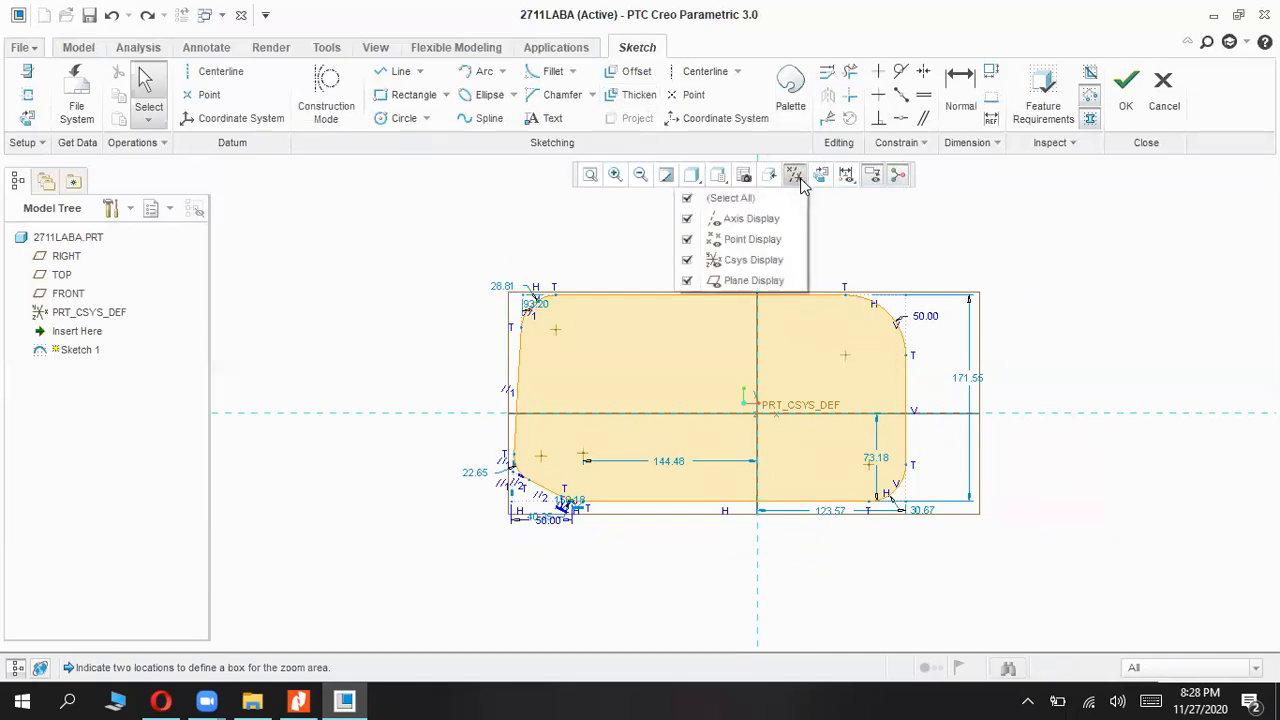
{"action": "left_click", "coordinate": [750, 218]}
{"action": "left_click", "coordinate": [750, 240]}
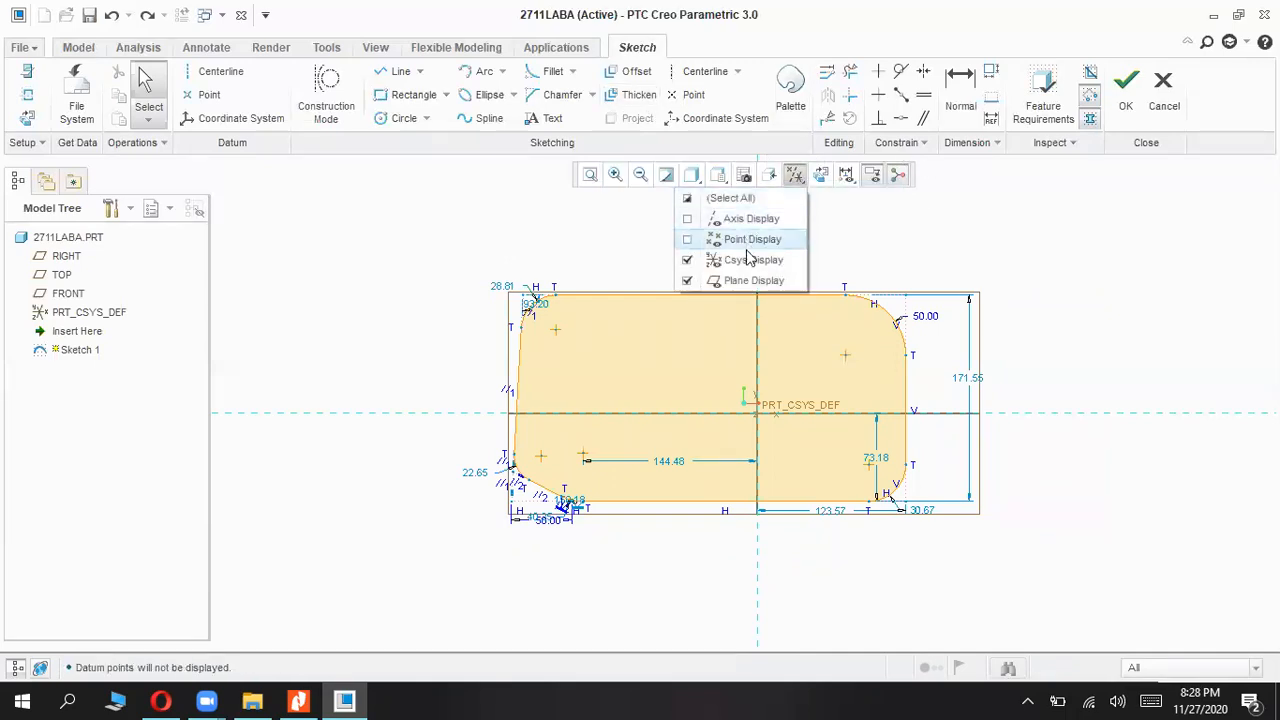
{"action": "left_click", "coordinate": [752, 260]}
{"action": "left_click", "coordinate": [754, 283]}
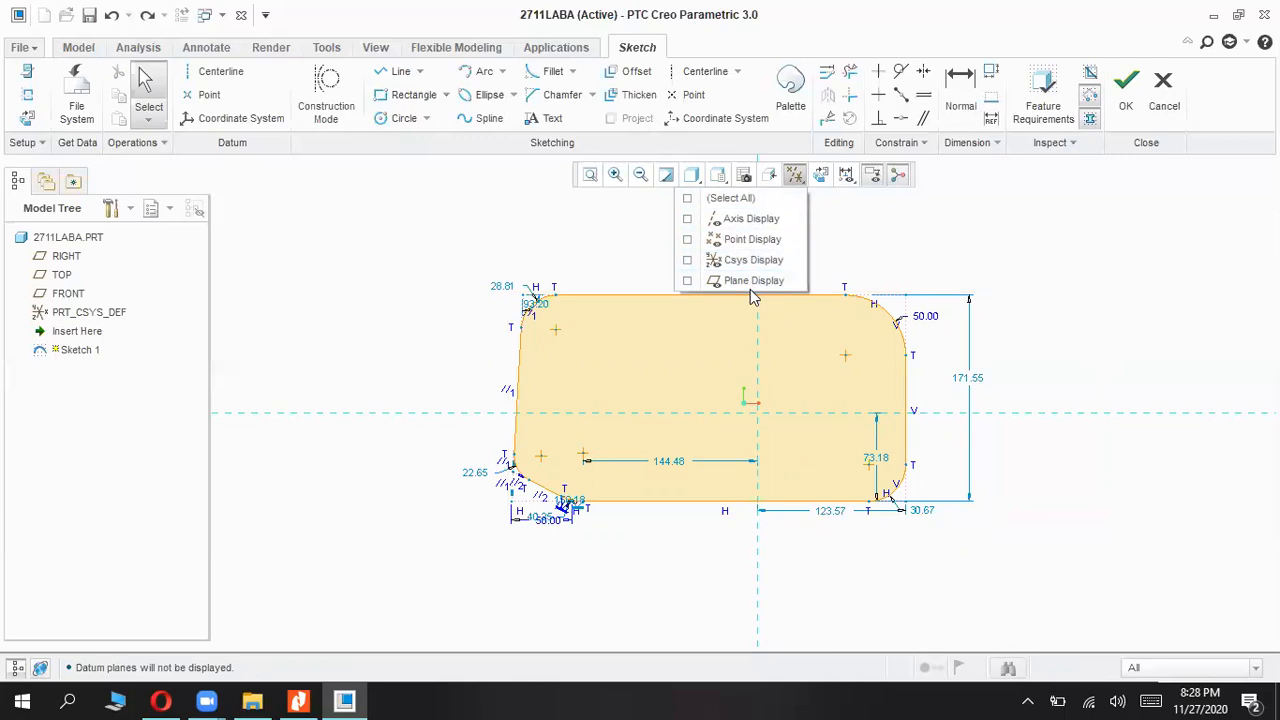
Step: Show the datum planes, coordinate systems, points and axes again
{"action": "left_click", "coordinate": [756, 281]}
{"action": "left_click", "coordinate": [754, 260]}
{"action": "left_click", "coordinate": [752, 240]}
{"action": "left_click", "coordinate": [750, 218]}
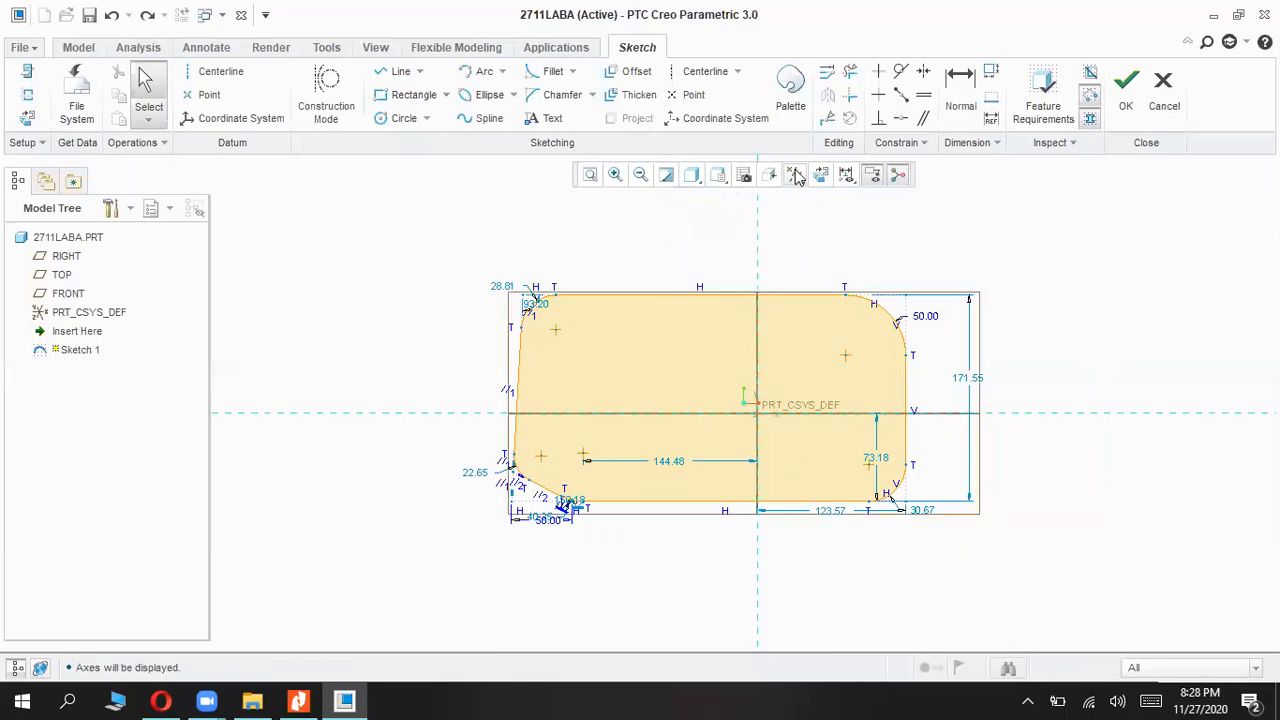
Step: View the sketch in Standard Orientation, look over the display styles, and view it from the BOTTOM
{"action": "left_click", "coordinate": [712, 176]}
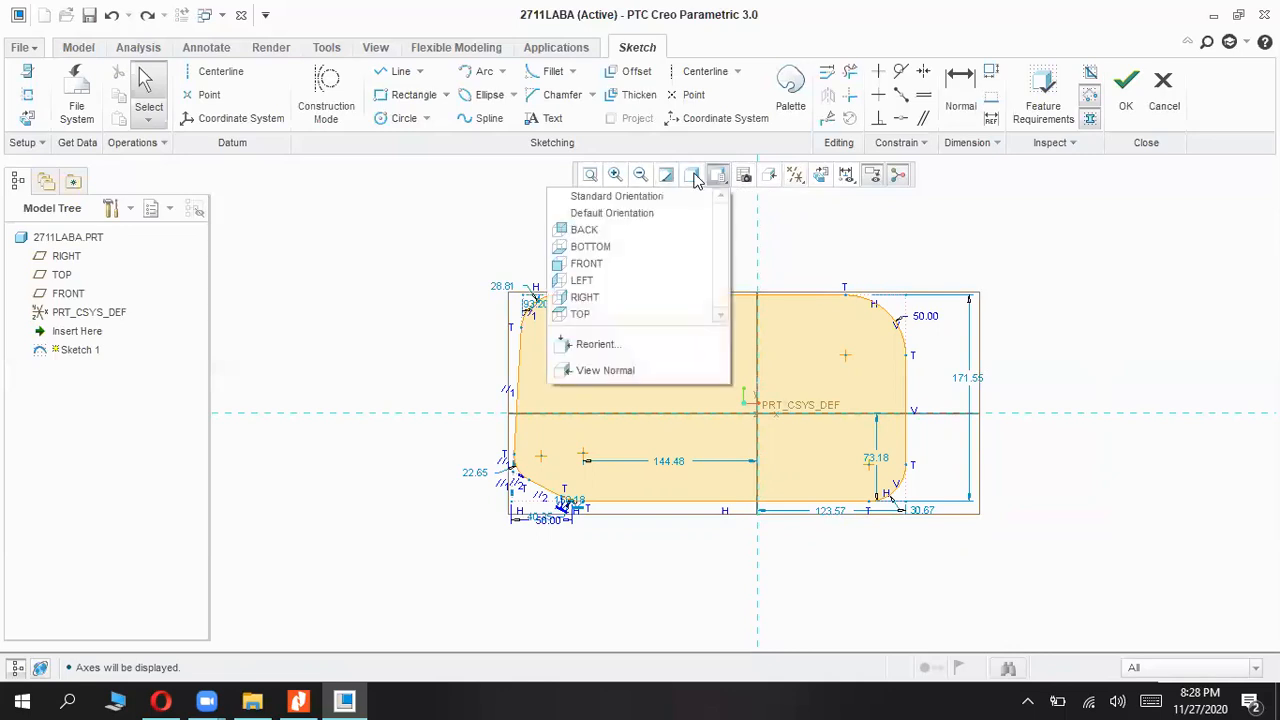
{"action": "left_click", "coordinate": [650, 197]}
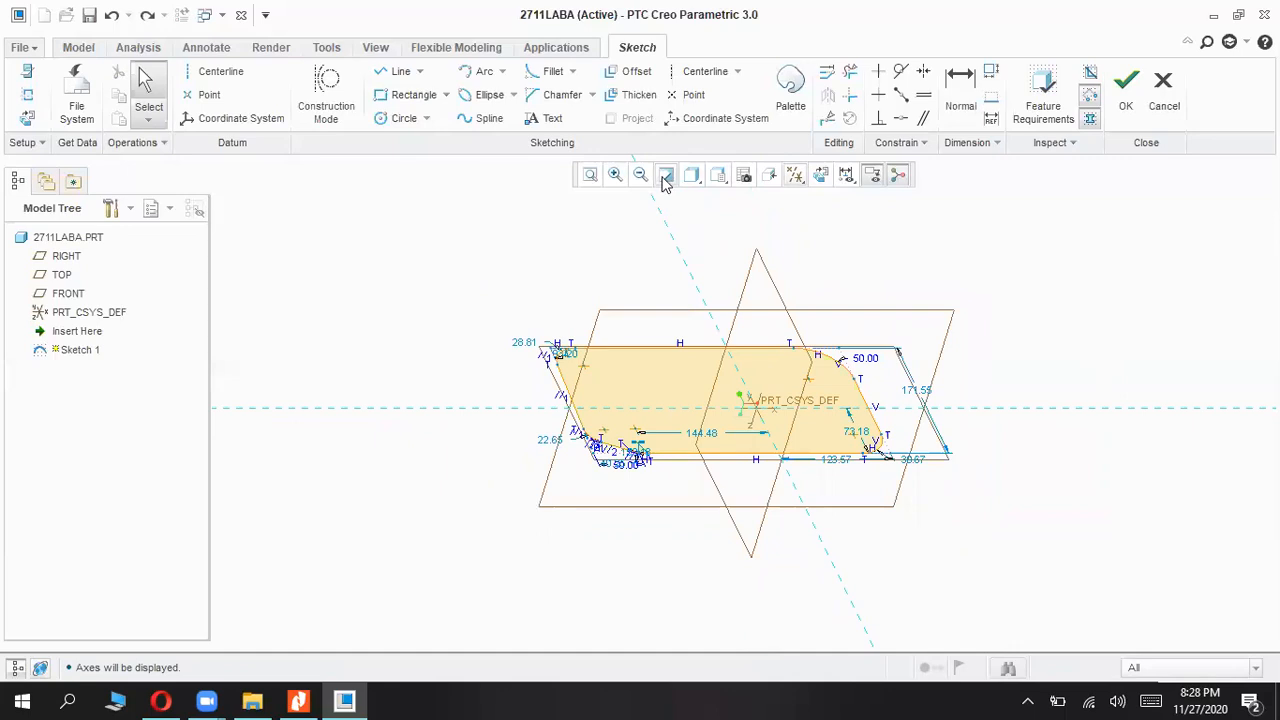
{"action": "left_click", "coordinate": [692, 177]}
{"action": "left_click", "coordinate": [692, 178]}
{"action": "left_click", "coordinate": [692, 177]}
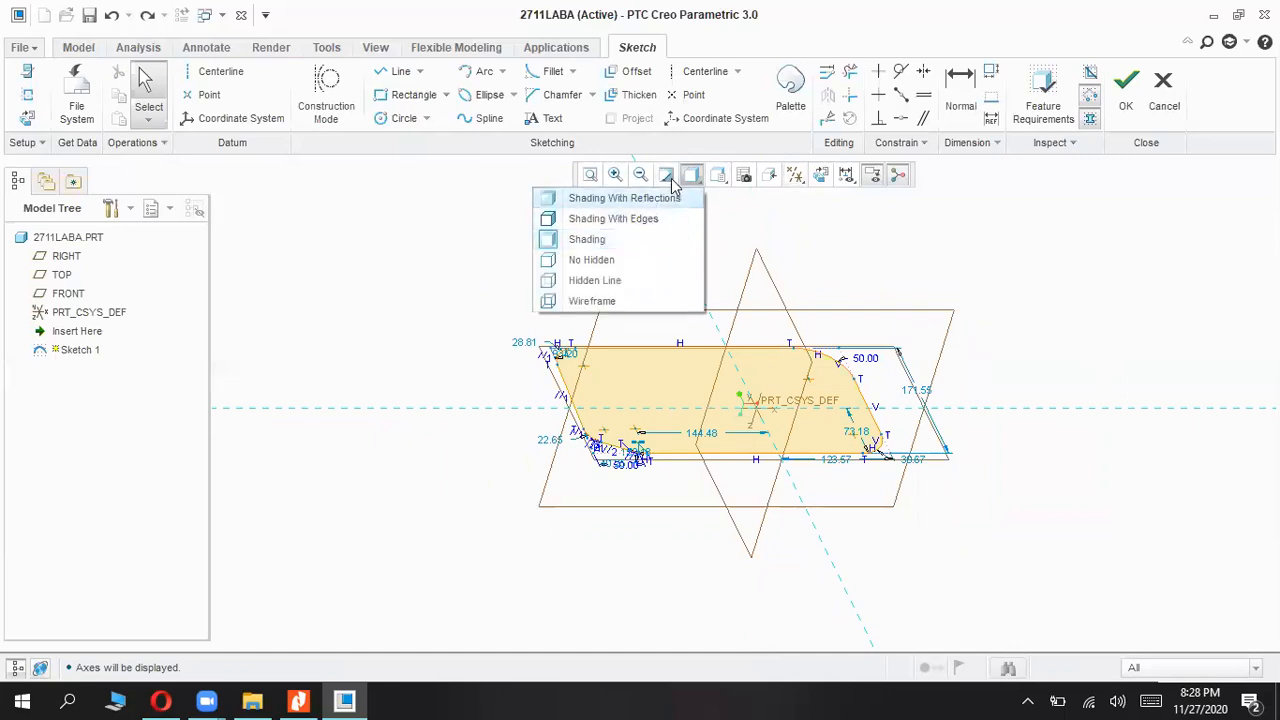
{"action": "left_click", "coordinate": [716, 176]}
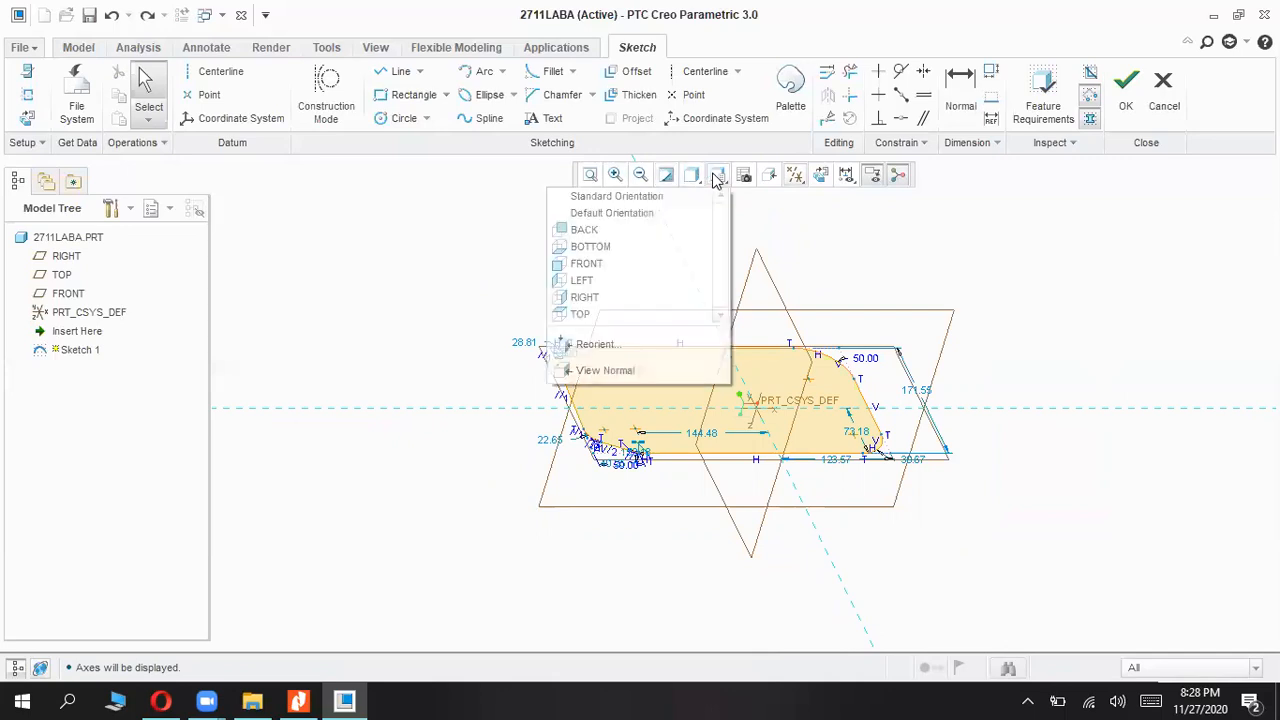
{"action": "left_click", "coordinate": [693, 247]}
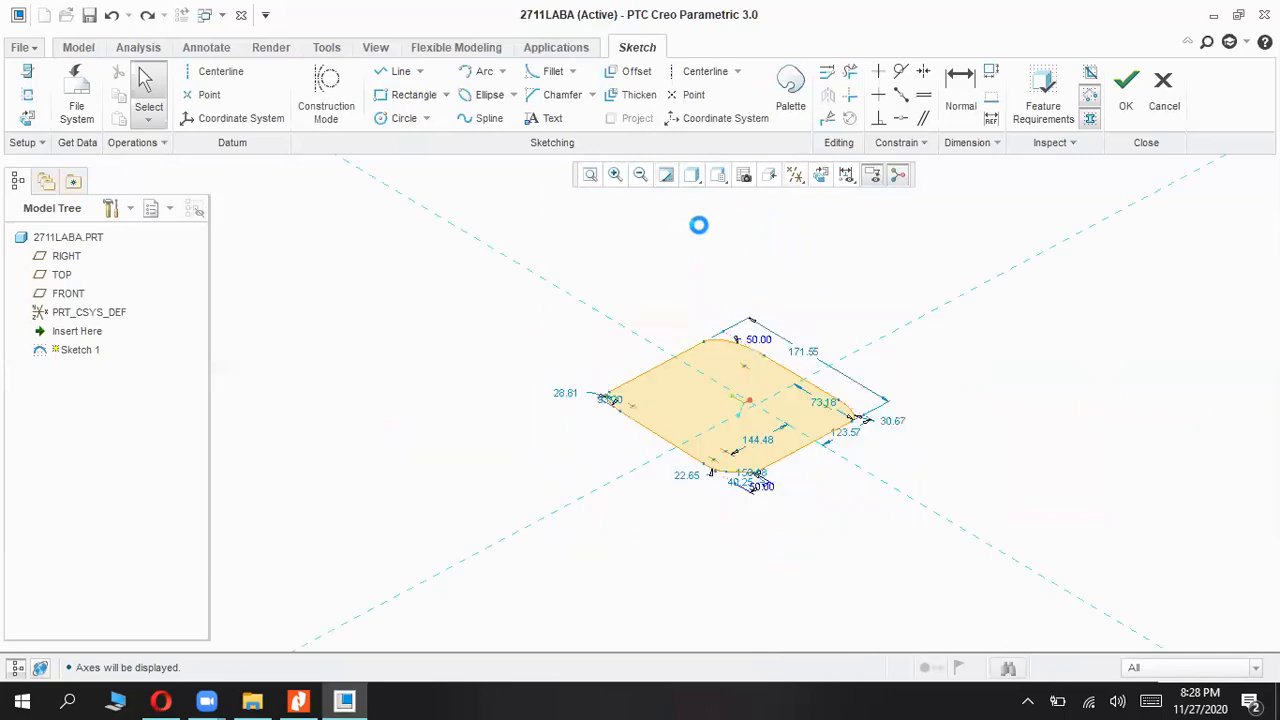
Step: View the sketch in the TOP, FRONT, RIGHT and default orientations, ending in the 2D sketch view
{"action": "left_click", "coordinate": [717, 176]}
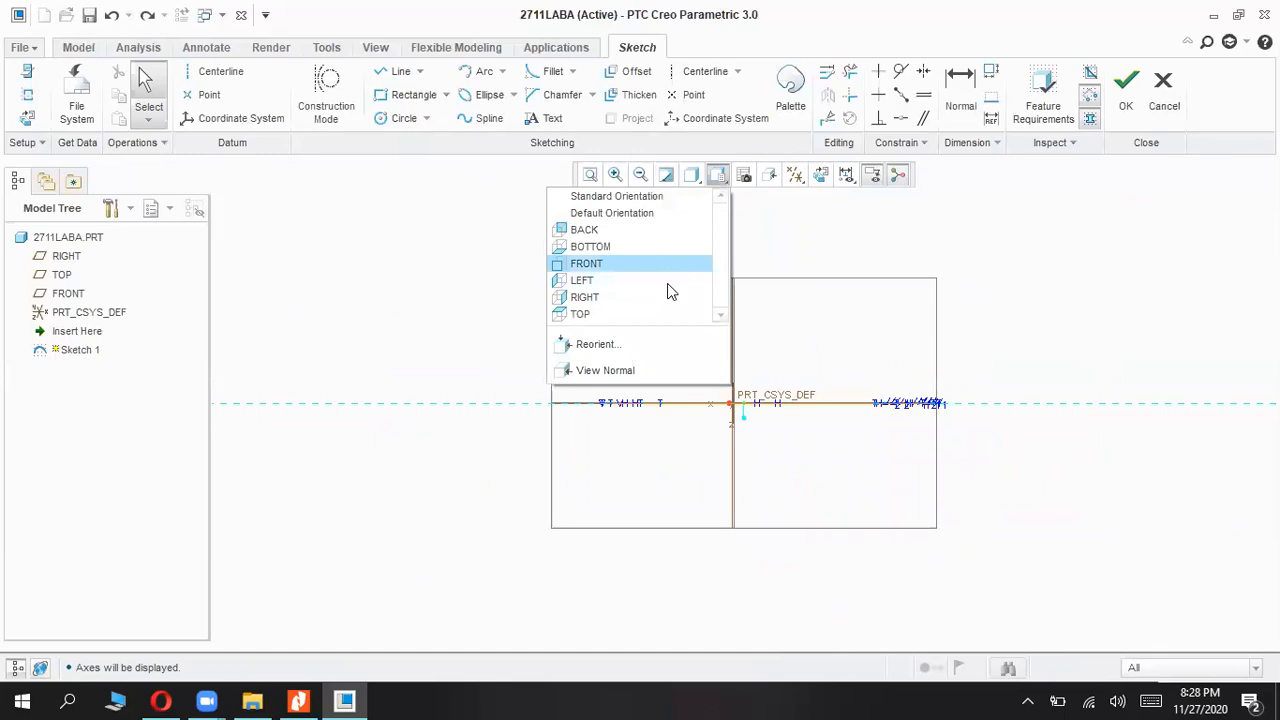
{"action": "left_click", "coordinate": [677, 316]}
{"action": "left_click", "coordinate": [717, 176]}
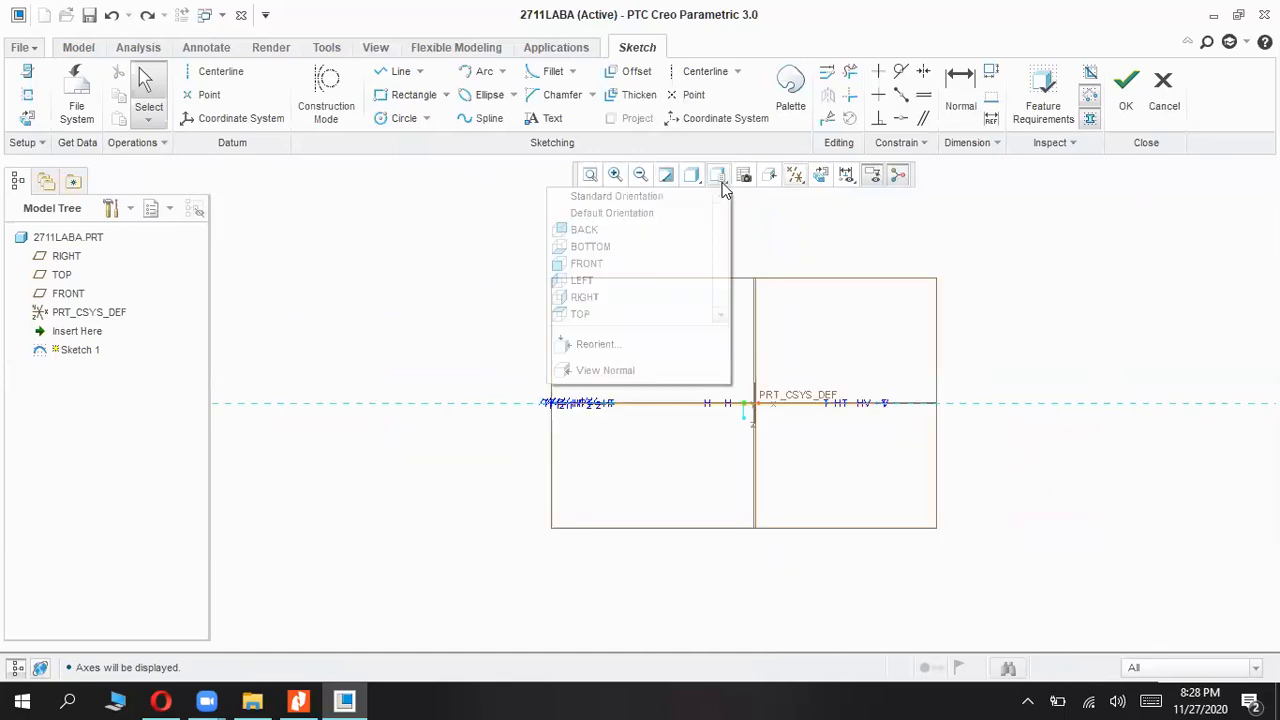
{"action": "left_click", "coordinate": [658, 263]}
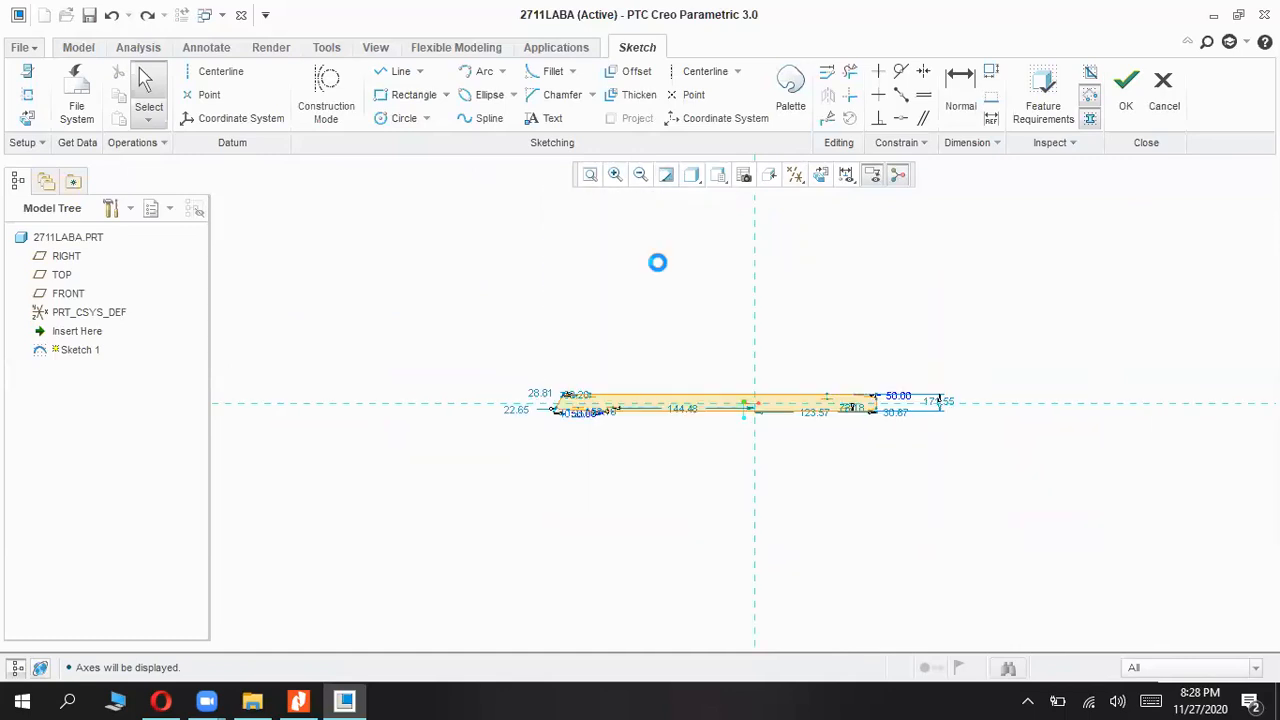
{"action": "left_click", "coordinate": [718, 176]}
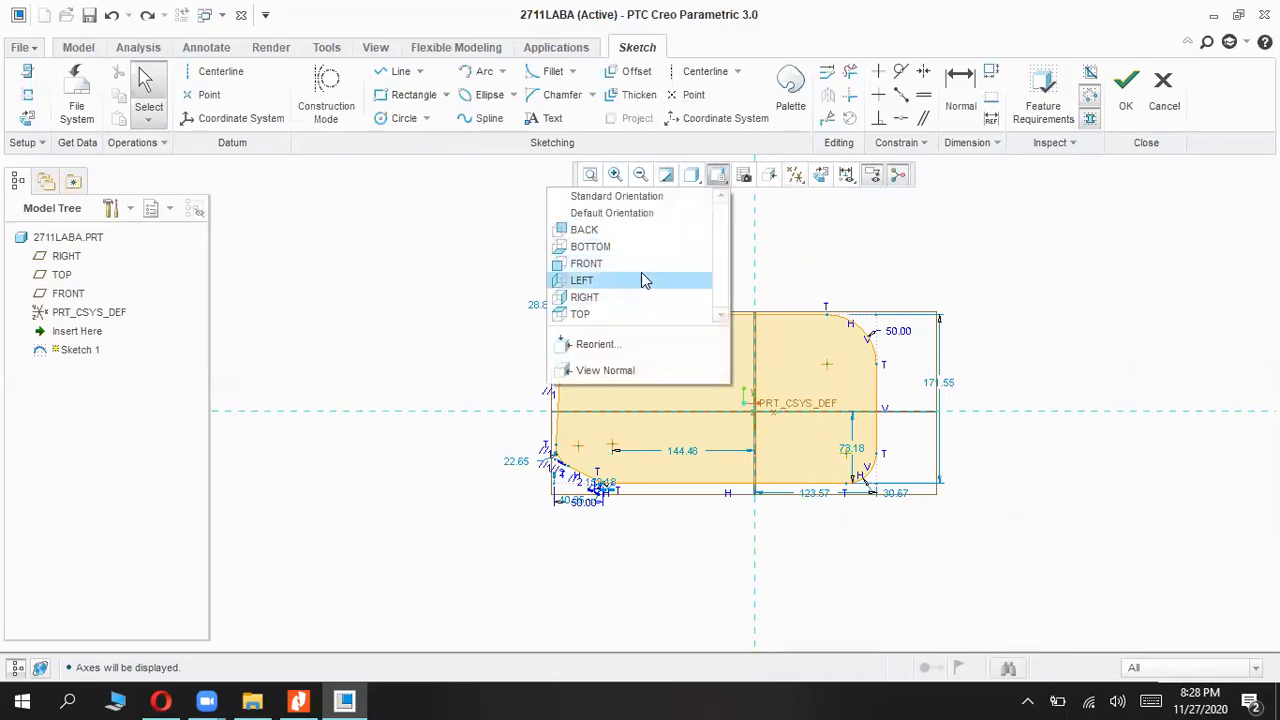
{"action": "left_click", "coordinate": [622, 296]}
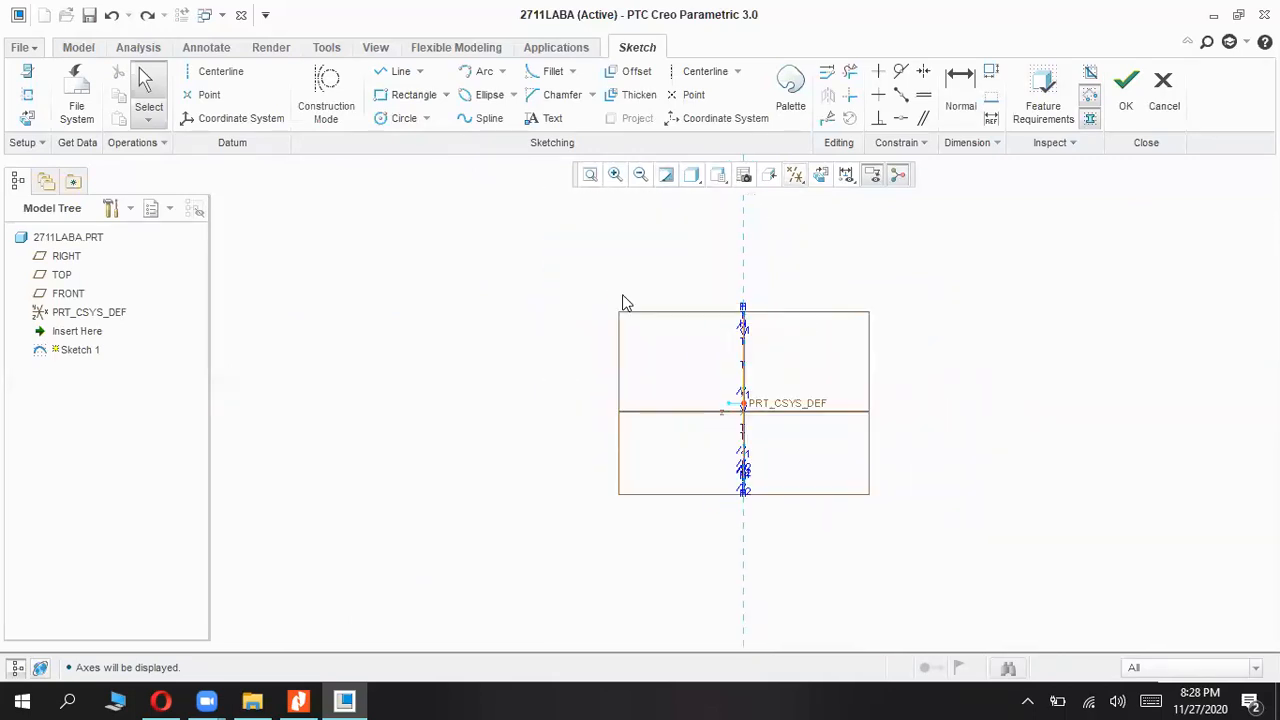
{"action": "left_click", "coordinate": [717, 178]}
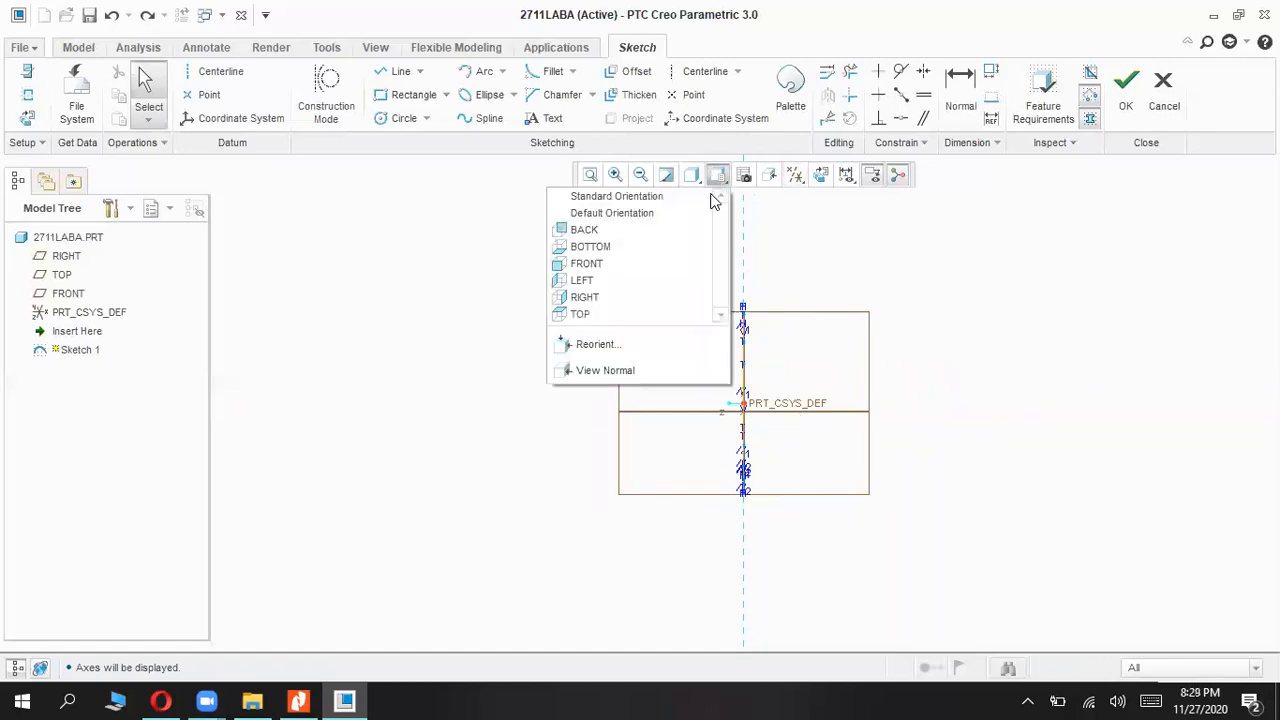
{"action": "left_click", "coordinate": [706, 214]}
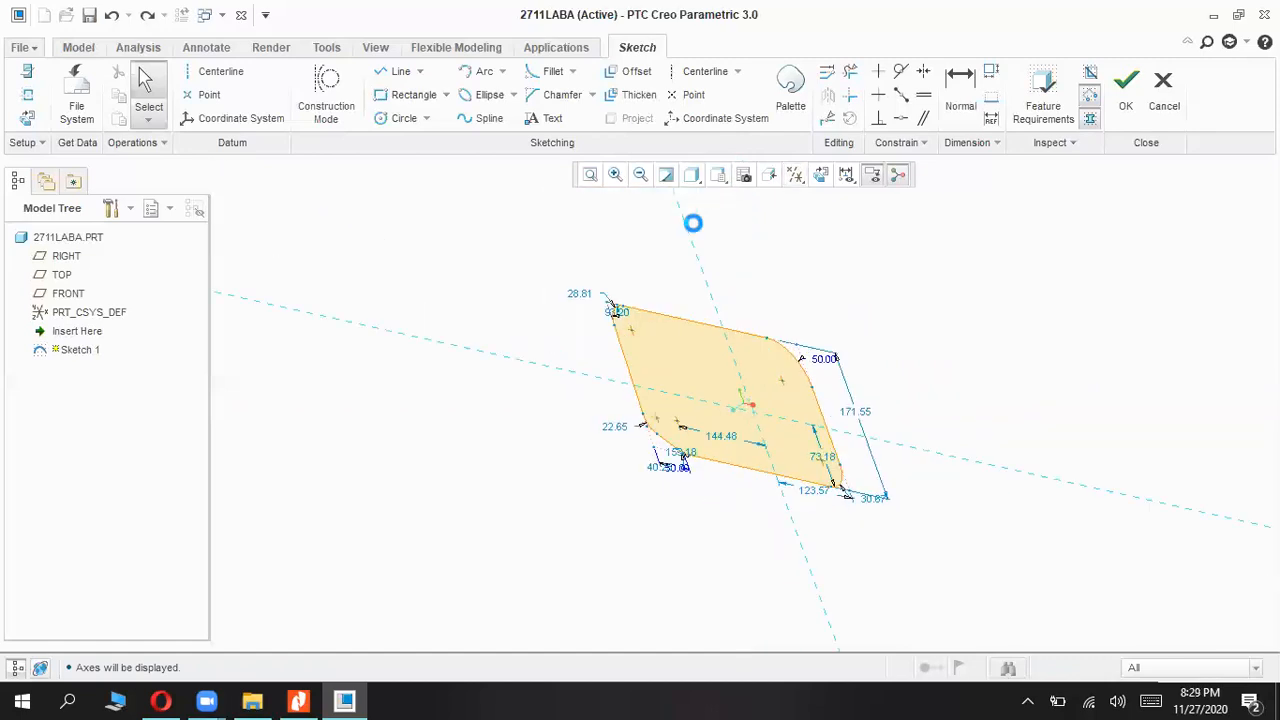
{"action": "left_click", "coordinate": [820, 175]}
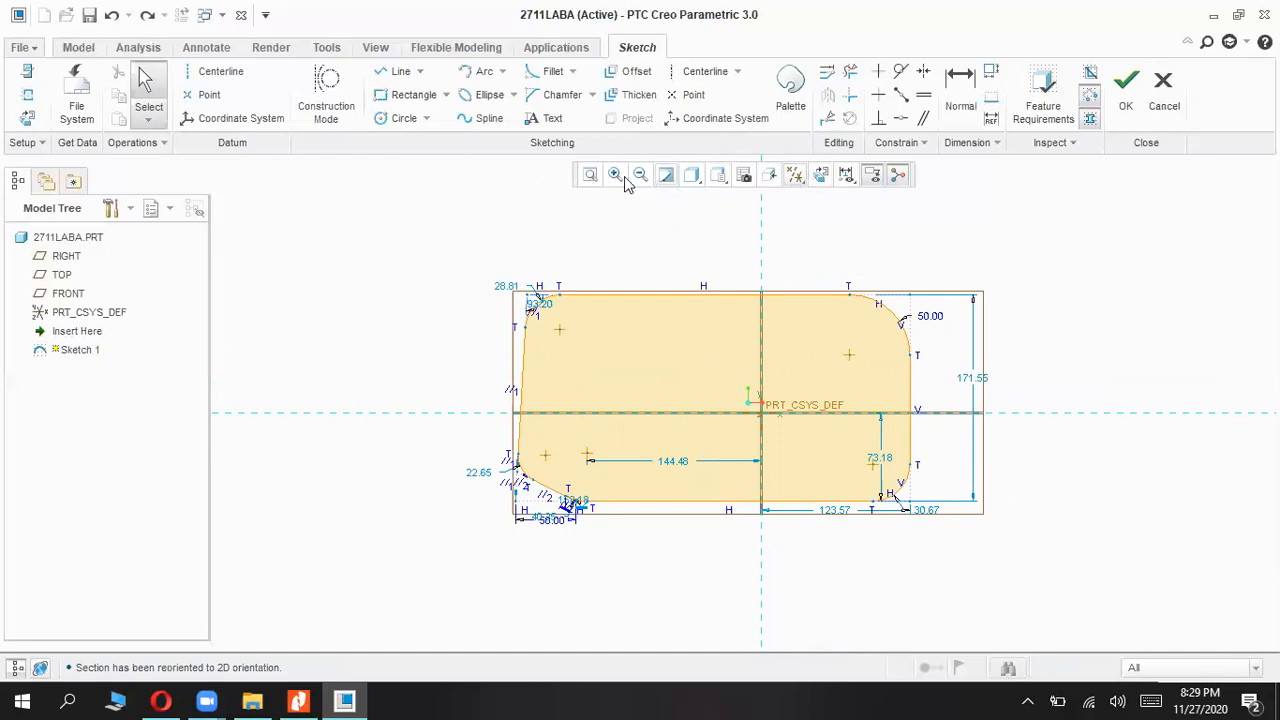
Step: Switch the spin center display off and on, spin the sketch in 3D, and restore the 2D sketch view
{"action": "left_click", "coordinate": [897, 175]}
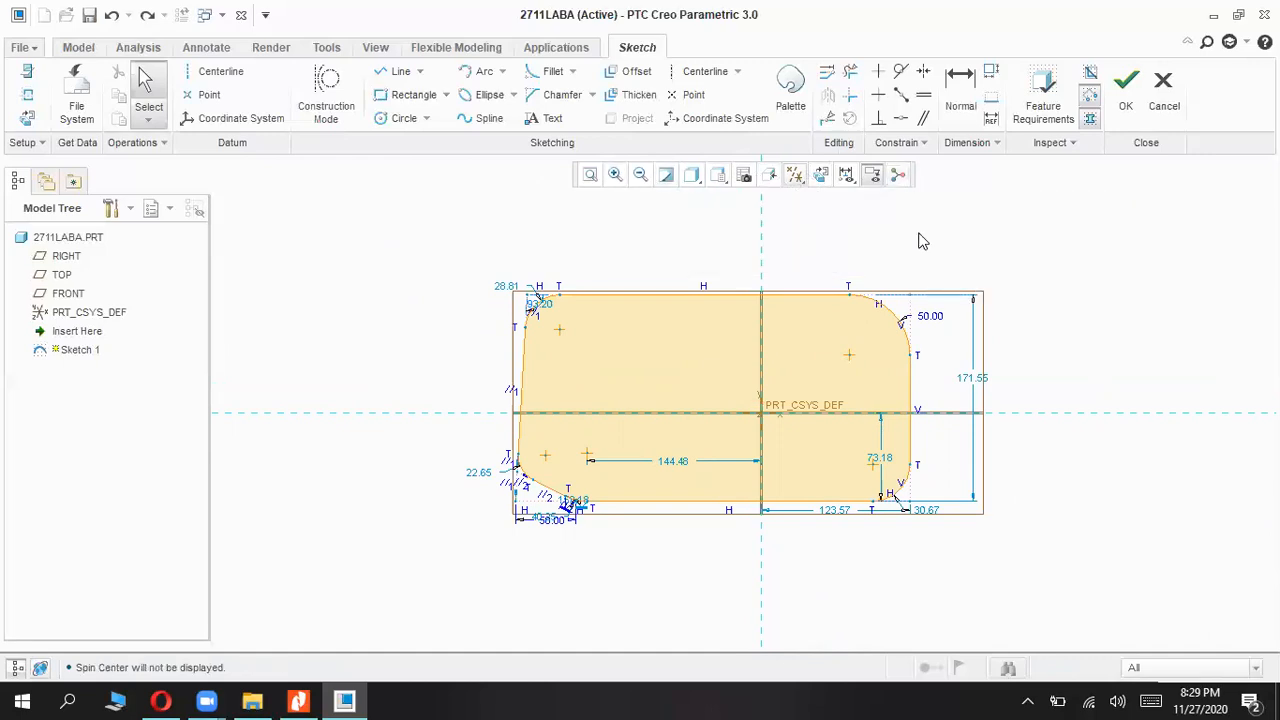
{"action": "left_click", "coordinate": [900, 178]}
{"action": "mouse_move", "coordinate": [420, 370]}
{"action": "middle_mouse_down"}
{"action": "mouse_move", "coordinate": [549, 417]}
{"action": "mouse_move", "coordinate": [586, 369]}
{"action": "mouse_move", "coordinate": [447, 280]}
{"action": "mouse_move", "coordinate": [446, 391]}
{"action": "mouse_move", "coordinate": [551, 437]}
{"action": "mouse_move", "coordinate": [566, 343]}
{"action": "mouse_move", "coordinate": [520, 460]}
{"action": "mouse_move", "coordinate": [586, 571]}
{"action": "mouse_move", "coordinate": [709, 637]}
{"action": "mouse_move", "coordinate": [849, 603]}
{"action": "mouse_move", "coordinate": [874, 627]}
{"action": "middle_mouse_up"}
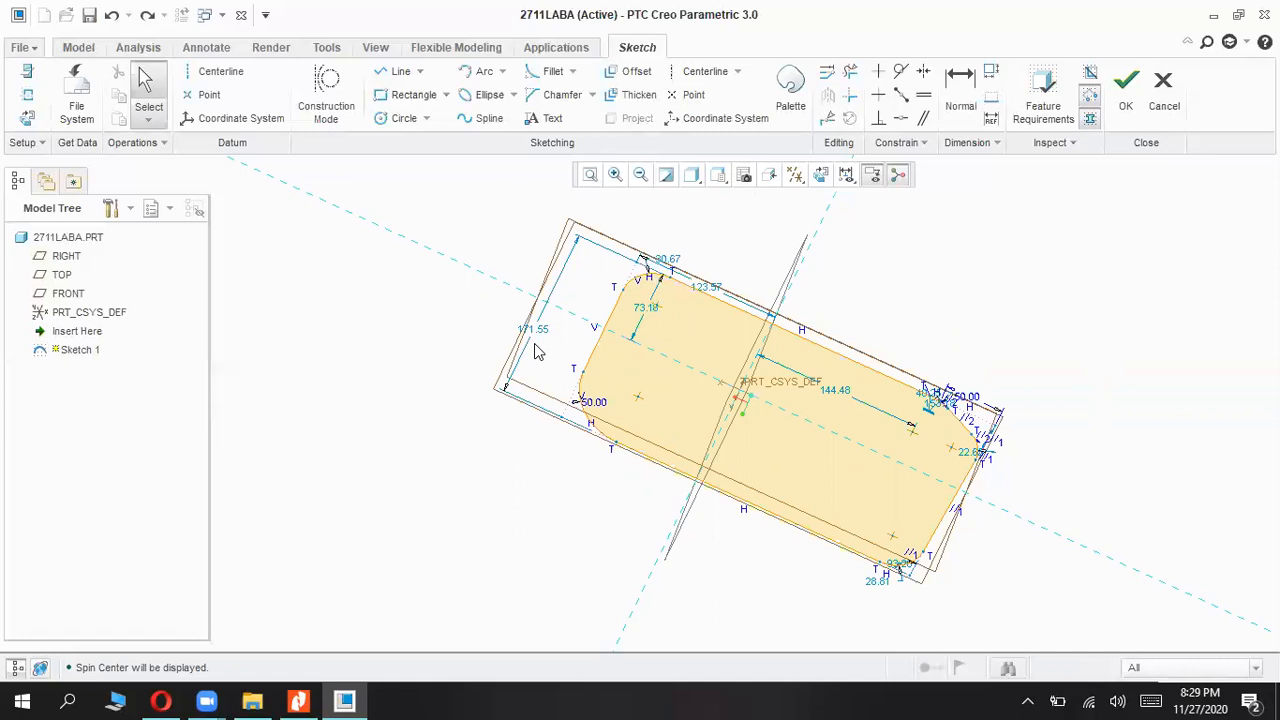
{"action": "mouse_move", "coordinate": [535, 350]}
{"action": "middle_mouse_down"}
{"action": "mouse_move", "coordinate": [577, 463]}
{"action": "mouse_move", "coordinate": [509, 494]}
{"action": "mouse_move", "coordinate": [377, 437]}
{"action": "mouse_move", "coordinate": [339, 346]}
{"action": "mouse_move", "coordinate": [400, 271]}
{"action": "mouse_move", "coordinate": [483, 357]}
{"action": "mouse_move", "coordinate": [472, 434]}
{"action": "middle_mouse_up"}
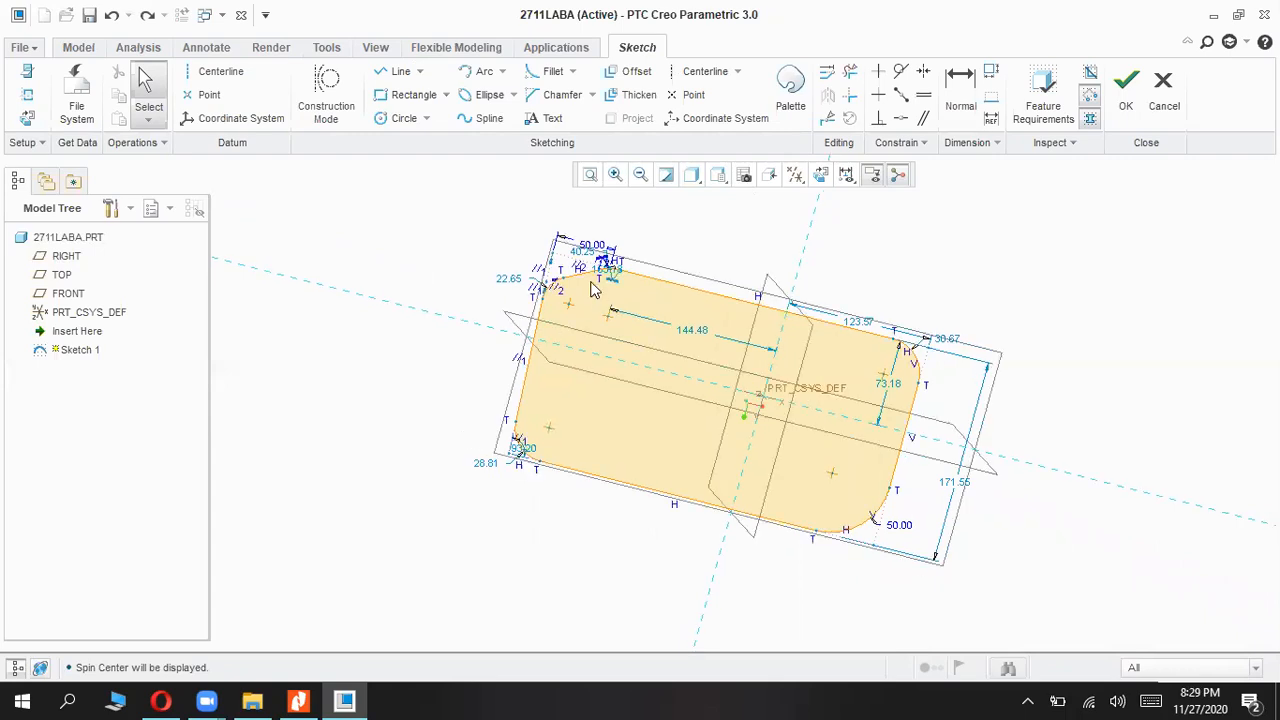
{"action": "mouse_move", "coordinate": [371, 318]}
{"action": "middle_mouse_down"}
{"action": "mouse_move", "coordinate": [354, 369]}
{"action": "mouse_move", "coordinate": [446, 437]}
{"action": "mouse_move", "coordinate": [734, 586]}
{"action": "mouse_move", "coordinate": [943, 474]}
{"action": "mouse_move", "coordinate": [760, 600]}
{"action": "mouse_move", "coordinate": [577, 406]}
{"action": "mouse_move", "coordinate": [674, 524]}
{"action": "mouse_move", "coordinate": [747, 544]}
{"action": "mouse_move", "coordinate": [786, 491]}
{"action": "mouse_move", "coordinate": [974, 548]}
{"action": "mouse_move", "coordinate": [1000, 620]}
{"action": "mouse_move", "coordinate": [1017, 623]}
{"action": "mouse_move", "coordinate": [1022, 667]}
{"action": "mouse_move", "coordinate": [997, 611]}
{"action": "middle_mouse_up"}
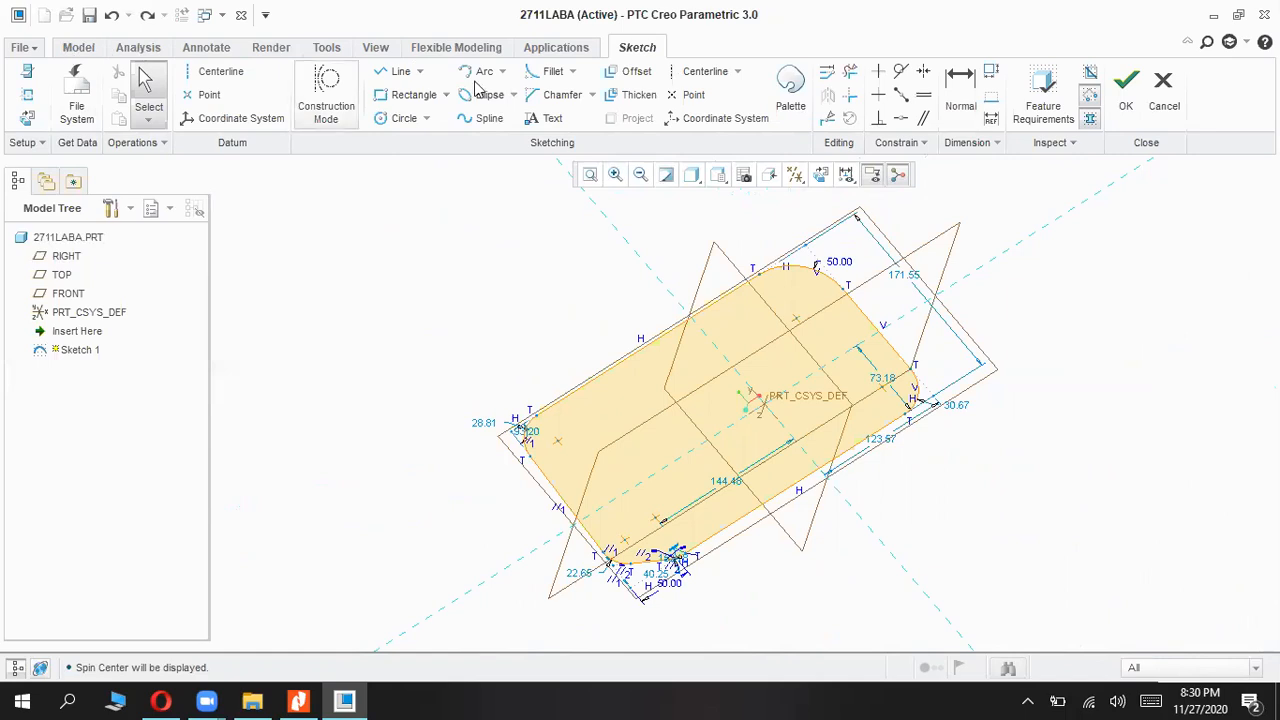
{"action": "left_click", "coordinate": [820, 174]}
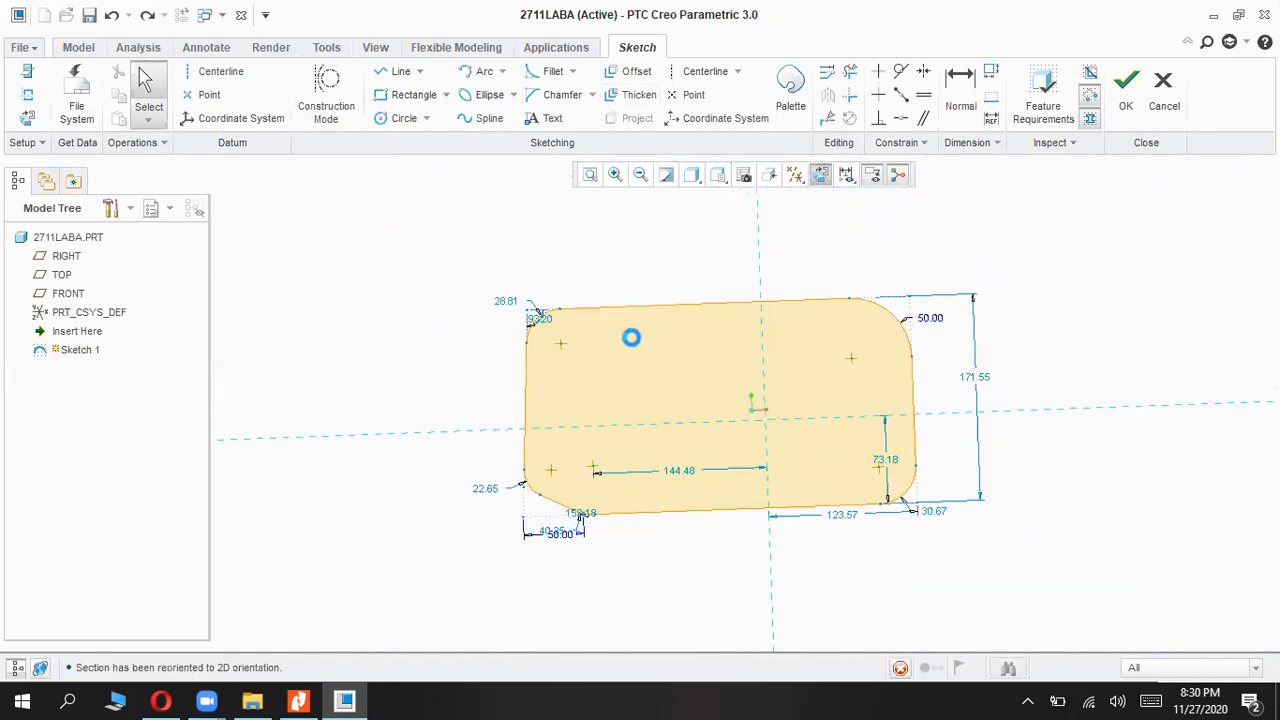
Step: Shrink the lower-left chamfer to about 19.4 wide and swing the left edge outward to an angle of about 88 degrees
{"action": "mouse_move", "coordinate": [559, 505]}
{"action": "left_mouse_down"}
{"action": "mouse_move", "coordinate": [522, 519]}
{"action": "mouse_move", "coordinate": [415, 468]}
{"action": "left_mouse_up"}
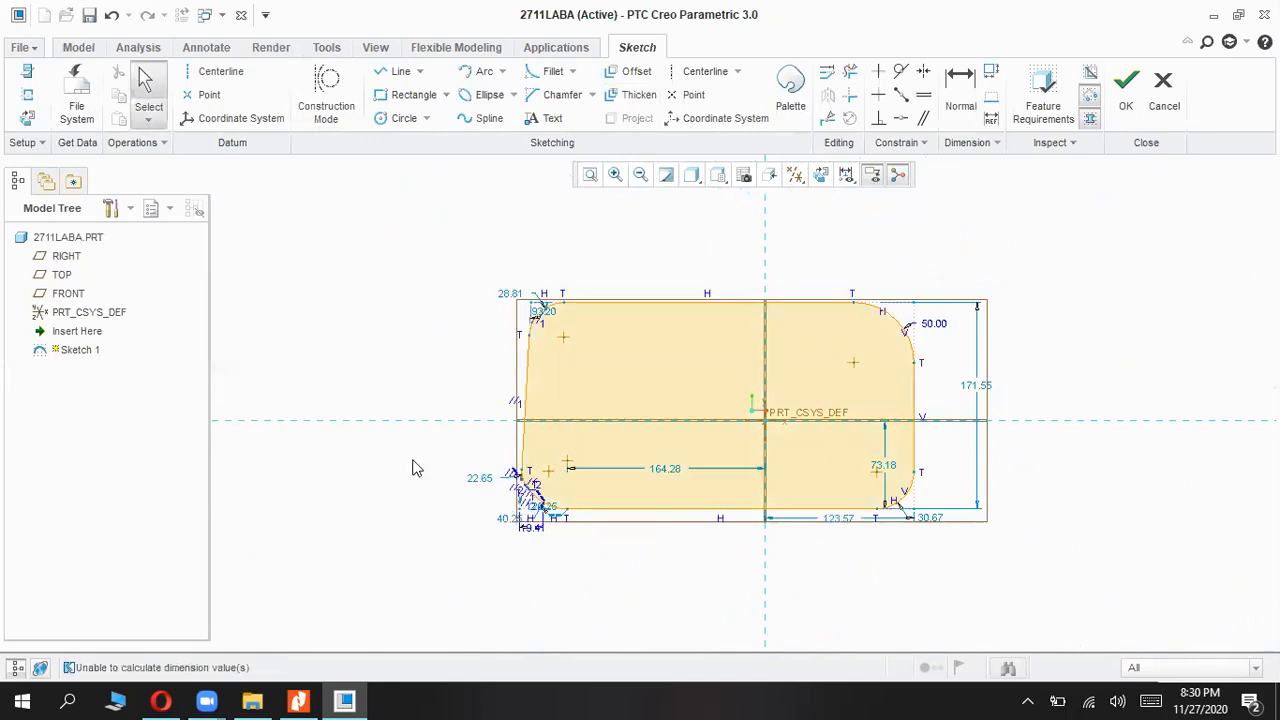
{"action": "mouse_move", "coordinate": [530, 358]}
{"action": "left_mouse_down"}
{"action": "mouse_move", "coordinate": [517, 351]}
{"action": "mouse_move", "coordinate": [519, 368]}
{"action": "mouse_move", "coordinate": [551, 339]}
{"action": "left_mouse_up"}
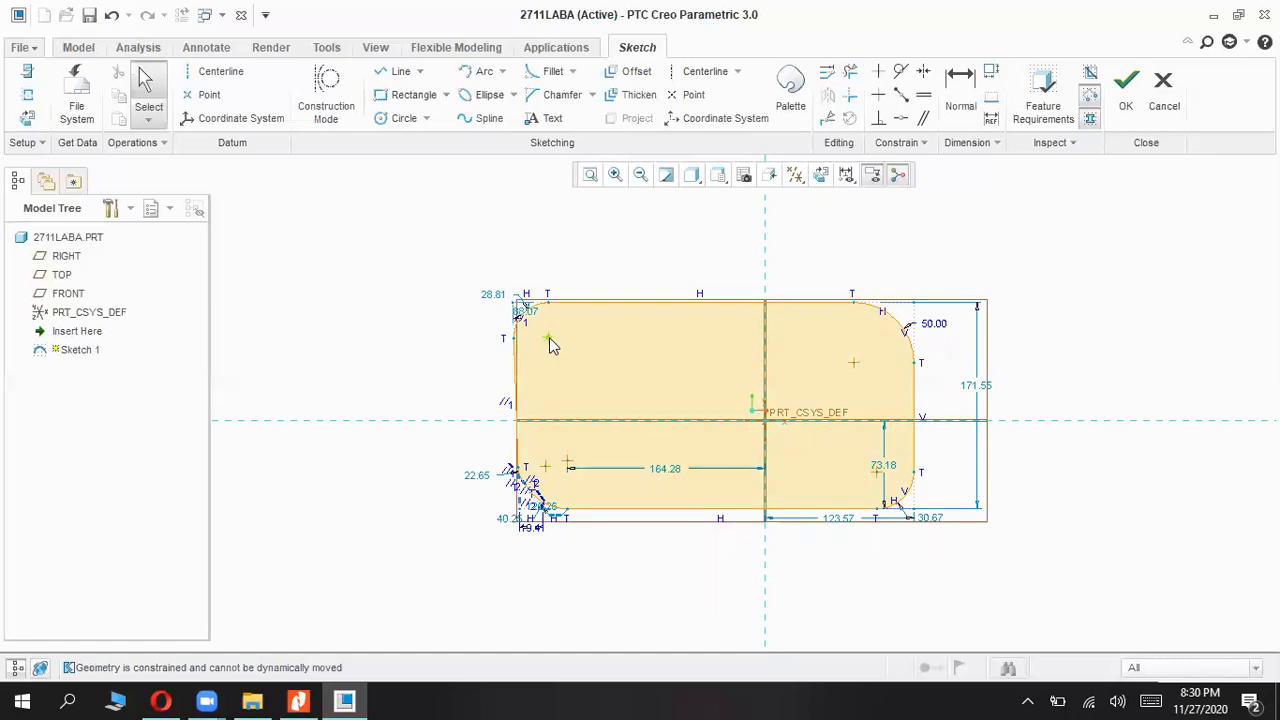
Step: Move the upper-left angle dimension outside its corner and the lower-left fillet center's horizontal distance dimension below the profile
{"action": "left_click_drag", "start_coordinate": [533, 310], "coordinate": [452, 248]}
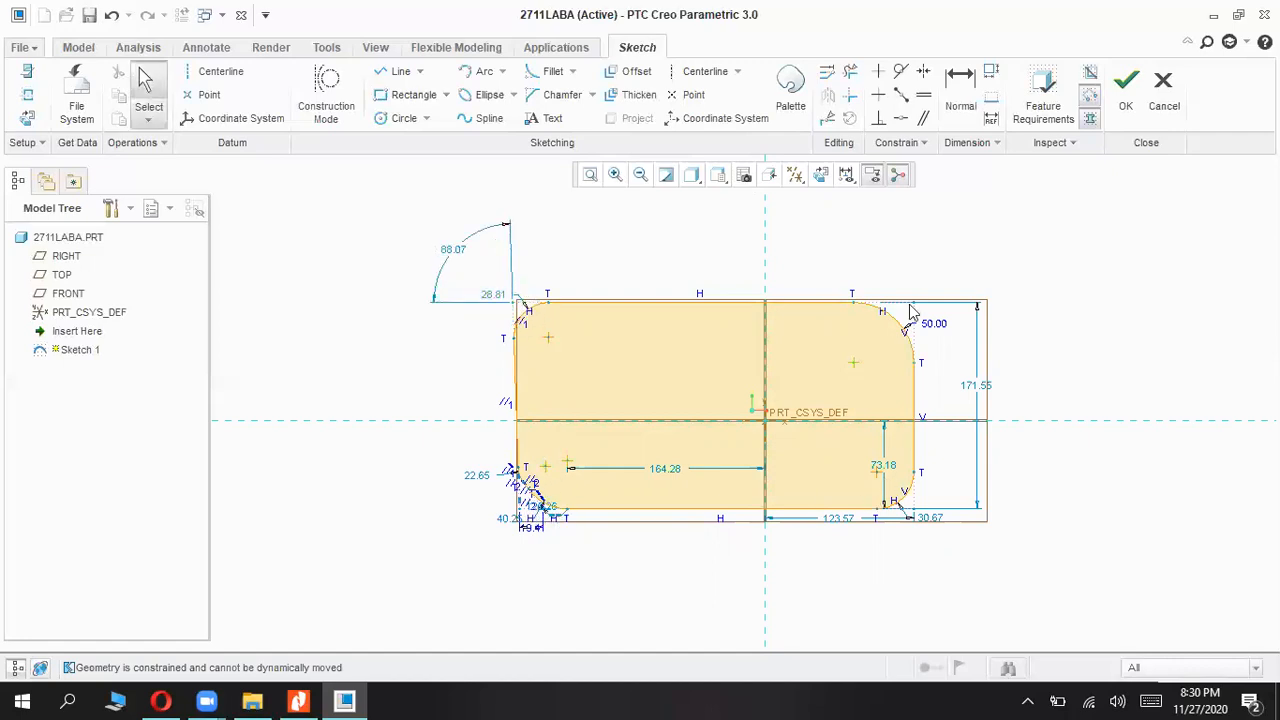
{"action": "left_click_drag", "start_coordinate": [658, 477], "coordinate": [660, 586]}
{"action": "left_click", "coordinate": [679, 587]}
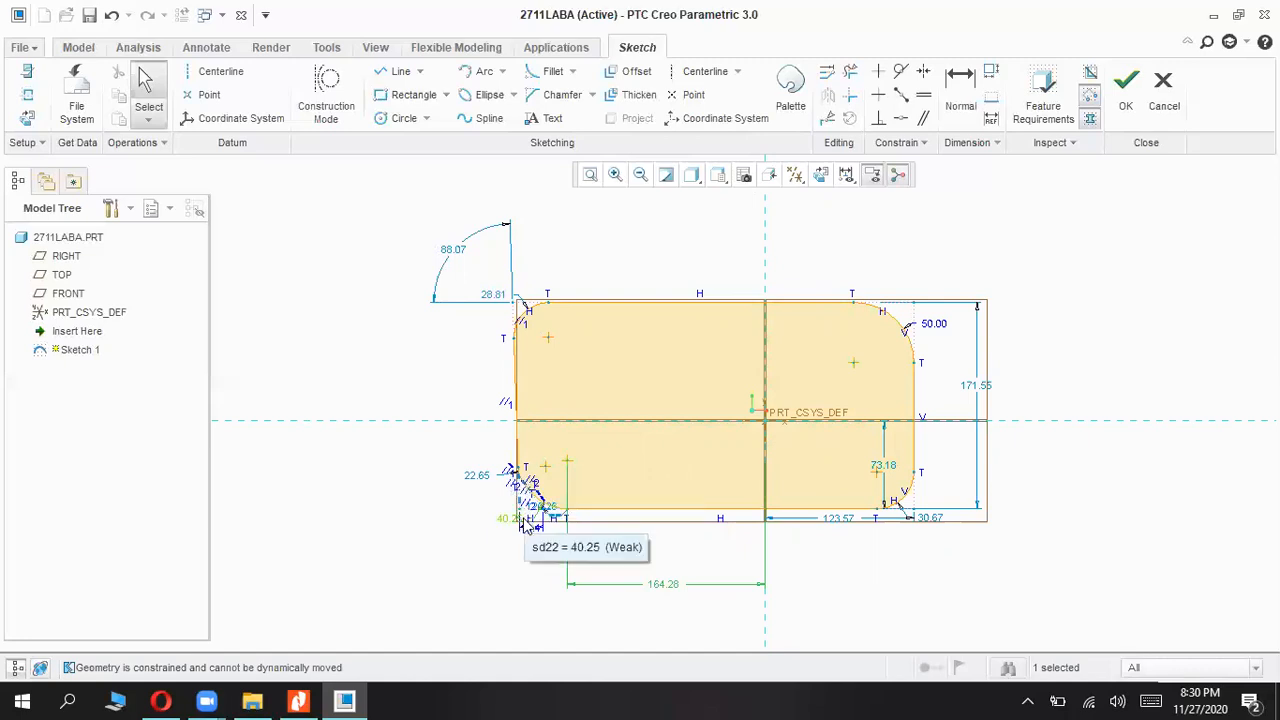
Step: Spread out the lower-left corner's dimensions, with both fillet radii and the chamfer width outside the profile and the angle arc close to the corner
{"action": "left_click_drag", "start_coordinate": [497, 532], "coordinate": [467, 608]}
{"action": "left_click_drag", "start_coordinate": [478, 476], "coordinate": [335, 482]}
{"action": "left_click_drag", "start_coordinate": [540, 508], "coordinate": [425, 528]}
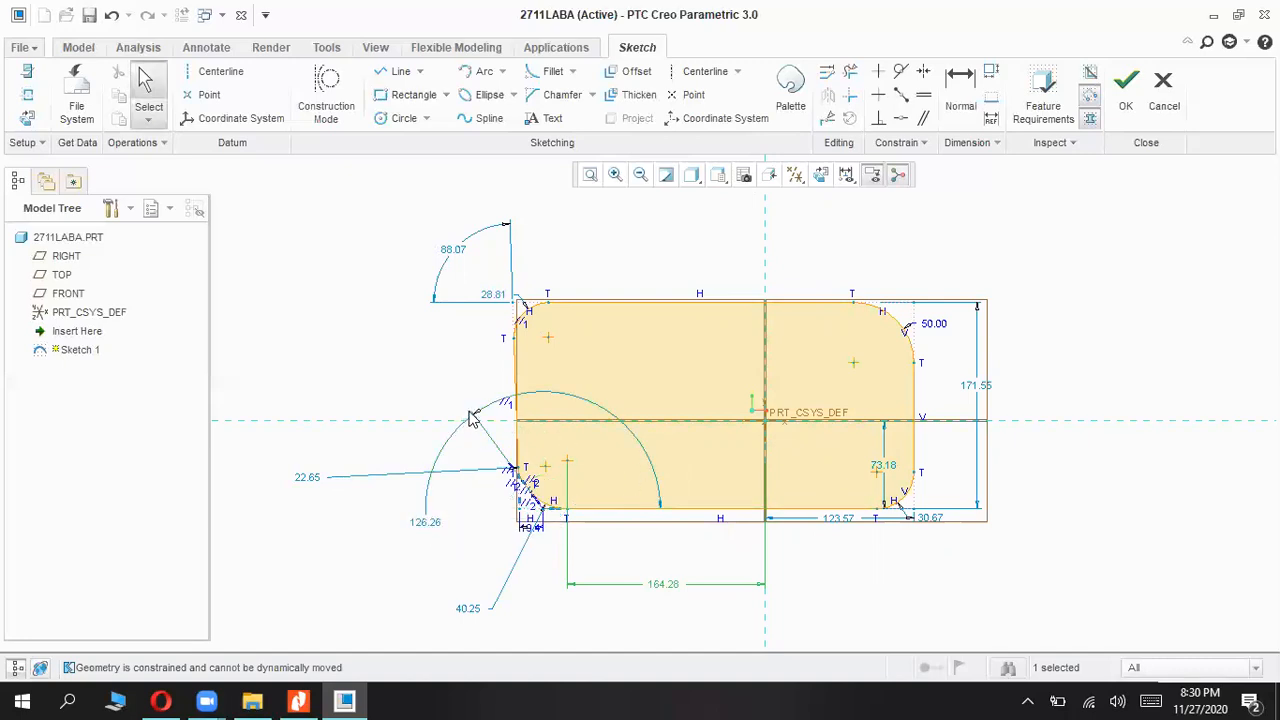
{"action": "left_click", "coordinate": [437, 533]}
{"action": "left_click", "coordinate": [431, 526]}
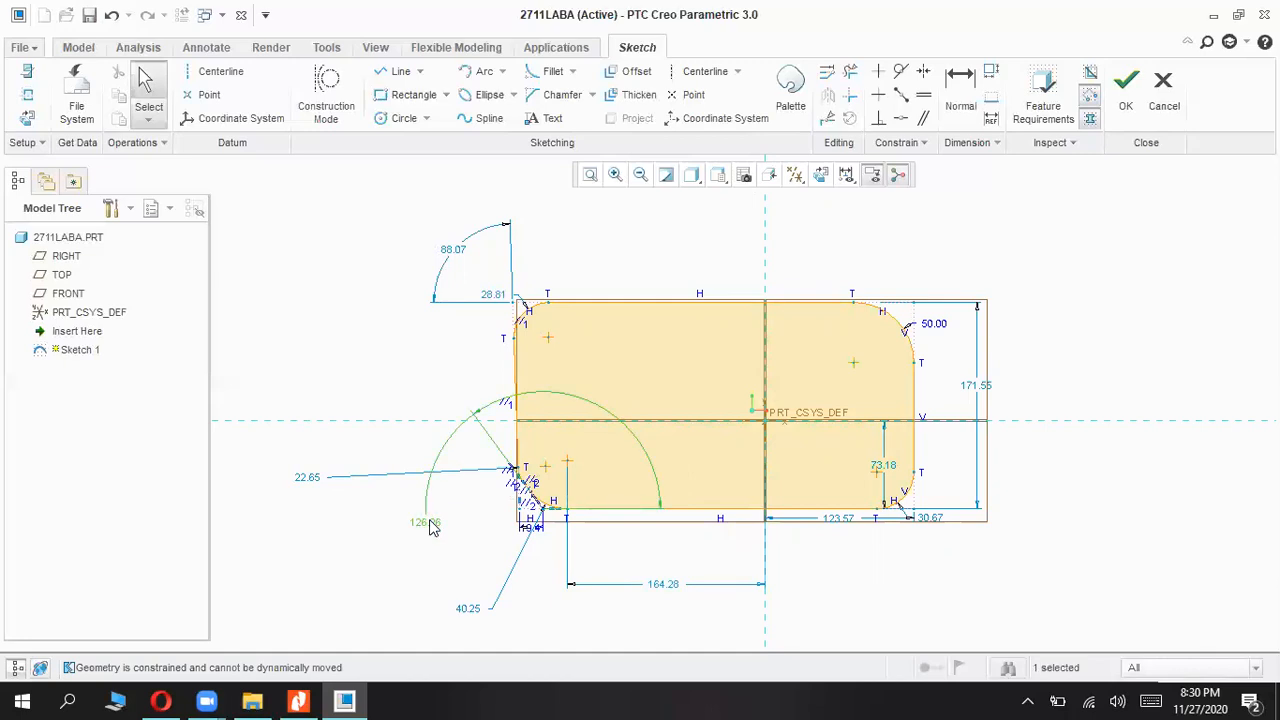
{"action": "left_click_drag", "start_coordinate": [431, 526], "coordinate": [540, 622]}
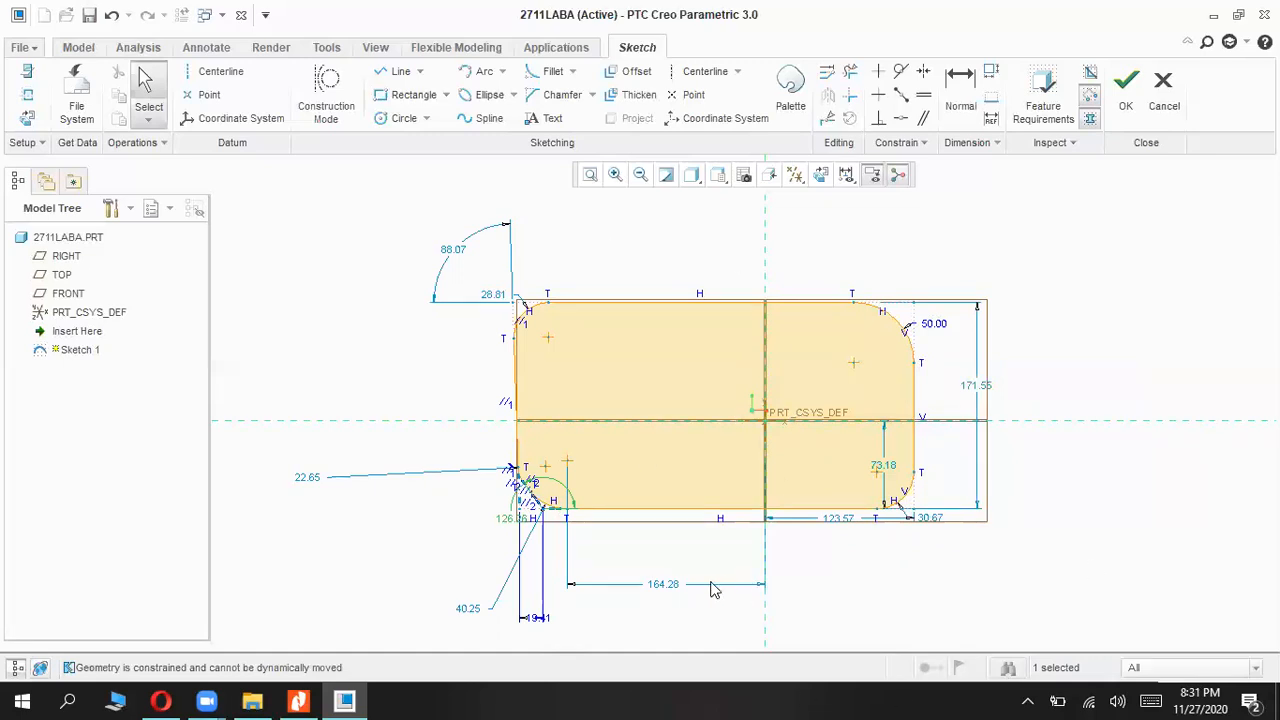
Step: Set the horizontal distance from the lower-left fillet's center to the vertical reference to 100
{"action": "double_click", "coordinate": [660, 585]}
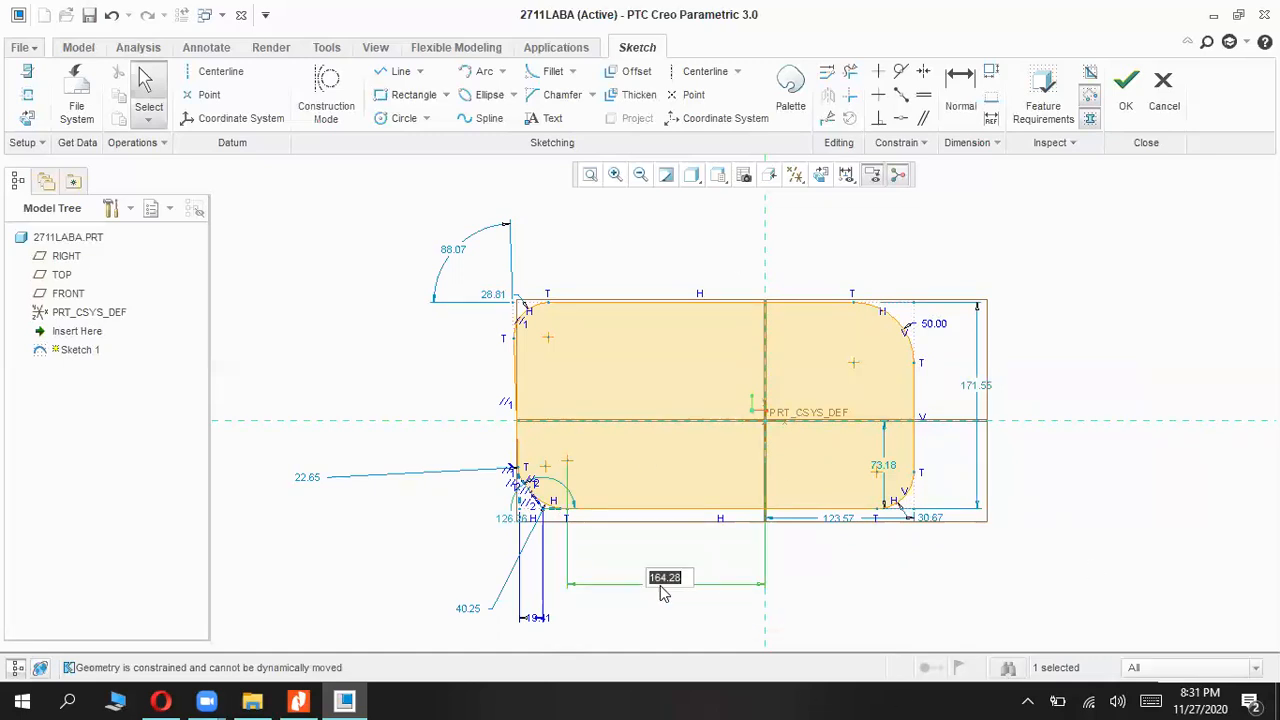
{"action": "type", "text": "100"}
{"action": "key", "text": "Return"}
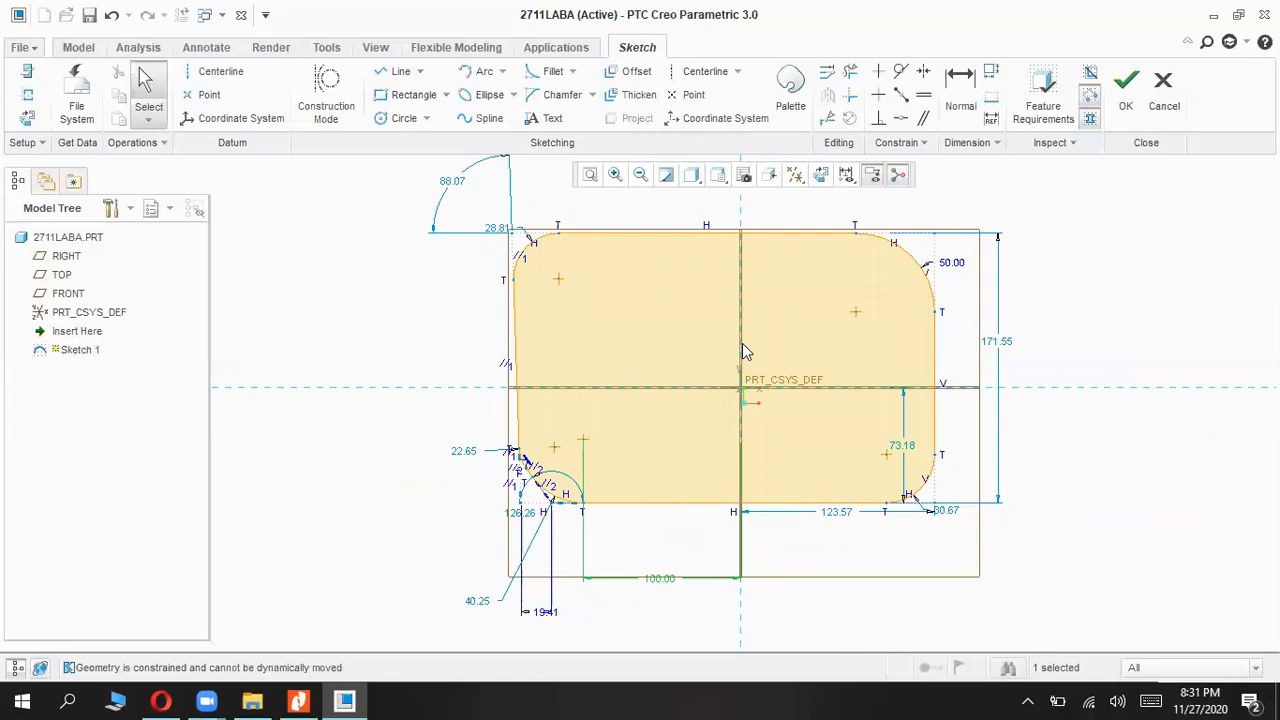
{"action": "left_click", "coordinate": [835, 406]}
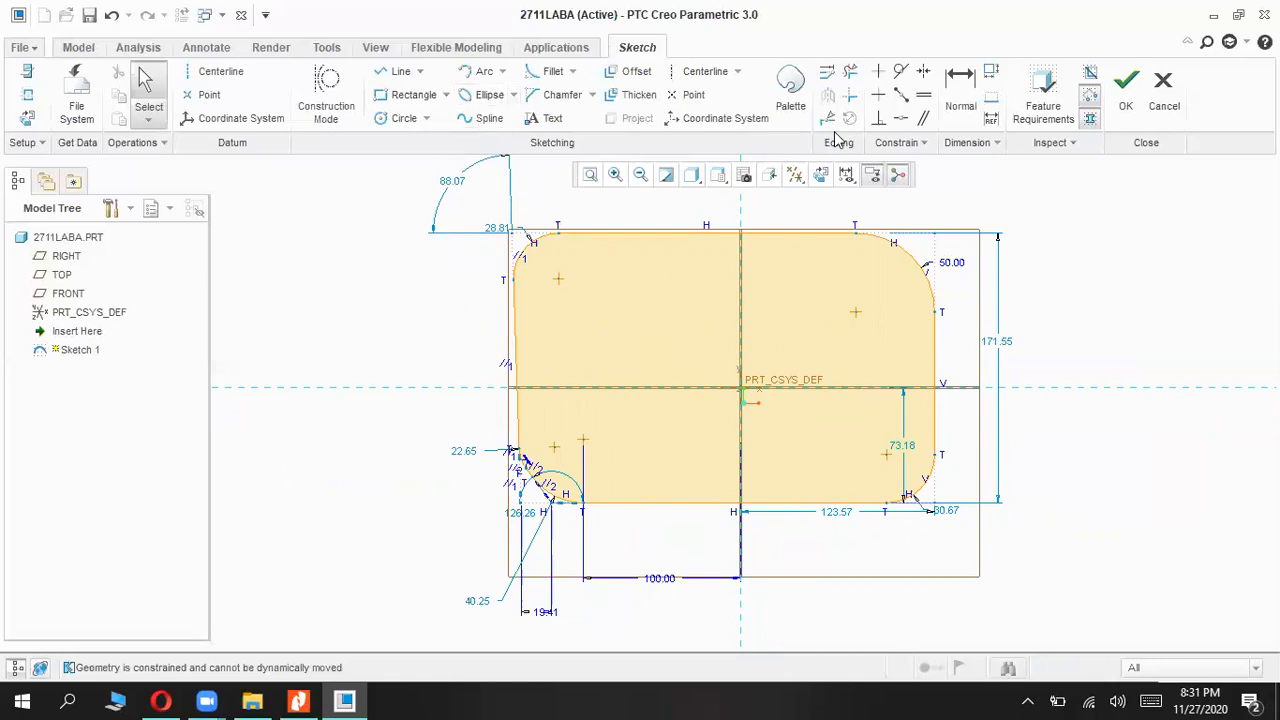
Step: Draw an inclined centerline through the origin of the sketch, and delete it
{"action": "left_click", "coordinate": [700, 72]}
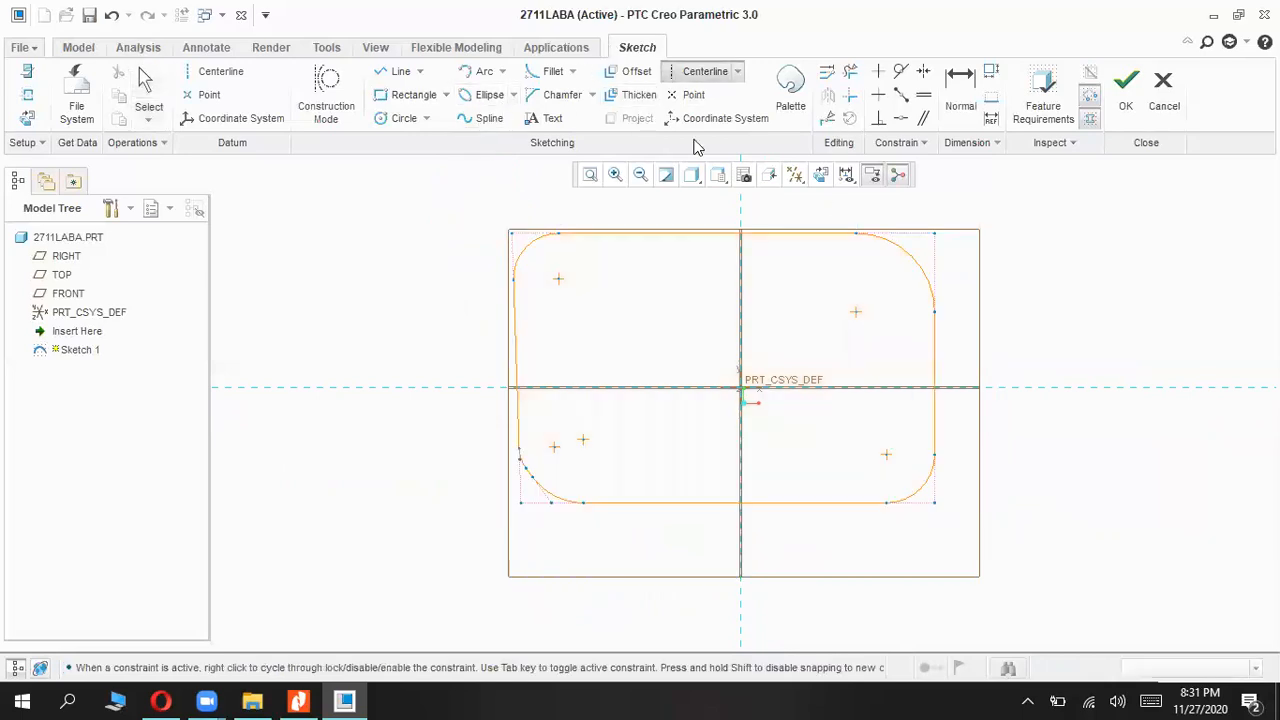
{"action": "left_click", "coordinate": [740, 388]}
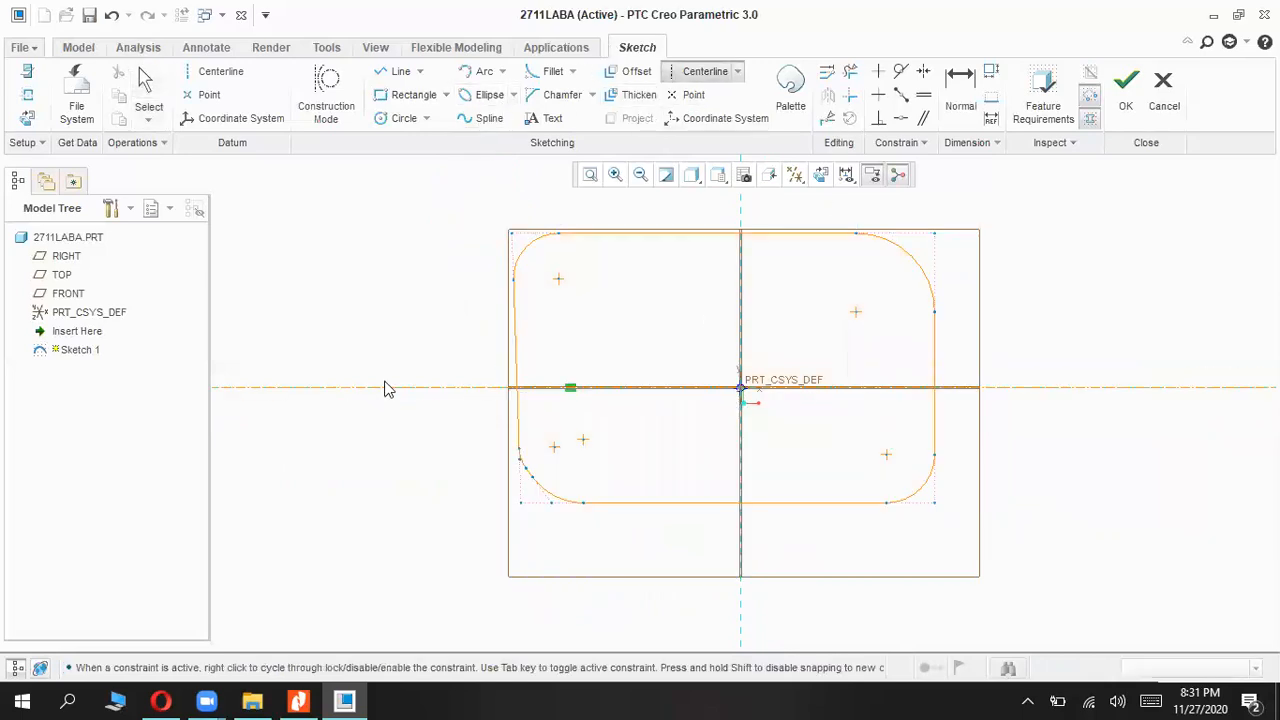
{"action": "left_click", "coordinate": [411, 311]}
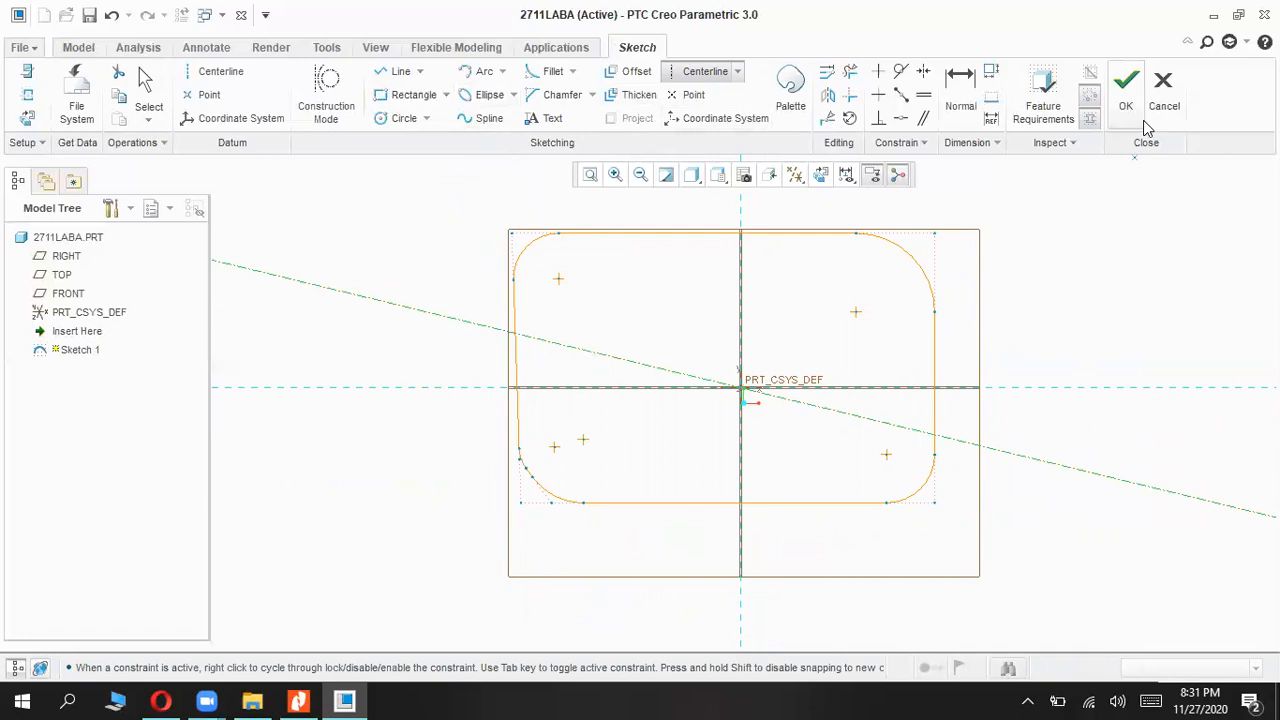
{"action": "middle_click", "coordinate": [1014, 457]}
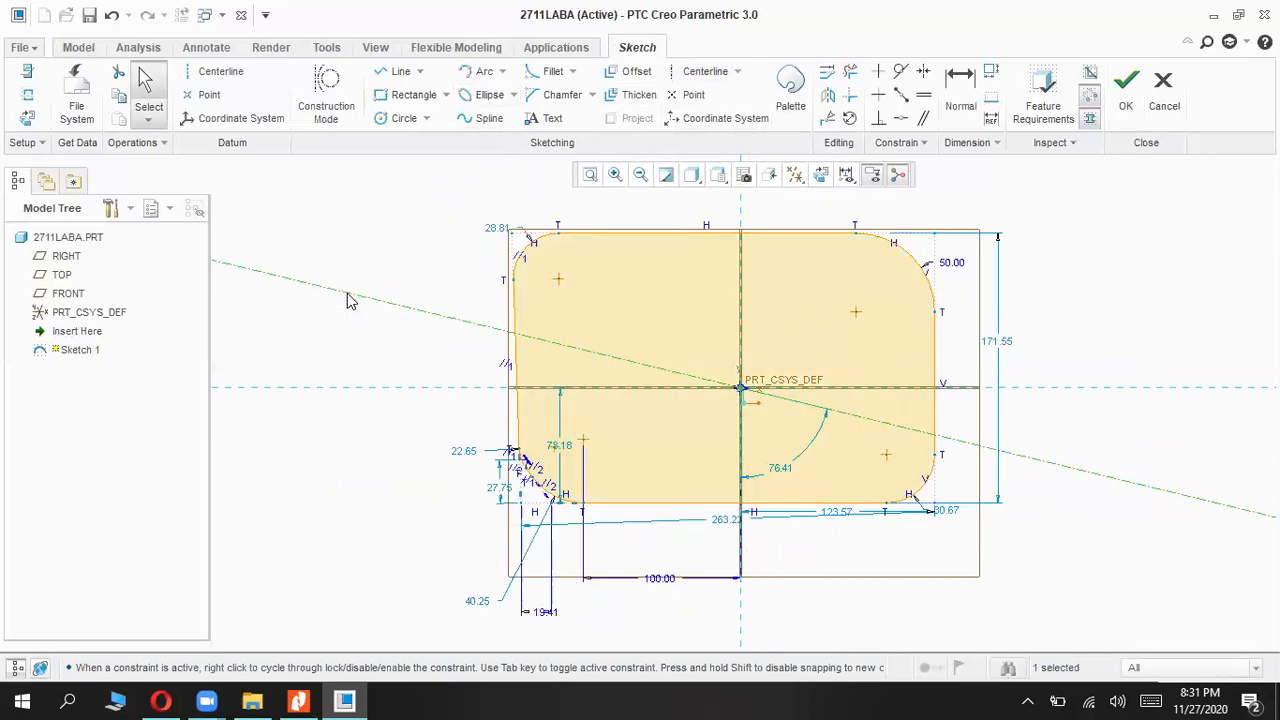
{"action": "key", "text": "Delete"}
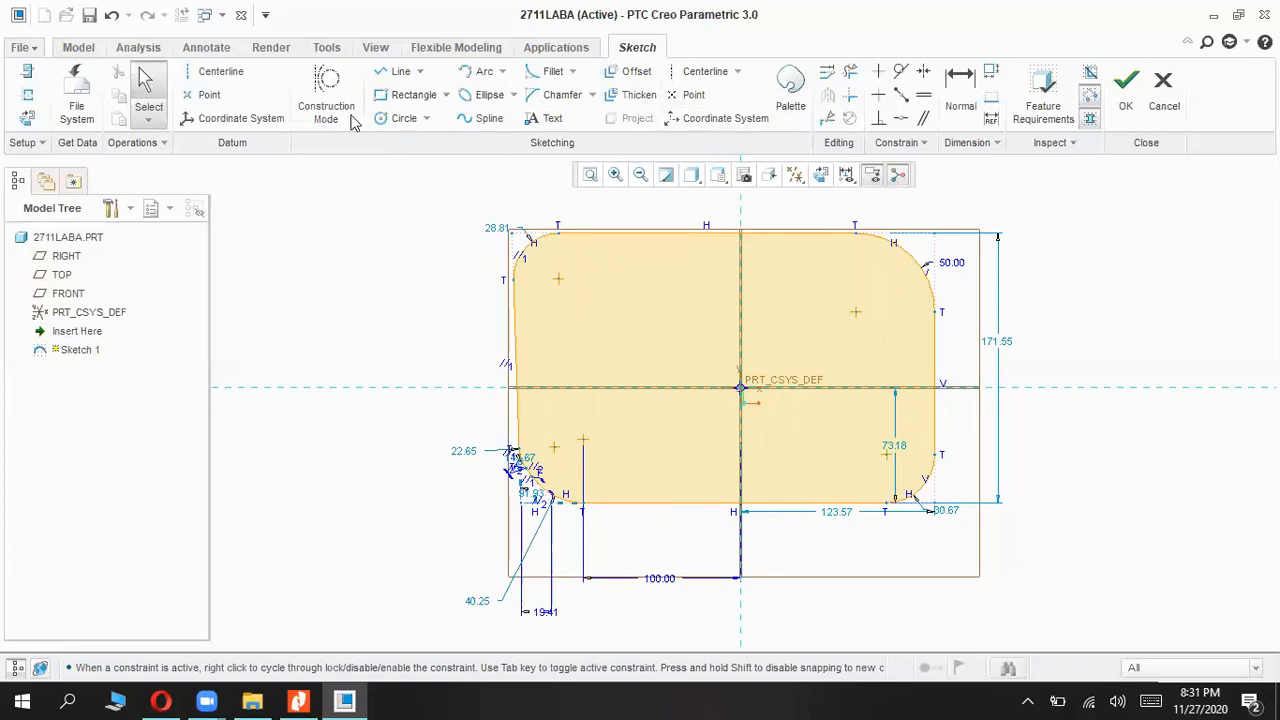
{"action": "left_click", "coordinate": [26, 117]}
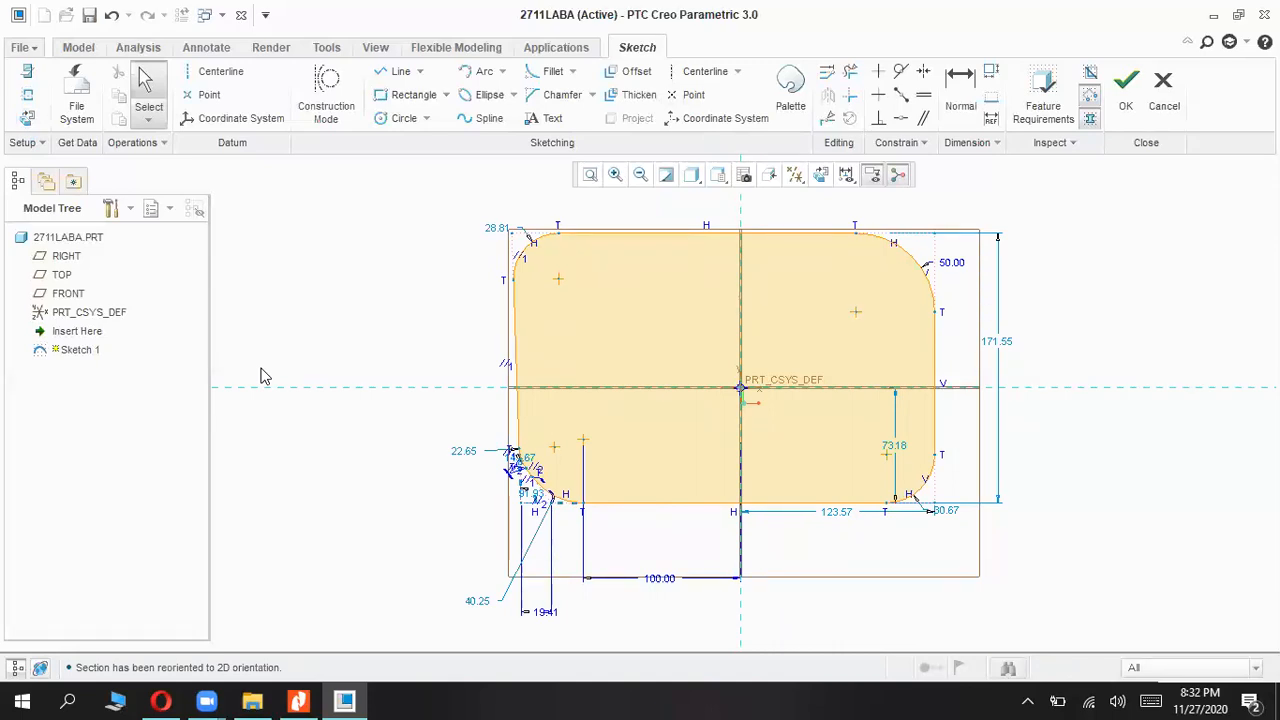
Step: Switch to the Creo 3.0 PDF in Nitro Pro and read the definitions of parameter, relation, and weak and strong dimensions
{"action": "left_click", "coordinate": [298, 700]}
{"action": "scroll", "coordinate": [440, 305], "scroll_direction": "down", "scroll_amount": 5}
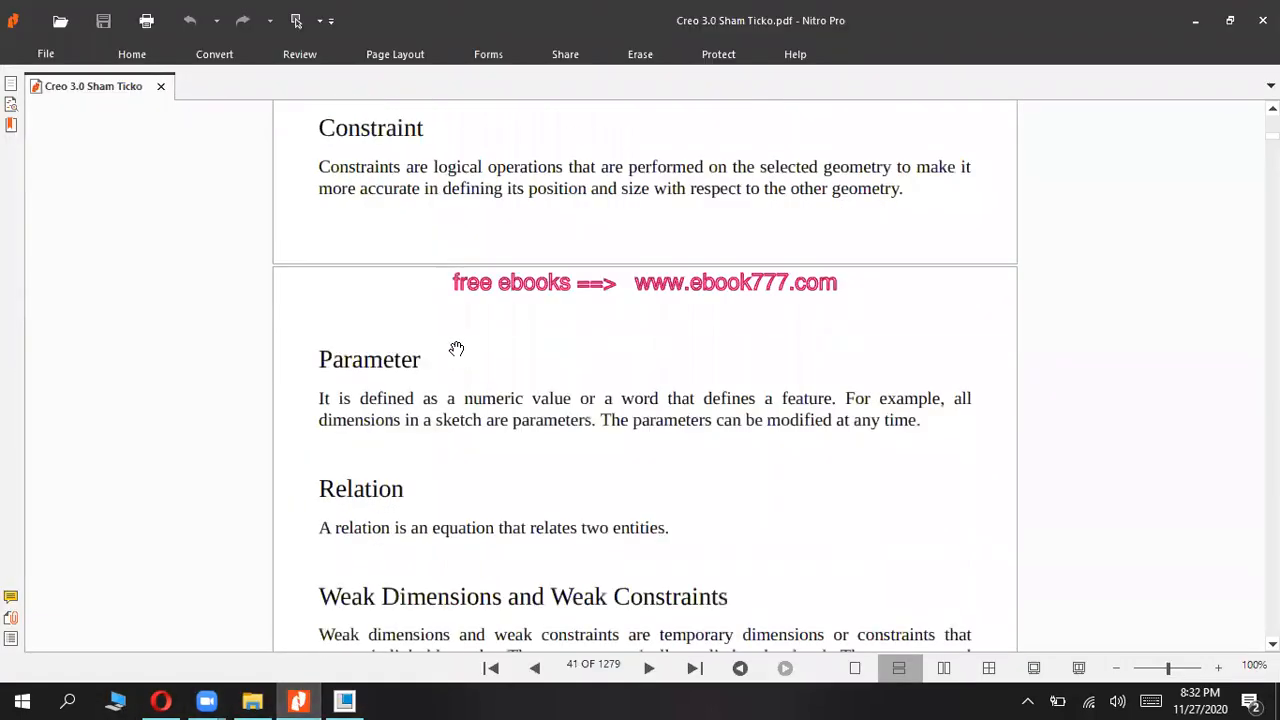
{"action": "scroll", "coordinate": [420, 322], "scroll_direction": "down", "scroll_amount": 2}
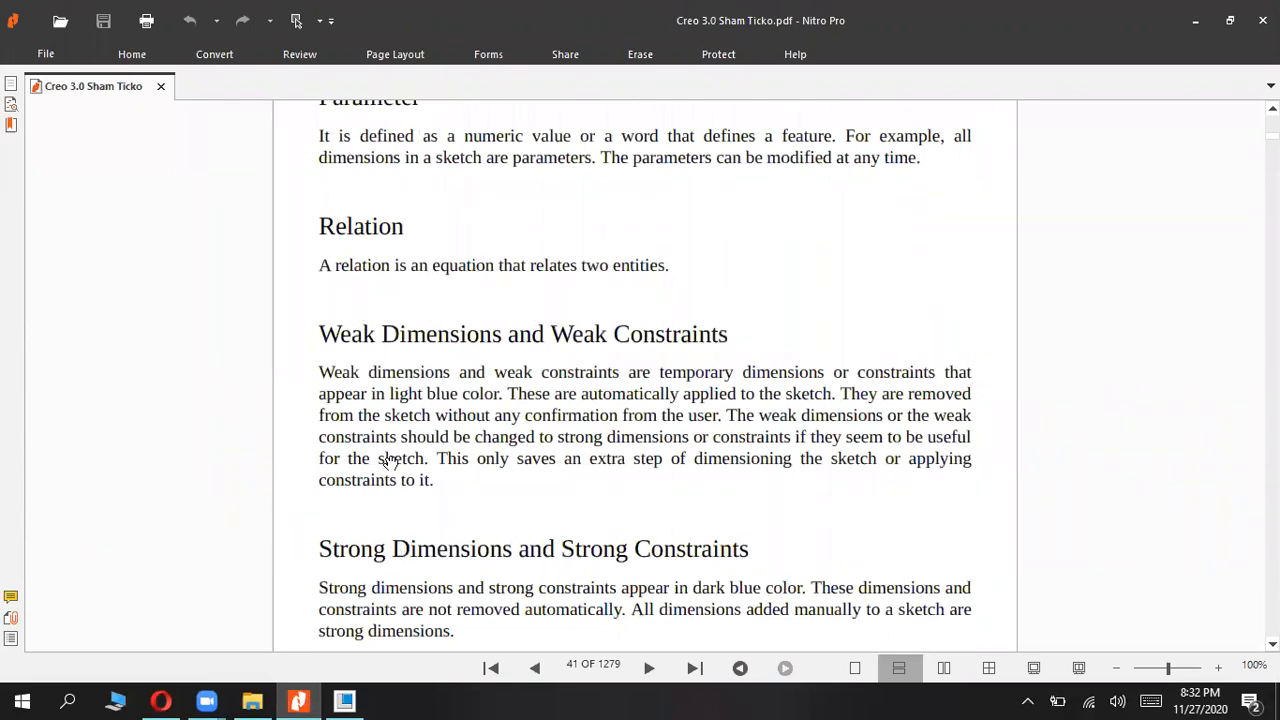
{"action": "scroll", "coordinate": [388, 468], "scroll_direction": "up", "scroll_amount": 4}
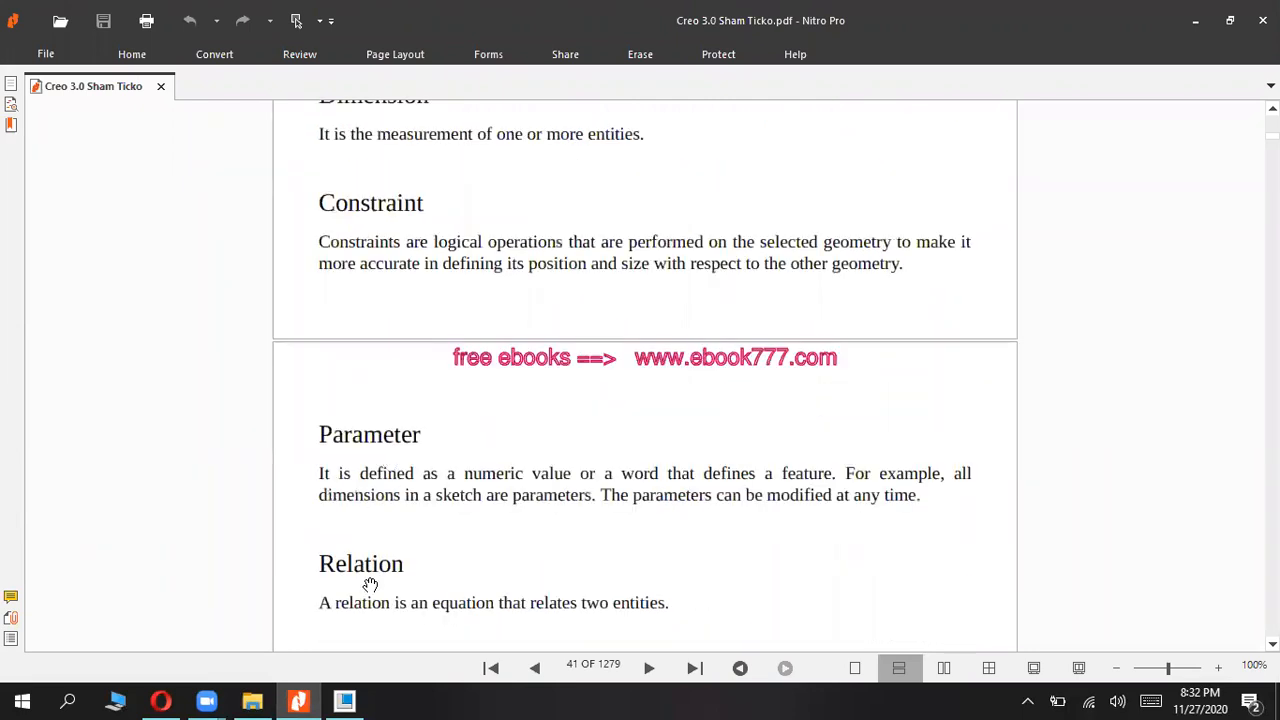
Step: Return to Creo Parametric and move the profile's right edge outward to about 131.6 from the vertical reference
{"action": "left_click", "coordinate": [345, 700]}
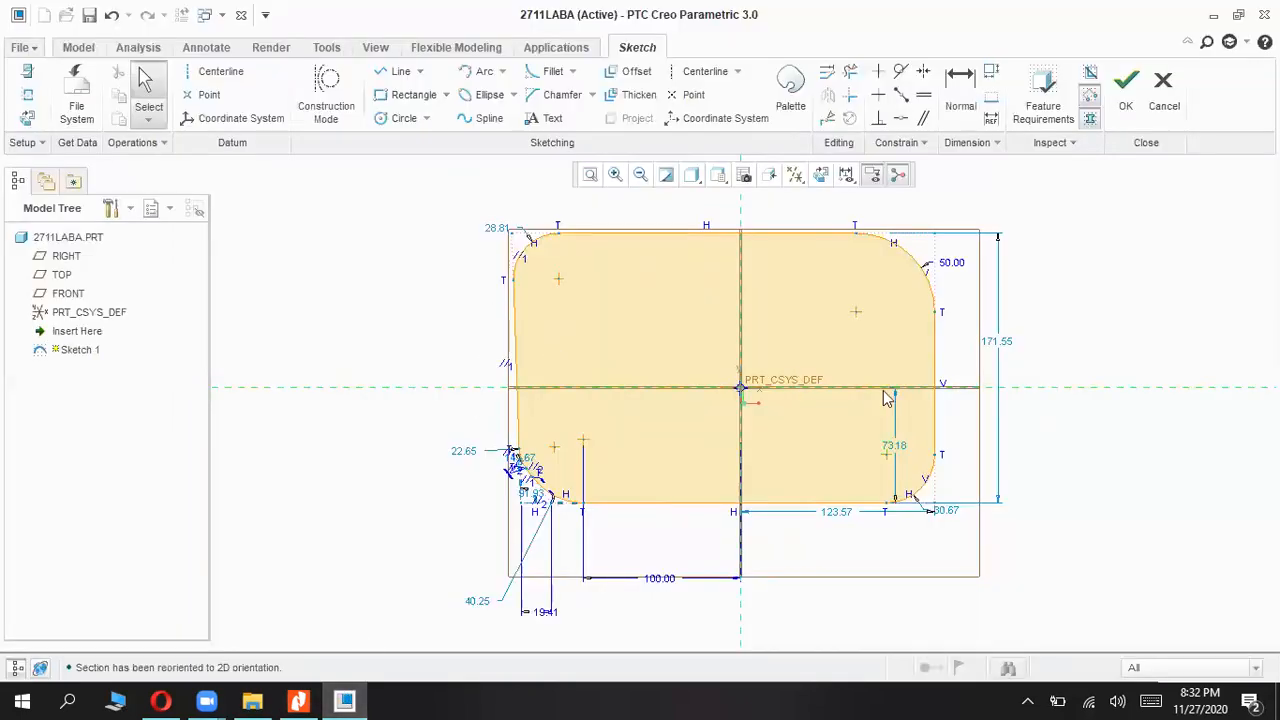
{"action": "left_click", "coordinate": [940, 389]}
{"action": "left_click_drag", "start_coordinate": [940, 365], "coordinate": [951, 365]}
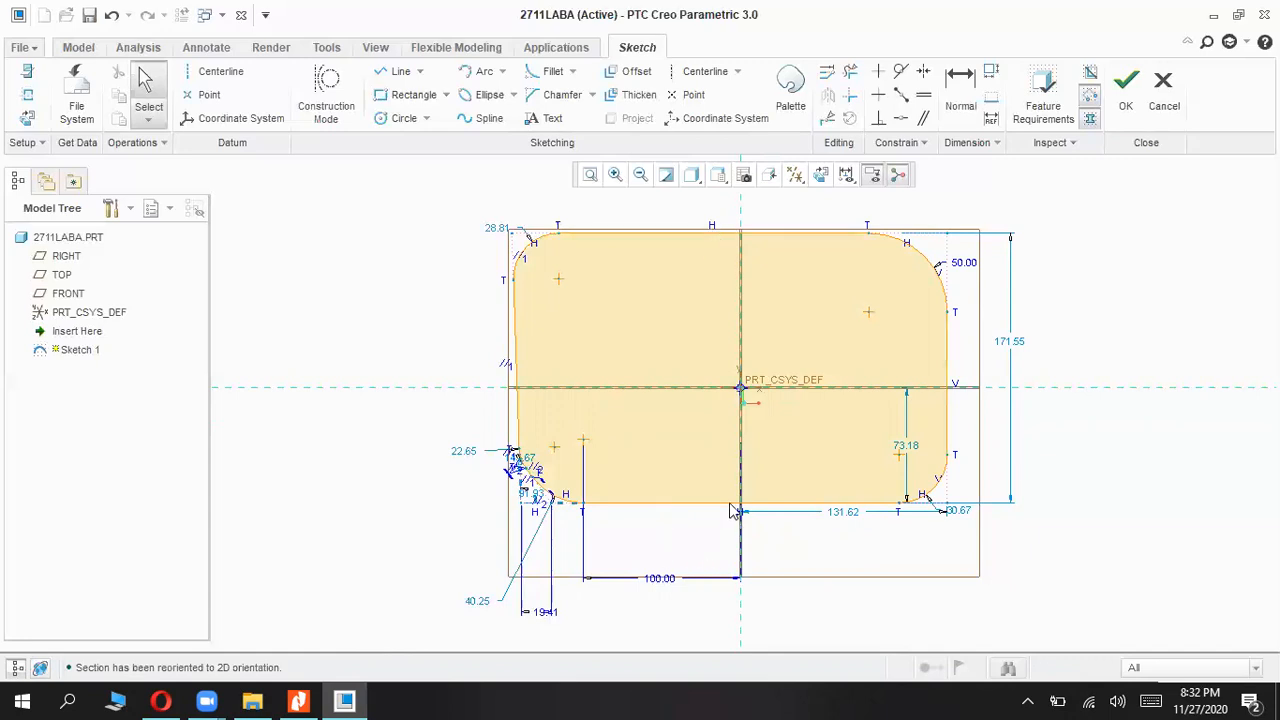
Step: Dimension the horizontal distance between the top edge's two fillet tangent points and set it to 200
{"action": "left_click", "coordinate": [716, 240]}
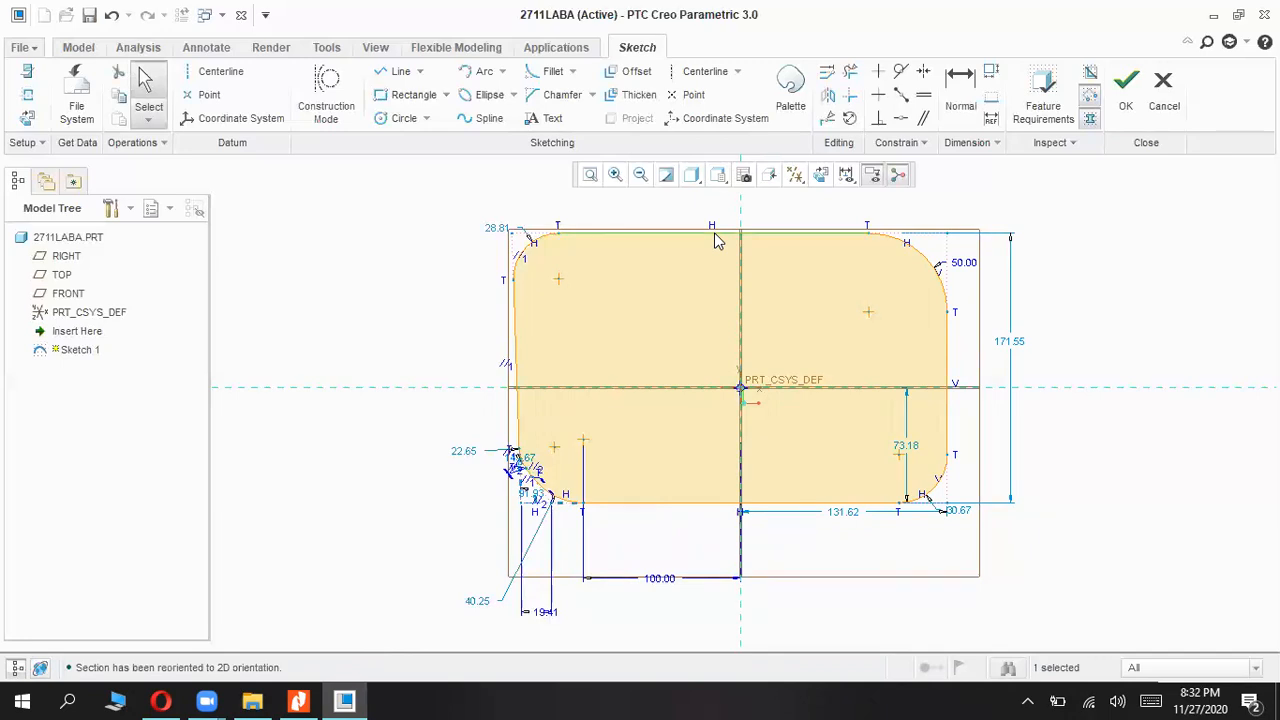
{"action": "left_click", "coordinate": [960, 85]}
{"action": "left_click", "coordinate": [868, 234]}
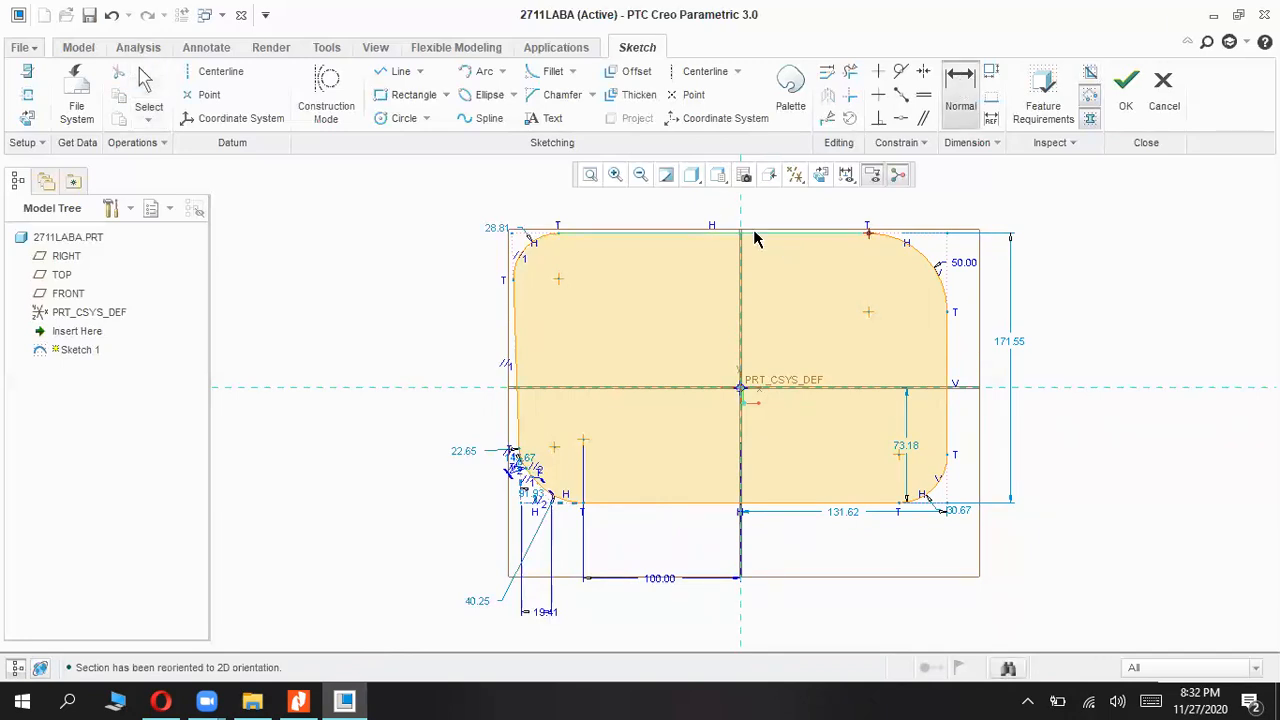
{"action": "left_click", "coordinate": [558, 233]}
{"action": "middle_click", "coordinate": [714, 276]}
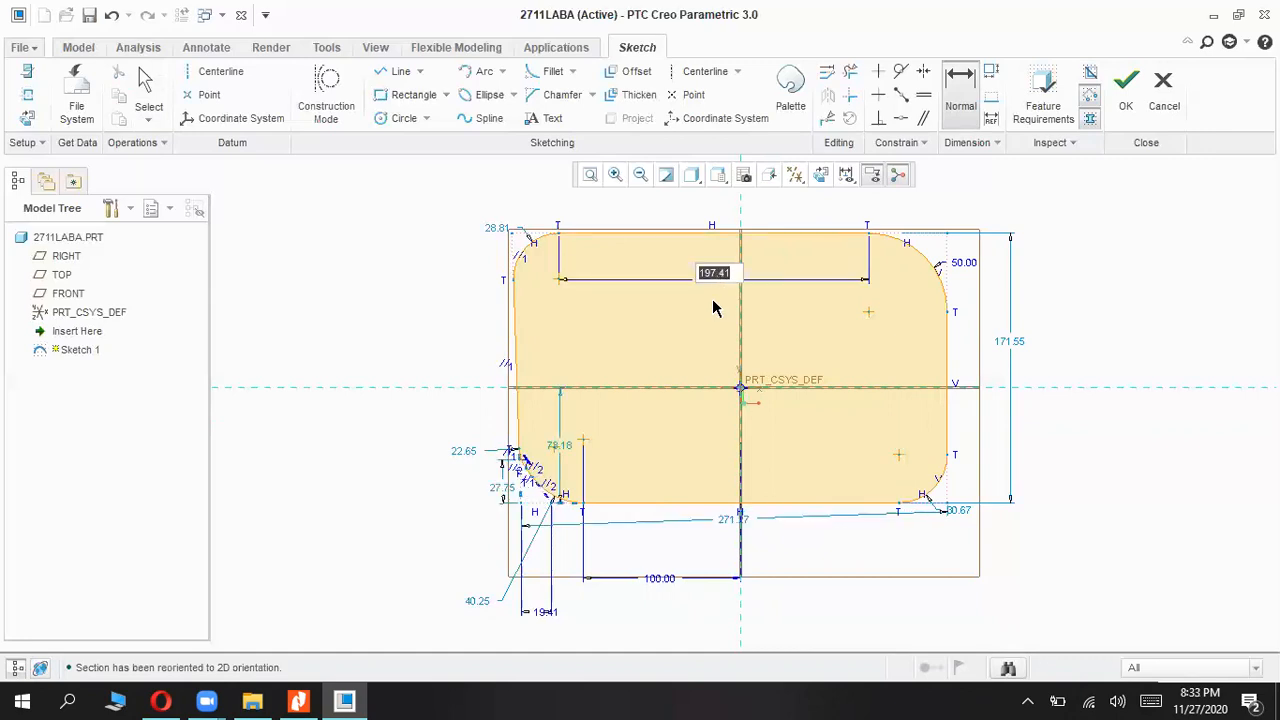
{"action": "type", "text": "200"}
{"action": "key", "text": "Return"}
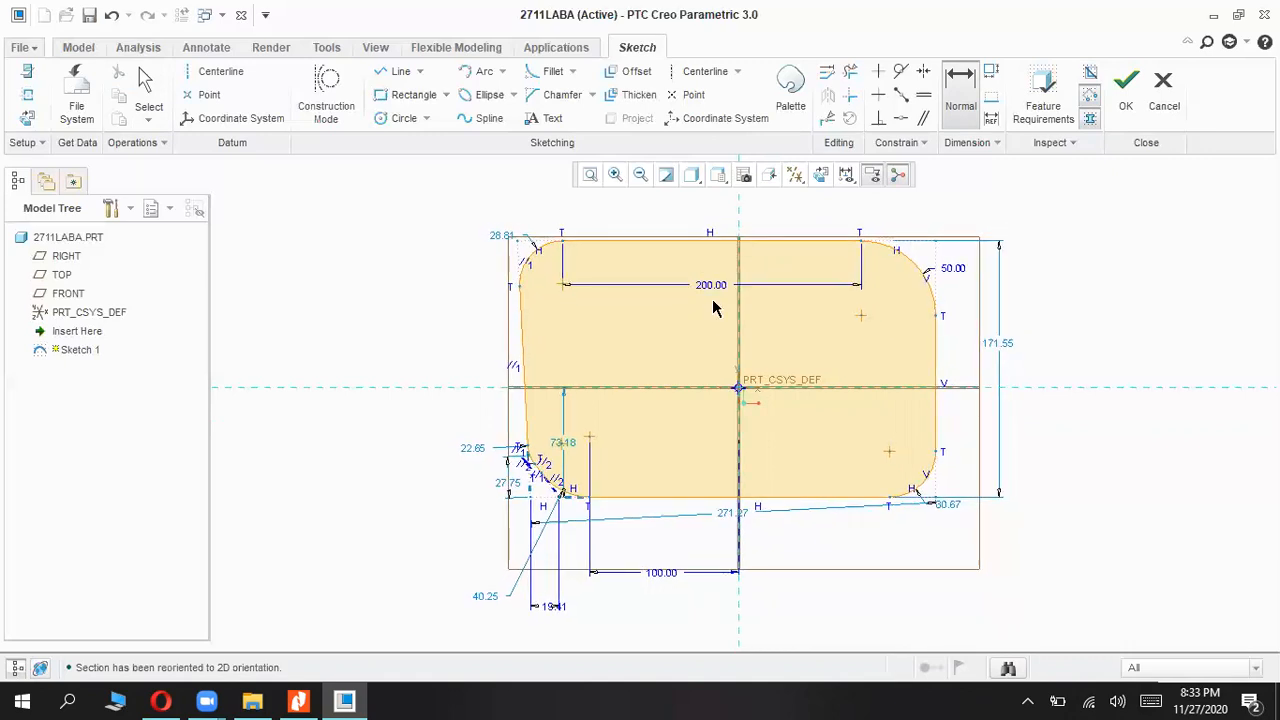
Step: Set the horizontal dimension between the top edge's endpoints to 300
{"action": "double_click", "coordinate": [711, 285]}
{"action": "type", "text": "300"}
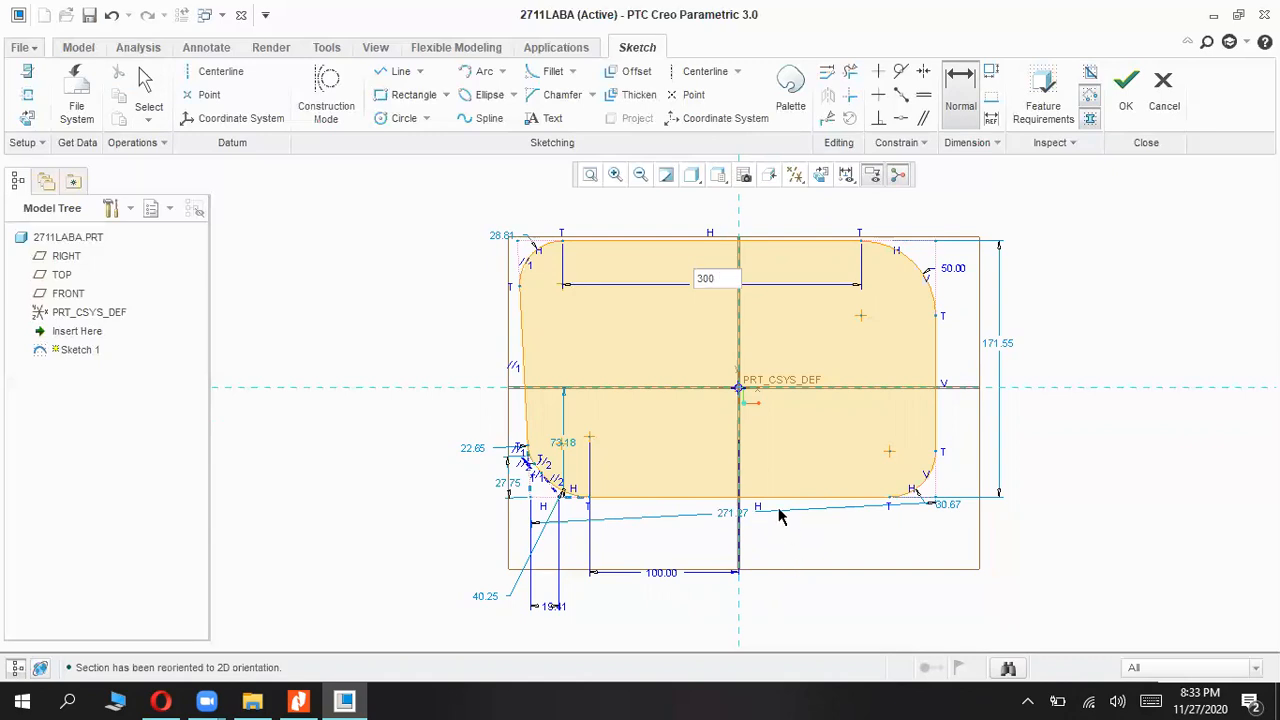
{"action": "key", "text": "Return"}
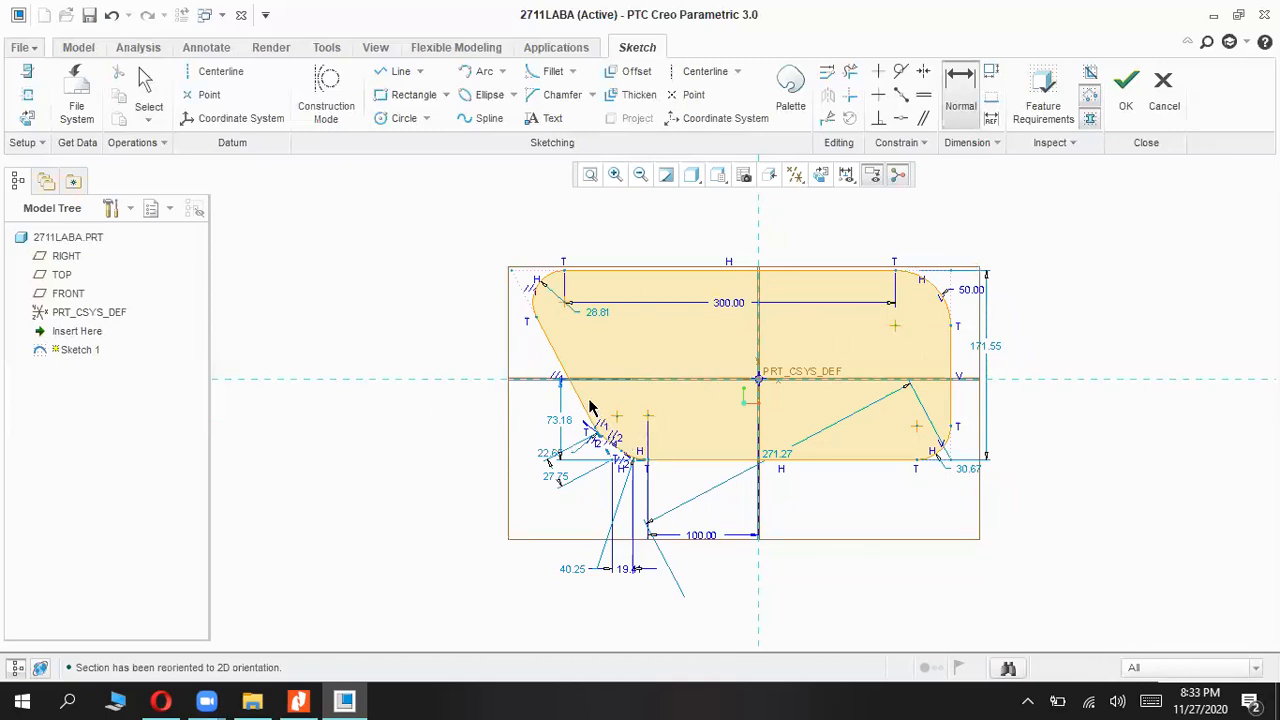
Step: Set the horizontal distance from the lower-left fillet's center to the vertical reference to 150
{"action": "left_click", "coordinate": [779, 458]}
{"action": "double_click", "coordinate": [700, 535]}
{"action": "type", "text": "150"}
{"action": "key", "text": "Return"}
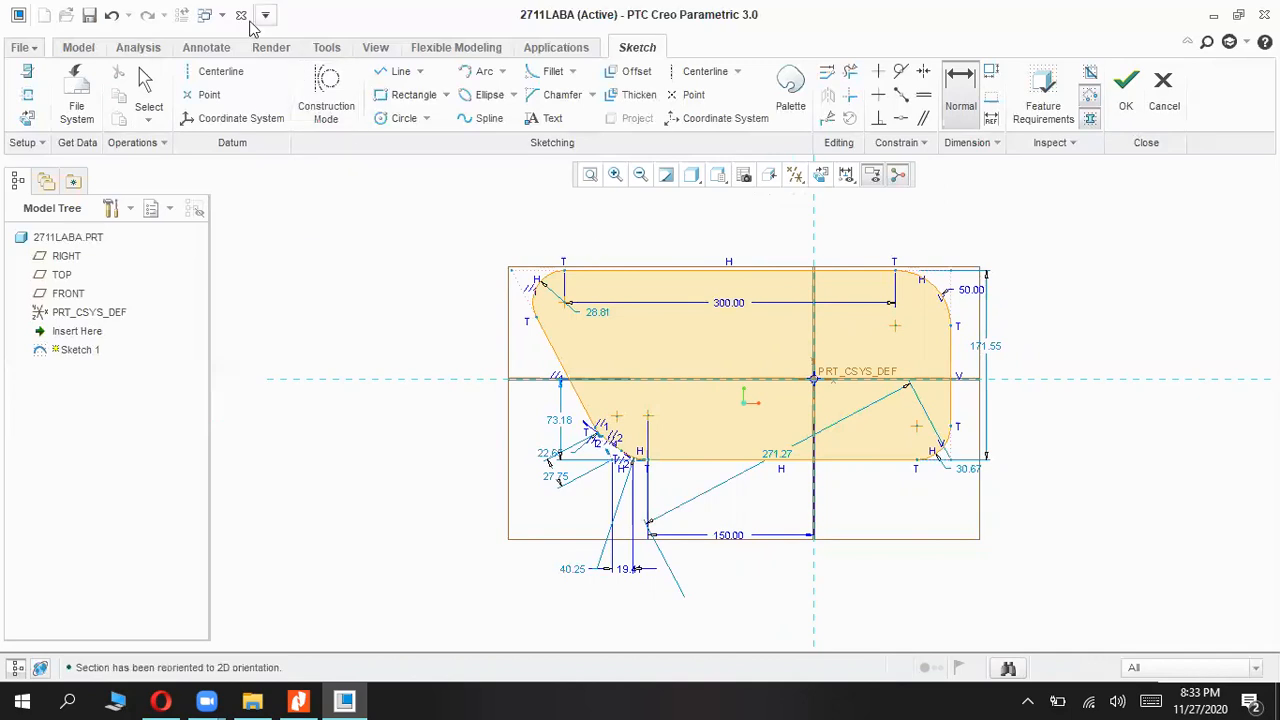
Step: Quit the sketch without saving its changes and start a new sketch on the FRONT plane, with RIGHT as the right-facing reference
{"action": "left_click", "coordinate": [1163, 95]}
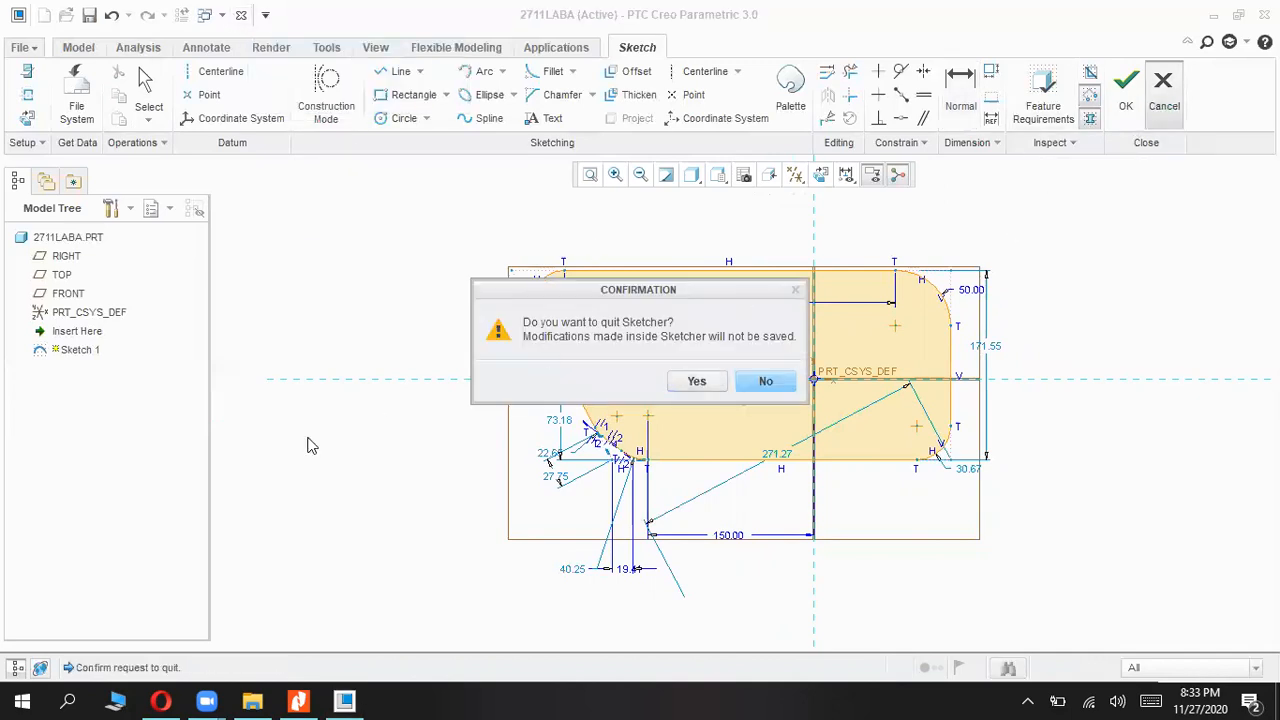
{"action": "left_click", "coordinate": [691, 380]}
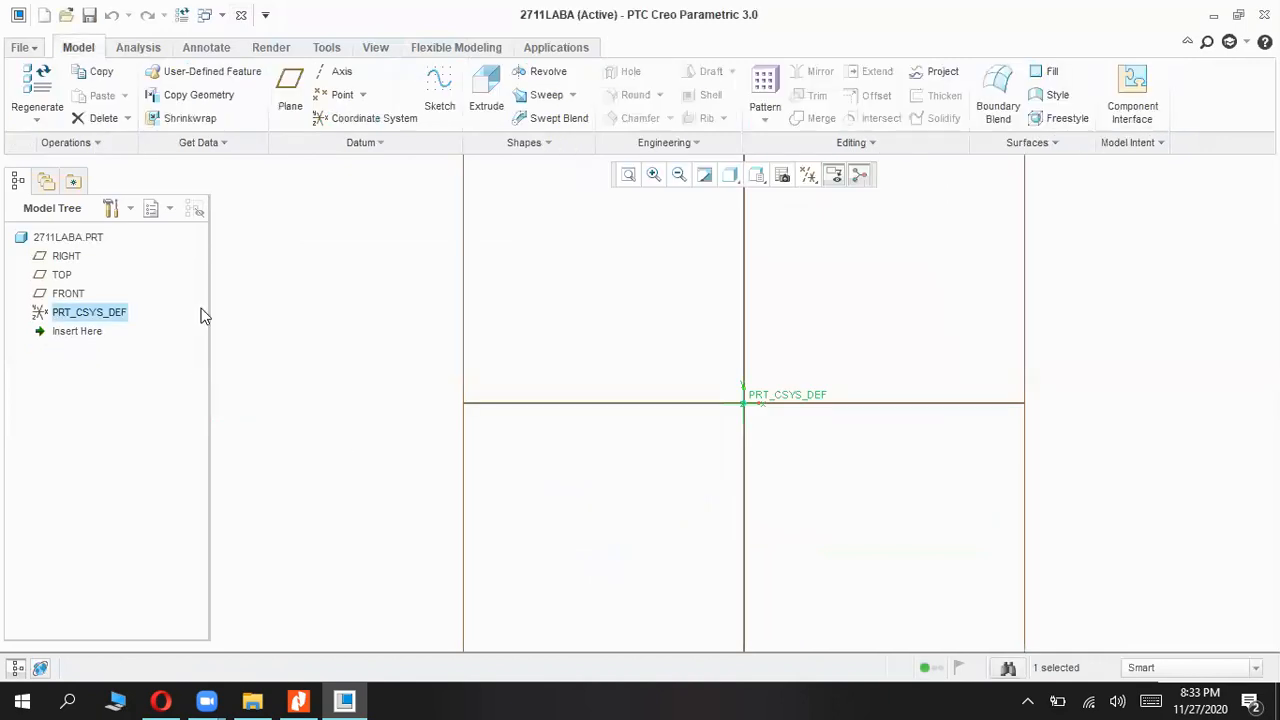
{"action": "left_click", "coordinate": [440, 90]}
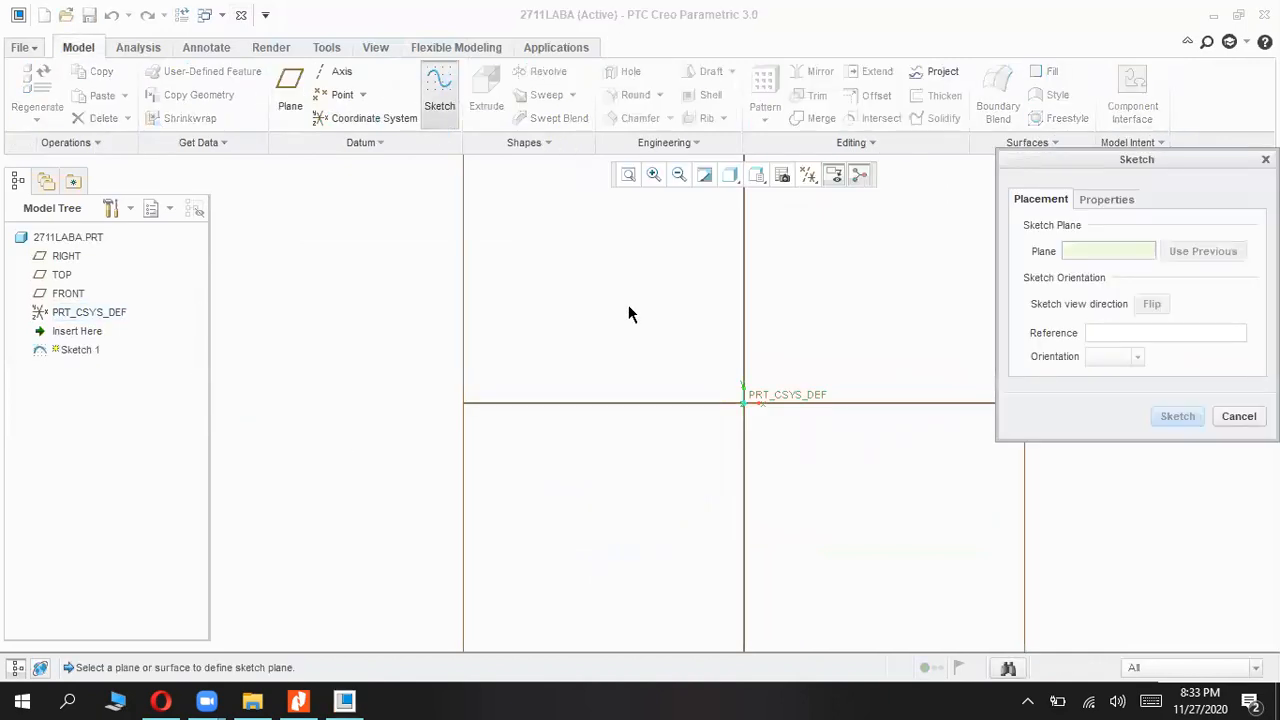
{"action": "left_click", "coordinate": [70, 292]}
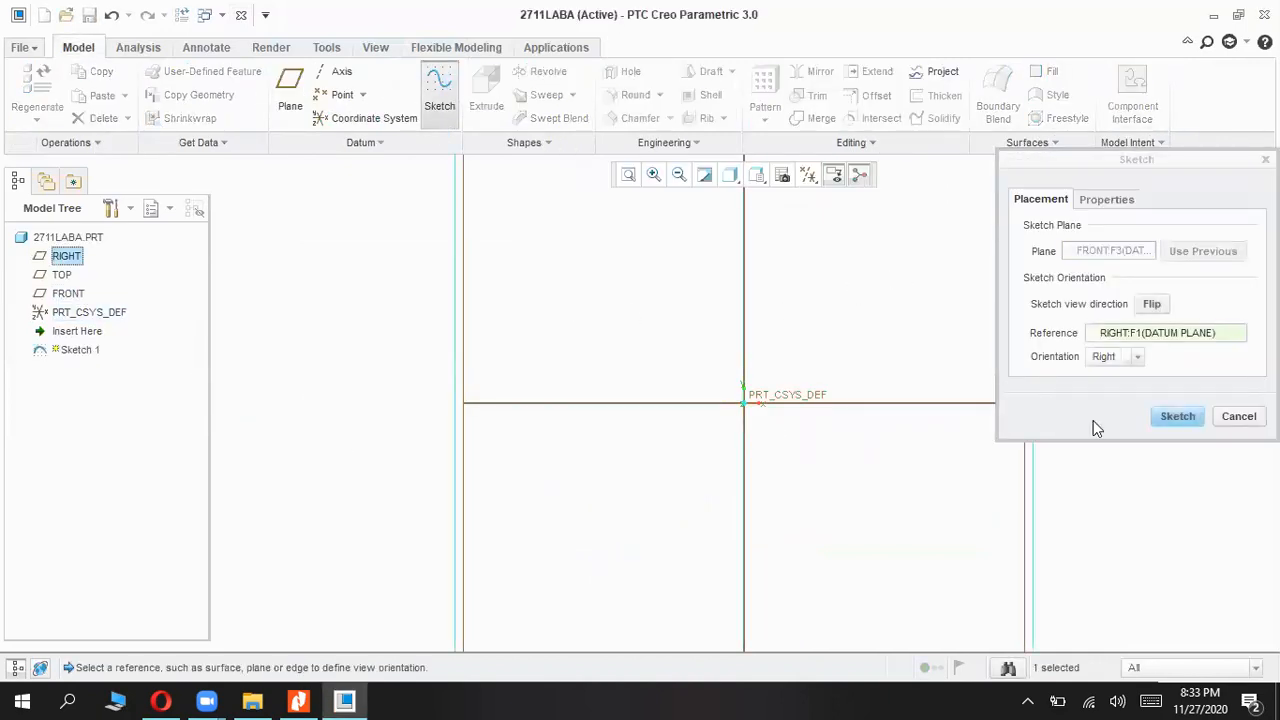
{"action": "left_click", "coordinate": [1160, 424]}
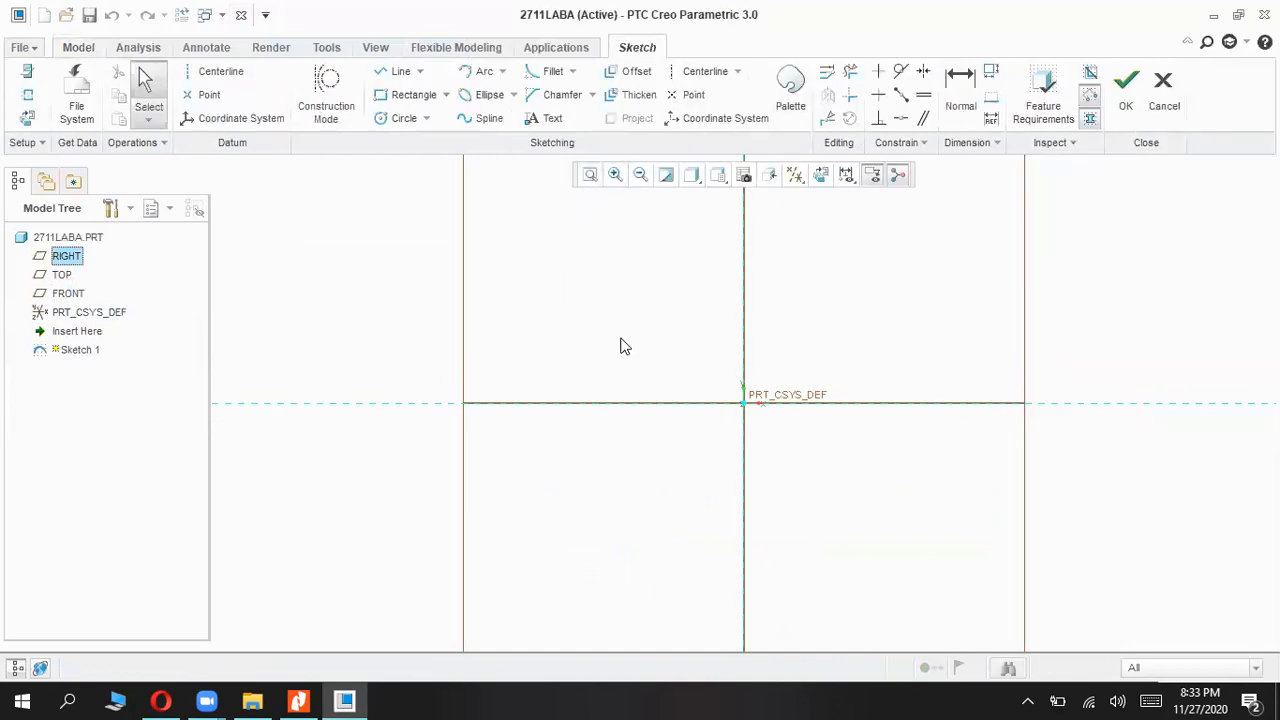
Step: Sketch an open line chain around the origin with a top edge about 325, right edge about 195 and bottom edge about 284 long
{"action": "left_click", "coordinate": [398, 74]}
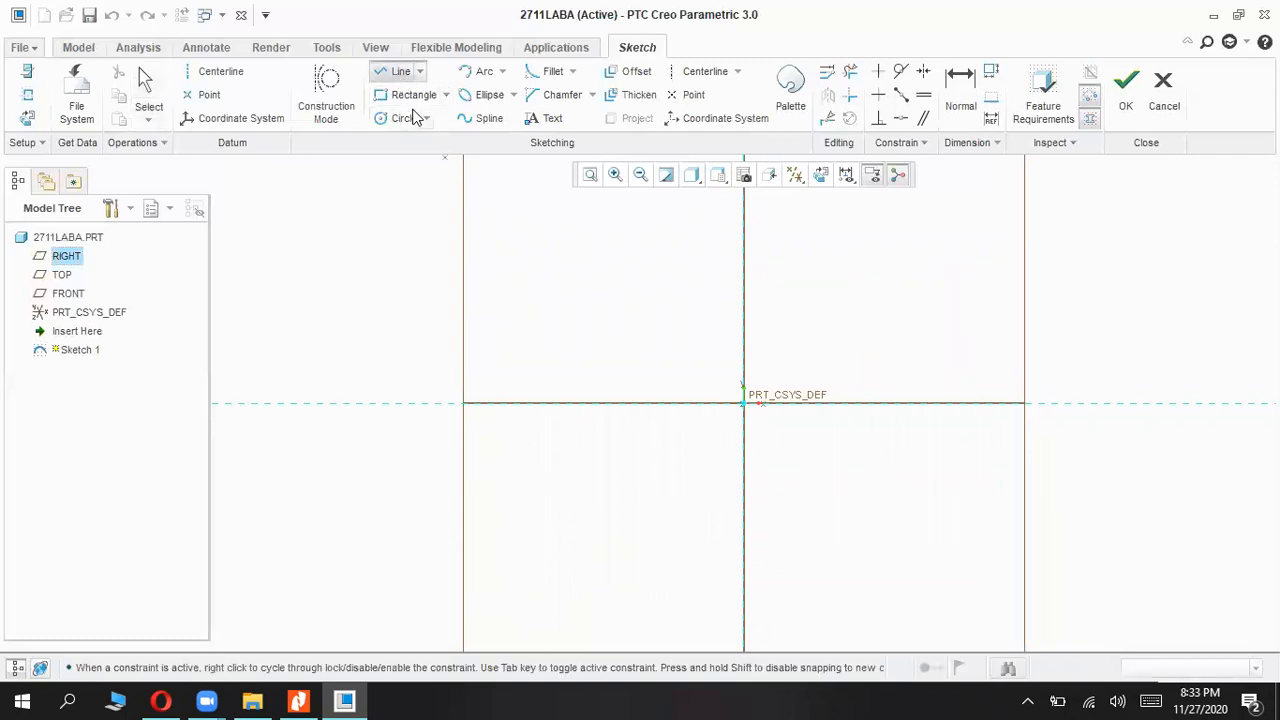
{"action": "left_click", "coordinate": [588, 311]}
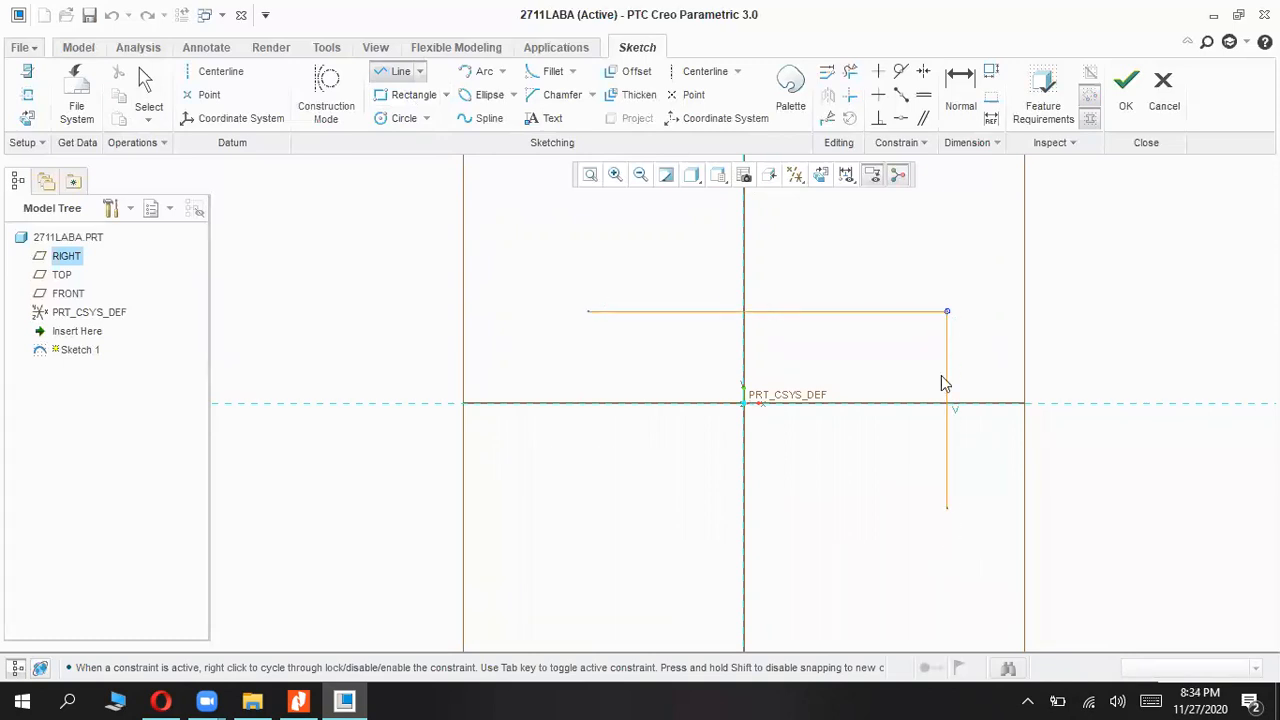
{"action": "left_click", "coordinate": [946, 527]}
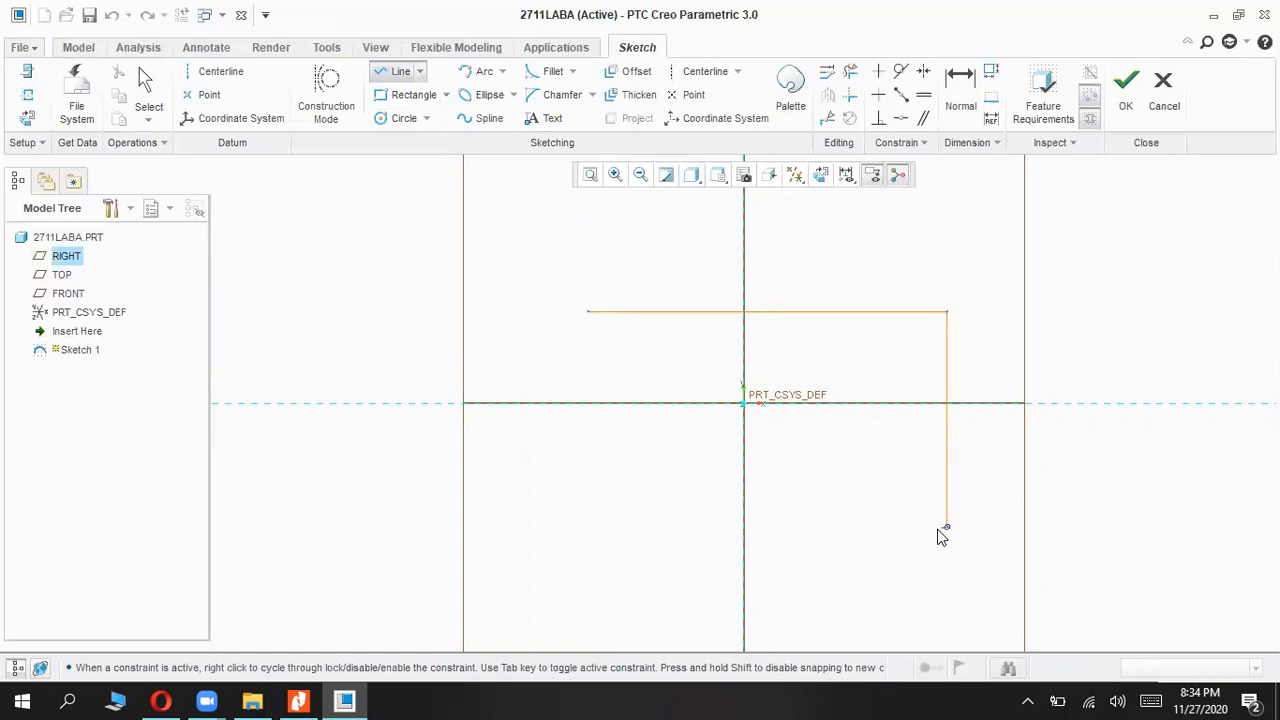
{"action": "left_click", "coordinate": [634, 527]}
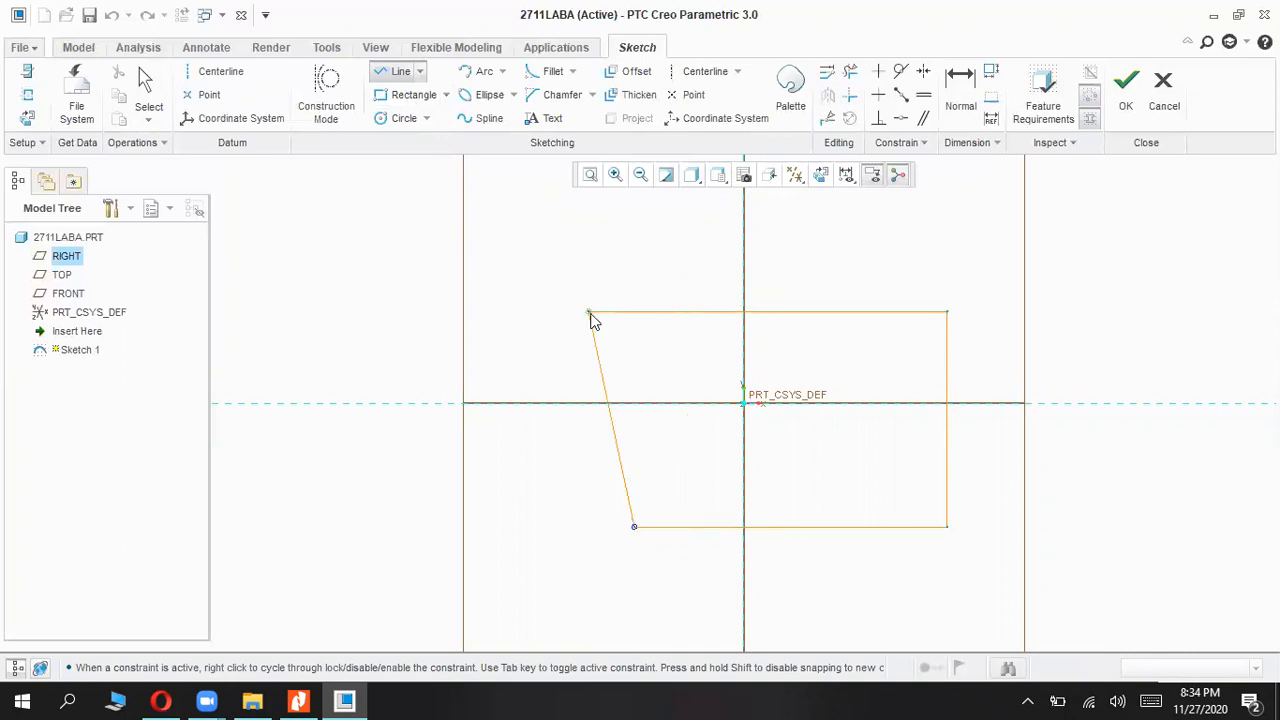
{"action": "middle_click", "coordinate": [649, 472]}
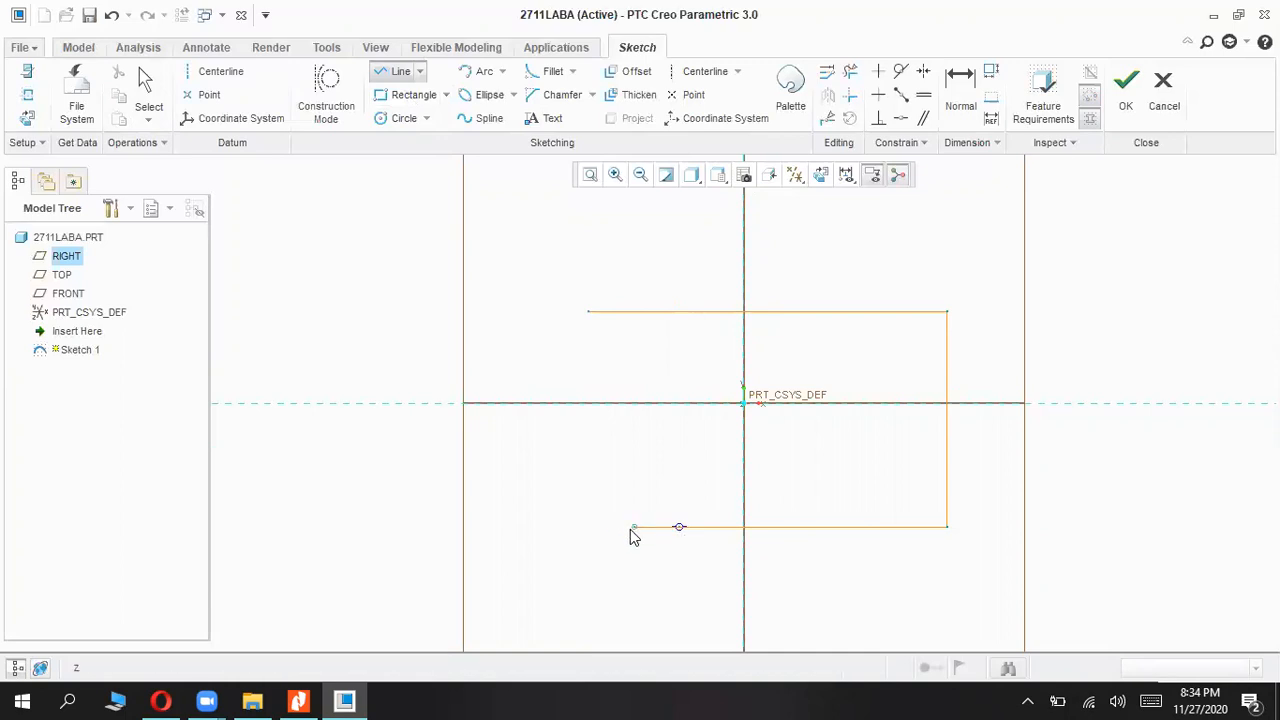
{"action": "middle_click", "coordinate": [632, 537]}
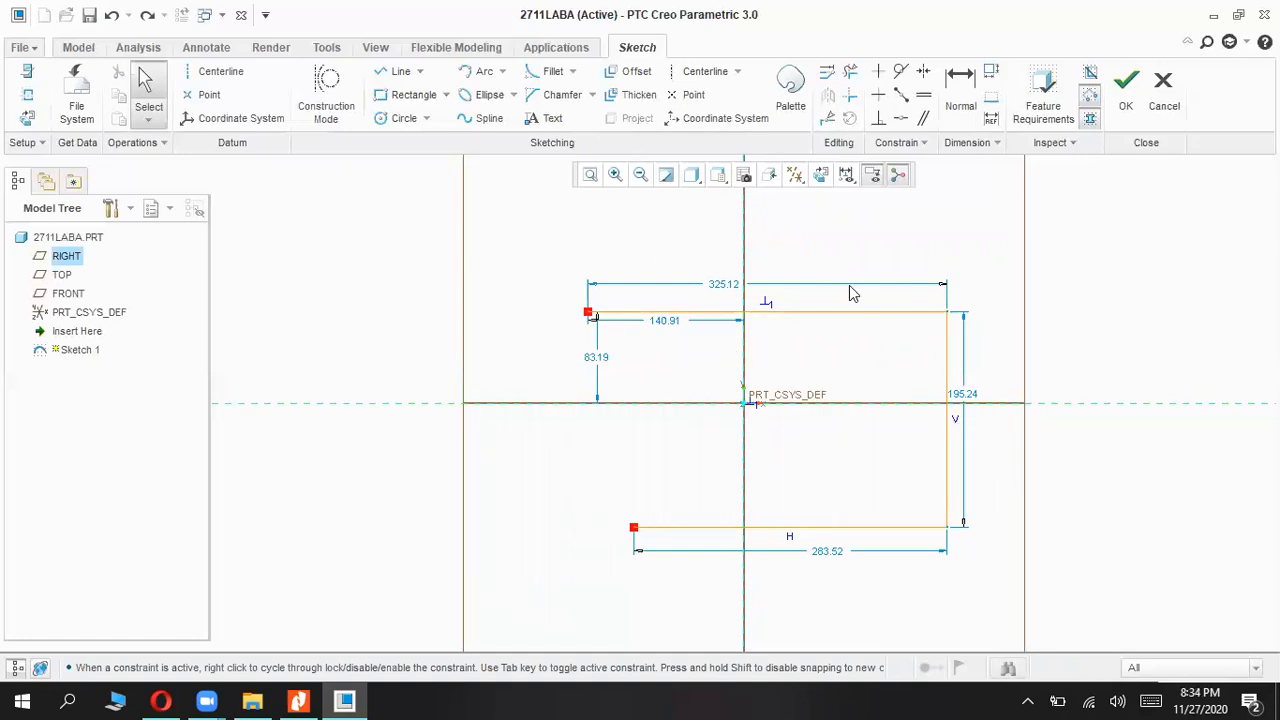
Step: Try a slanted line running down and outward from the open endpoint of the top edge
{"action": "left_click", "coordinate": [946, 385]}
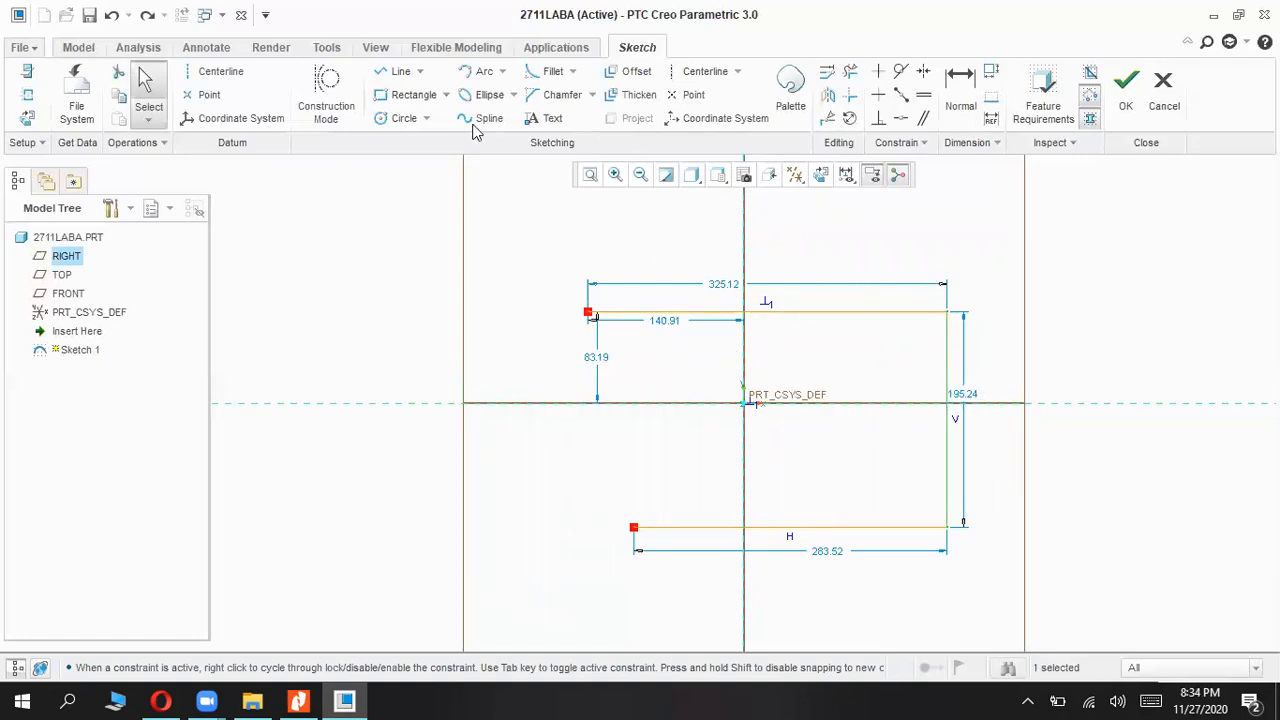
{"action": "left_click", "coordinate": [399, 73]}
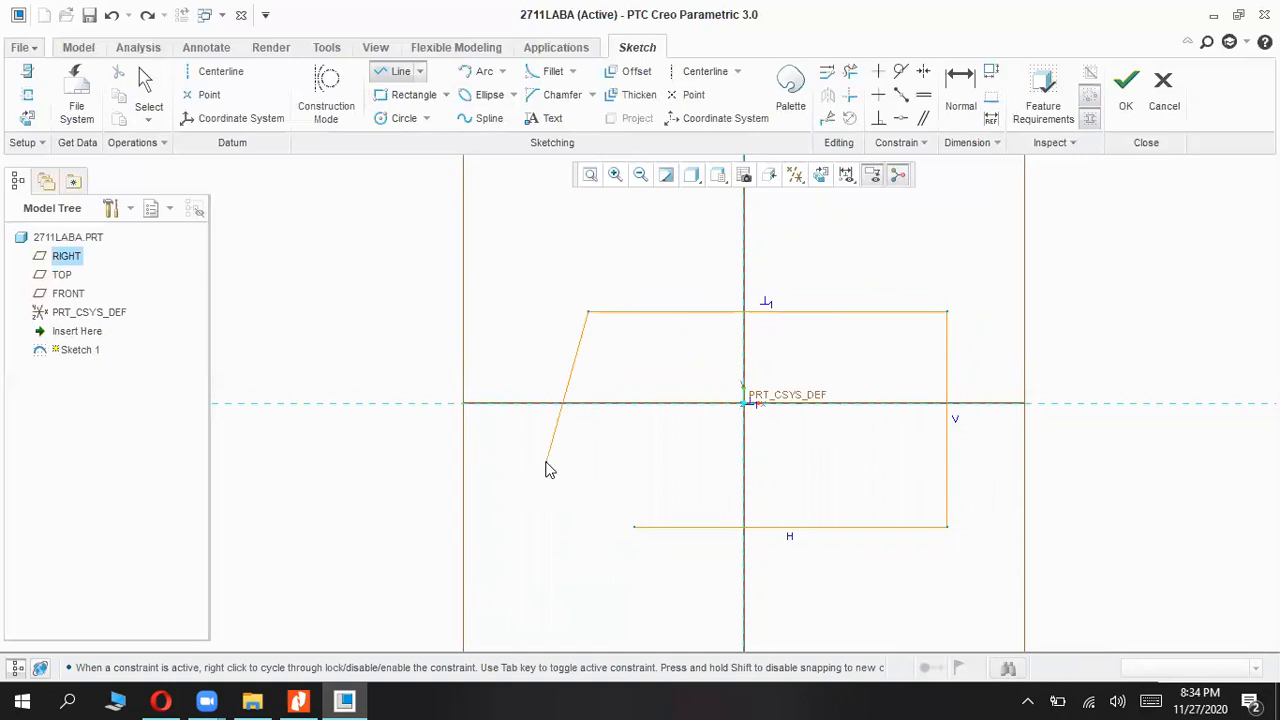
{"action": "middle_click", "coordinate": [585, 522]}
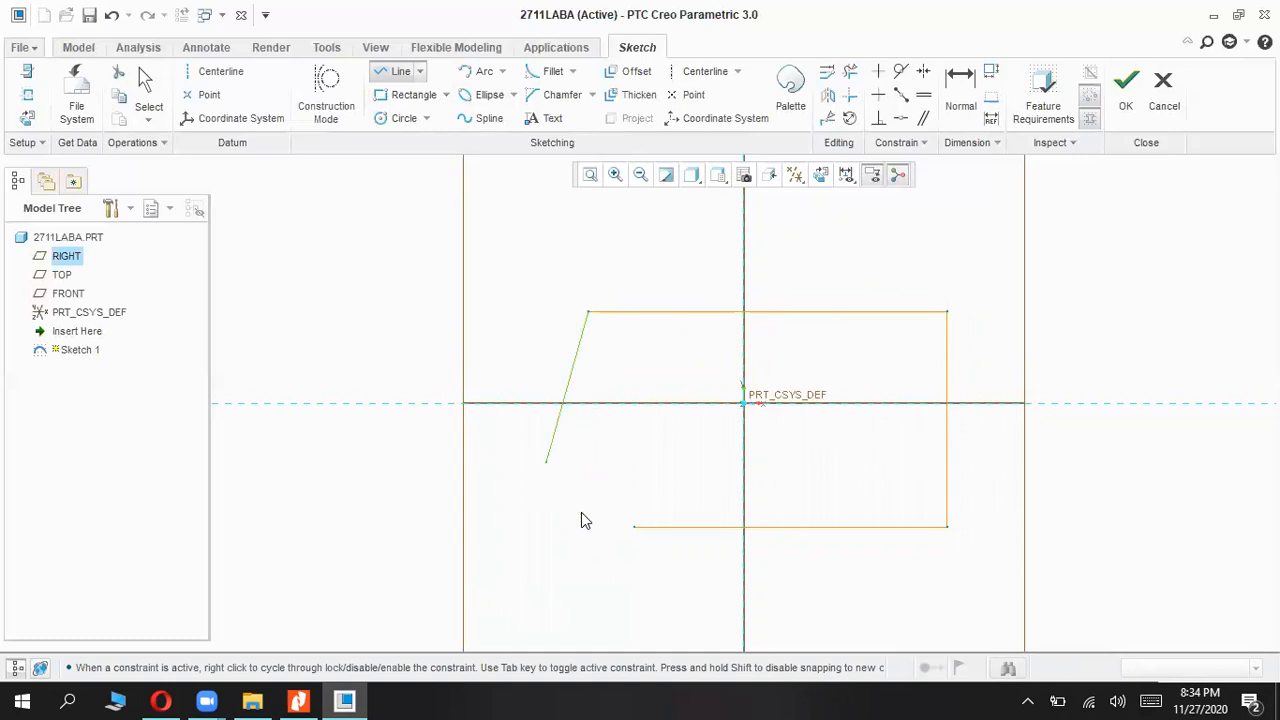
{"action": "middle_click", "coordinate": [573, 511]}
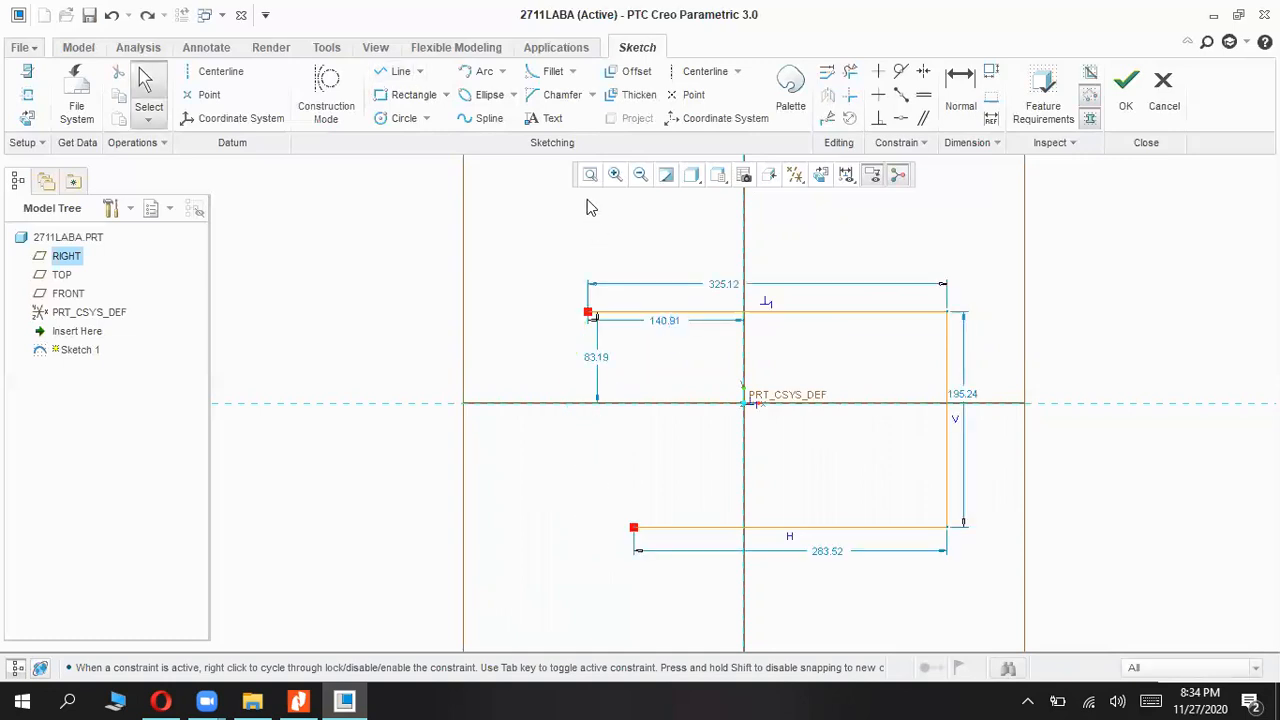
Step: Draw a vertical line from the top edge's open endpoint down to the bottom edge's level, leaving a gap to that edge
{"action": "left_click", "coordinate": [398, 71]}
{"action": "left_click", "coordinate": [589, 313]}
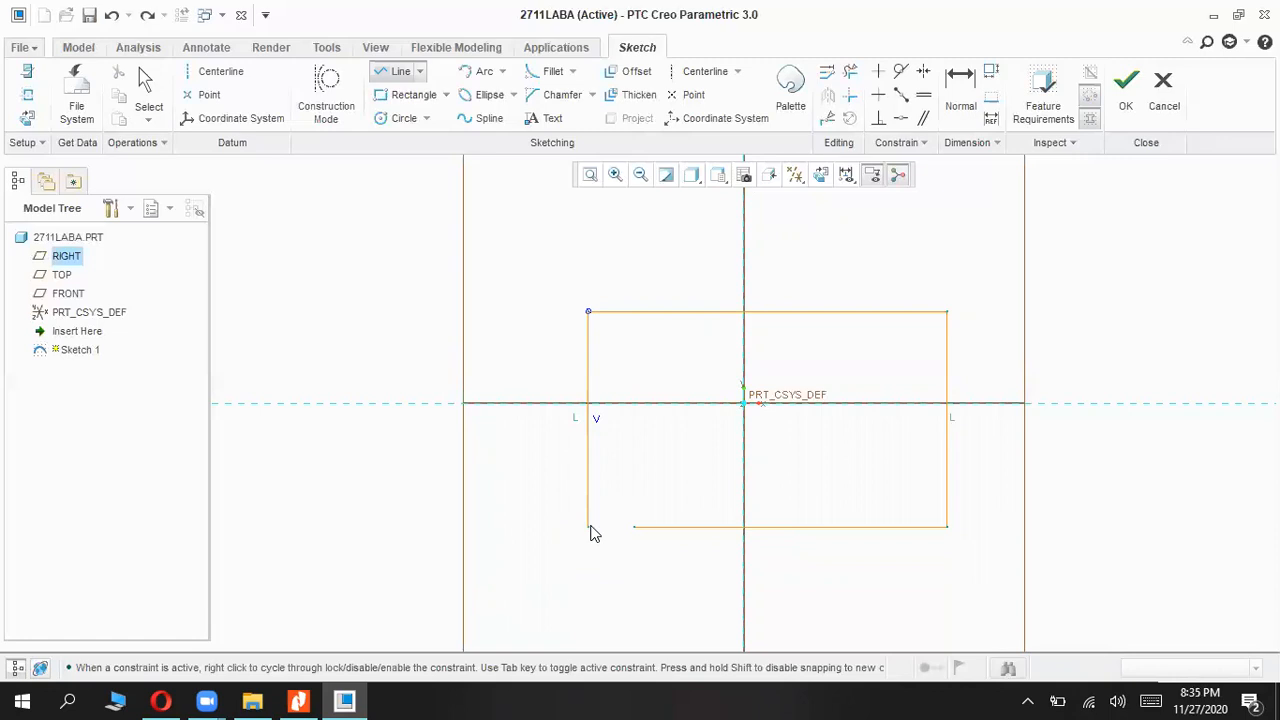
{"action": "left_click", "coordinate": [588, 527]}
{"action": "middle_click", "coordinate": [911, 491]}
{"action": "middle_click", "coordinate": [804, 485]}
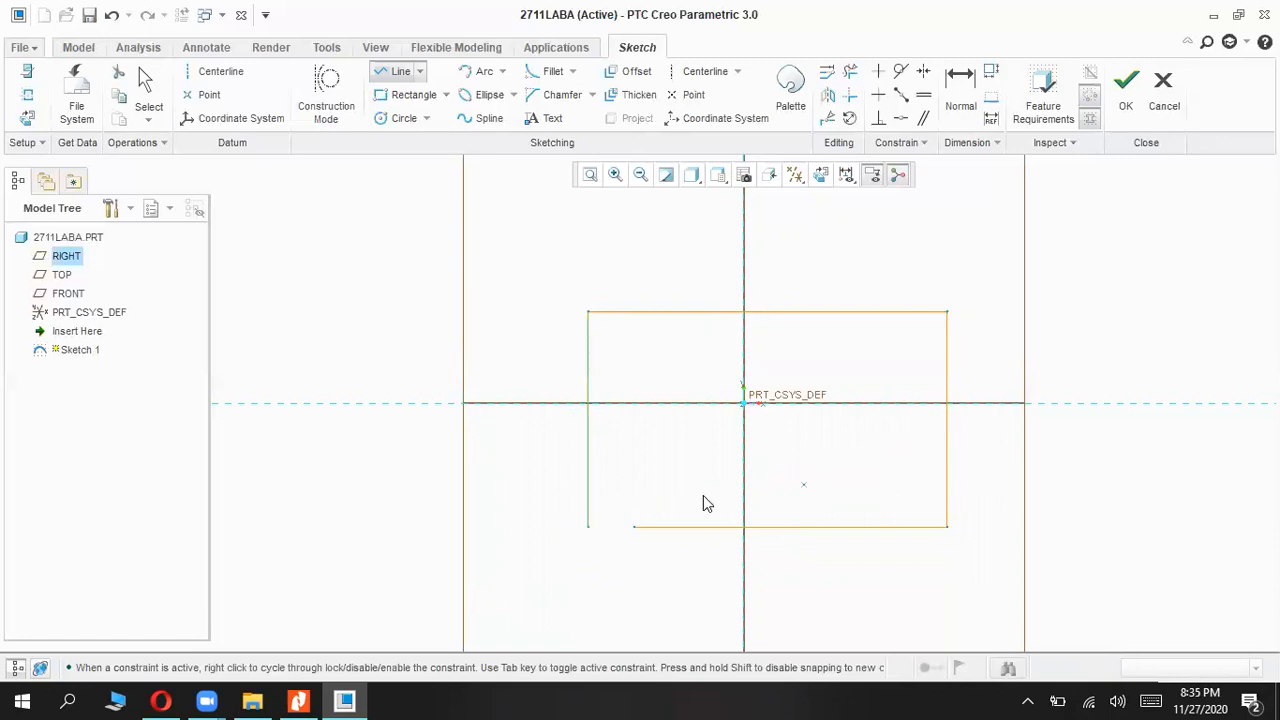
Step: Finish the line and try 200 and 500 as the length of the profile's right edge
{"action": "middle_click", "coordinate": [666, 531]}
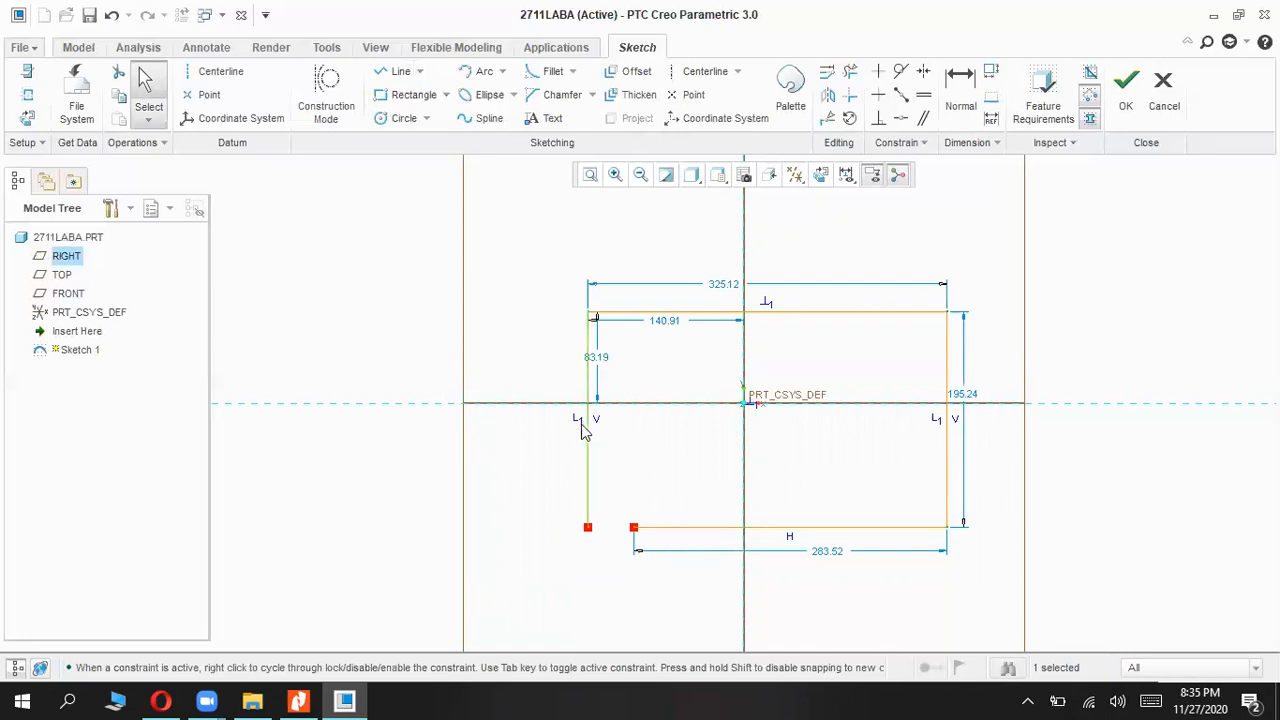
{"action": "double_click", "coordinate": [966, 412]}
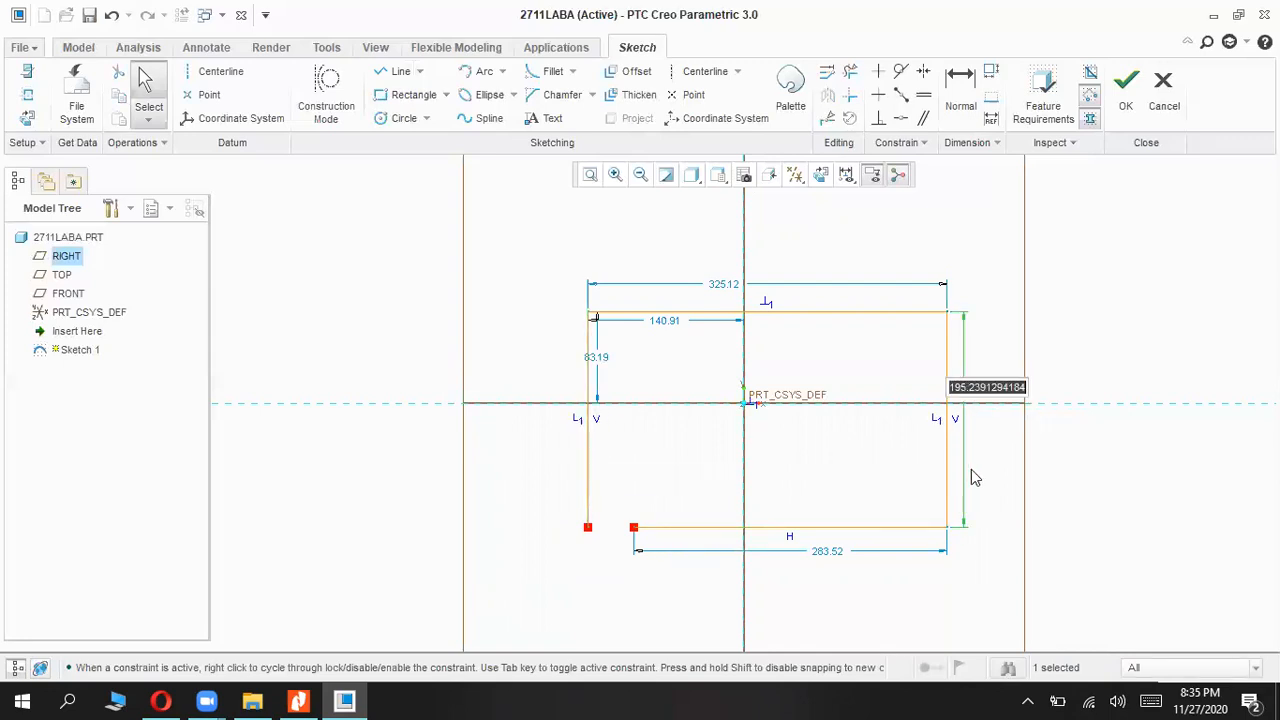
{"action": "type", "text": "200"}
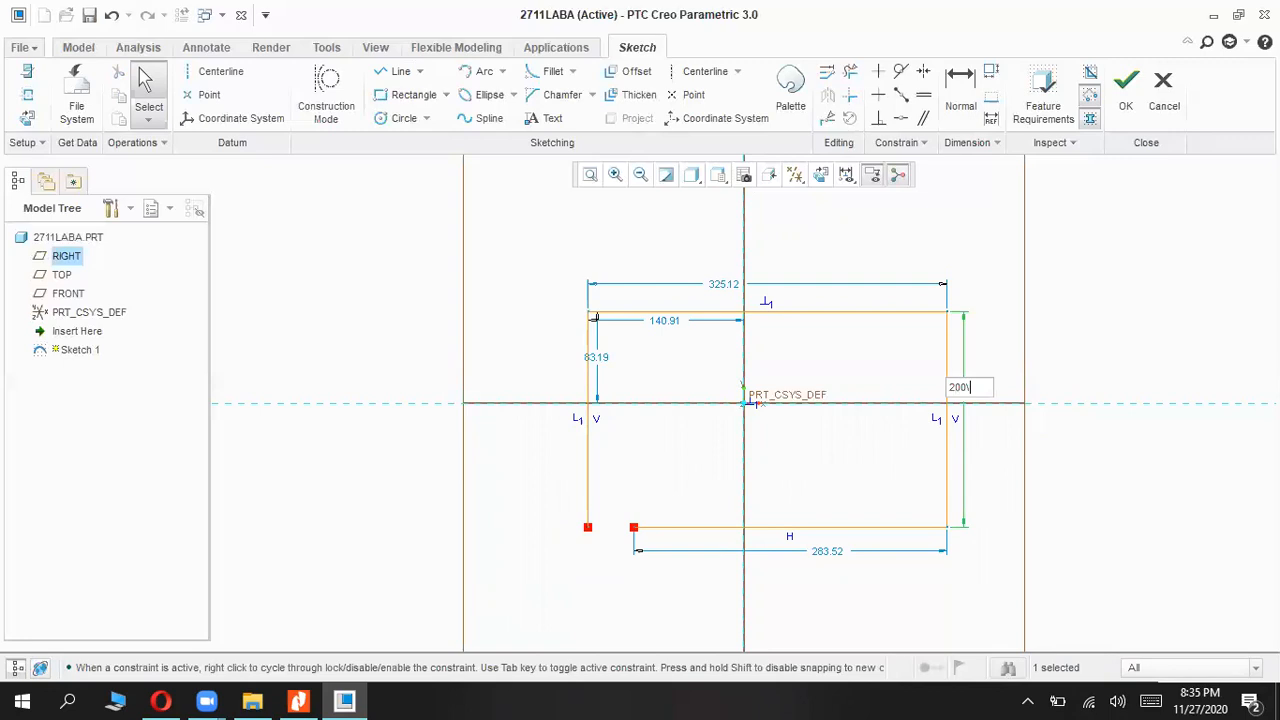
{"action": "key", "text": "Return"}
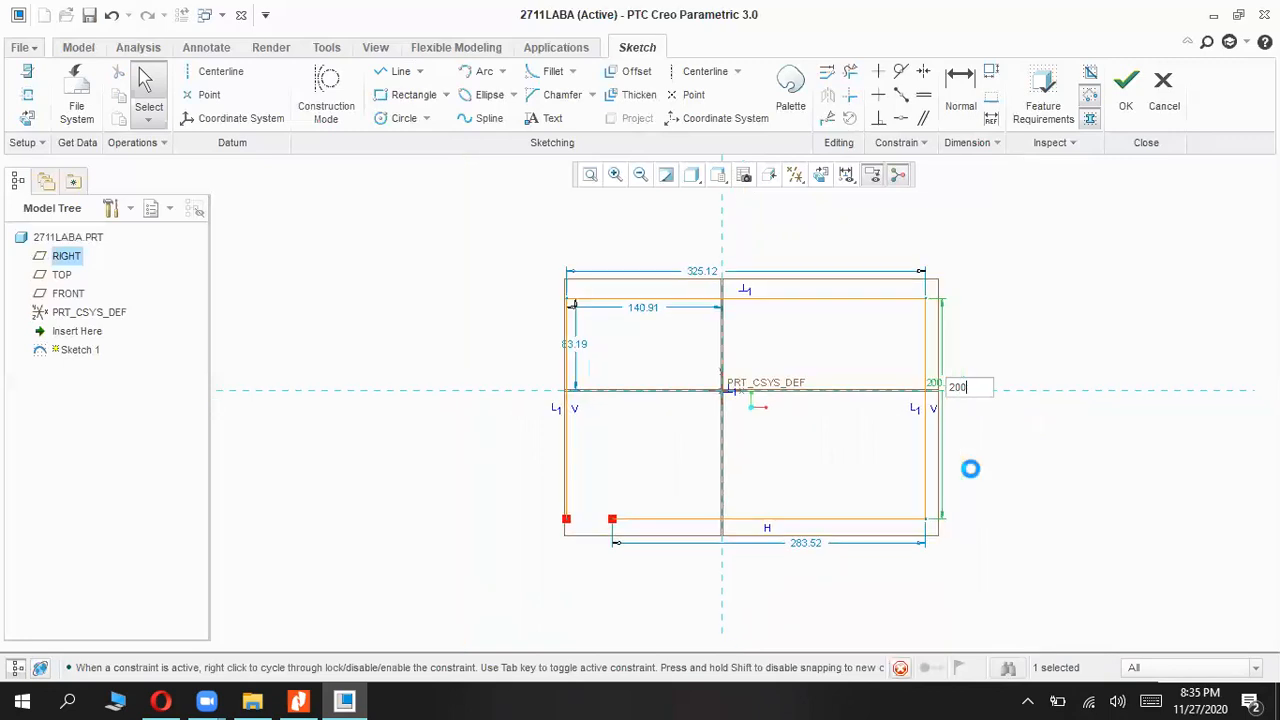
{"action": "left_click", "coordinate": [933, 380]}
{"action": "type", "text": "500"}
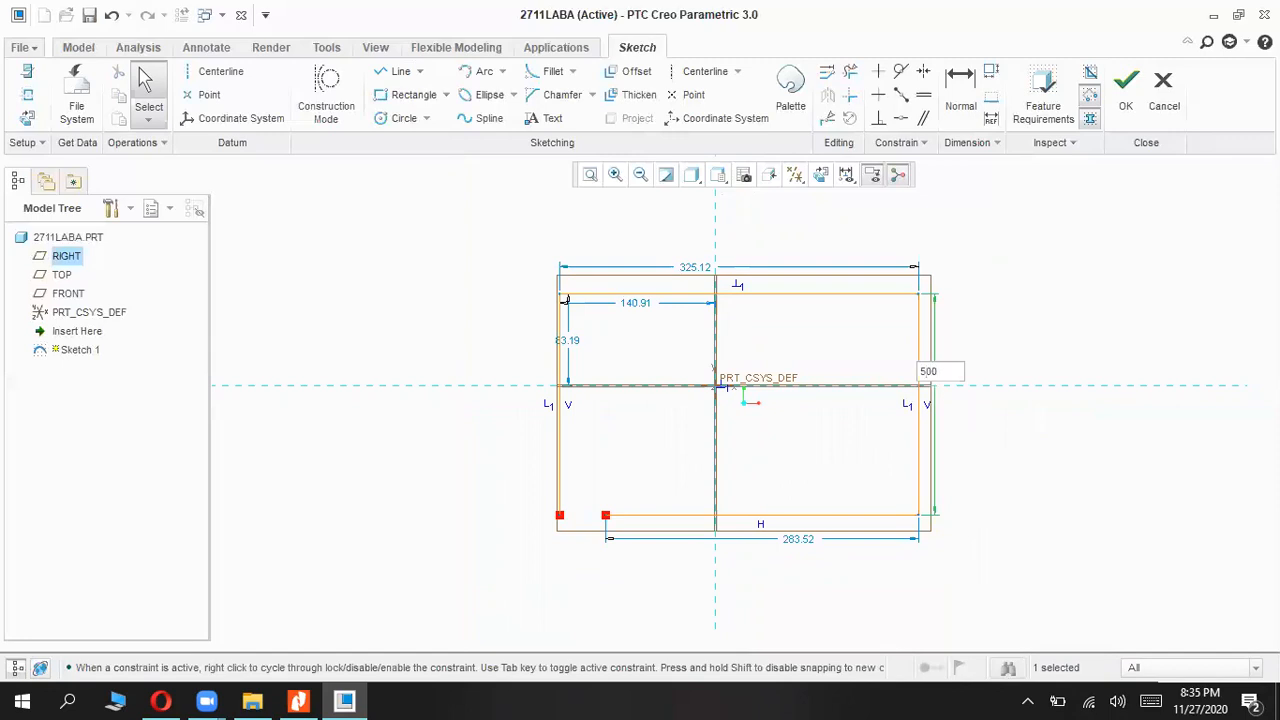
{"action": "key", "text": "Return"}
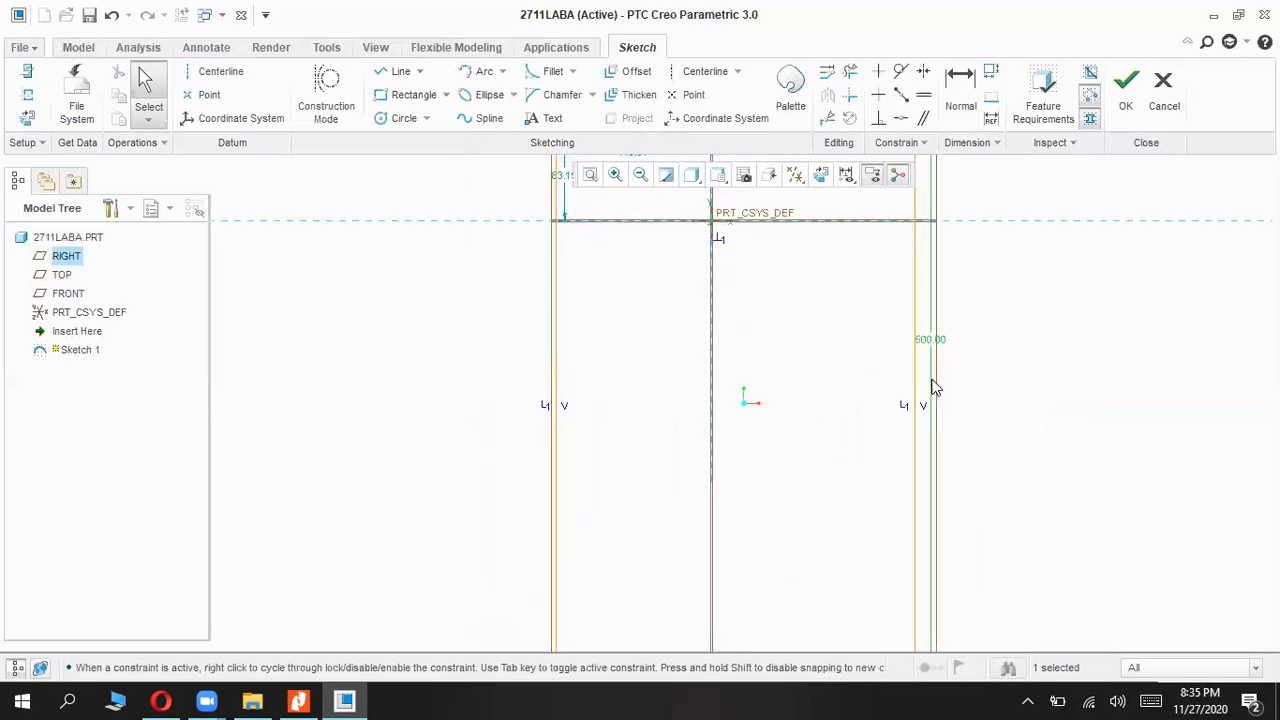
{"action": "left_click", "coordinate": [588, 176]}
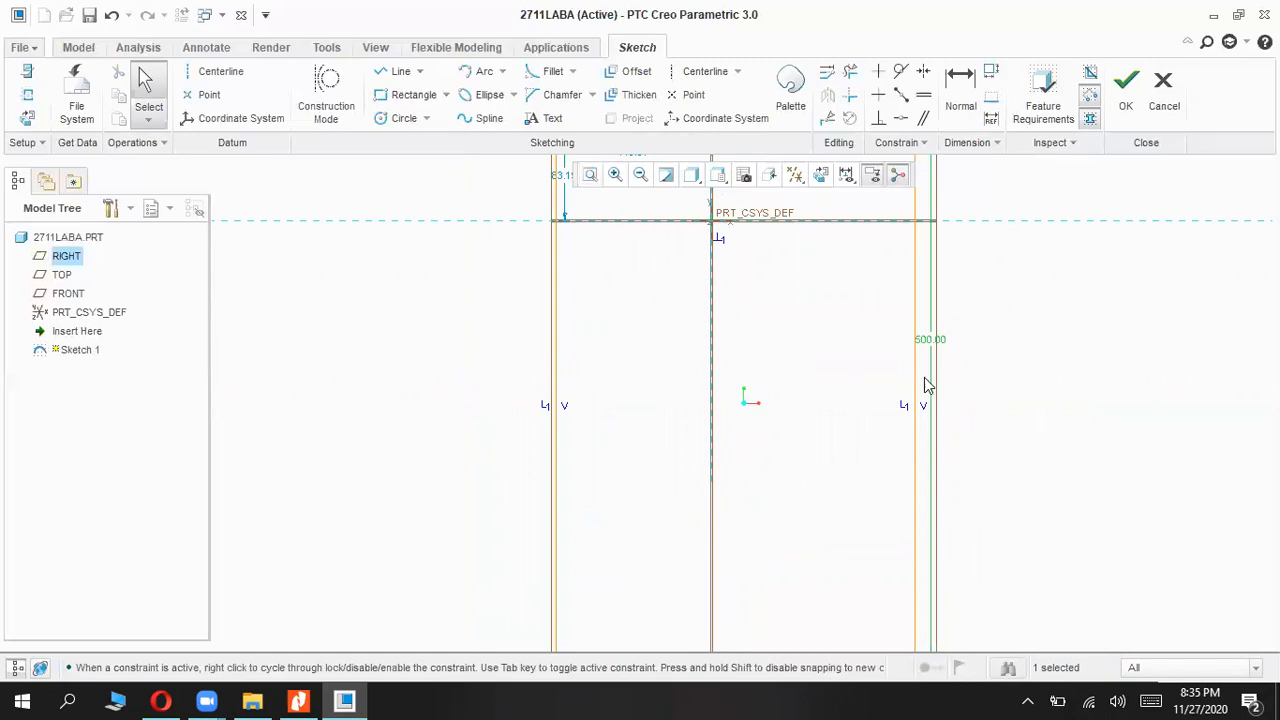
Step: Set the length of the profile's right edge to 50
{"action": "double_click", "coordinate": [930, 340]}
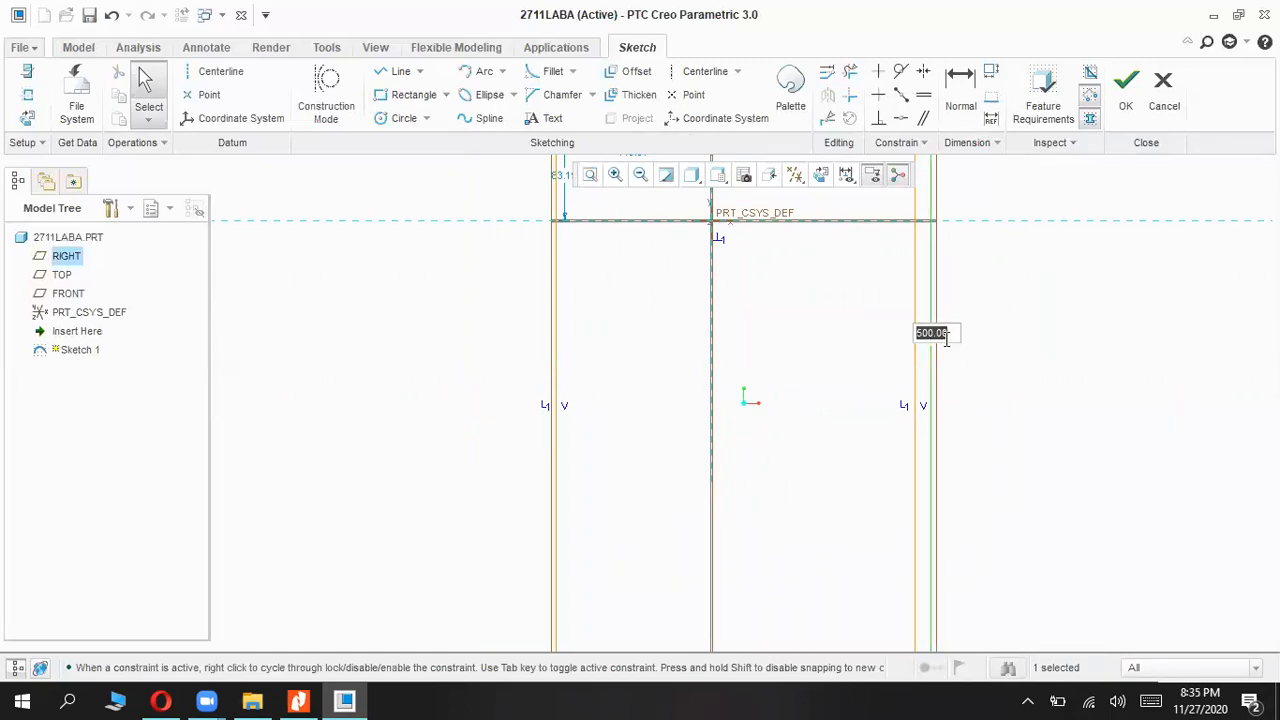
{"action": "type", "text": "50"}
{"action": "key", "text": "Return"}
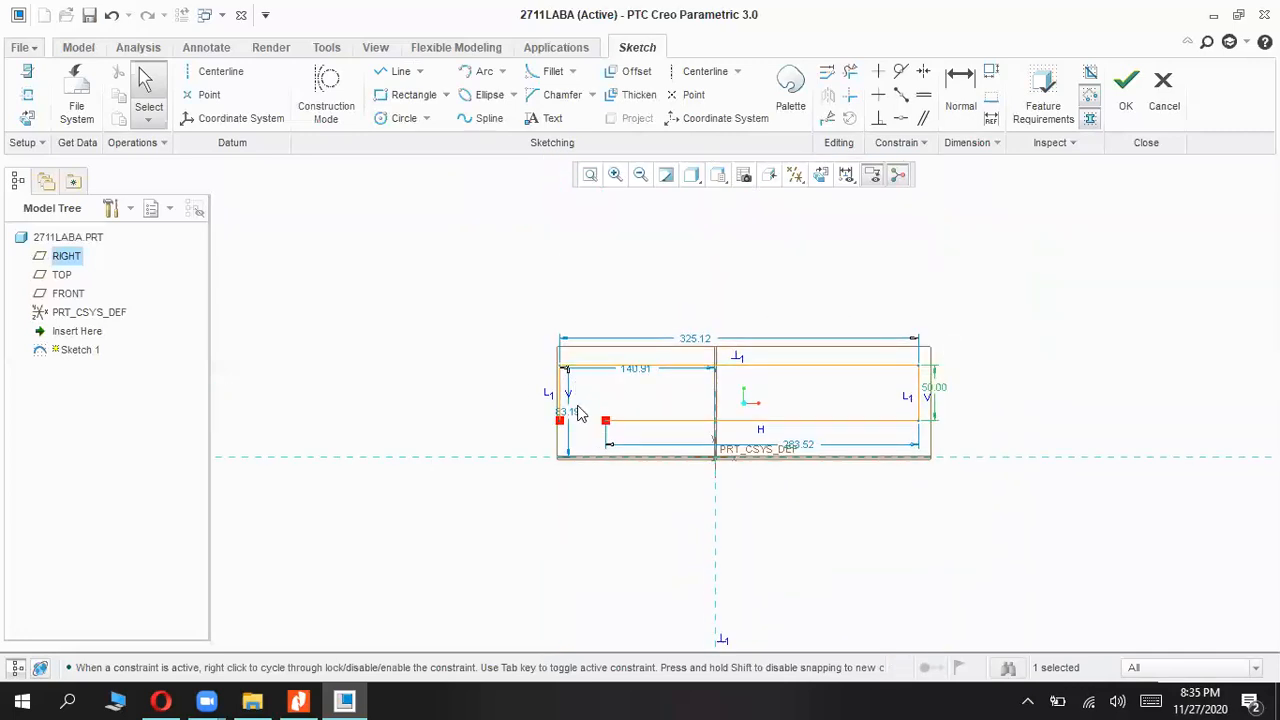
Step: Delete the bottom line that stops short of the left edge
{"action": "left_click", "coordinate": [560, 408]}
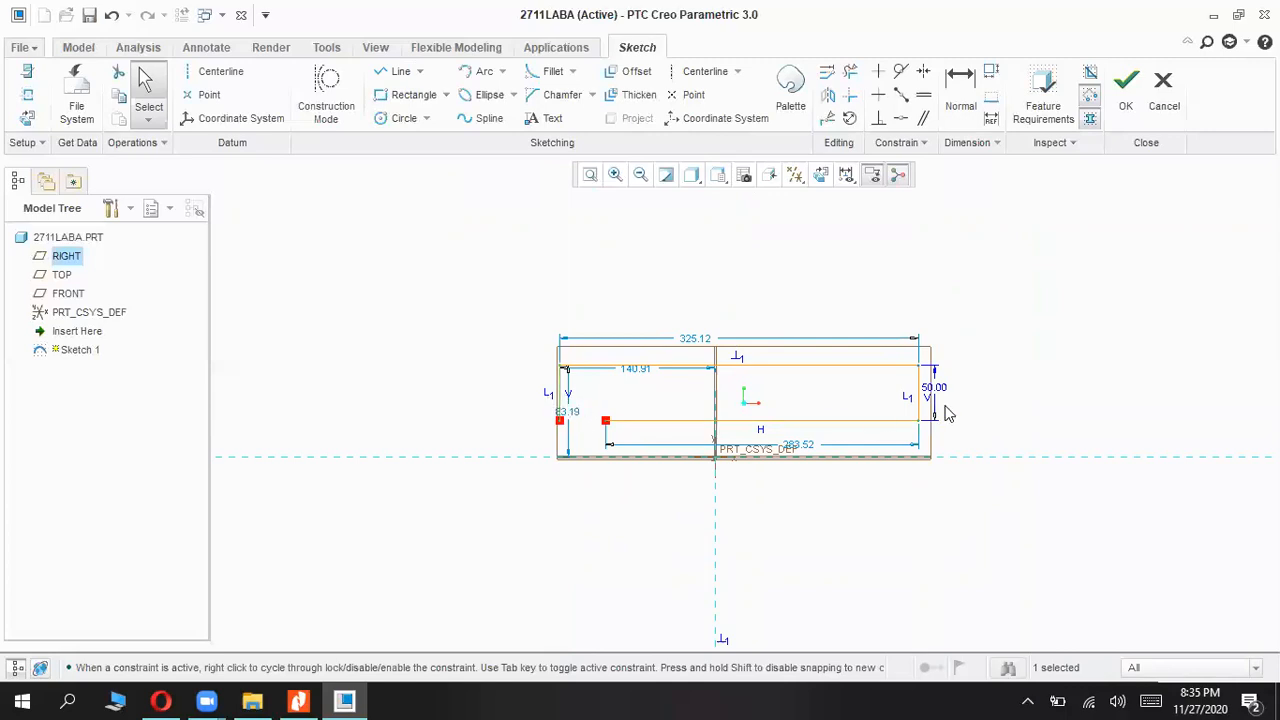
{"action": "left_click", "coordinate": [738, 364]}
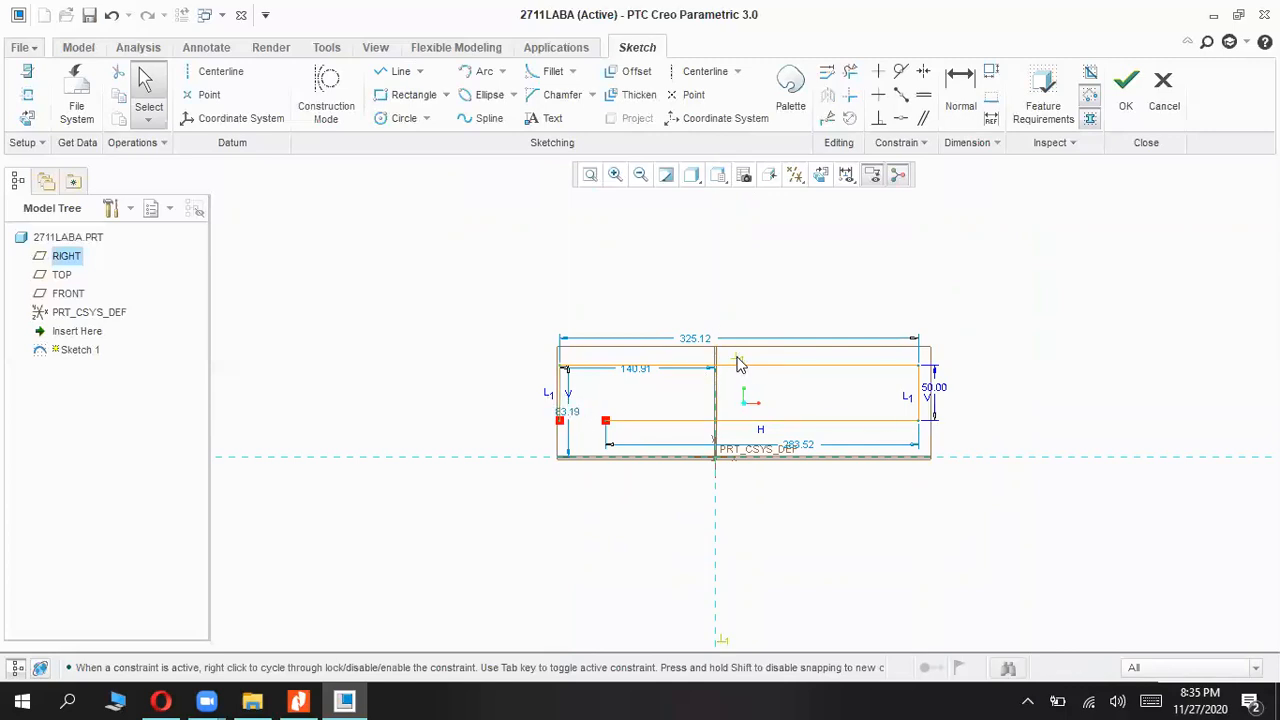
{"action": "left_click", "coordinate": [738, 367]}
{"action": "left_click", "coordinate": [738, 366]}
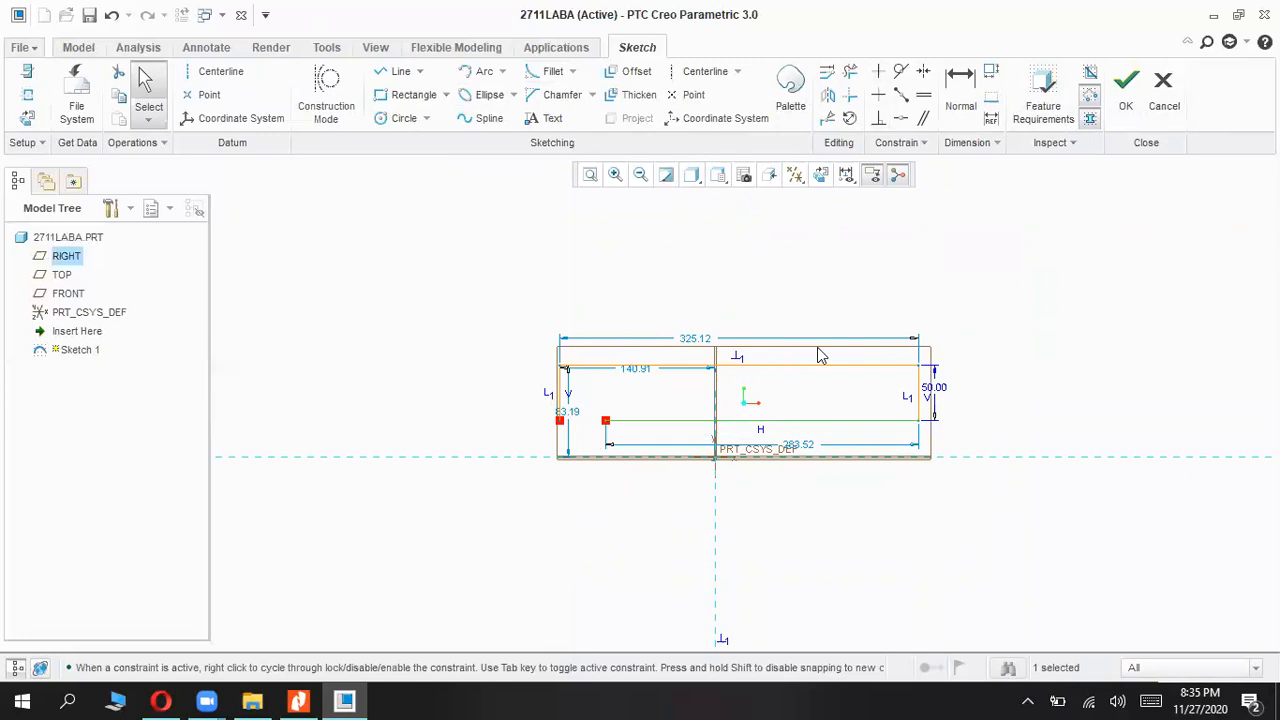
{"action": "key", "text": "Delete"}
Step: Close the profile with a horizontal line between the lower ends of the two side edges, and accept the sketch
{"action": "left_click", "coordinate": [393, 74]}
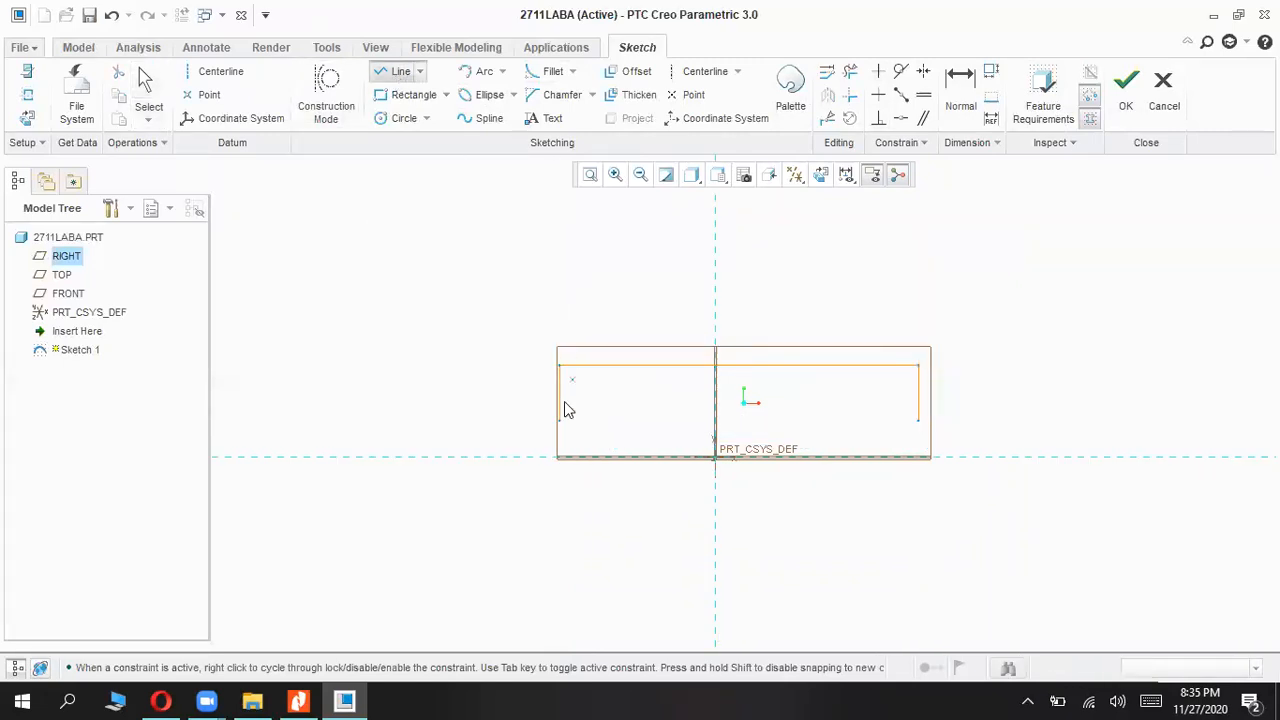
{"action": "left_click", "coordinate": [561, 427]}
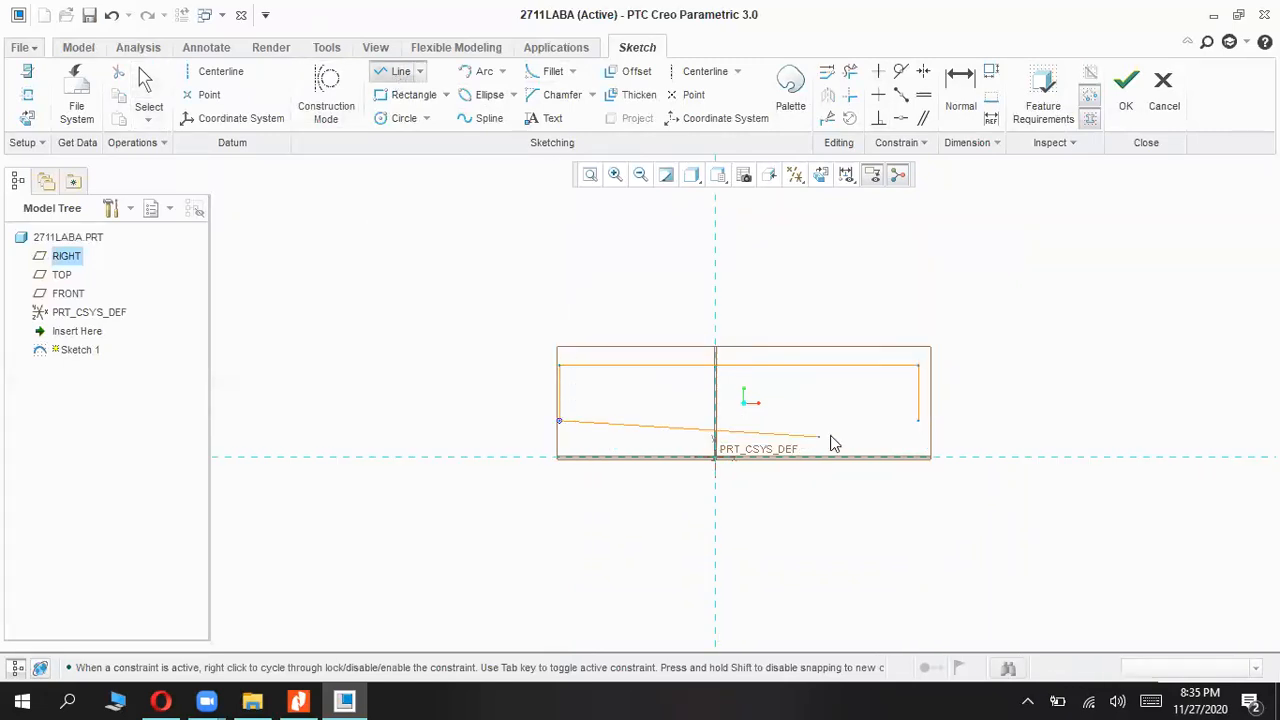
{"action": "left_click", "coordinate": [921, 429]}
{"action": "middle_click", "coordinate": [850, 506]}
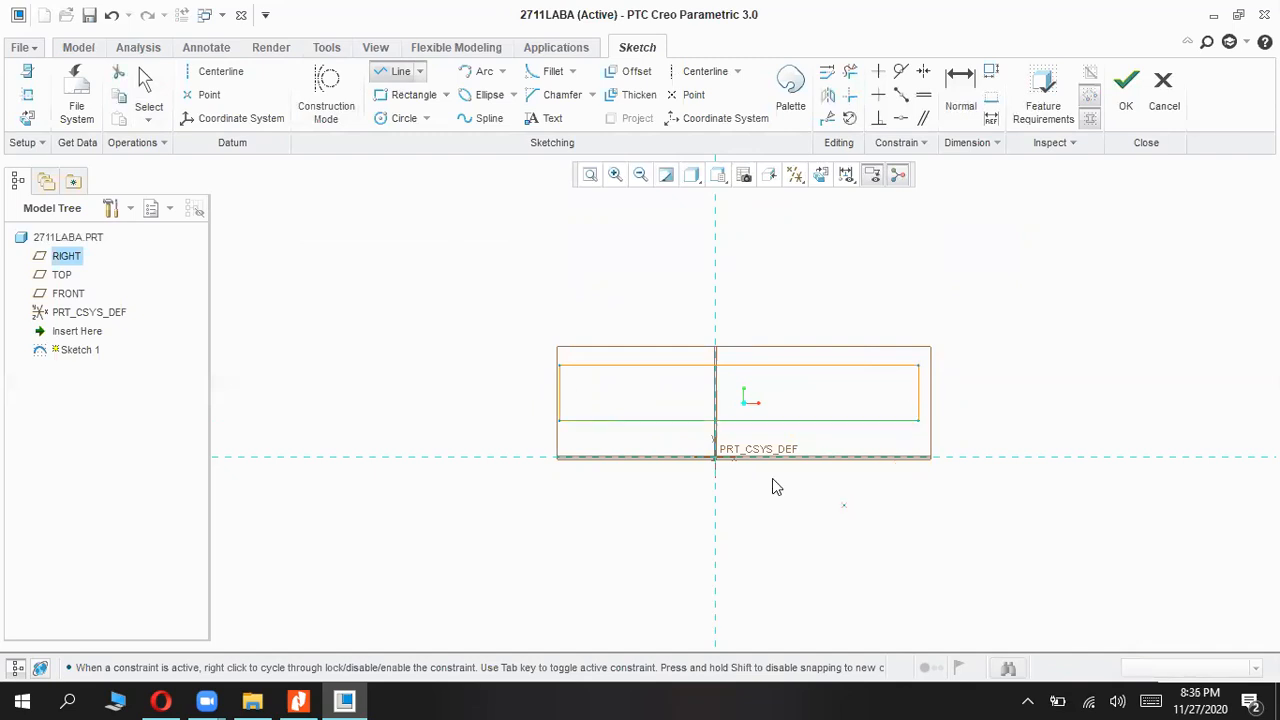
{"action": "middle_click", "coordinate": [408, 281]}
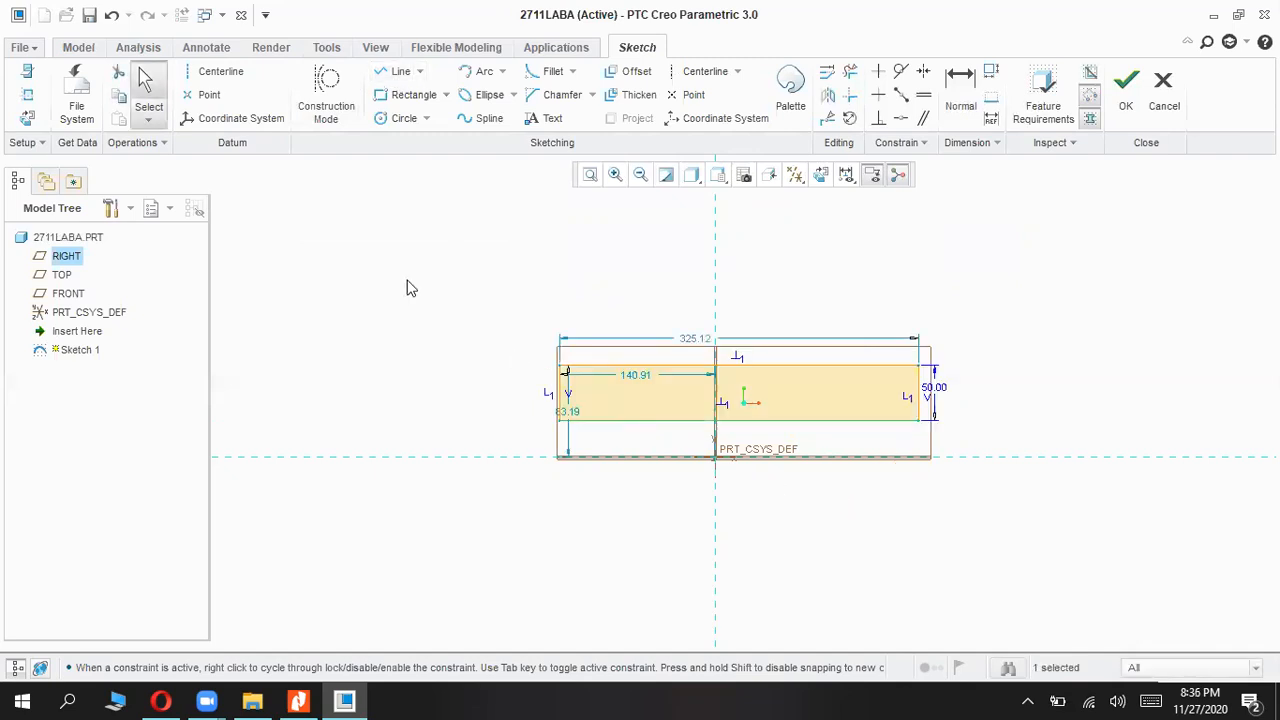
{"action": "left_click", "coordinate": [1125, 82]}
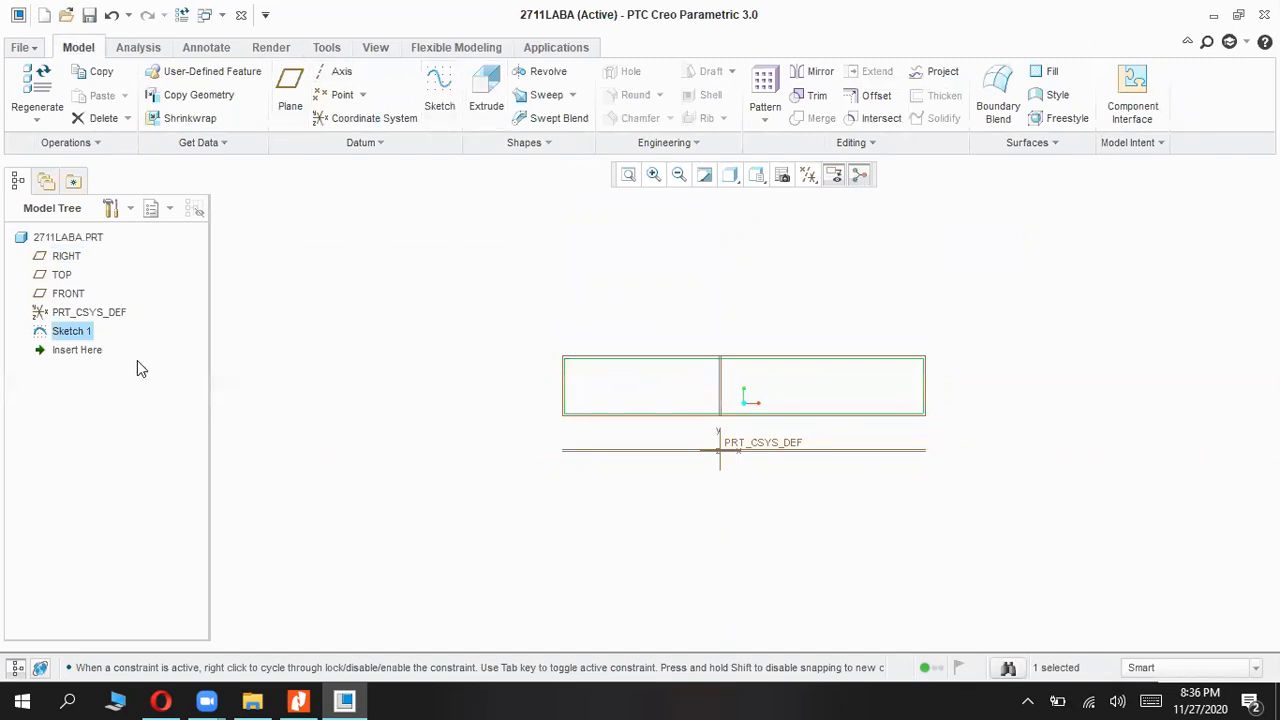
Step: Try extruding the closed rectangle to a depth of about 153, viewed in the standard orientation
{"action": "left_click", "coordinate": [486, 100]}
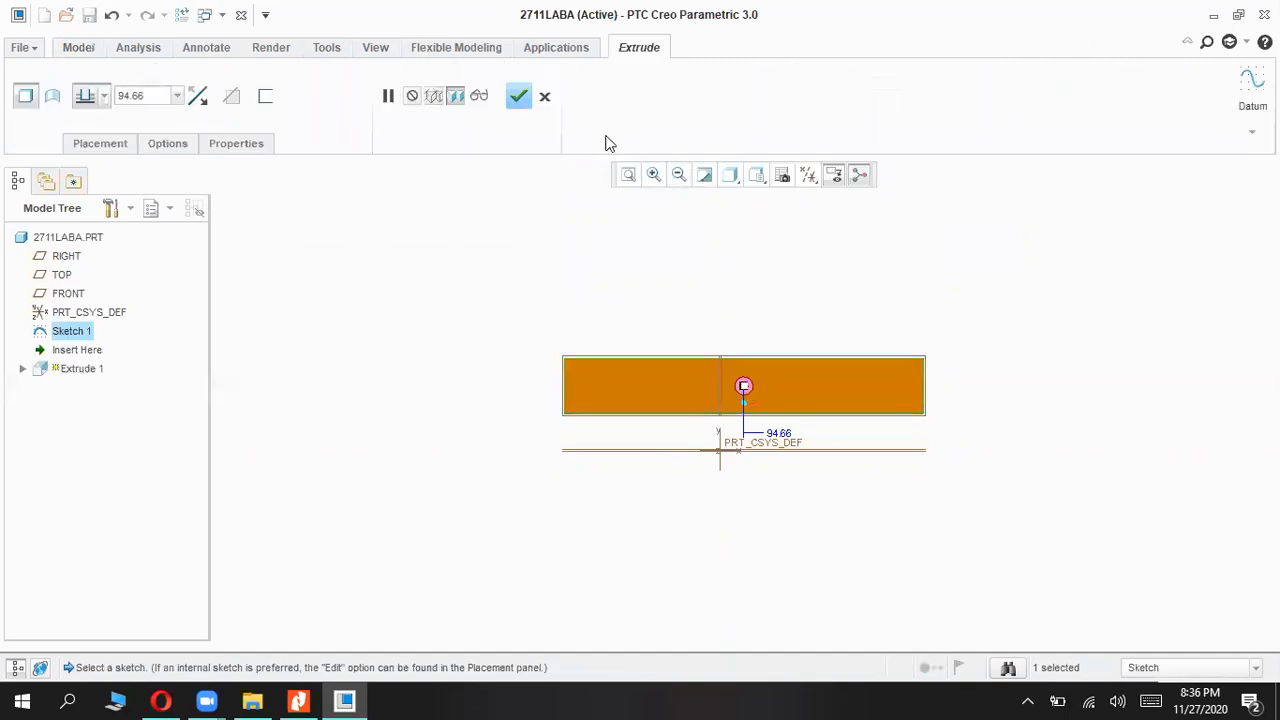
{"action": "left_click", "coordinate": [730, 176]}
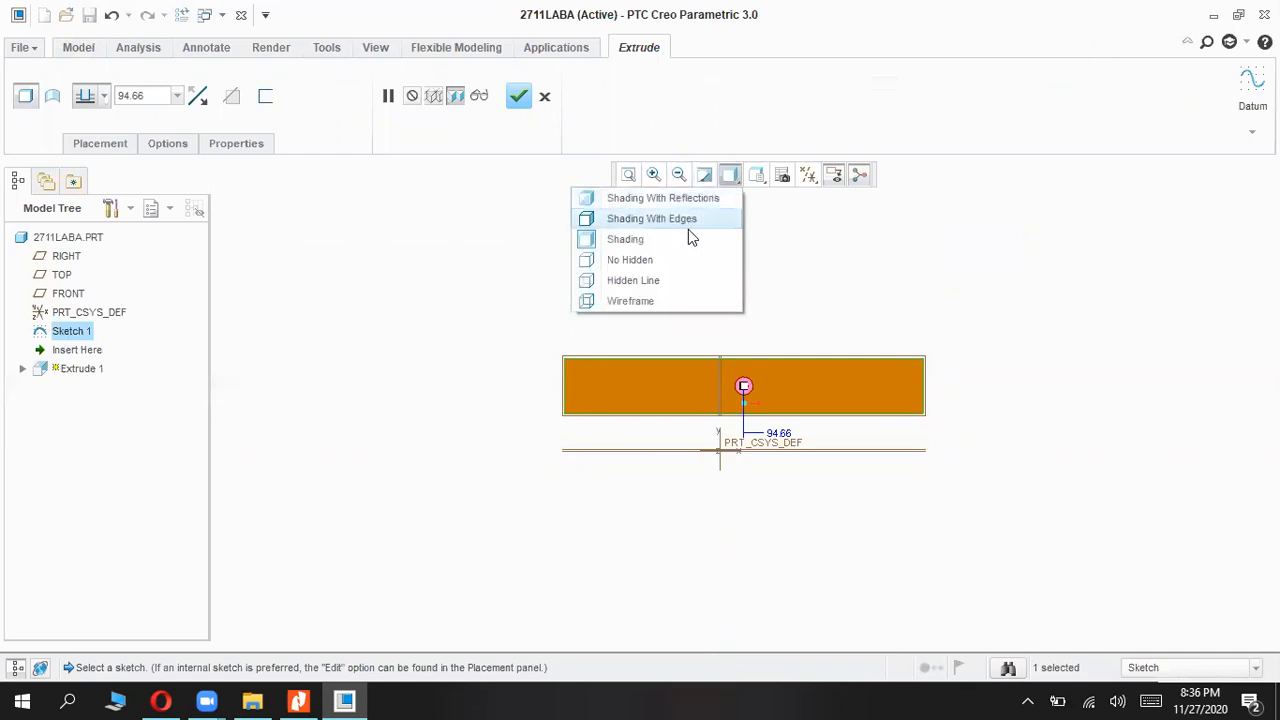
{"action": "left_click", "coordinate": [710, 170]}
{"action": "left_click", "coordinate": [730, 176]}
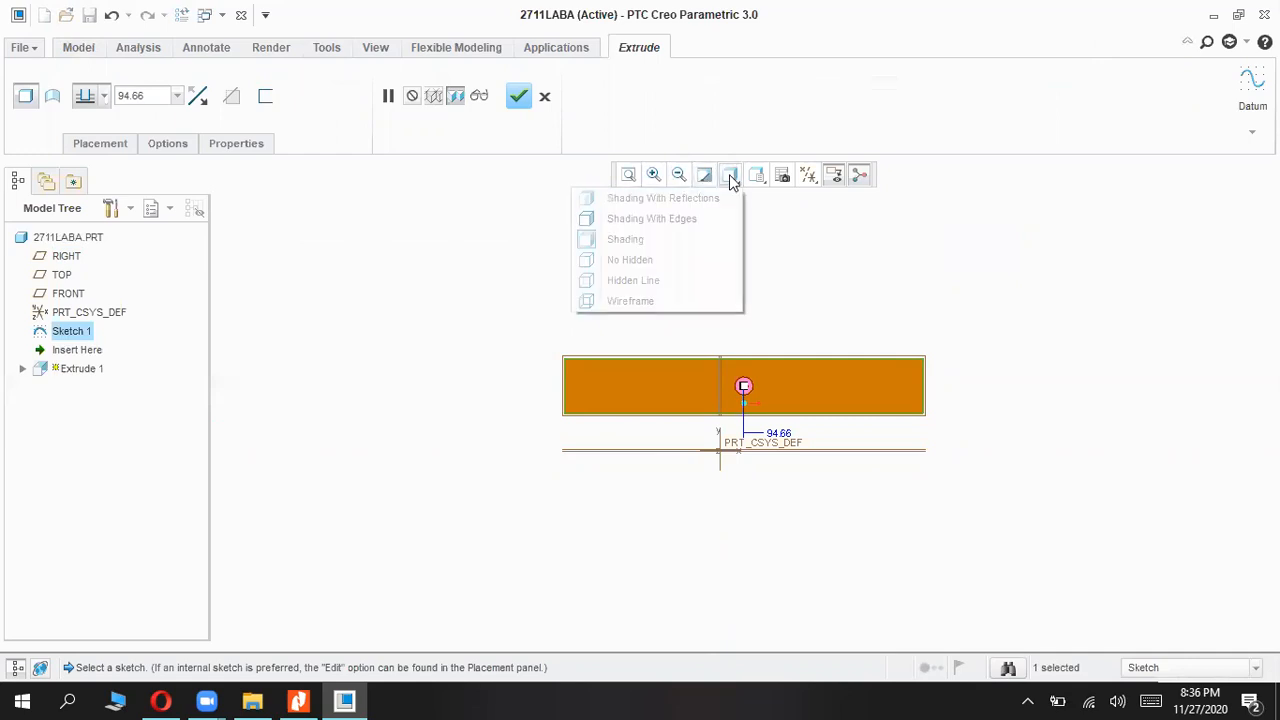
{"action": "left_click", "coordinate": [756, 176]}
{"action": "left_click", "coordinate": [703, 197]}
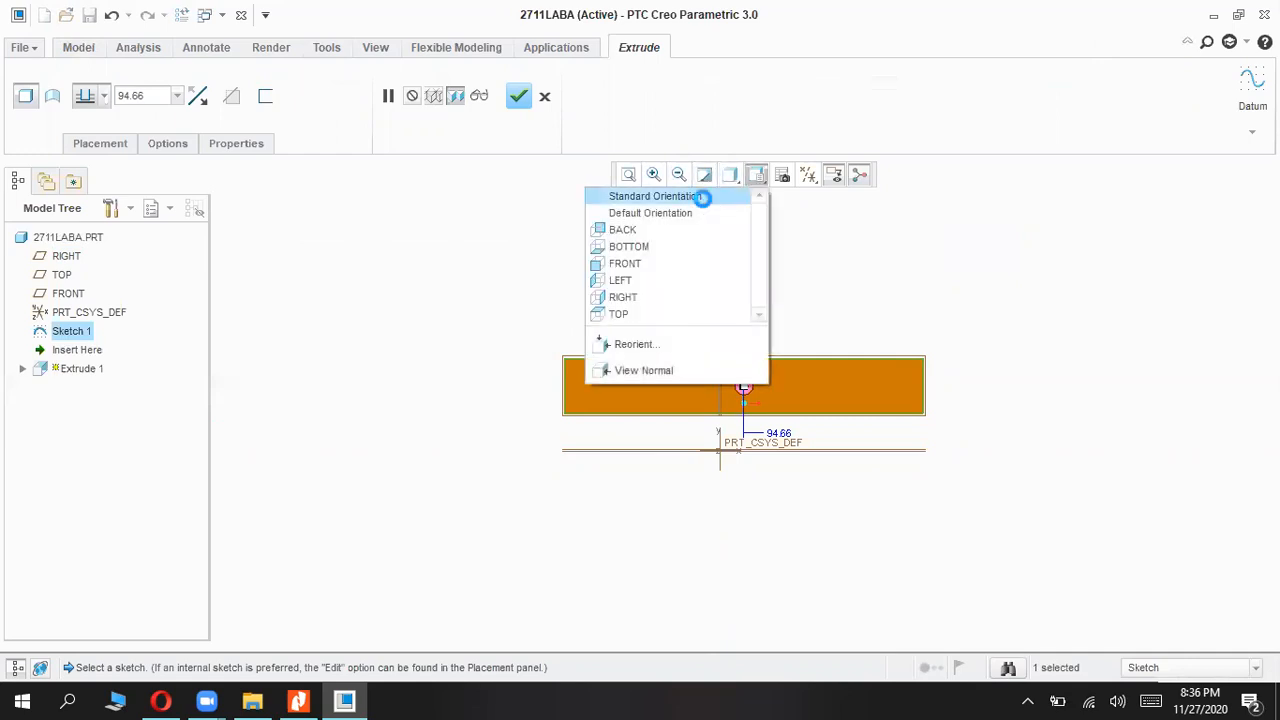
{"action": "left_click_drag", "start_coordinate": [707, 488], "coordinate": [785, 240]}
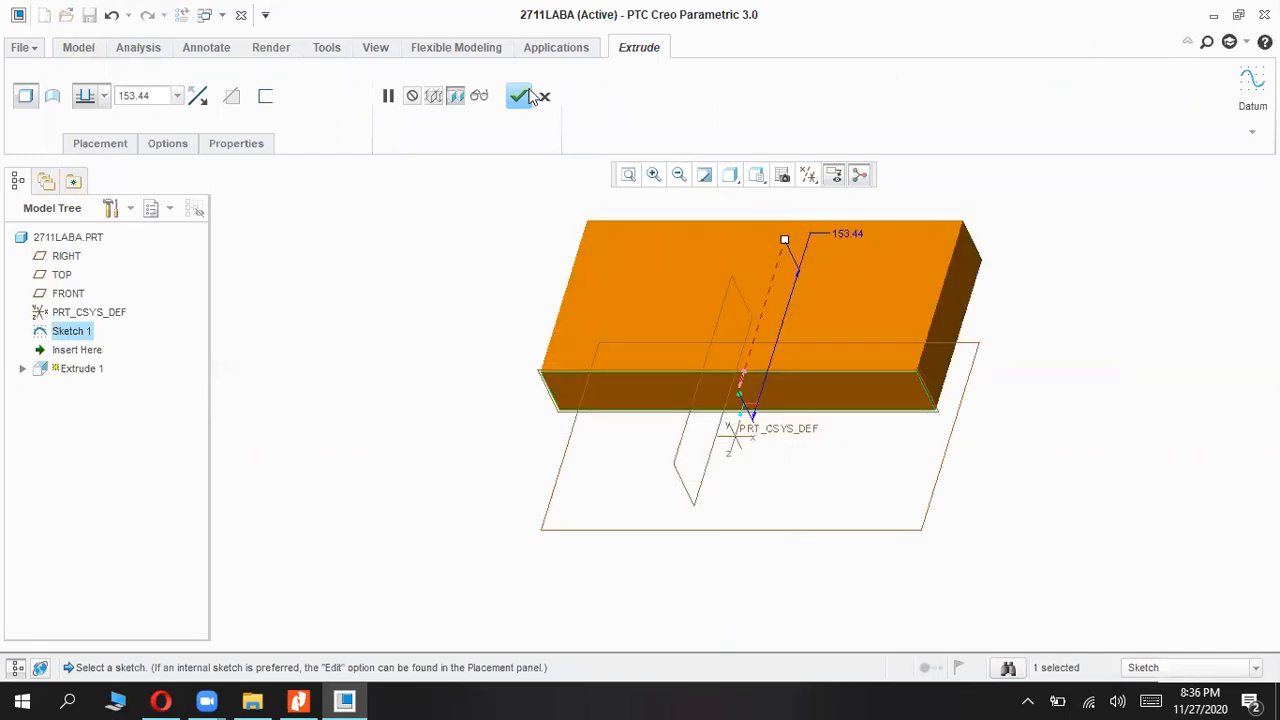
{"action": "left_click", "coordinate": [541, 95]}
{"action": "left_click", "coordinate": [636, 384]}
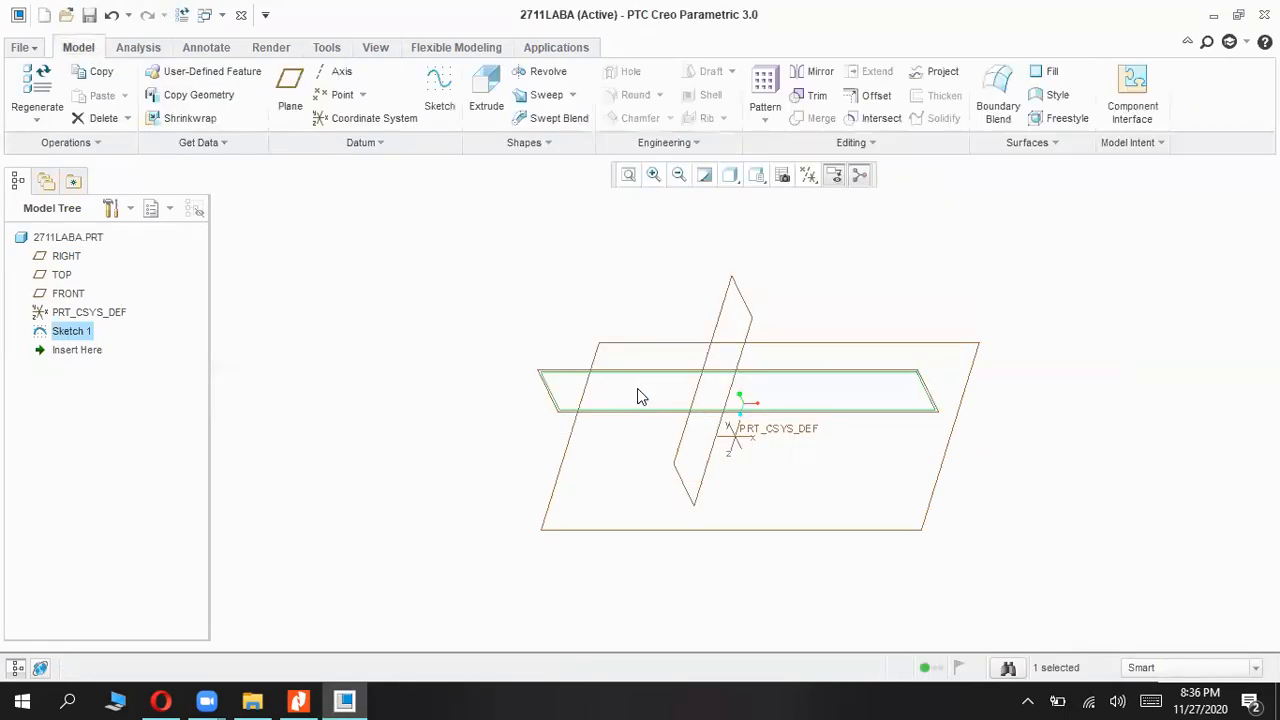
{"action": "left_click", "coordinate": [342, 380]}
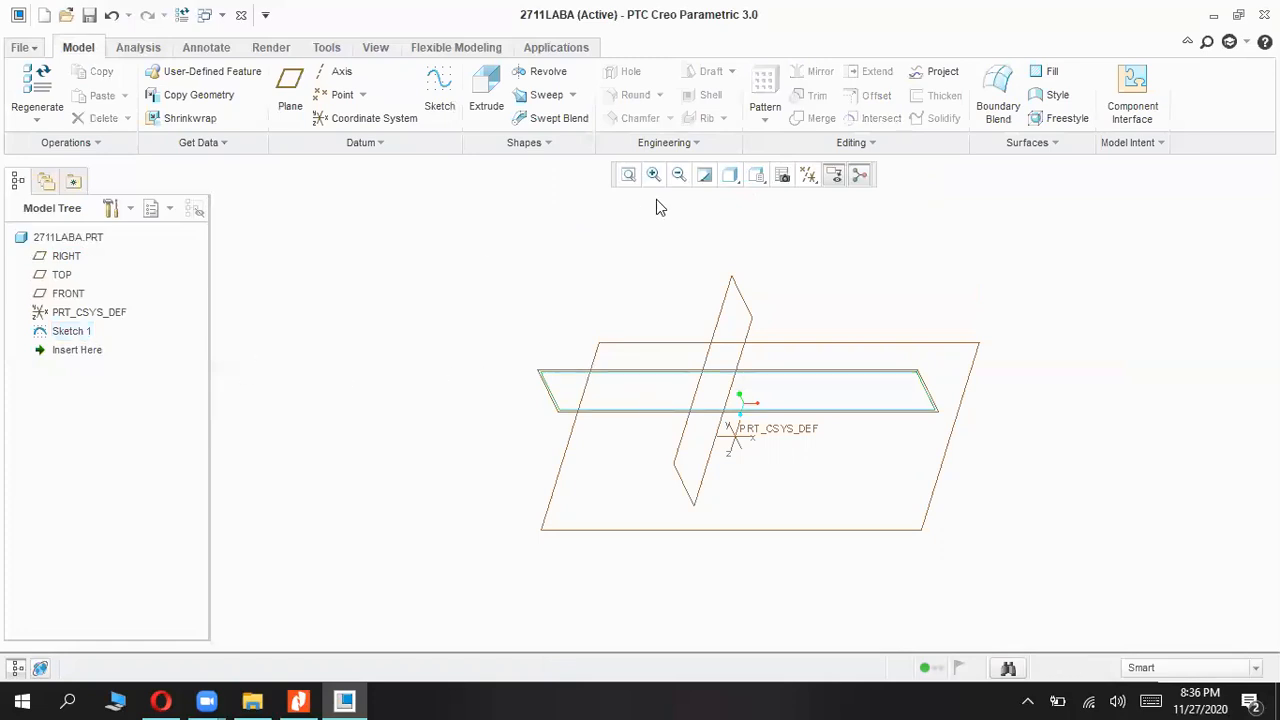
Step: Reopen the rectangle sketch for editing its definition
{"action": "left_click", "coordinate": [78, 332]}
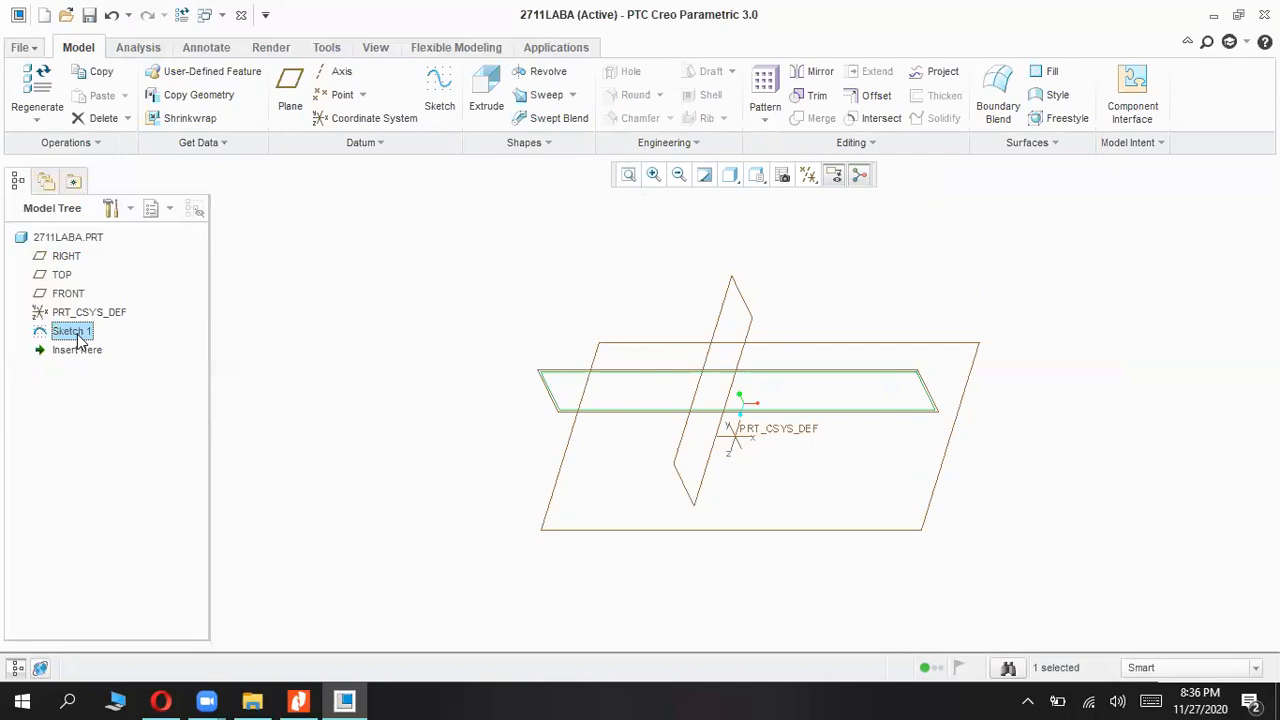
{"action": "right_click", "coordinate": [78, 336]}
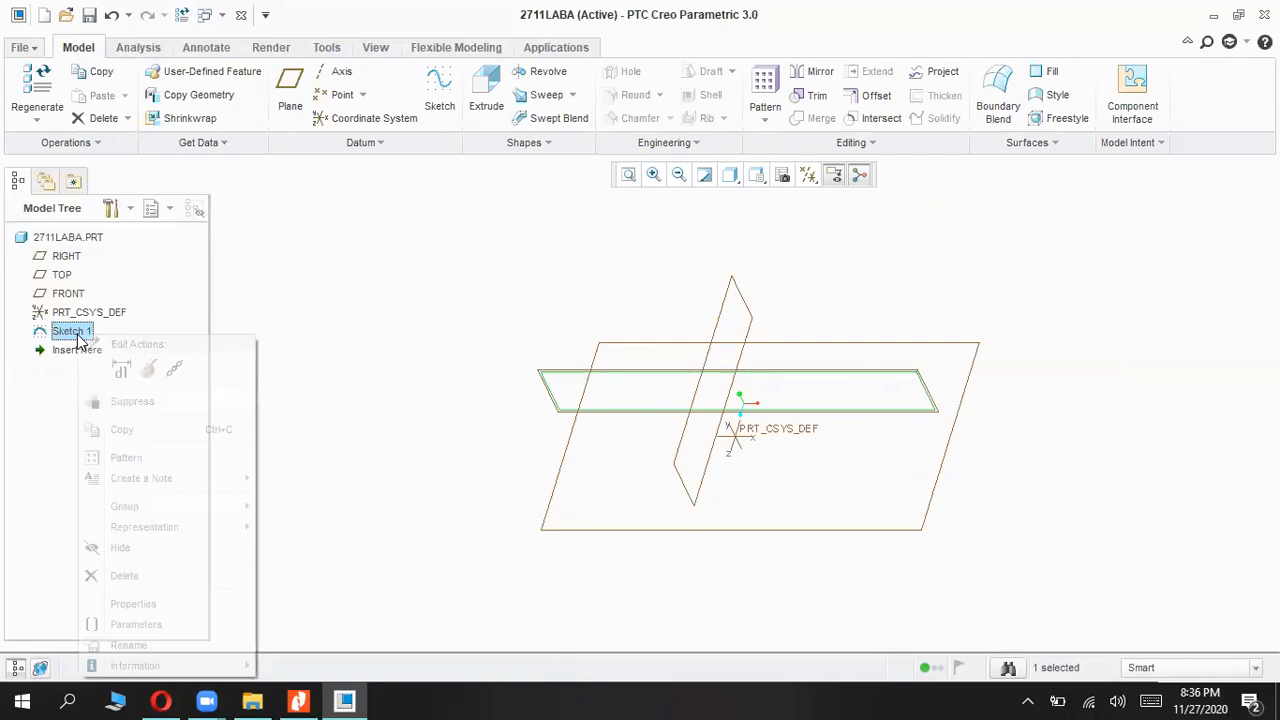
{"action": "left_click", "coordinate": [146, 369]}
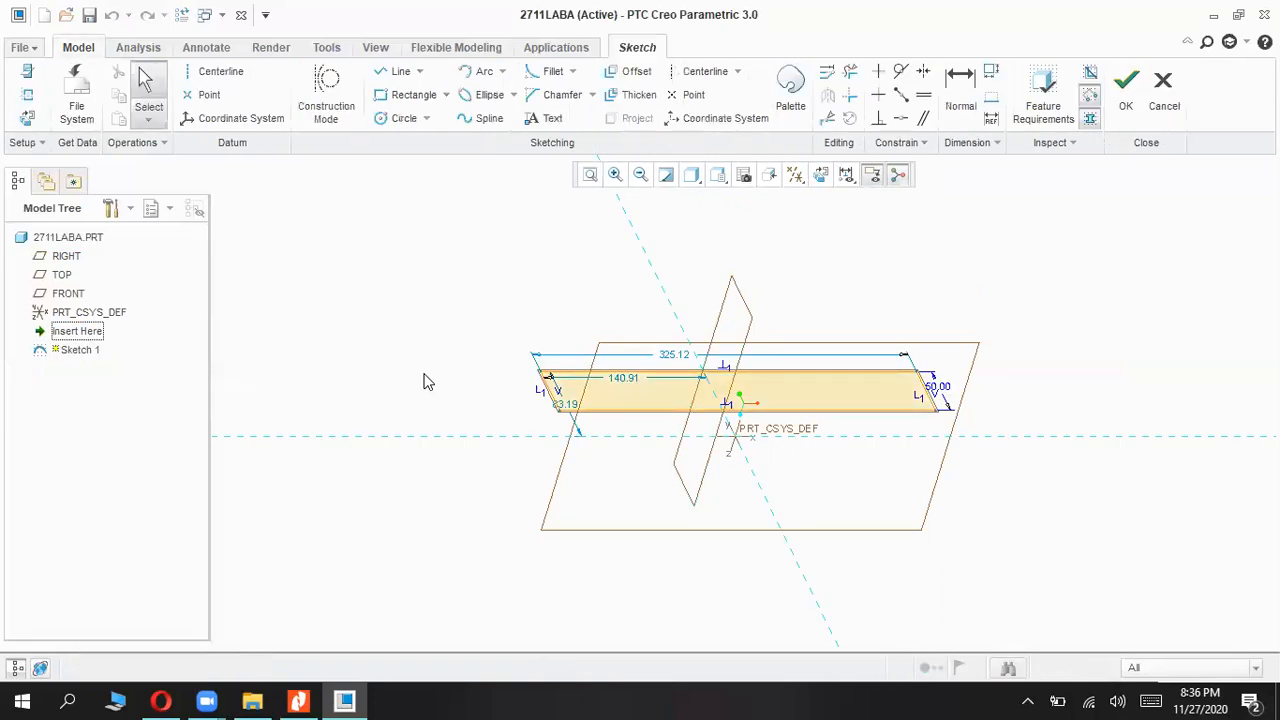
{"action": "left_click", "coordinate": [88, 354]}
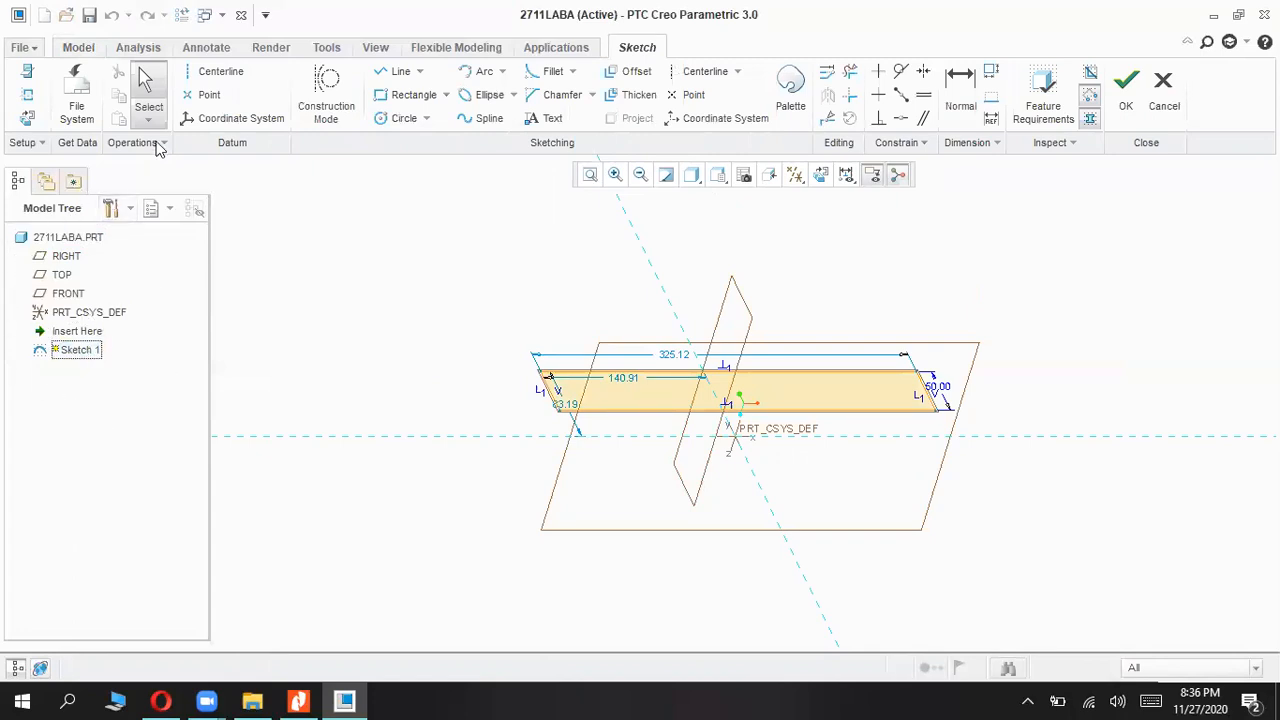
Step: Check the personal favorites and common folders, and open the working directory's contents
{"action": "left_click", "coordinate": [75, 180]}
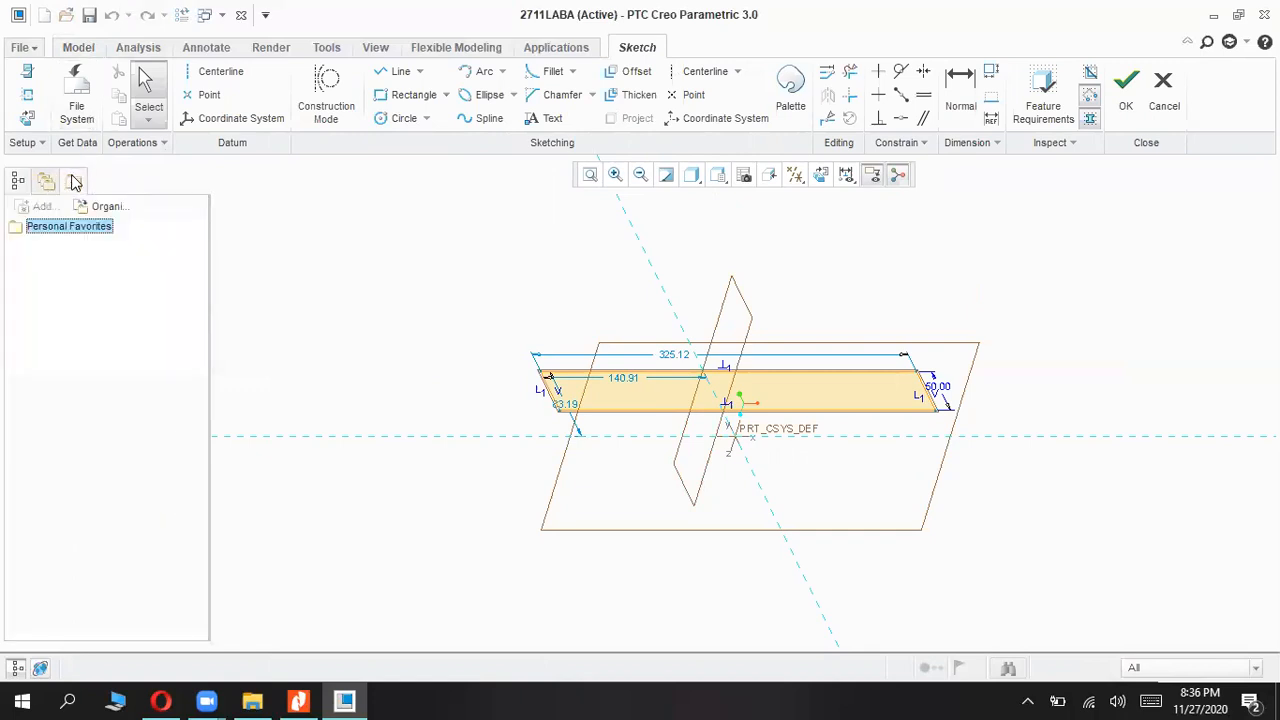
{"action": "left_click", "coordinate": [46, 182]}
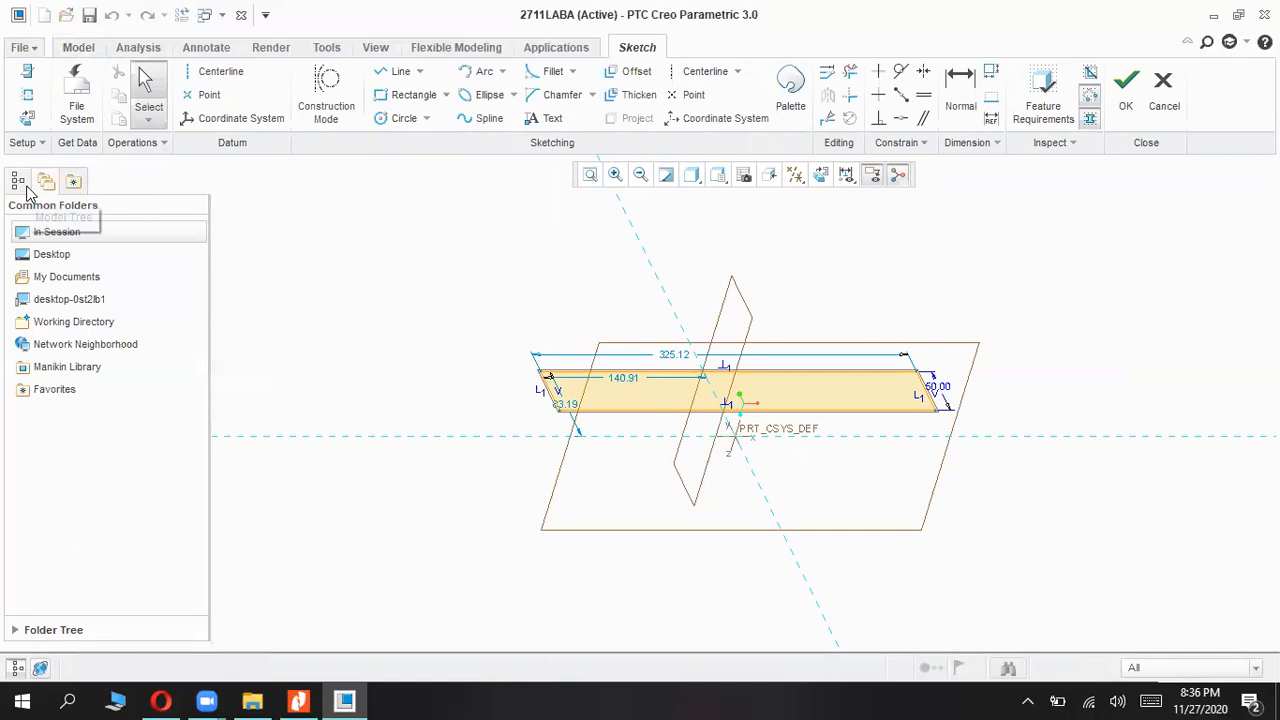
{"action": "left_click", "coordinate": [110, 328]}
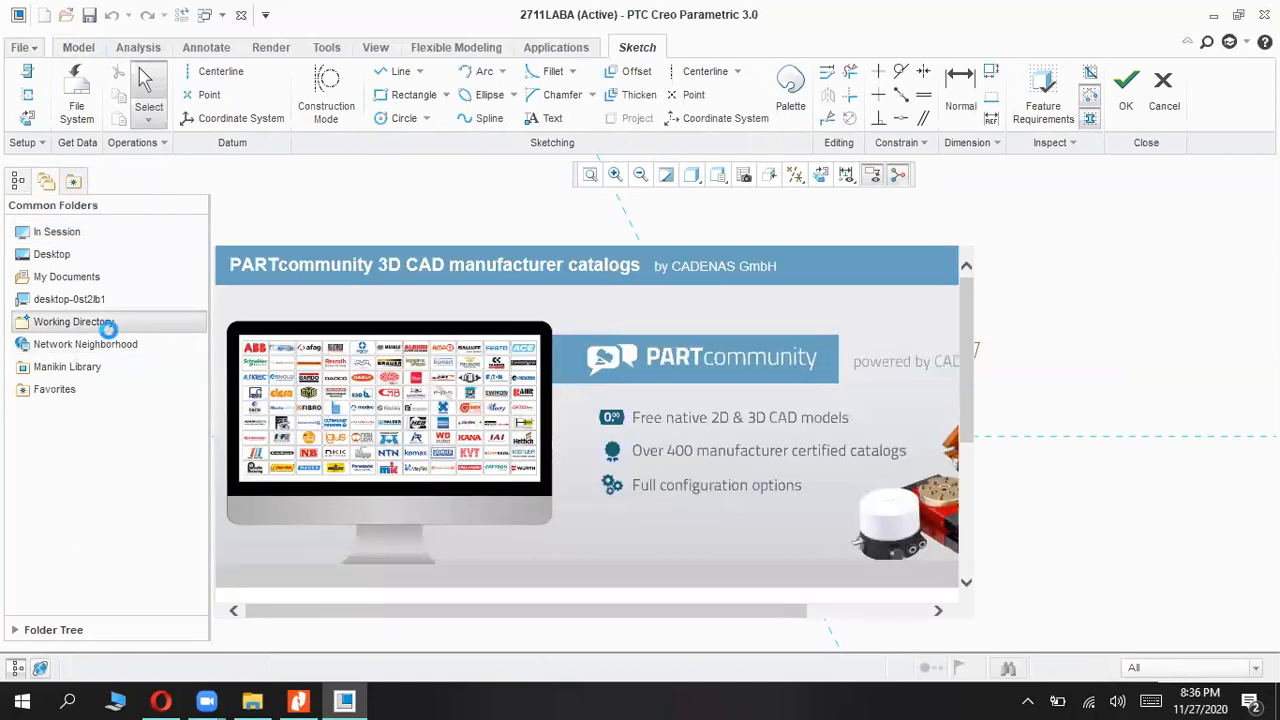
{"action": "left_click", "coordinate": [967, 208]}
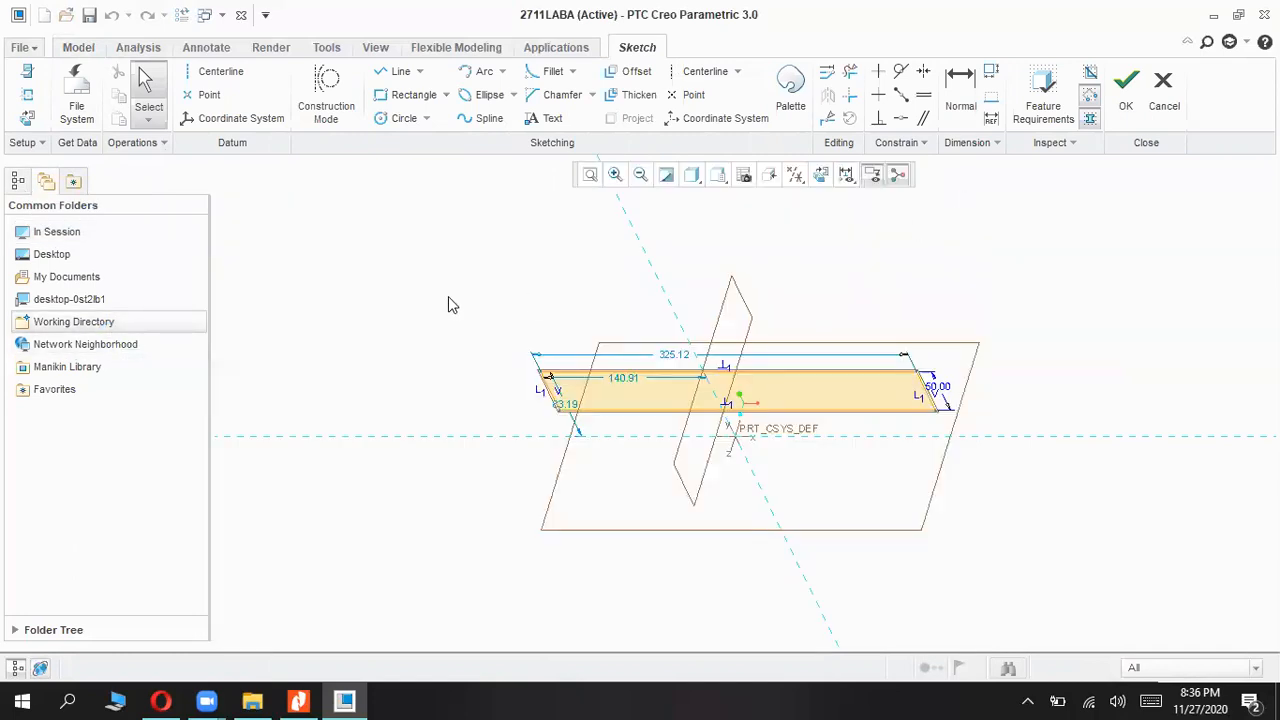
{"action": "left_click", "coordinate": [103, 322]}
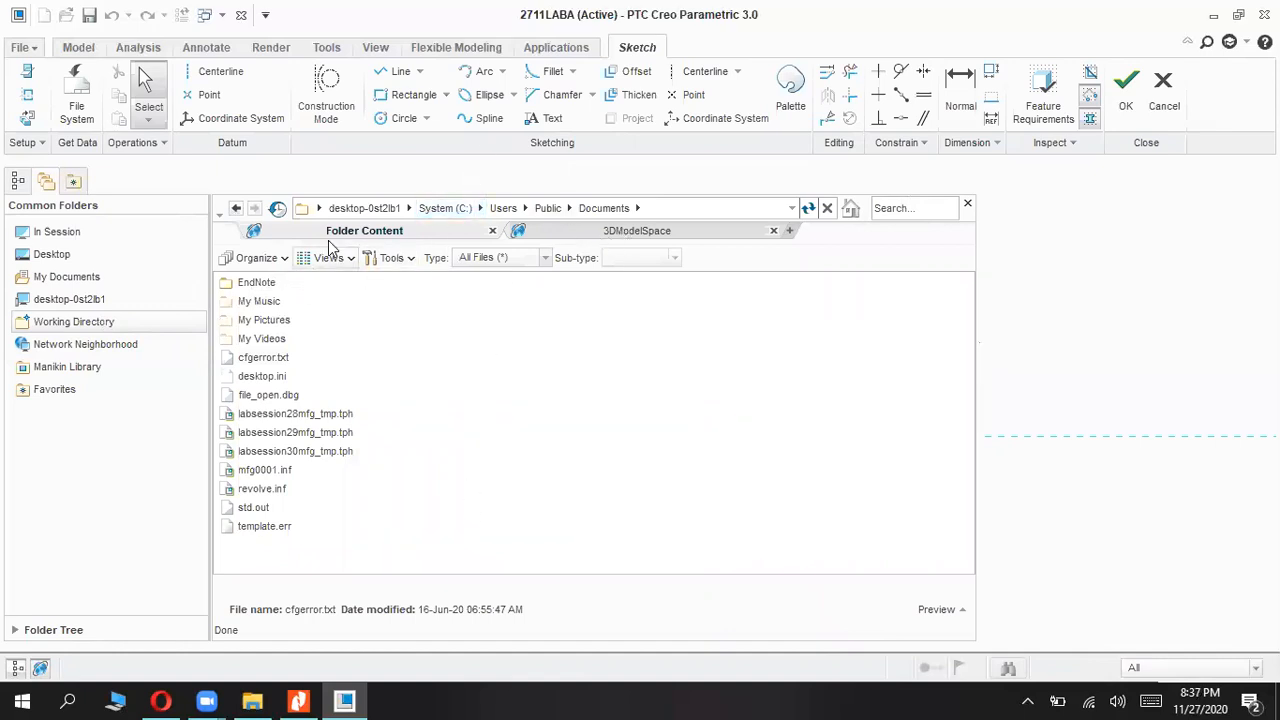
{"action": "left_click", "coordinate": [106, 321]}
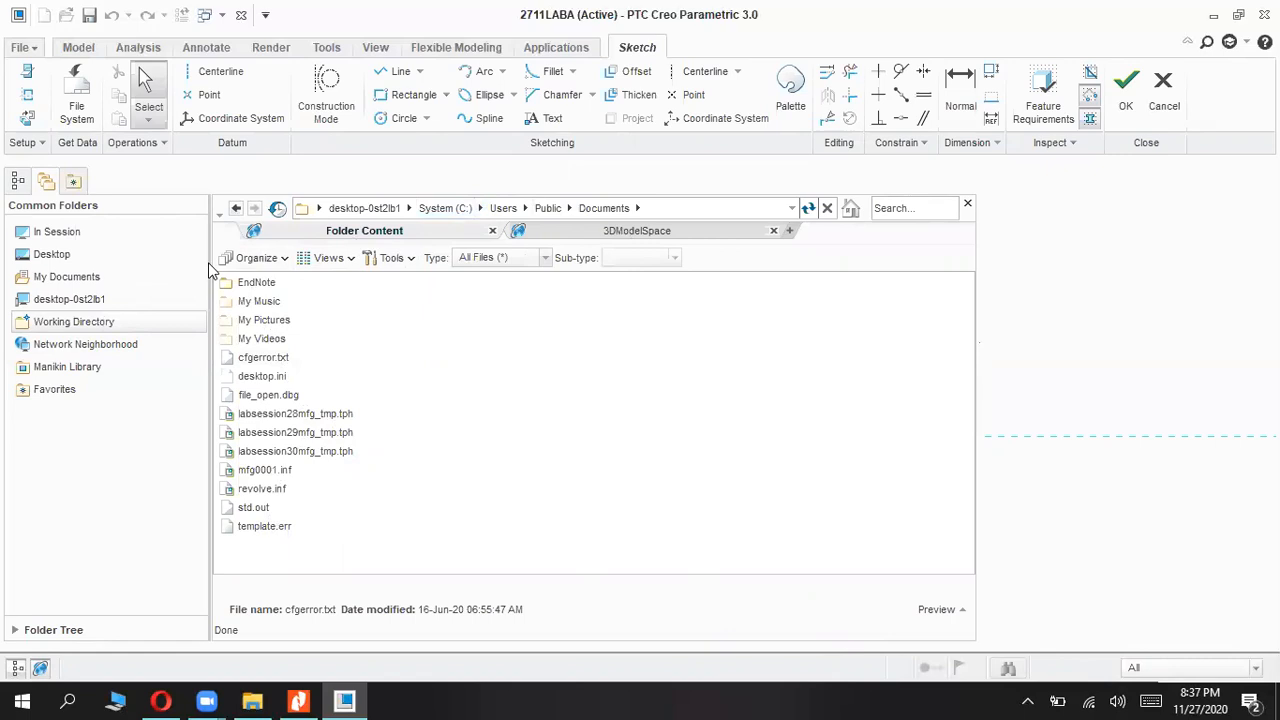
Step: Examine the organizing options offered for the working directory's files and folders
{"action": "left_click", "coordinate": [268, 262]}
{"action": "left_click", "coordinate": [306, 258]}
{"action": "left_click", "coordinate": [334, 258]}
{"action": "left_click", "coordinate": [268, 261]}
{"action": "left_click", "coordinate": [268, 262]}
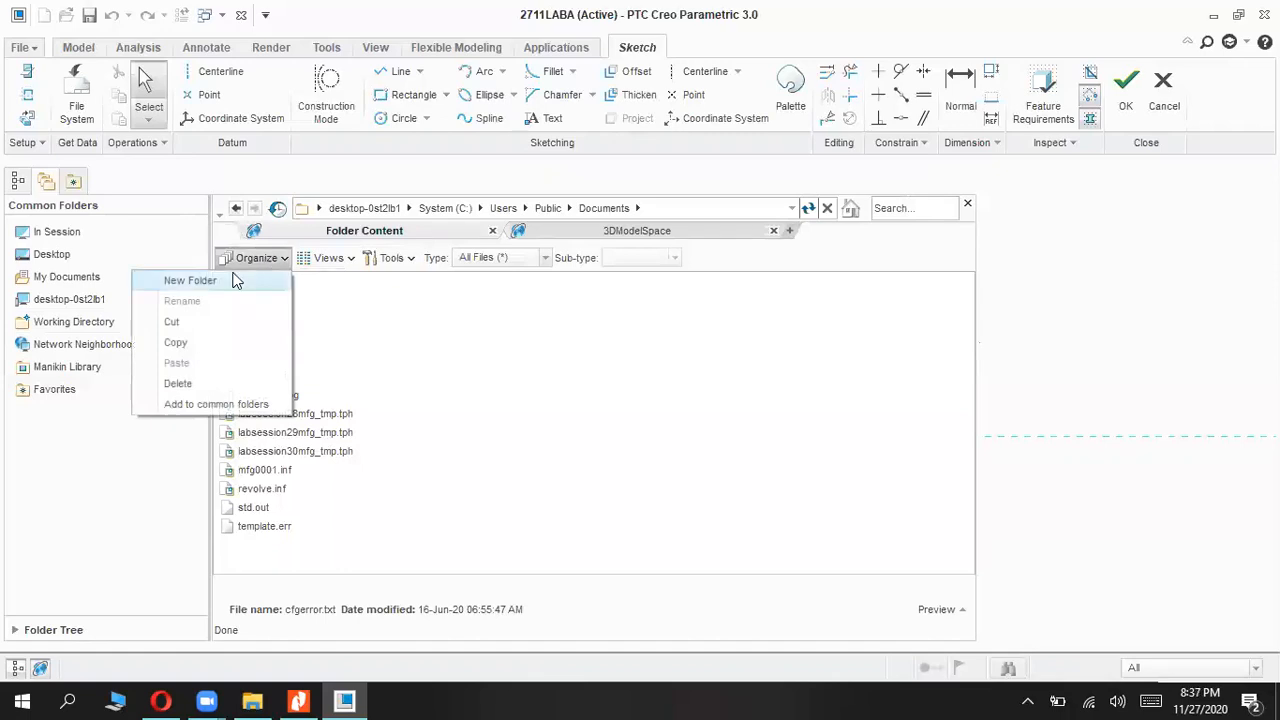
Step: Close the folder browser and finish editing the rectangle sketch, keeping its geometry
{"action": "left_click", "coordinate": [524, 378]}
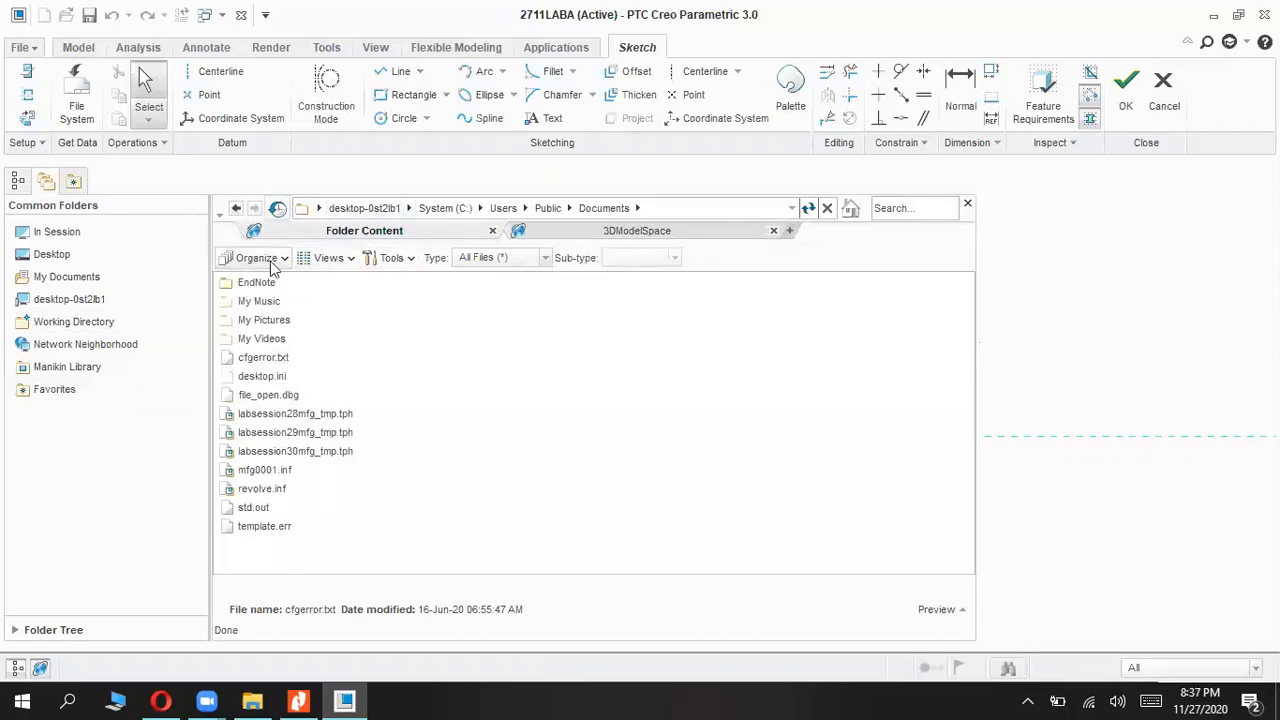
{"action": "left_click", "coordinate": [967, 205]}
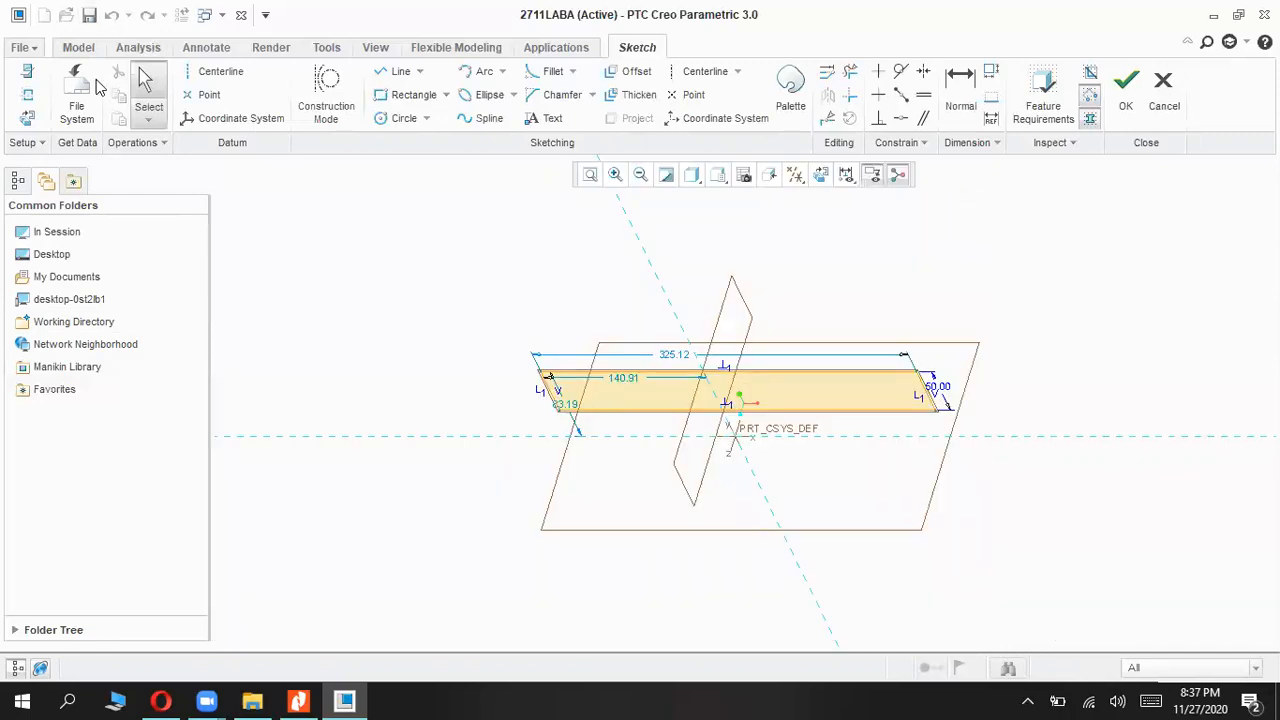
{"action": "left_click", "coordinate": [1126, 84]}
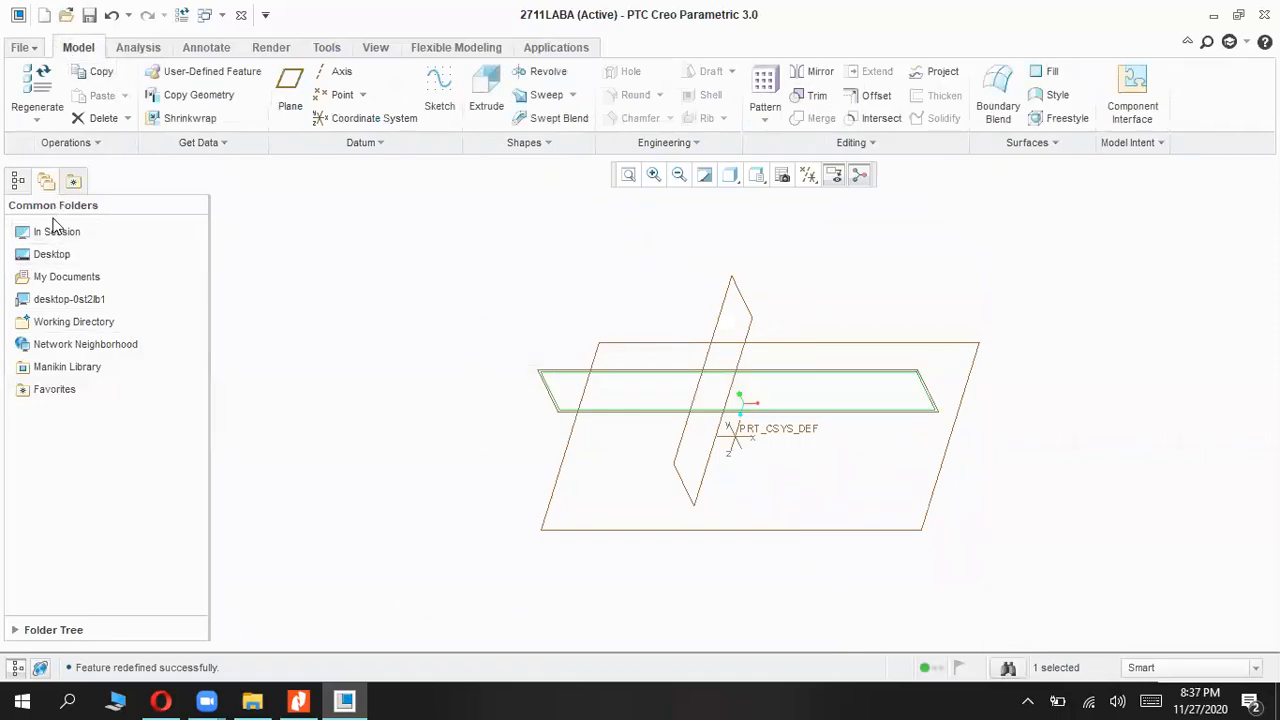
Step: Examine the files currently in session, including 2711lab.prt and s2d0001.sec
{"action": "left_click", "coordinate": [58, 236]}
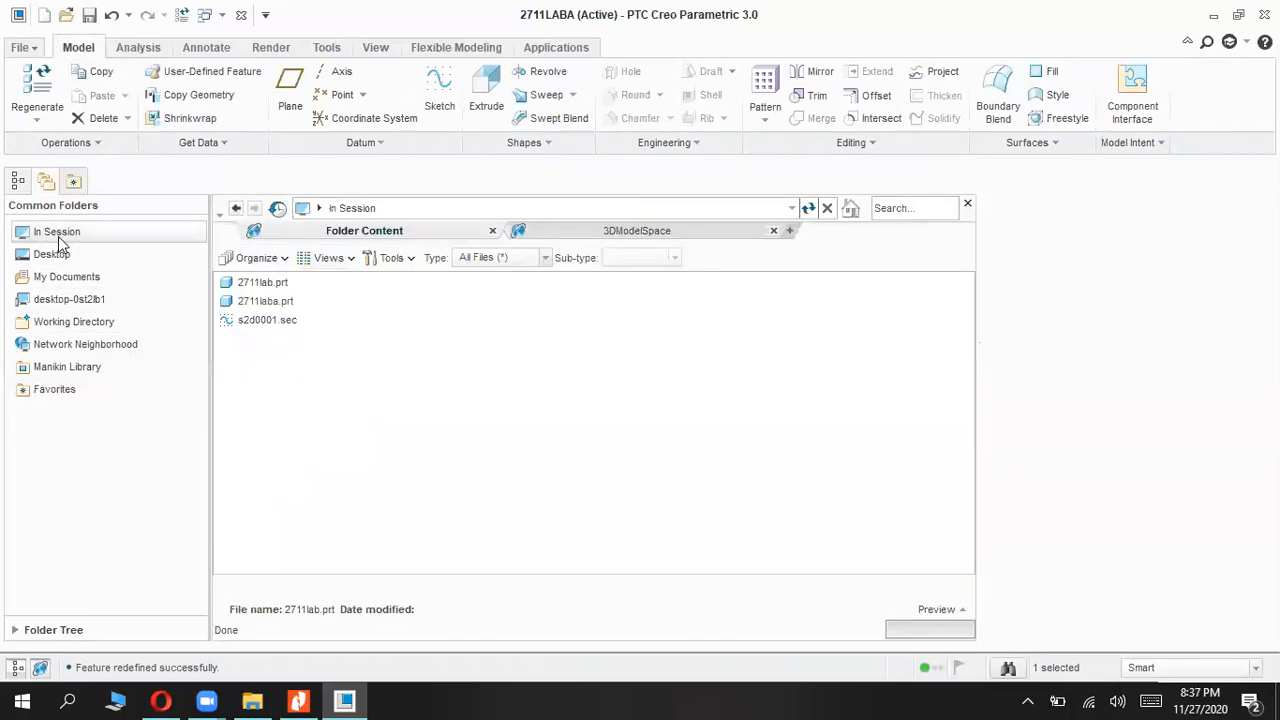
{"action": "left_click", "coordinate": [270, 287]}
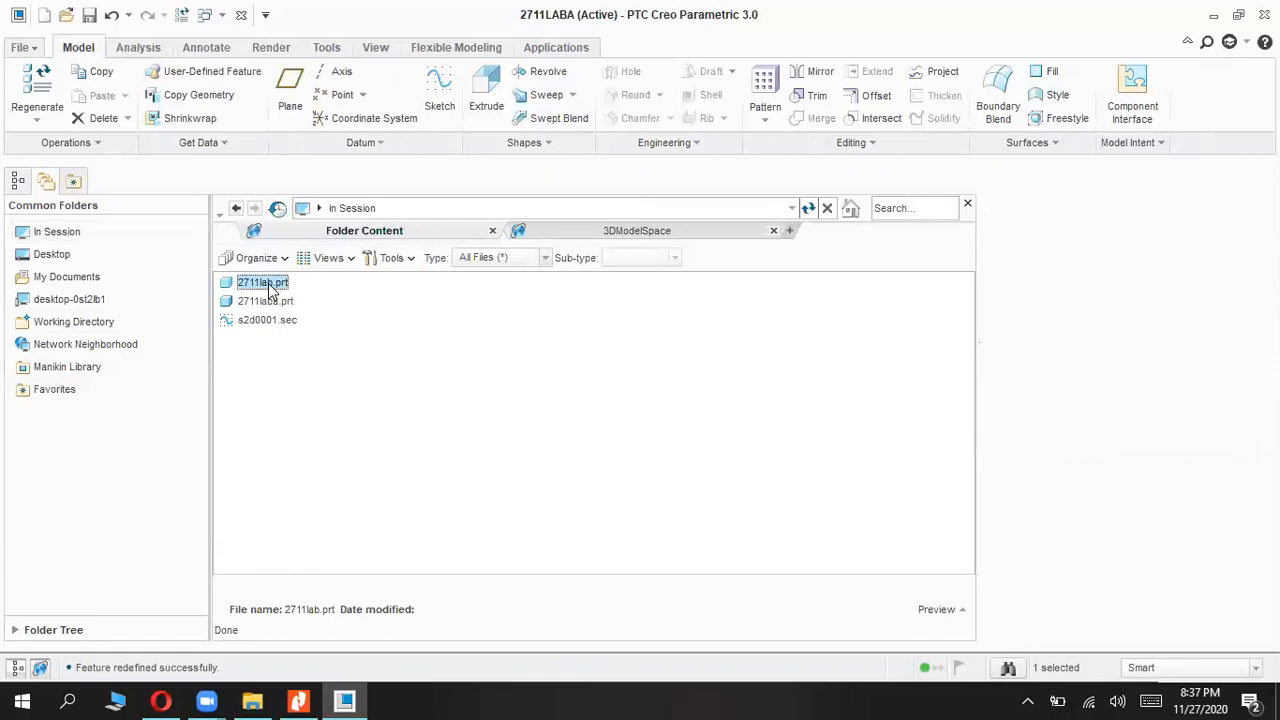
{"action": "left_click", "coordinate": [262, 322]}
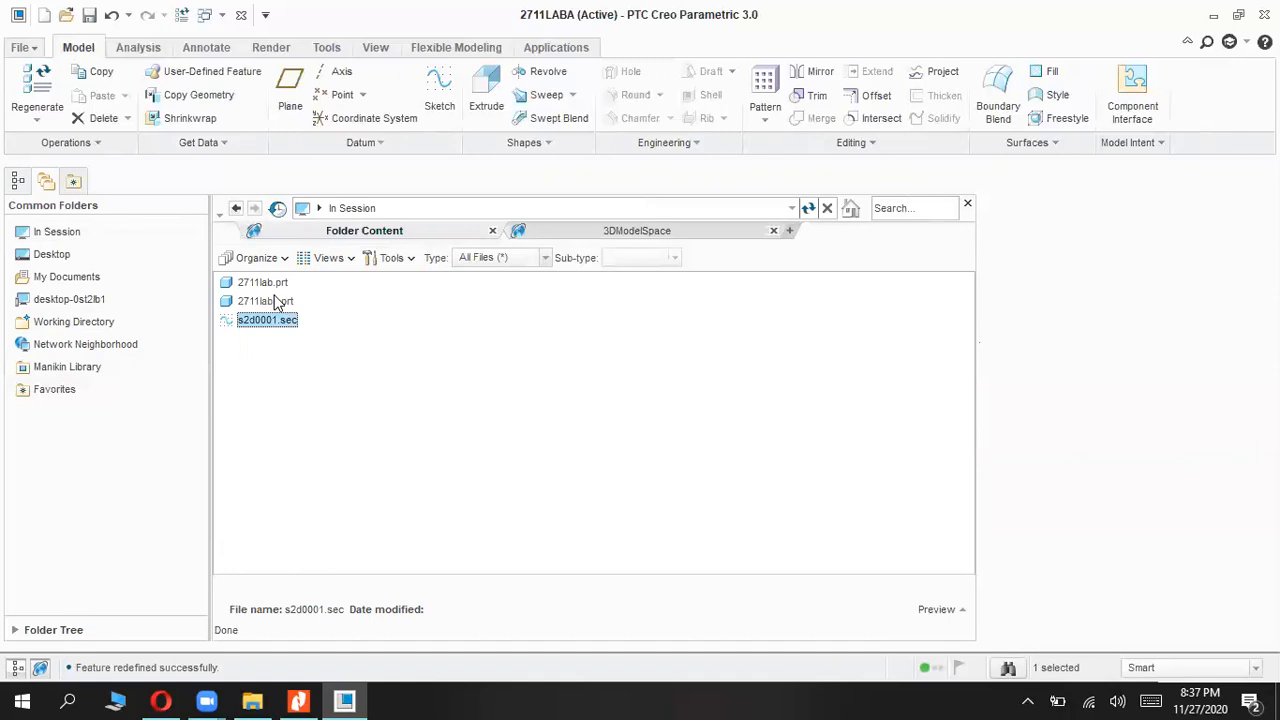
{"action": "left_click", "coordinate": [285, 282]}
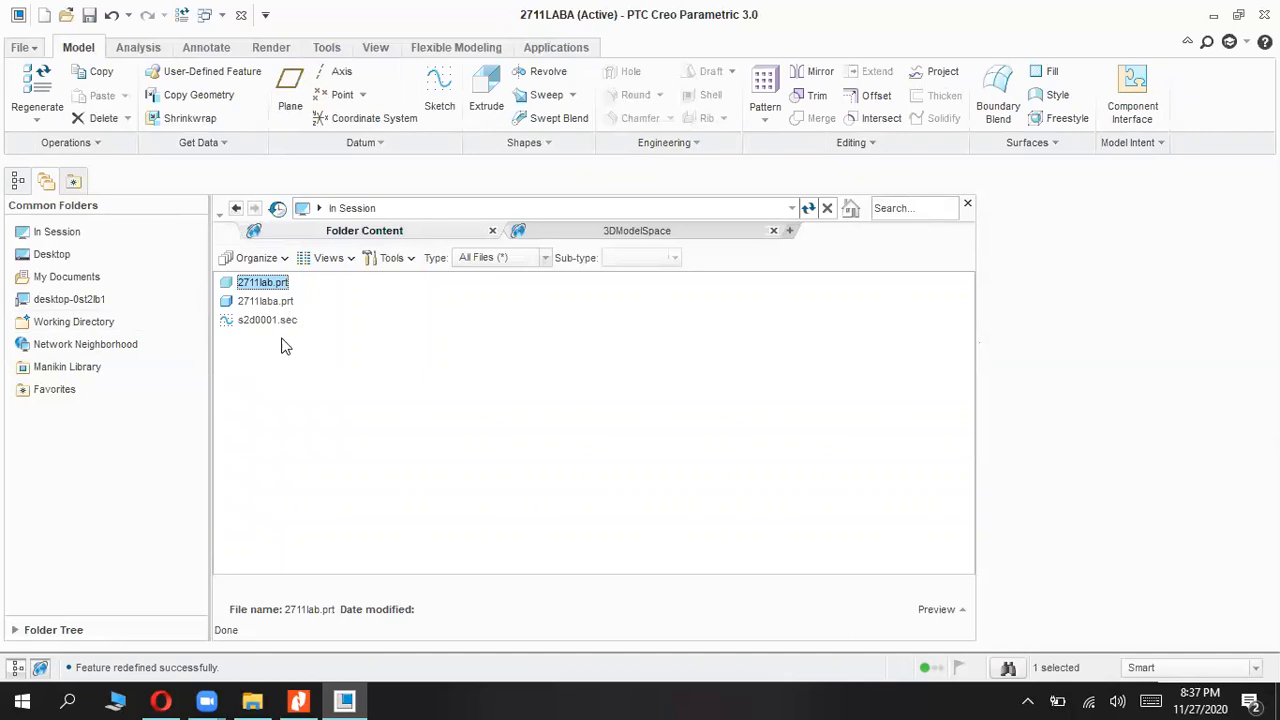
Step: Look over the working directory's contents and file type filter, then check the personal favorites and return to the common folders
{"action": "left_click", "coordinate": [86, 290]}
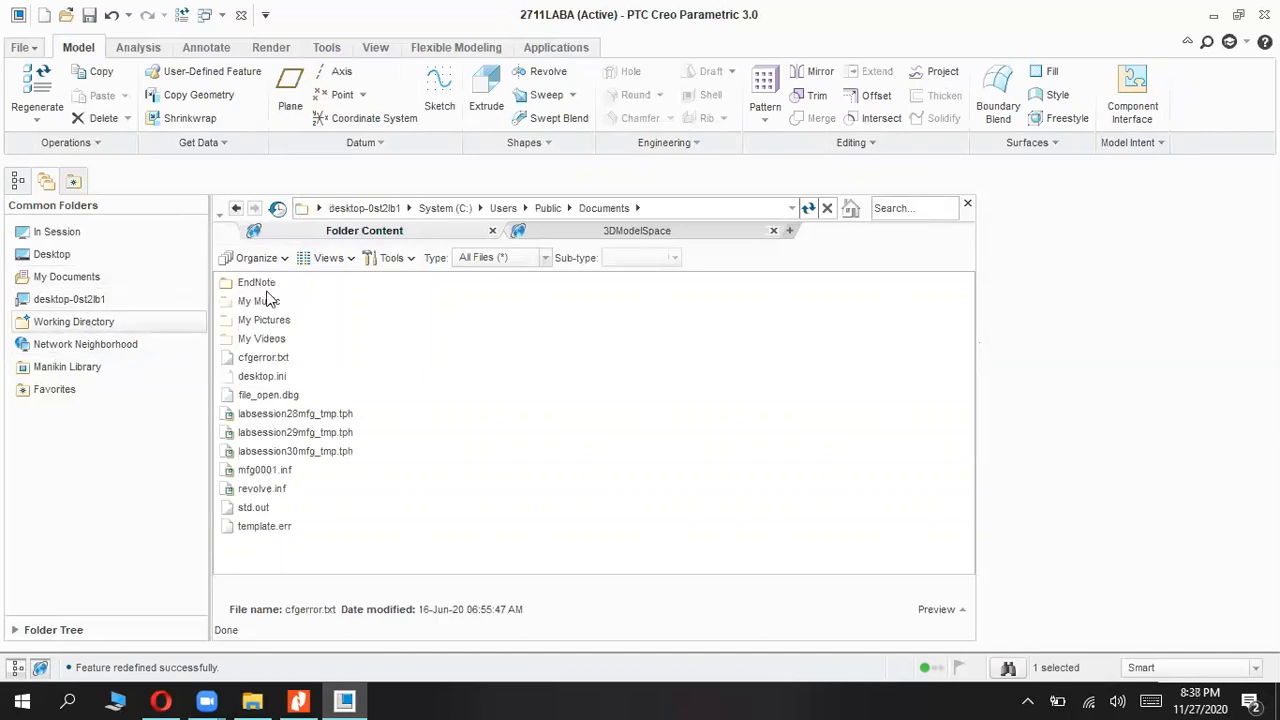
{"action": "left_click", "coordinate": [546, 259]}
{"action": "left_click", "coordinate": [547, 259]}
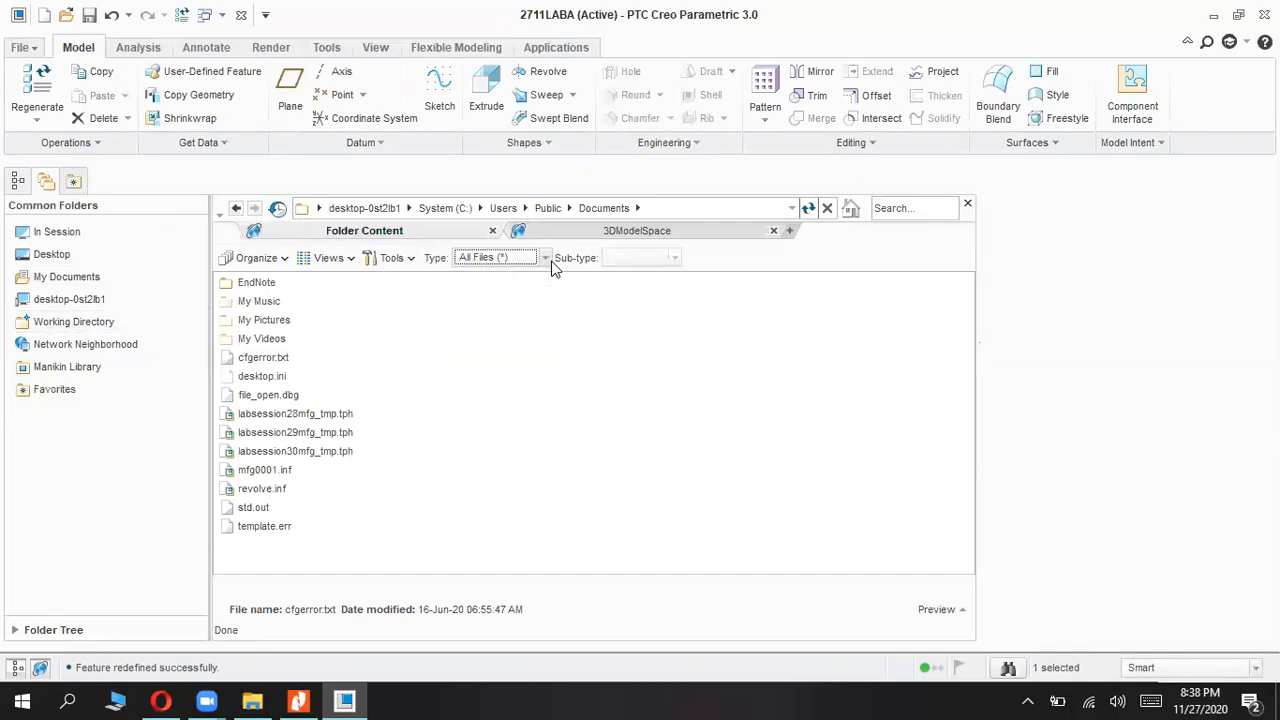
{"action": "left_click", "coordinate": [75, 182]}
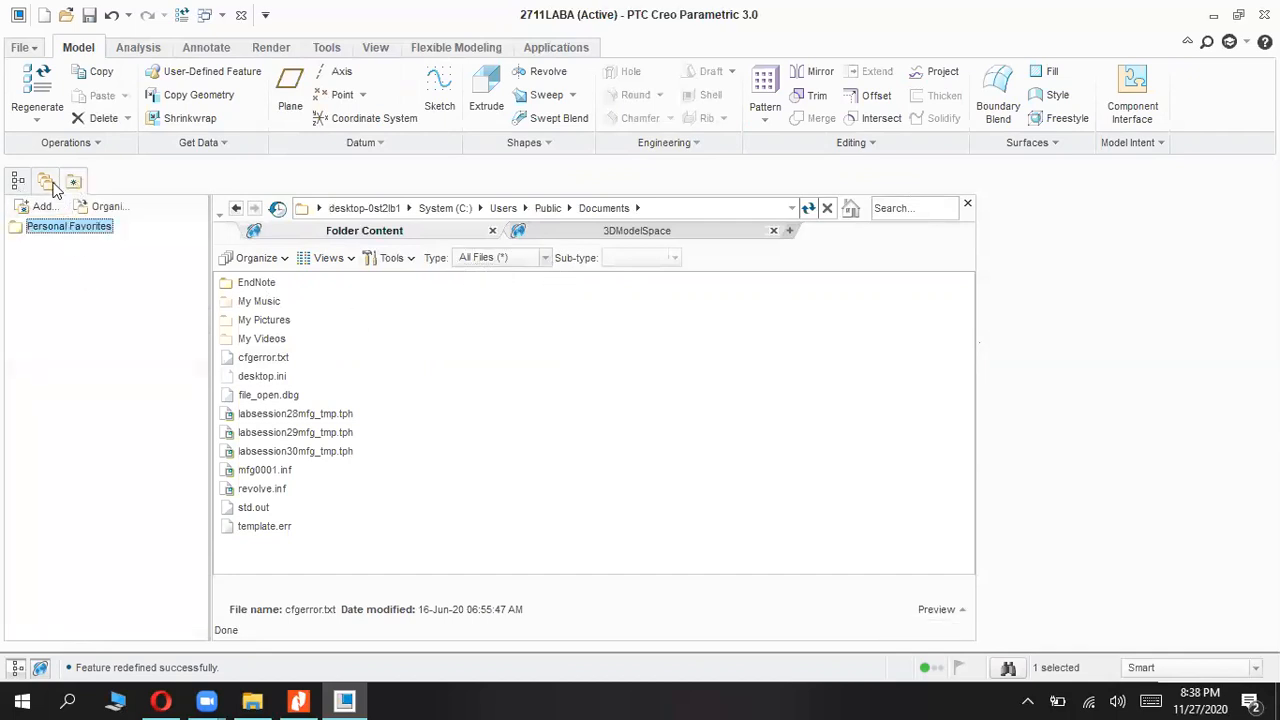
{"action": "left_click", "coordinate": [18, 181]}
{"action": "left_click", "coordinate": [18, 181]}
{"action": "left_click", "coordinate": [50, 181]}
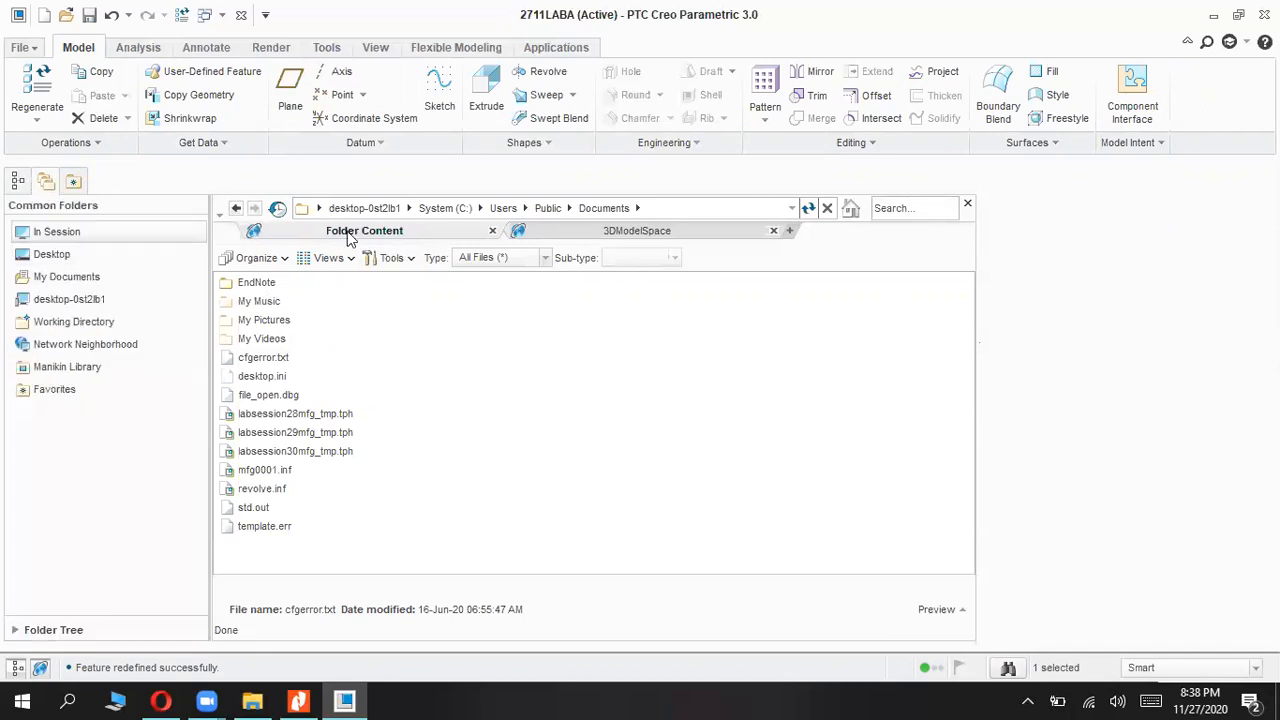
Step: Expand the file preview and check it for labsession29mfg_tmp.tph and labsession28mfg_tmp.tph in the working directory
{"action": "left_click", "coordinate": [945, 609]}
{"action": "left_click", "coordinate": [250, 437]}
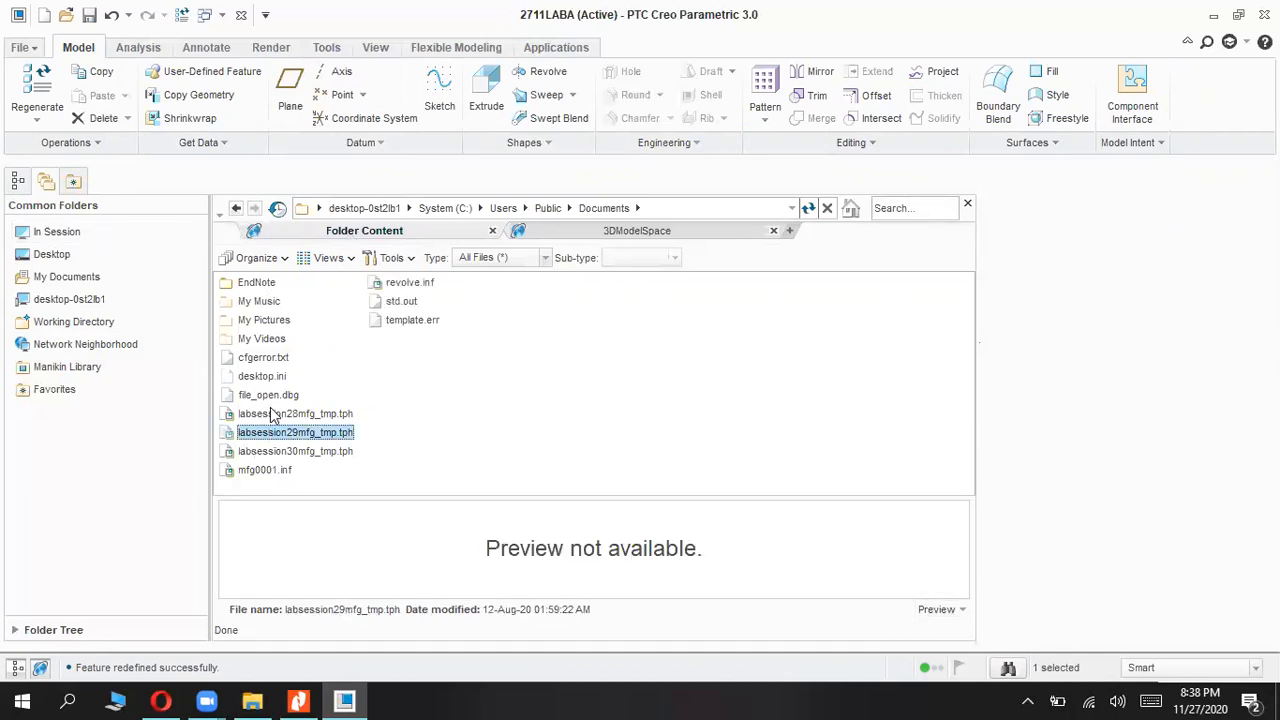
{"action": "left_click", "coordinate": [273, 414]}
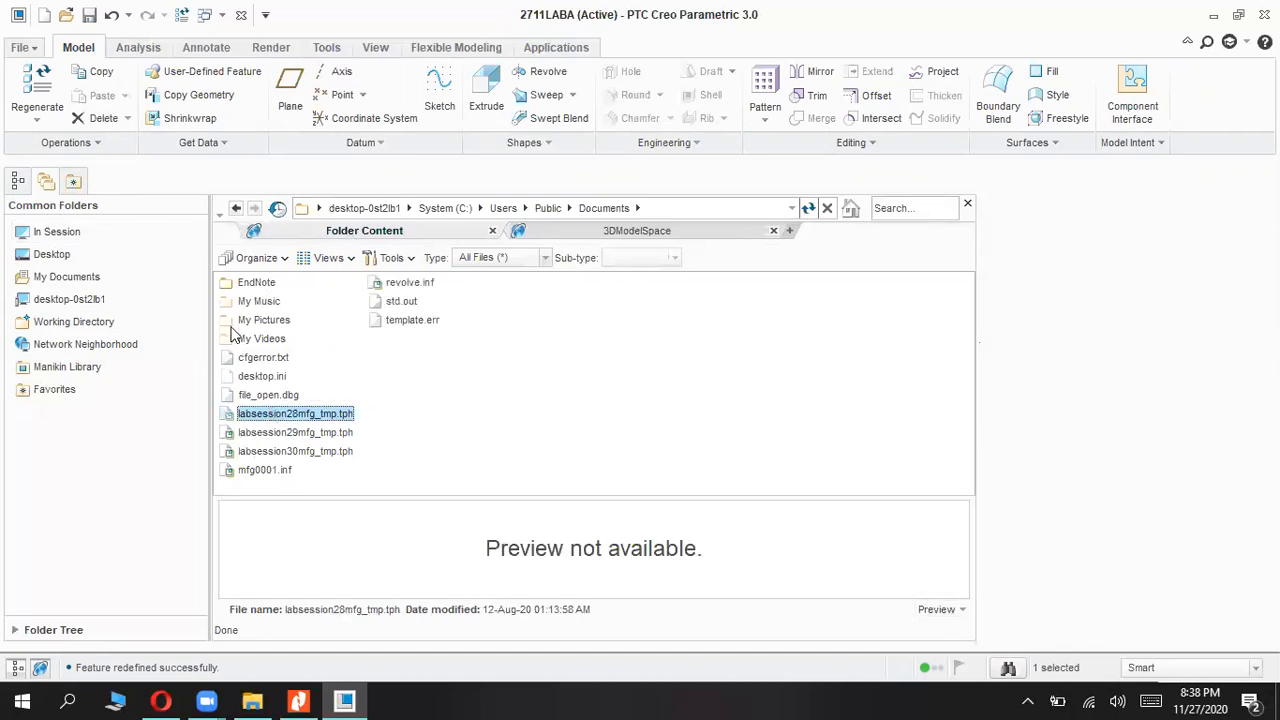
{"action": "left_click", "coordinate": [326, 257]}
{"action": "left_click", "coordinate": [330, 257]}
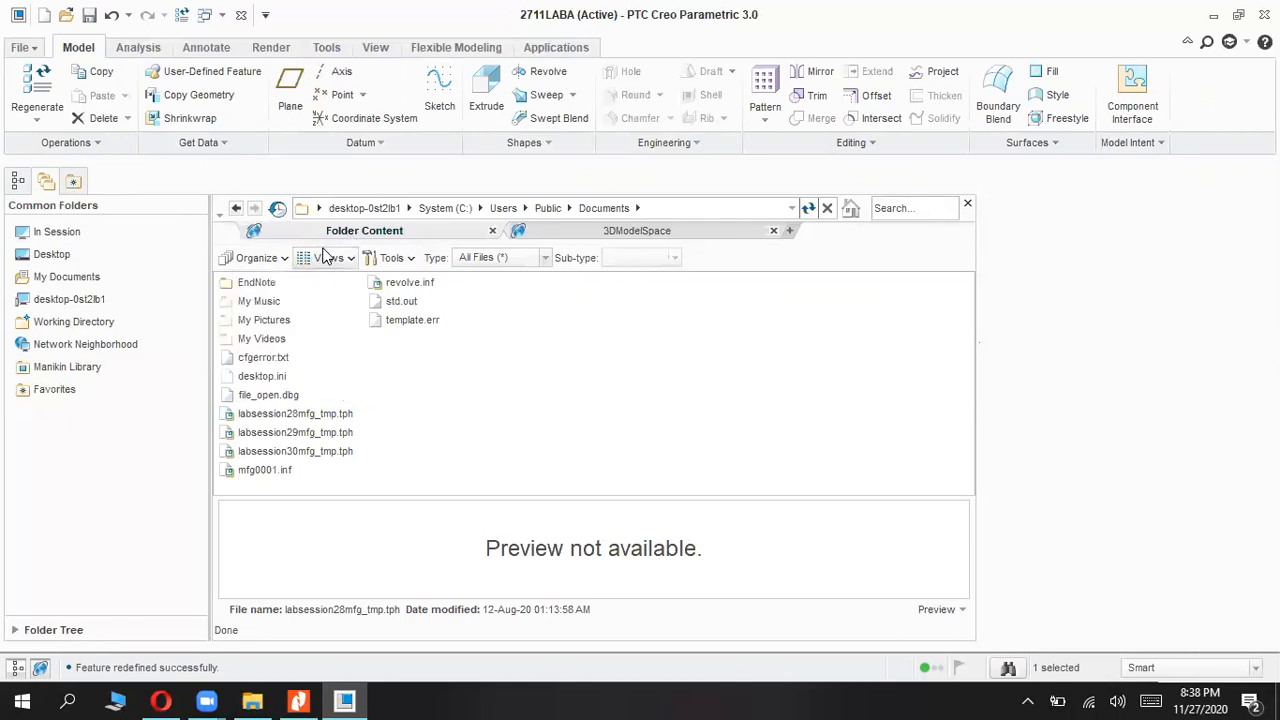
{"action": "left_click", "coordinate": [260, 258]}
{"action": "left_click", "coordinate": [262, 258]}
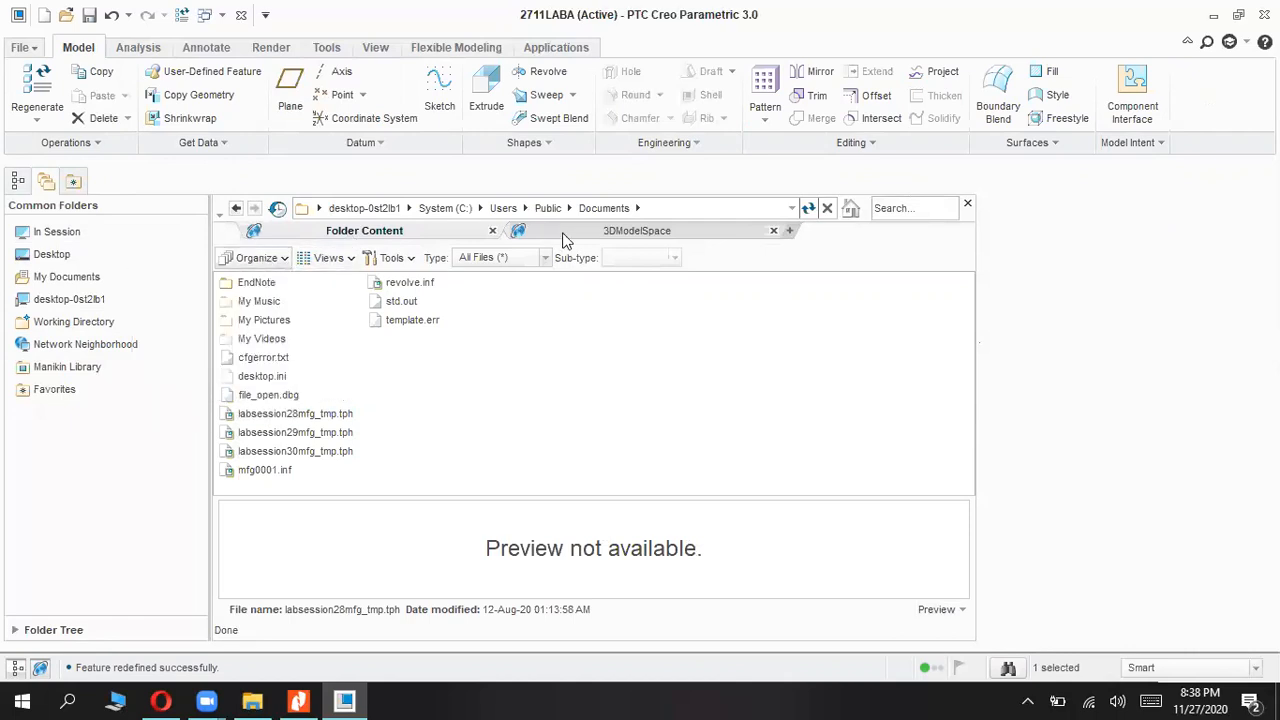
Step: Go up to the computer's list of drives and close the 3DModelSpace page
{"action": "left_click", "coordinate": [405, 208]}
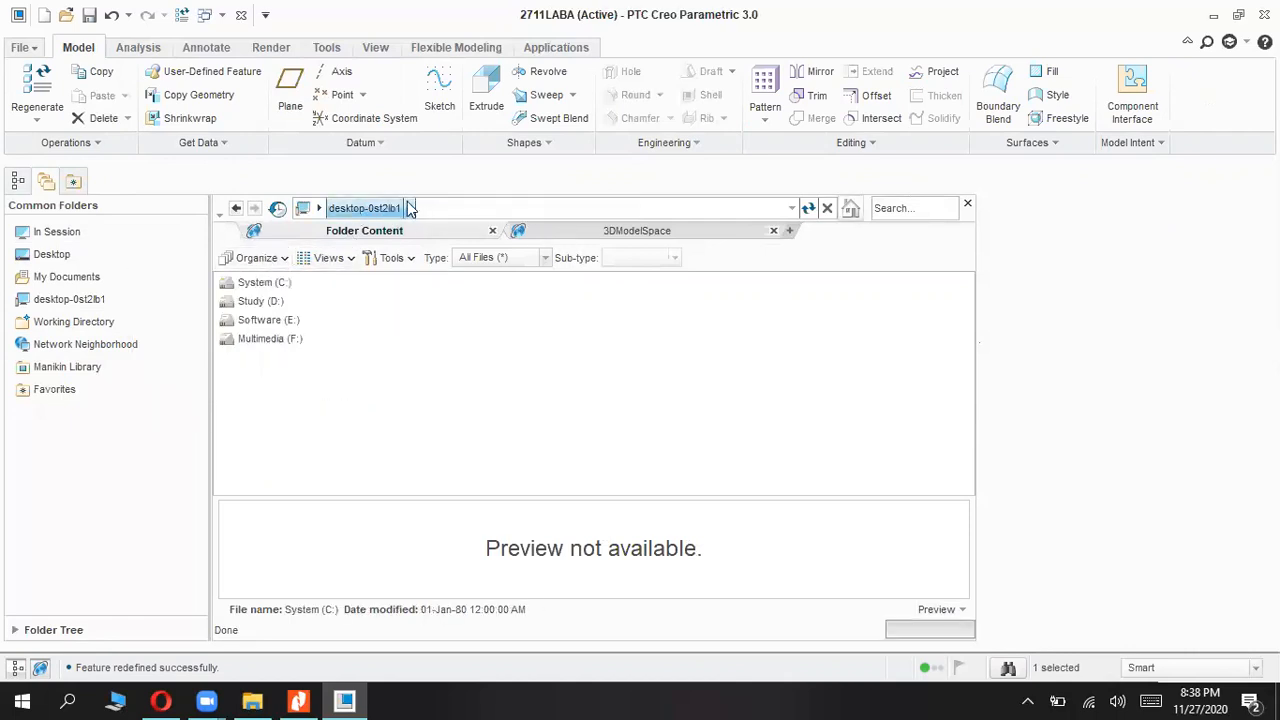
{"action": "left_click", "coordinate": [303, 212]}
{"action": "left_click", "coordinate": [303, 213]}
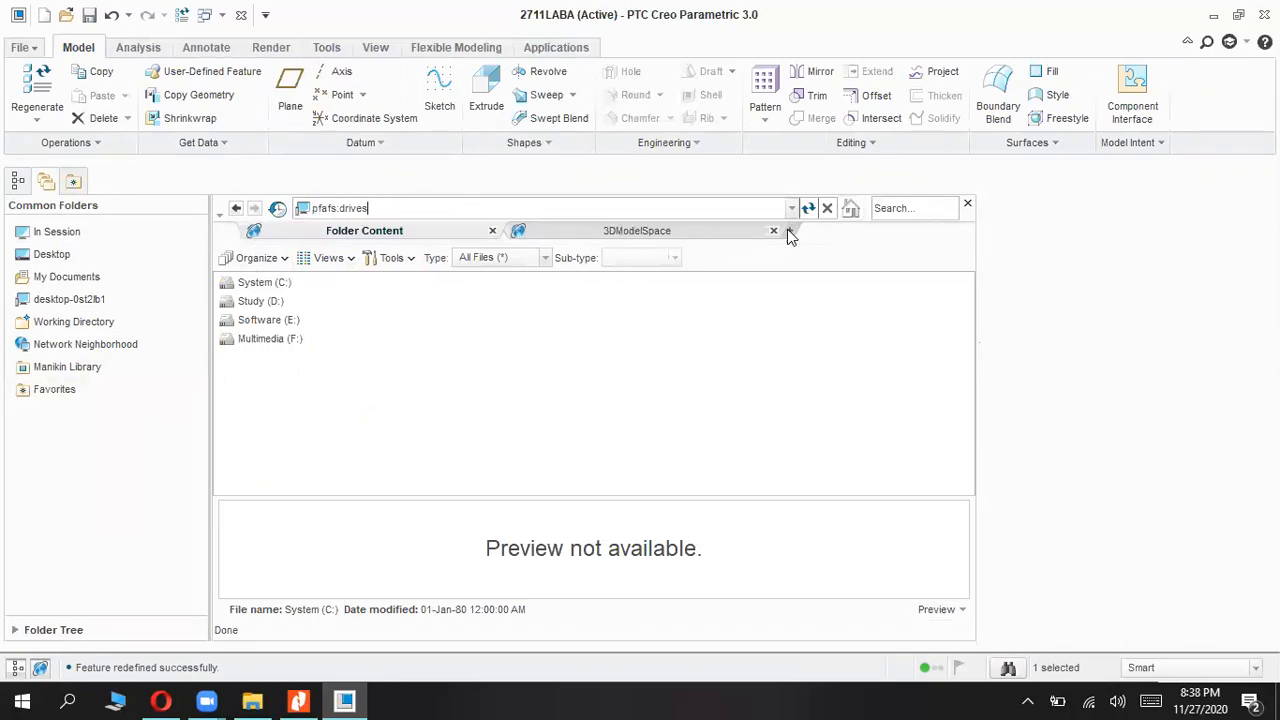
{"action": "left_click", "coordinate": [773, 231]}
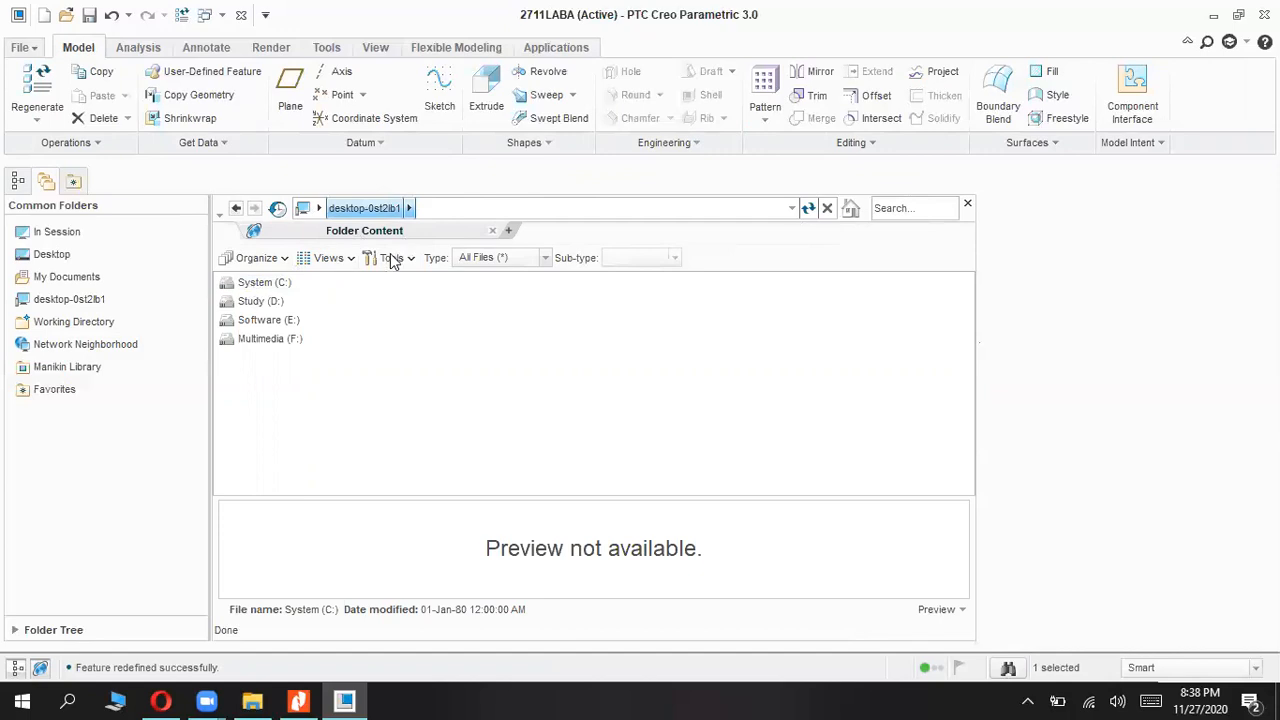
Step: Look into the BSc Mechanical folder on Study (D:), check its organizing options and return to the drive list
{"action": "double_click", "coordinate": [265, 304]}
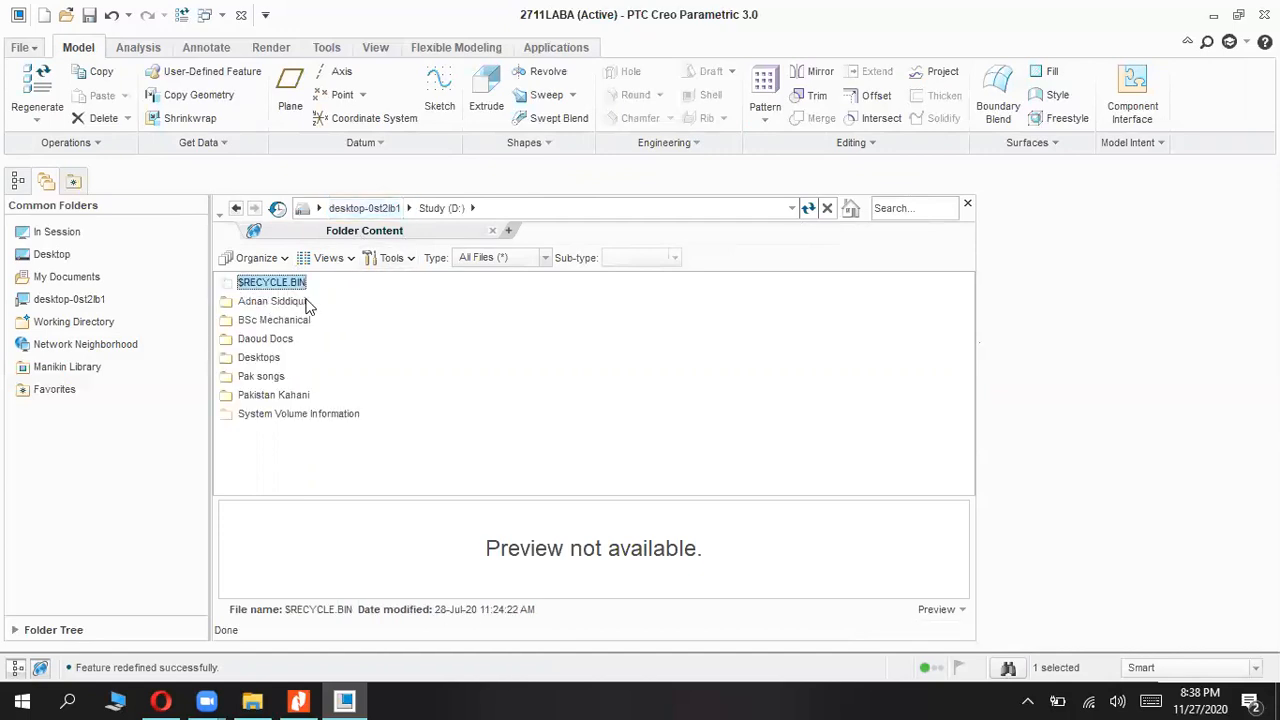
{"action": "double_click", "coordinate": [272, 320]}
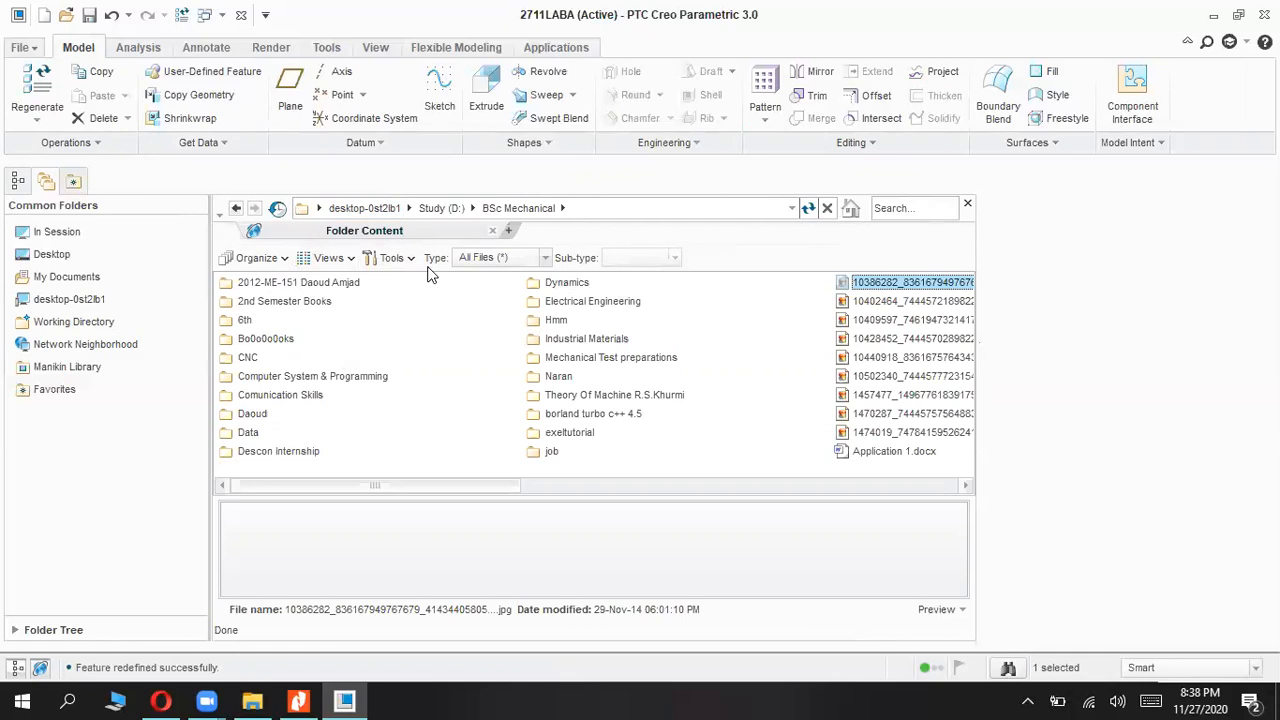
{"action": "left_click", "coordinate": [279, 259]}
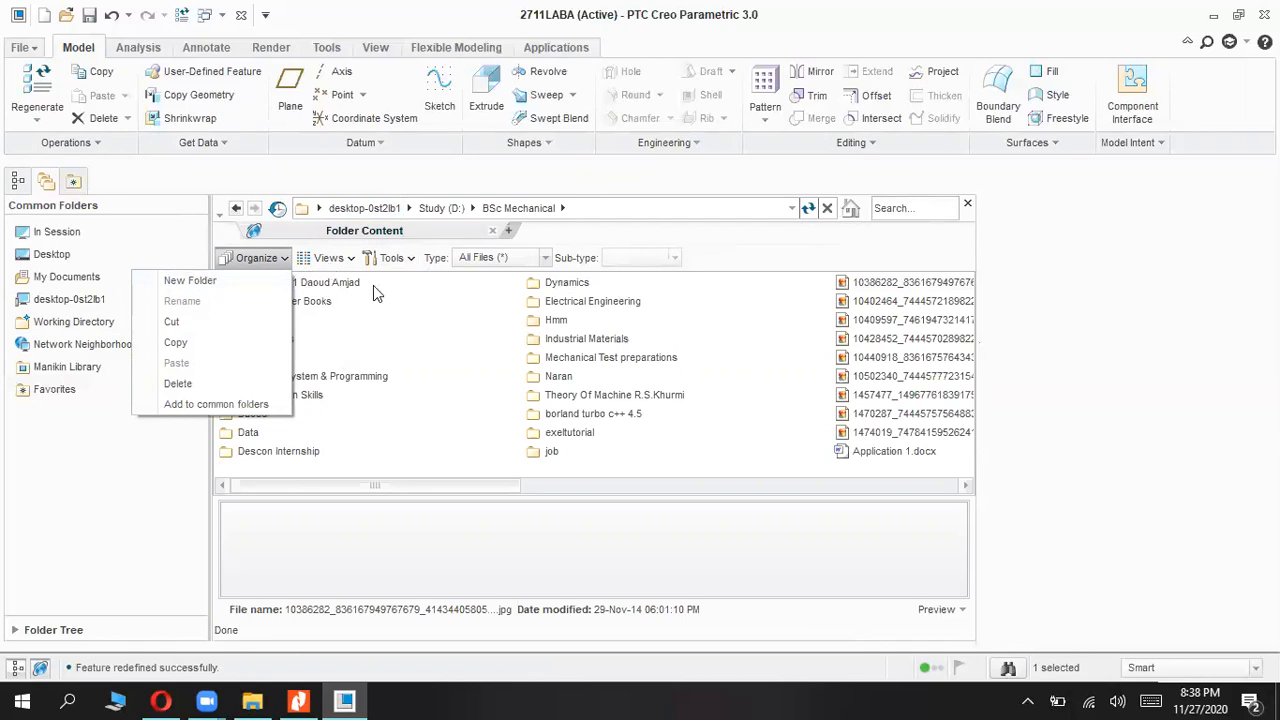
{"action": "left_click", "coordinate": [364, 208]}
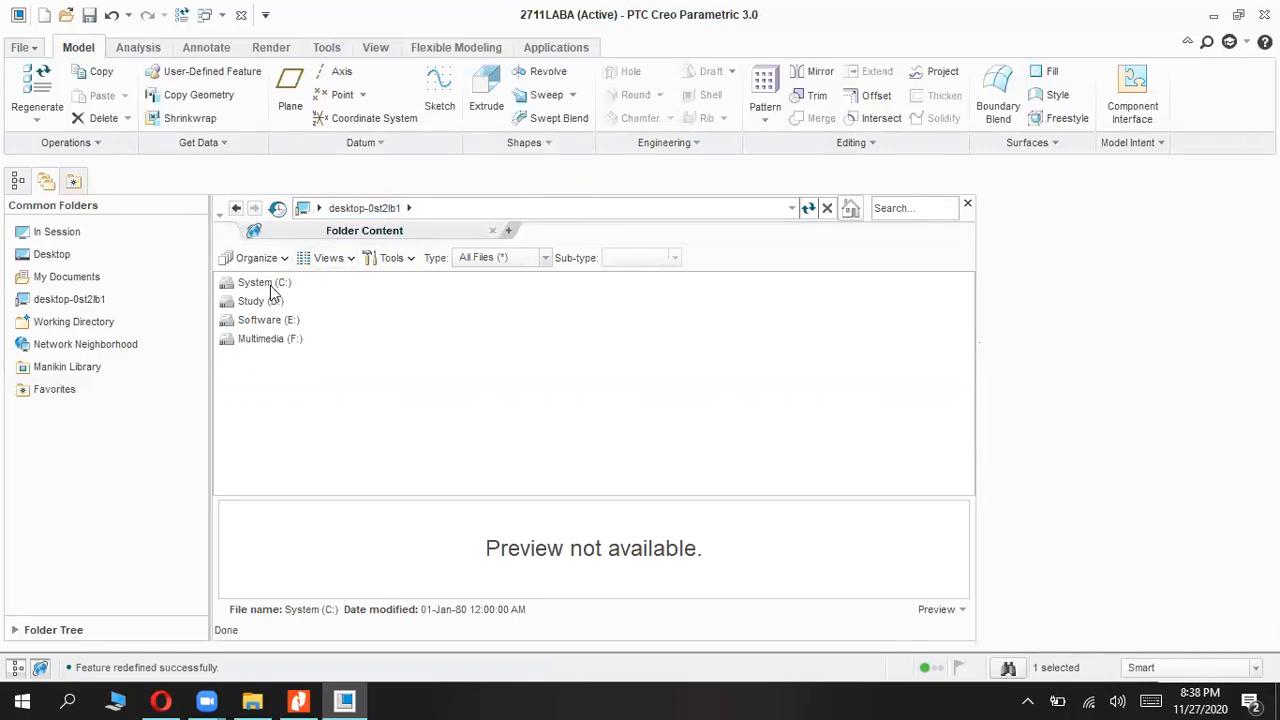
{"action": "left_click", "coordinate": [396, 207]}
Step: Browse from System (C:) through Users and the personal user folder to its Desktop folder
{"action": "left_click", "coordinate": [258, 285]}
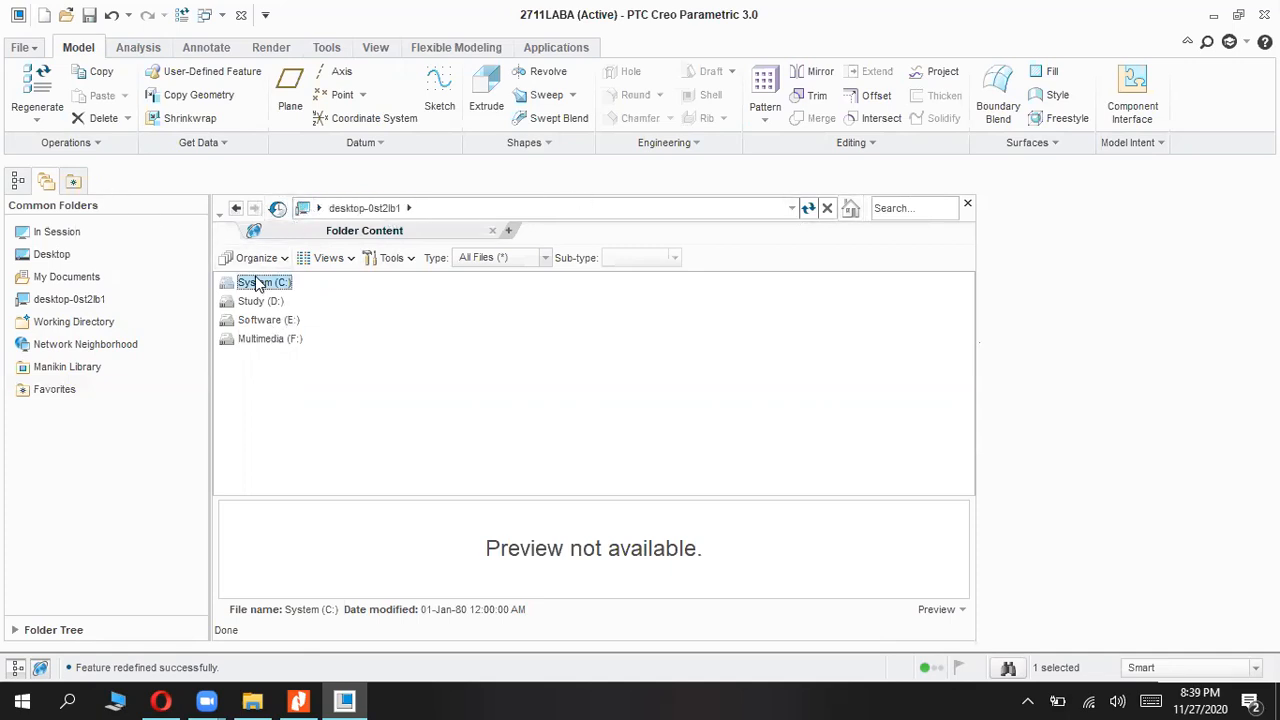
{"action": "double_click", "coordinate": [257, 283]}
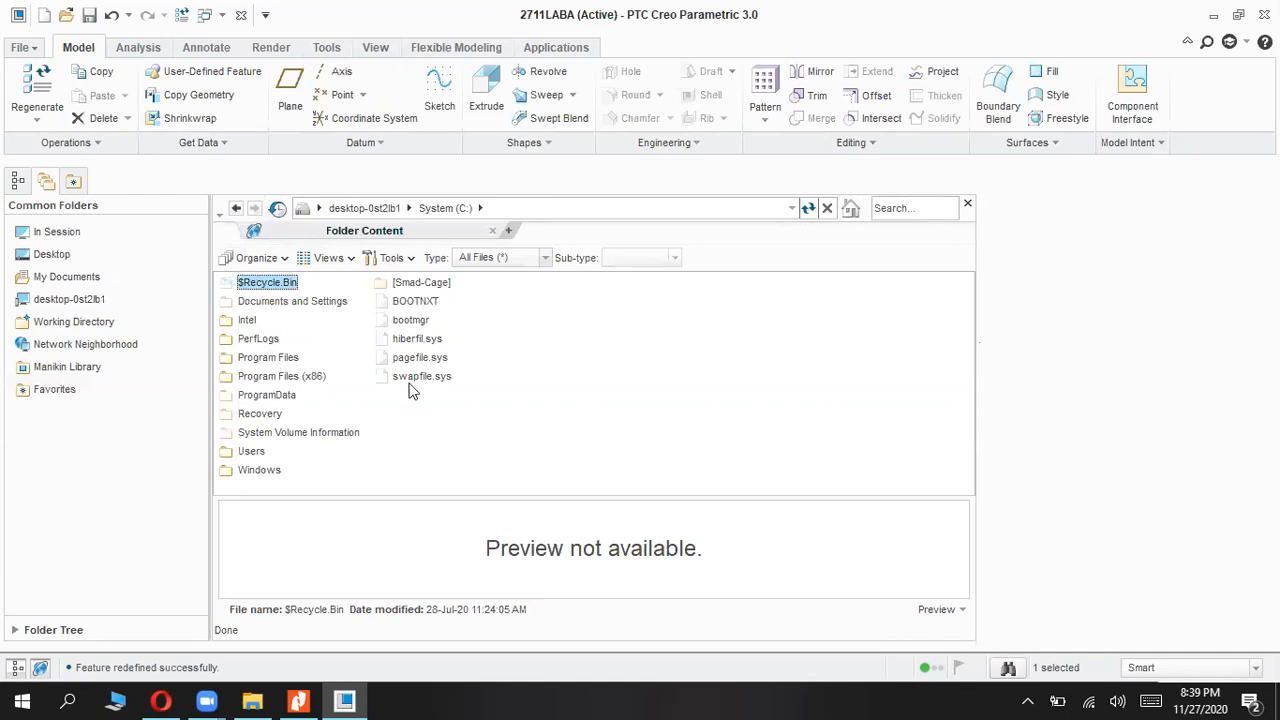
{"action": "left_click", "coordinate": [280, 433]}
{"action": "double_click", "coordinate": [254, 451]}
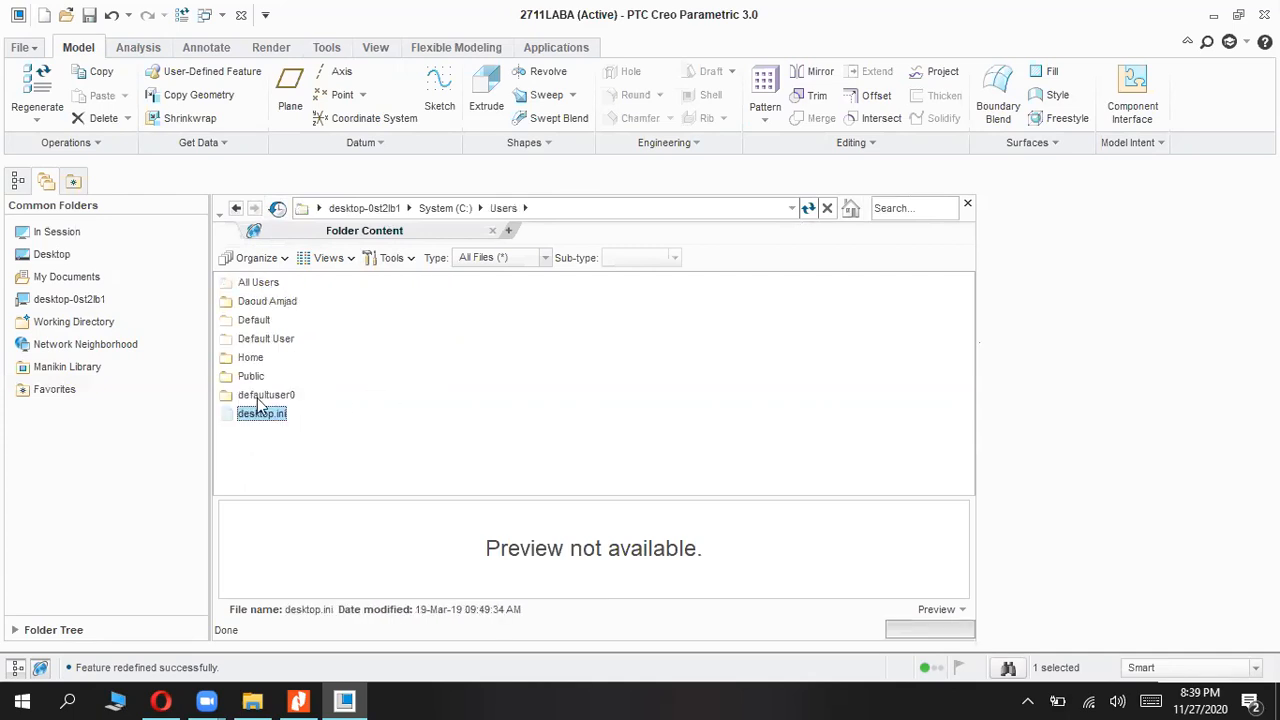
{"action": "double_click", "coordinate": [258, 302]}
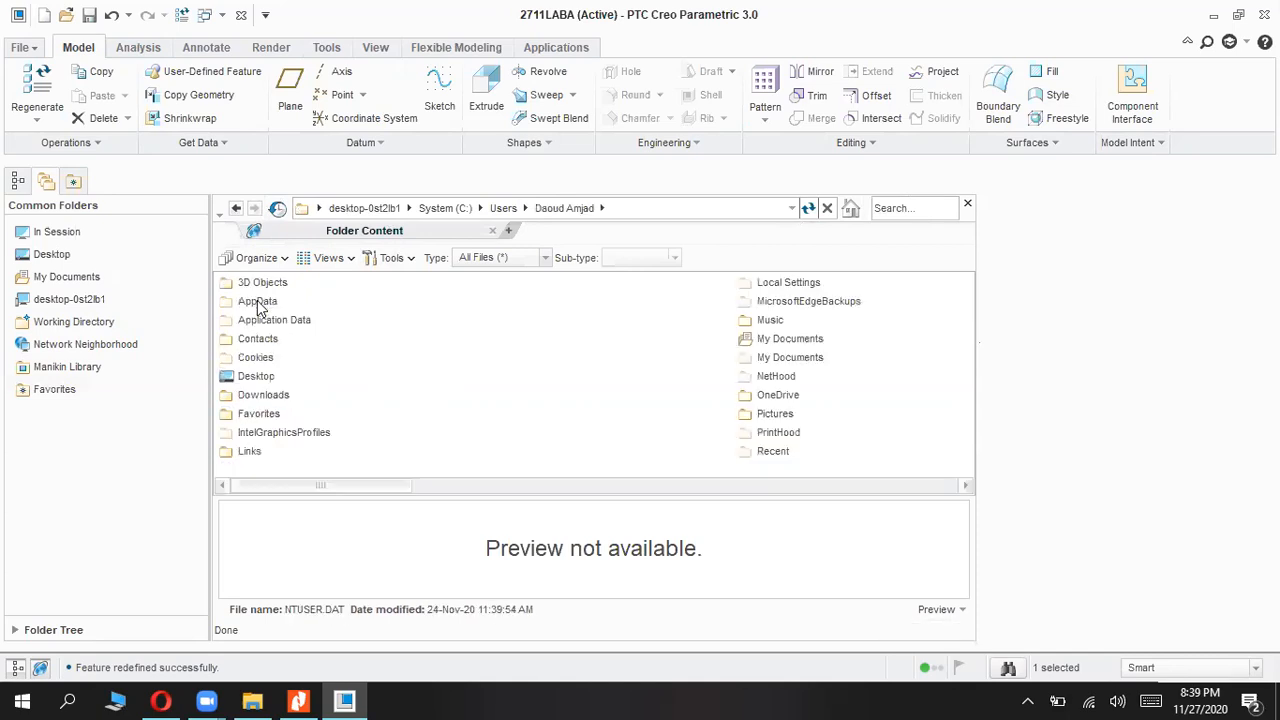
{"action": "left_click", "coordinate": [262, 378]}
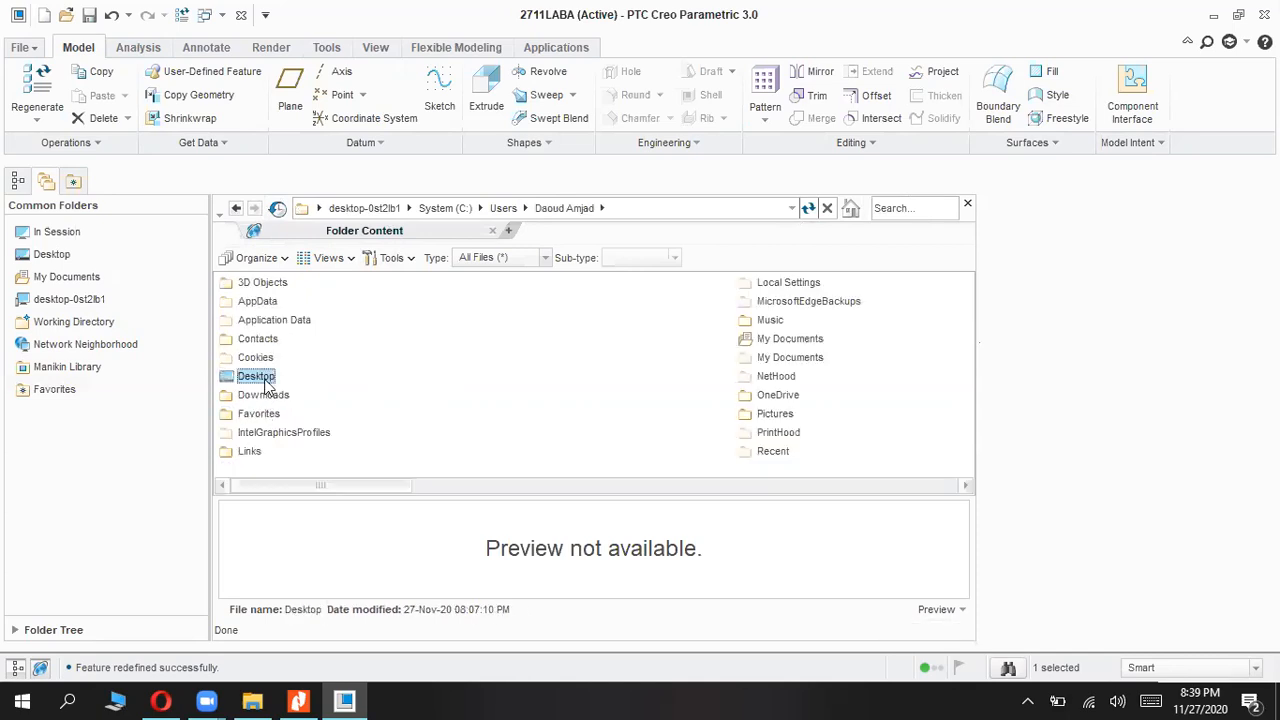
{"action": "double_click", "coordinate": [264, 381]}
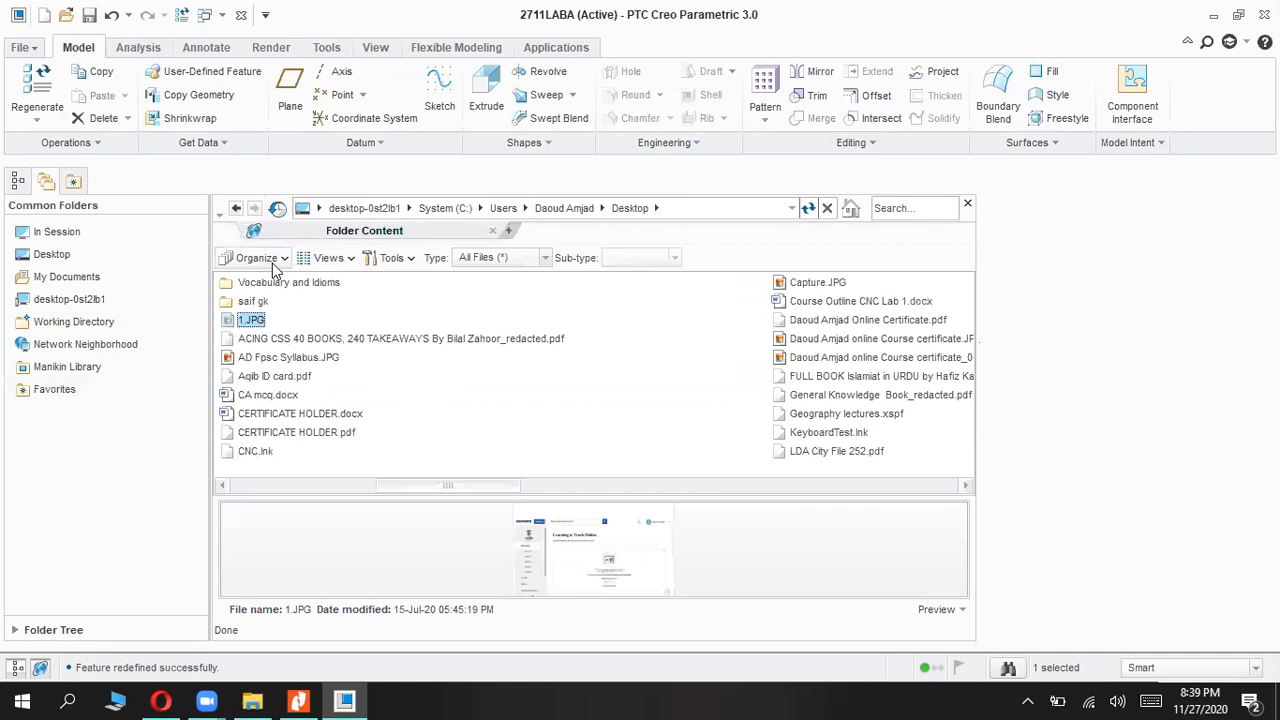
Step: Create a new folder named "creo working lab semester 3" in the Desktop folder
{"action": "left_click", "coordinate": [534, 416]}
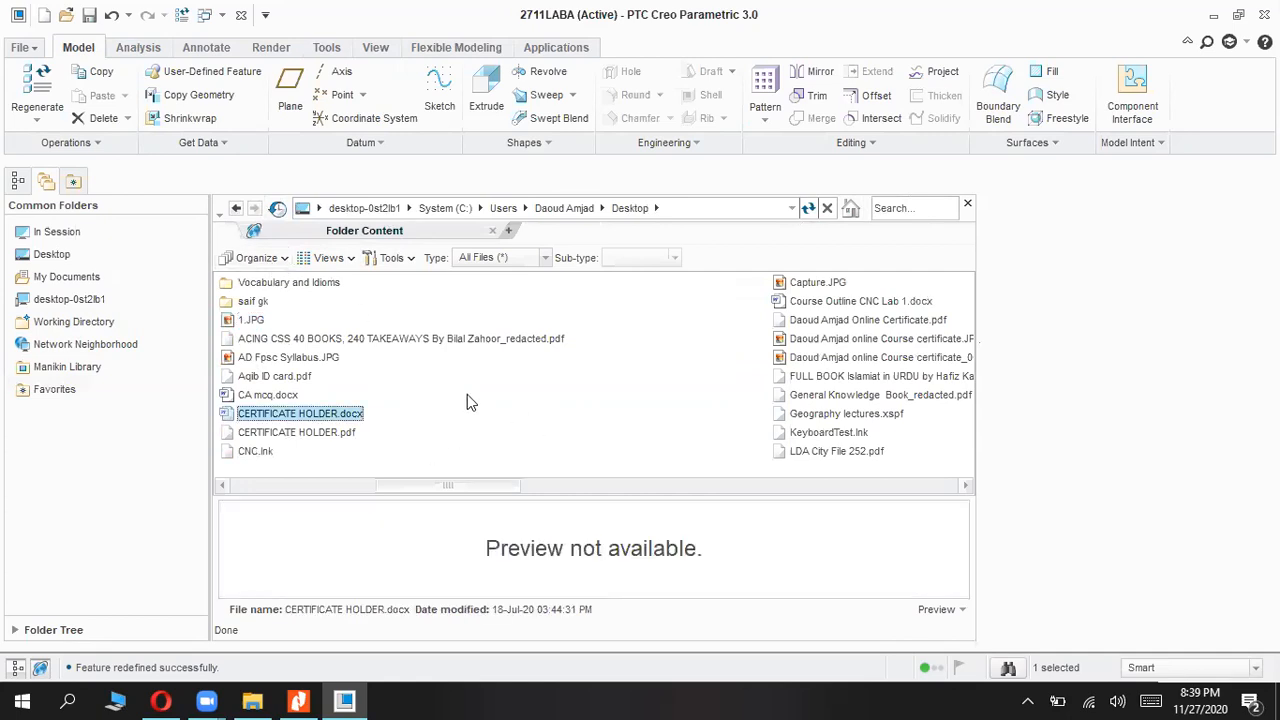
{"action": "left_click", "coordinate": [257, 258]}
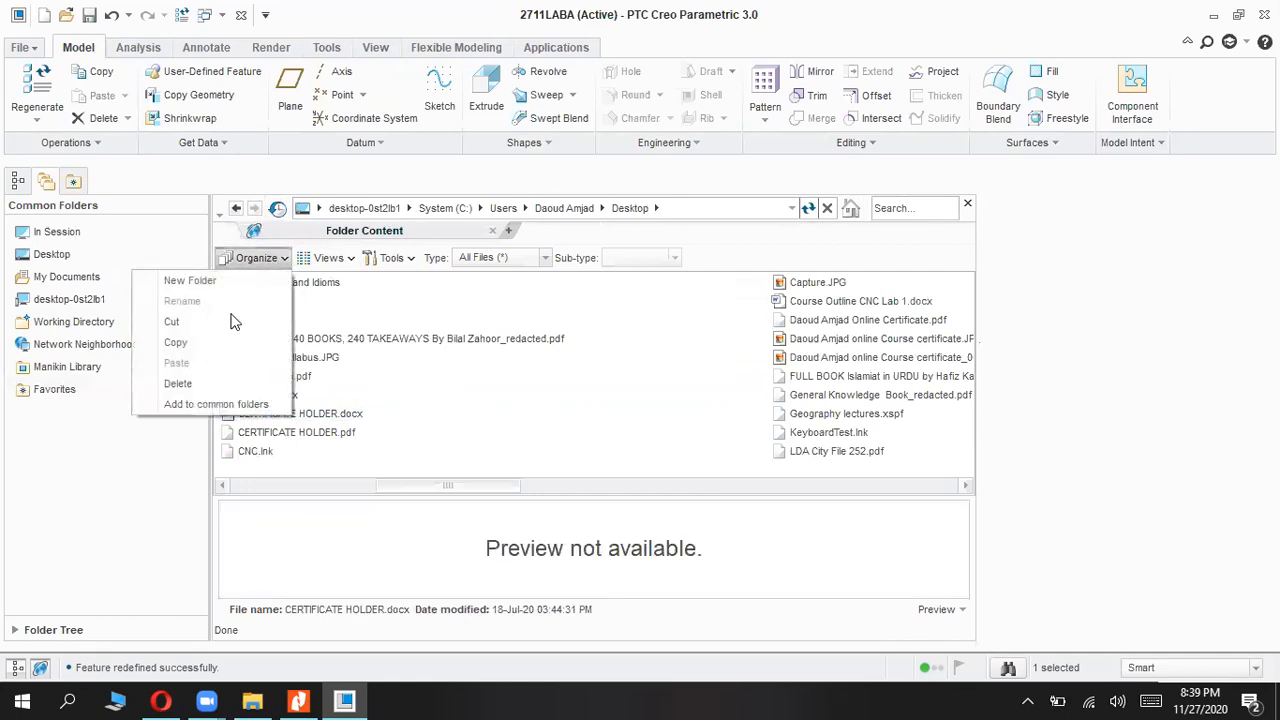
{"action": "left_click", "coordinate": [196, 279]}
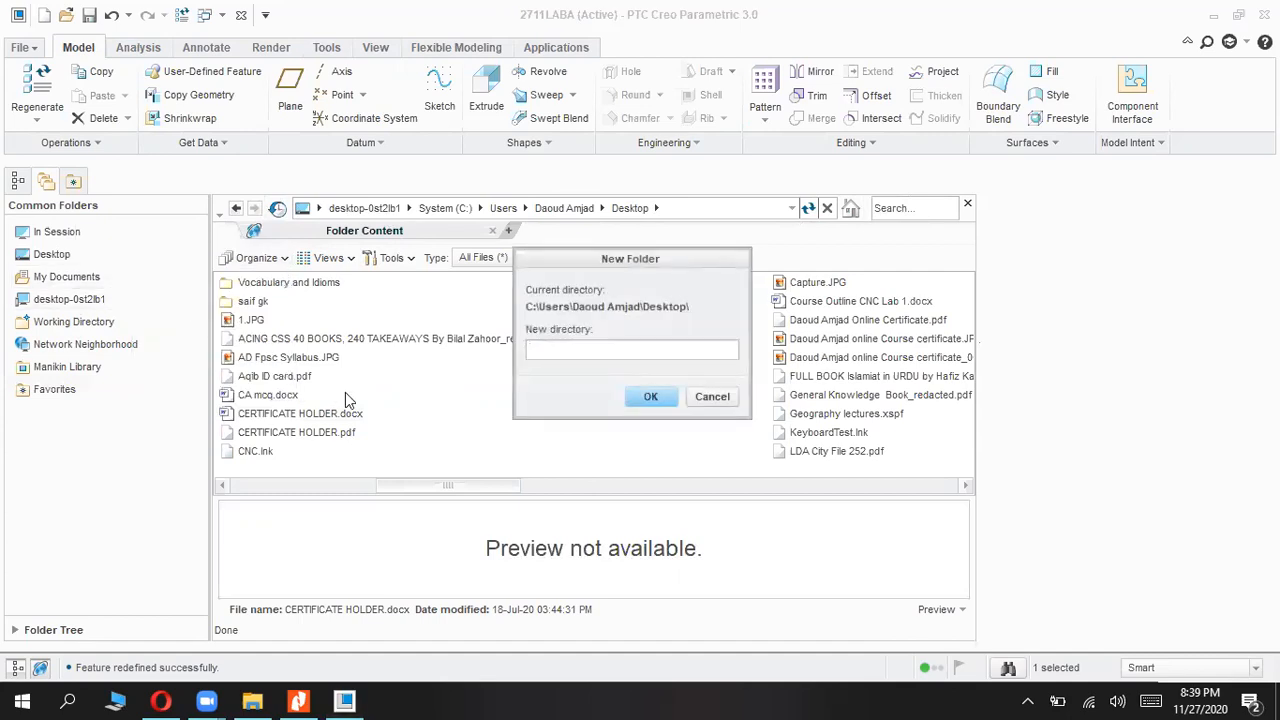
{"action": "type", "text": "creo working lab semester 3"}
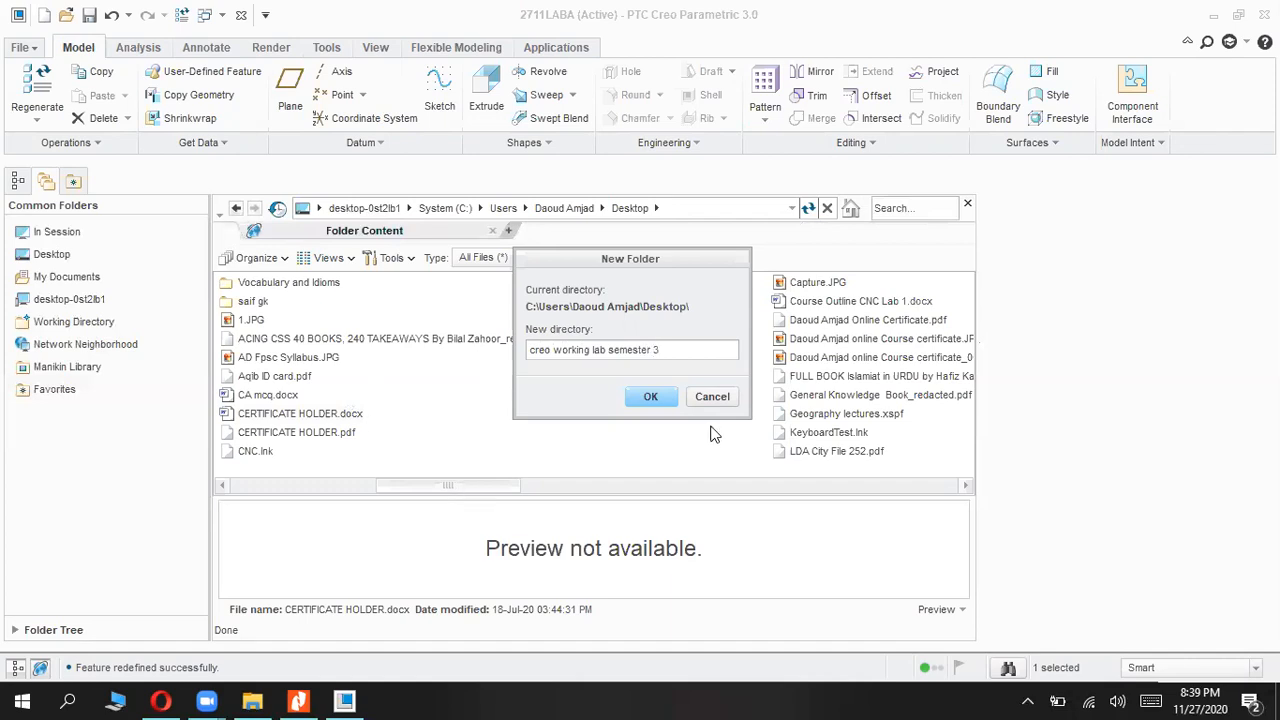
{"action": "left_click", "coordinate": [656, 396]}
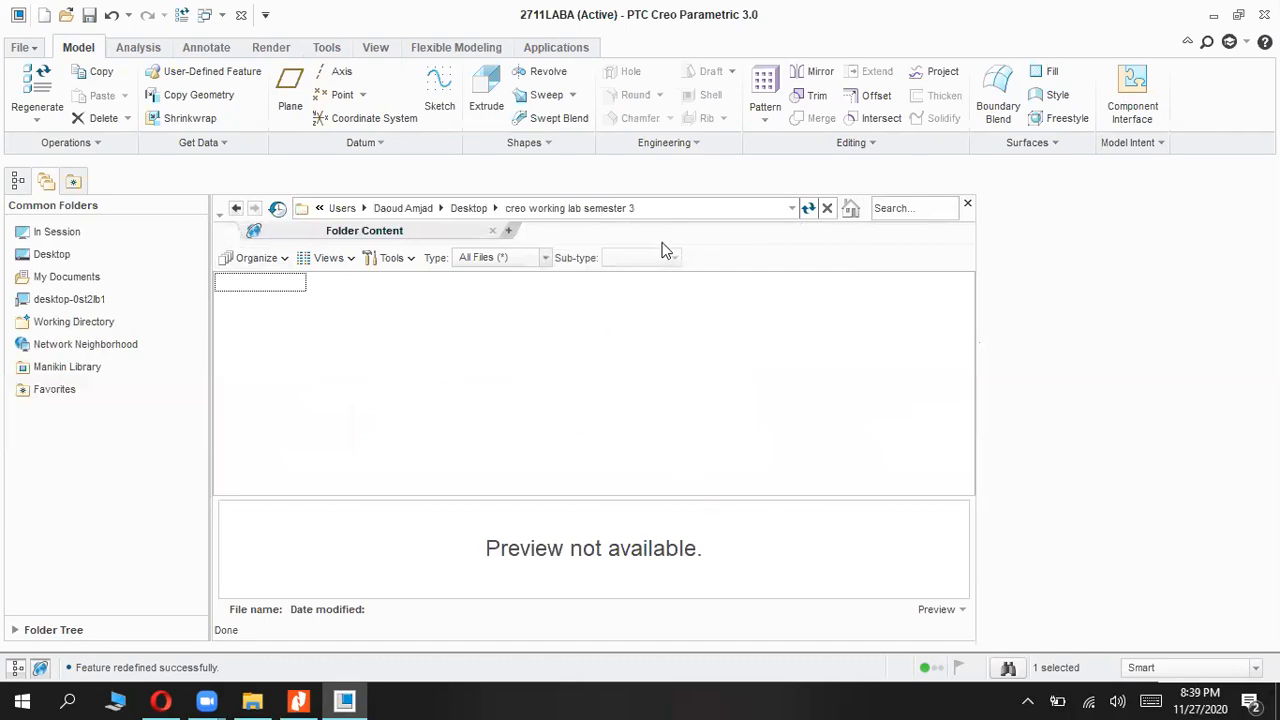
Step: Open the working directory, check the organizing options available for its contents, and close the folder browser
{"action": "left_click", "coordinate": [100, 323]}
{"action": "left_click", "coordinate": [343, 341]}
{"action": "left_click", "coordinate": [585, 371]}
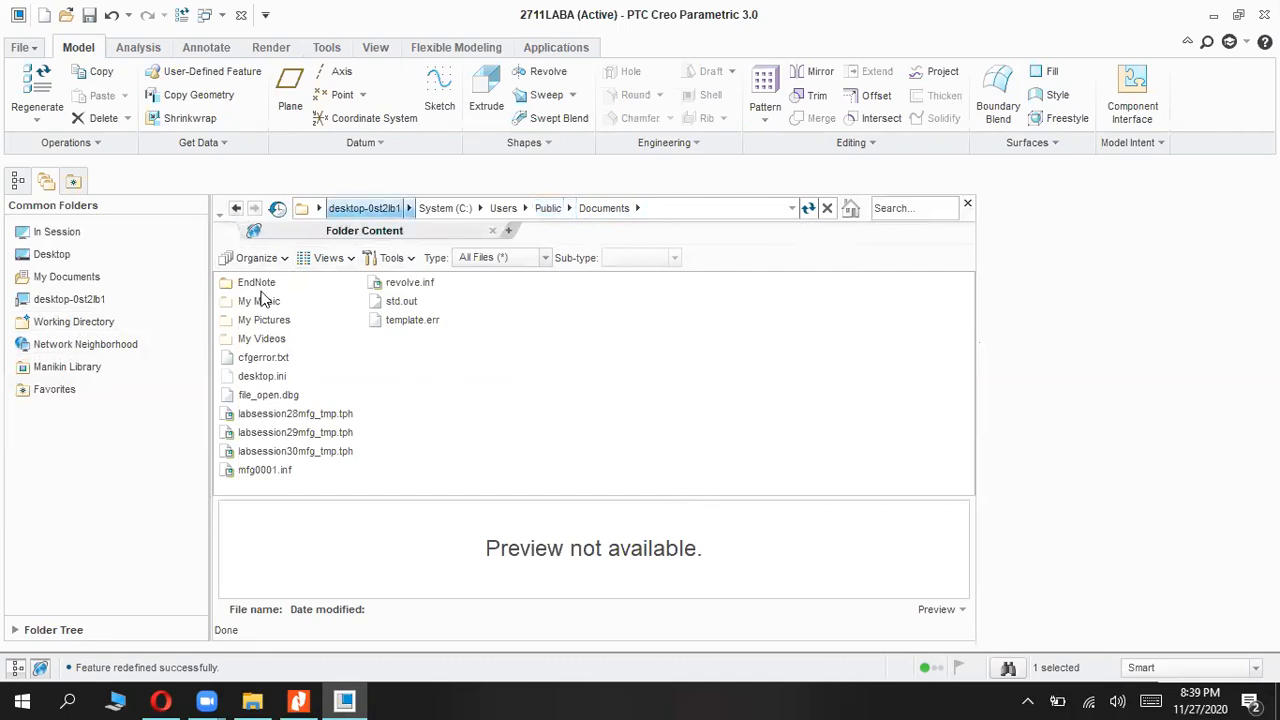
{"action": "left_click", "coordinate": [258, 258]}
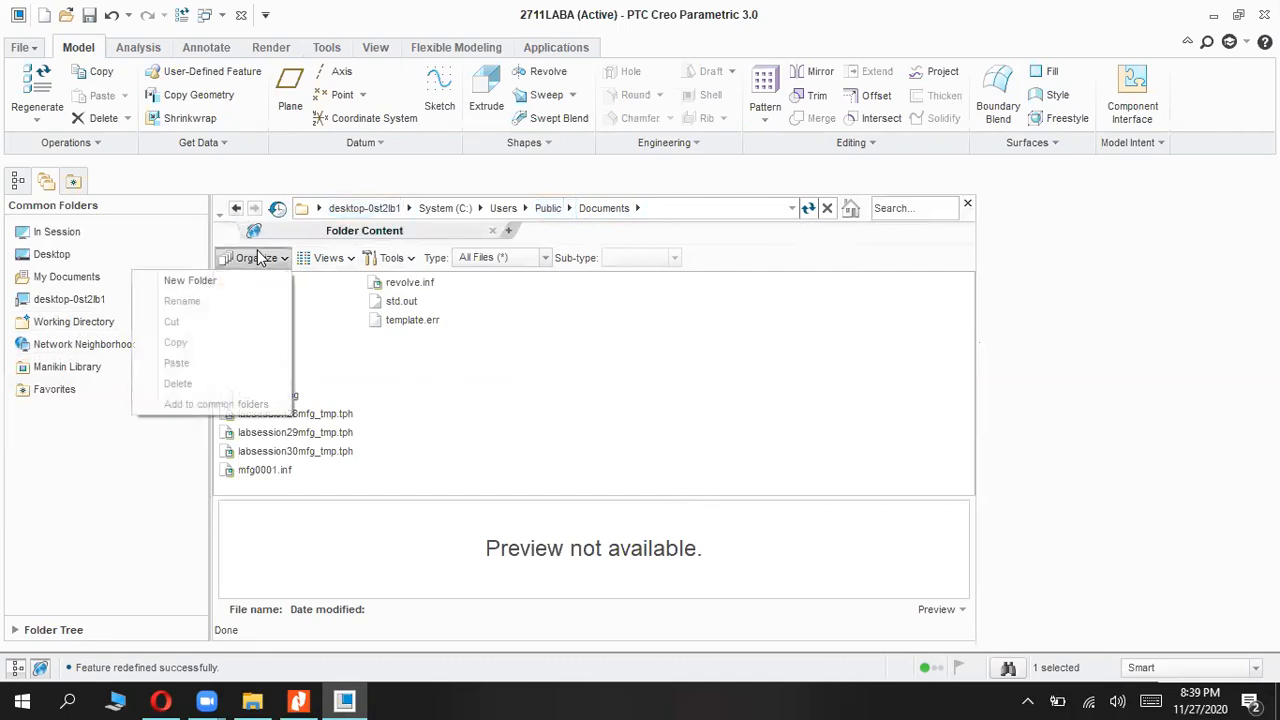
{"action": "left_click", "coordinate": [925, 302]}
{"action": "left_click", "coordinate": [967, 205]}
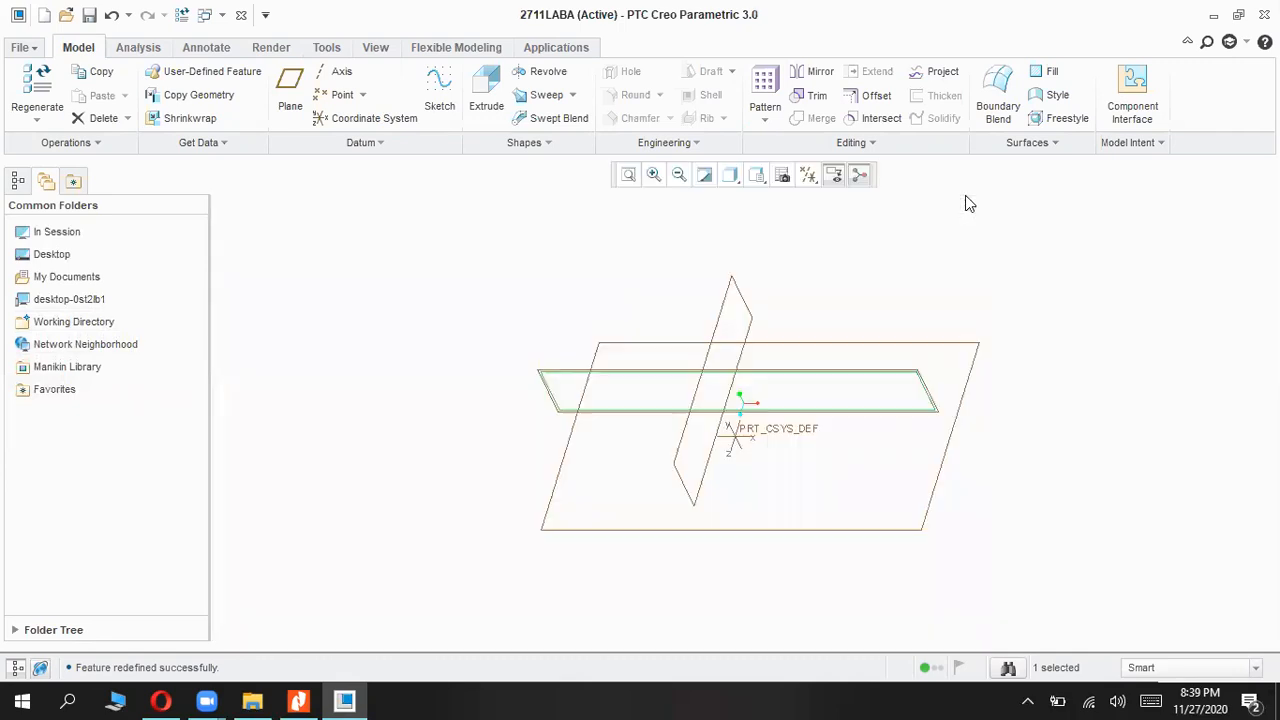
Step: Open the program options and examine the Sketcher settings for object display, constraint assumptions, accuracy and grid
{"action": "left_click", "coordinate": [26, 52]}
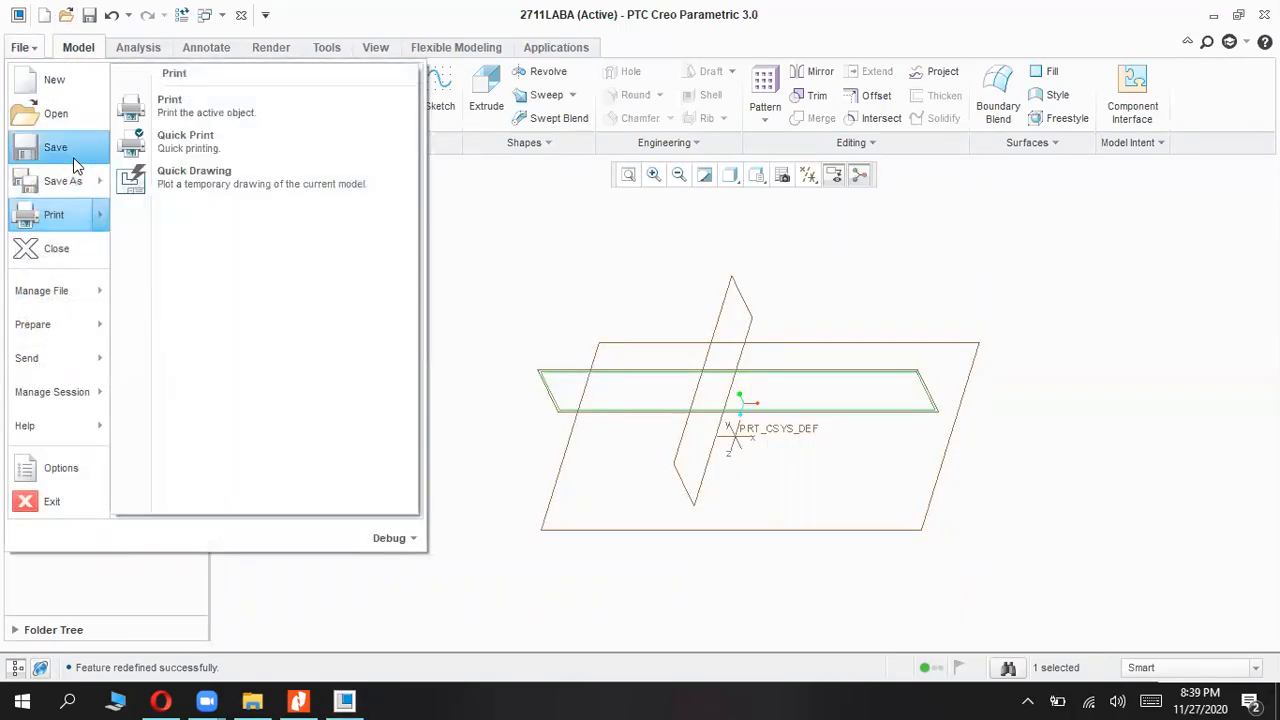
{"action": "mouse_move", "coordinate": [74, 170]}
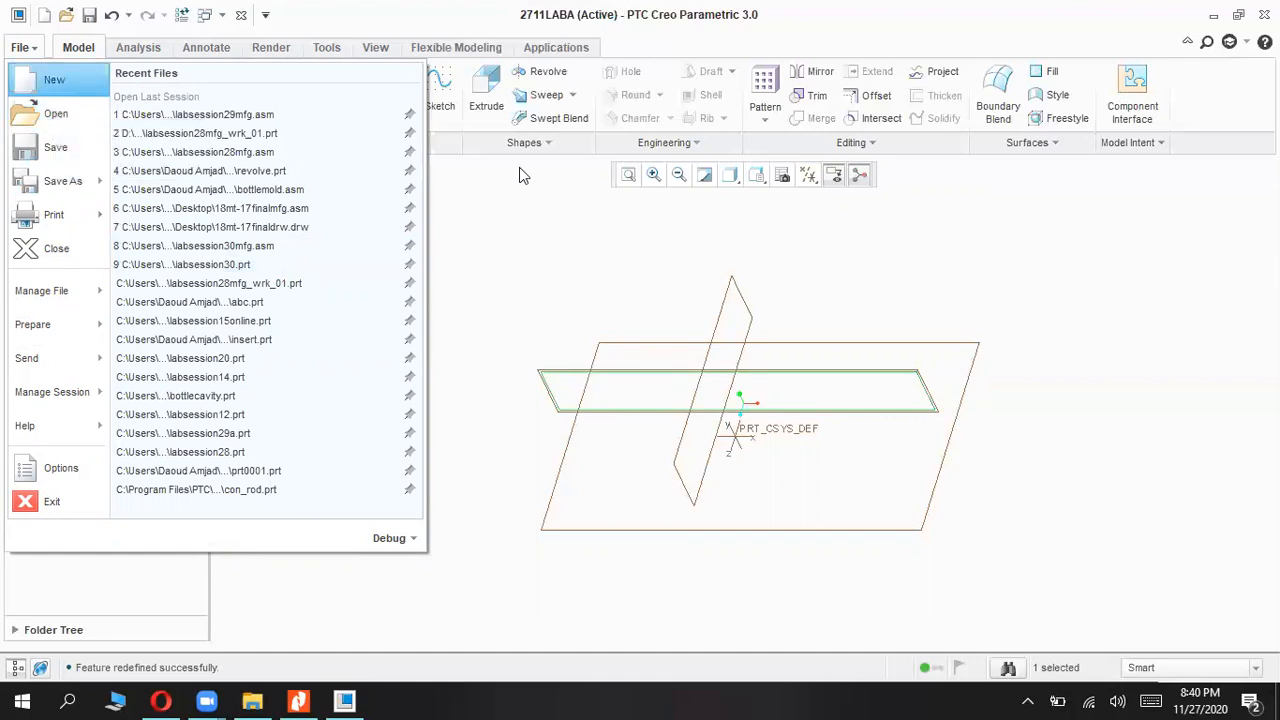
{"action": "left_click", "coordinate": [475, 260]}
{"action": "left_click", "coordinate": [40, 46]}
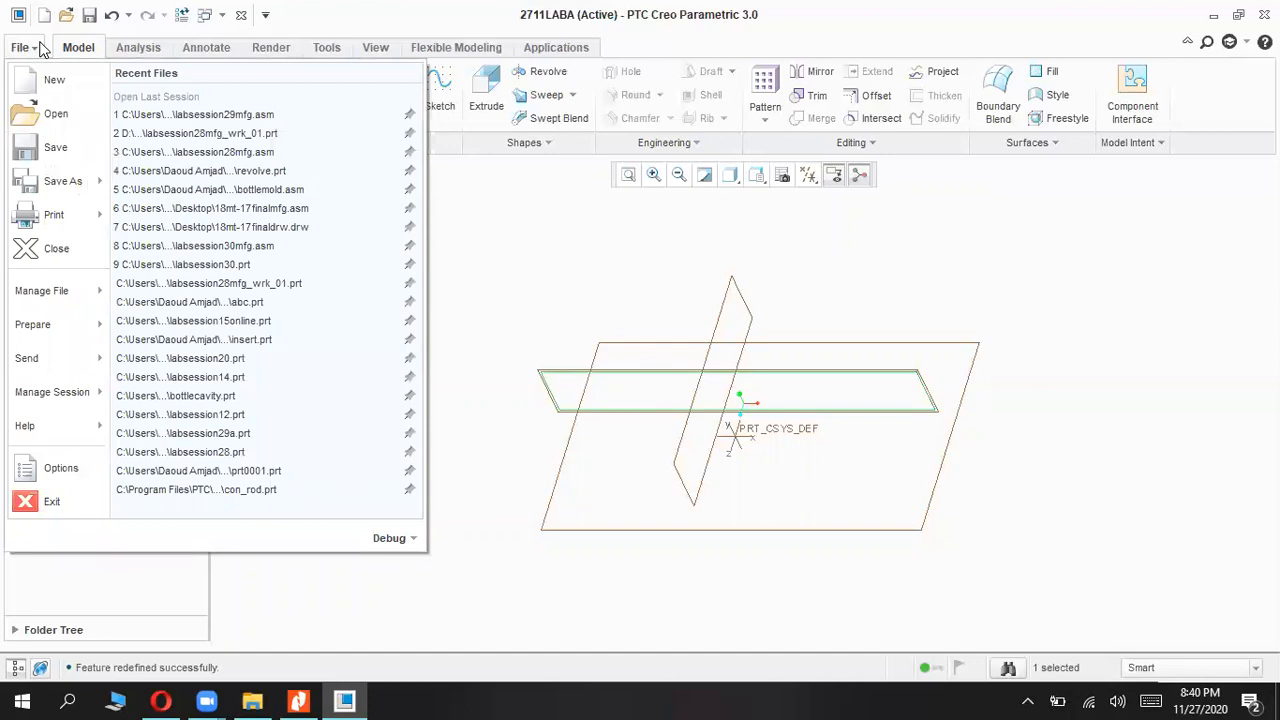
{"action": "left_click", "coordinate": [56, 467]}
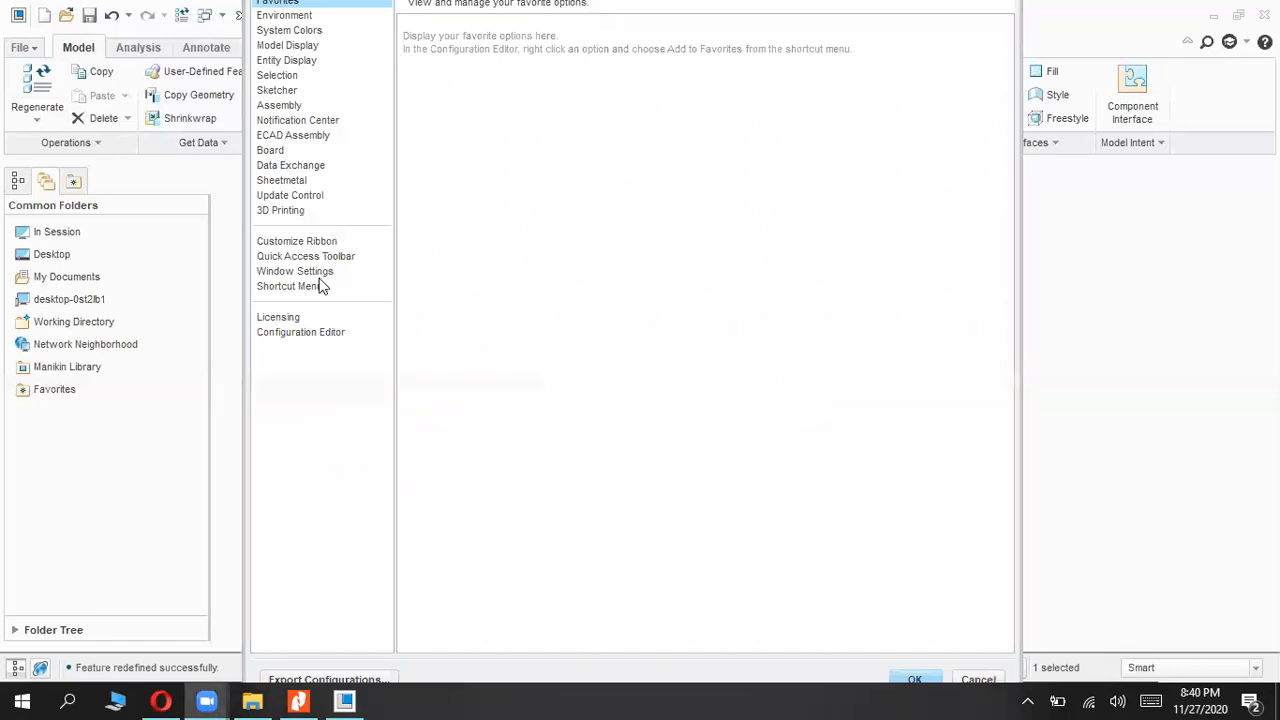
{"action": "left_click", "coordinate": [288, 77]}
{"action": "left_click", "coordinate": [285, 91]}
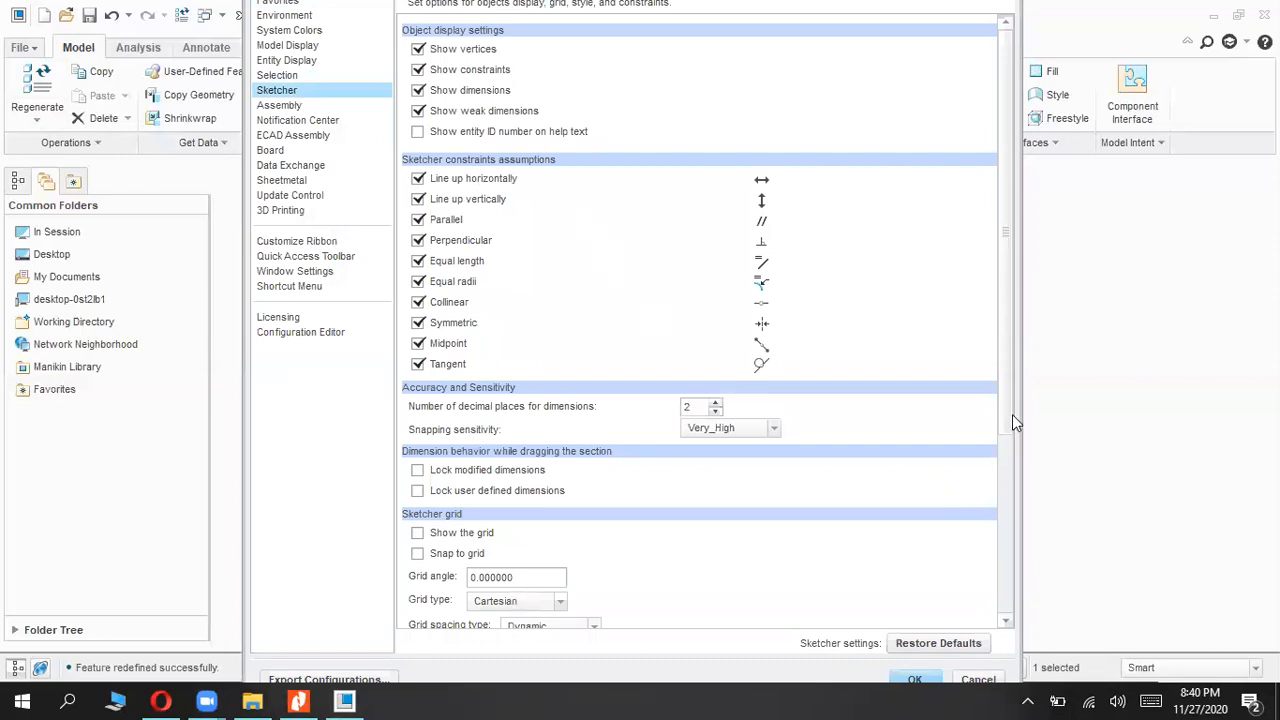
{"action": "mouse_move", "coordinate": [1003, 408]}
{"action": "left_mouse_down"}
{"action": "mouse_move", "coordinate": [1006, 489]}
{"action": "mouse_move", "coordinate": [1040, 594]}
{"action": "left_mouse_up"}
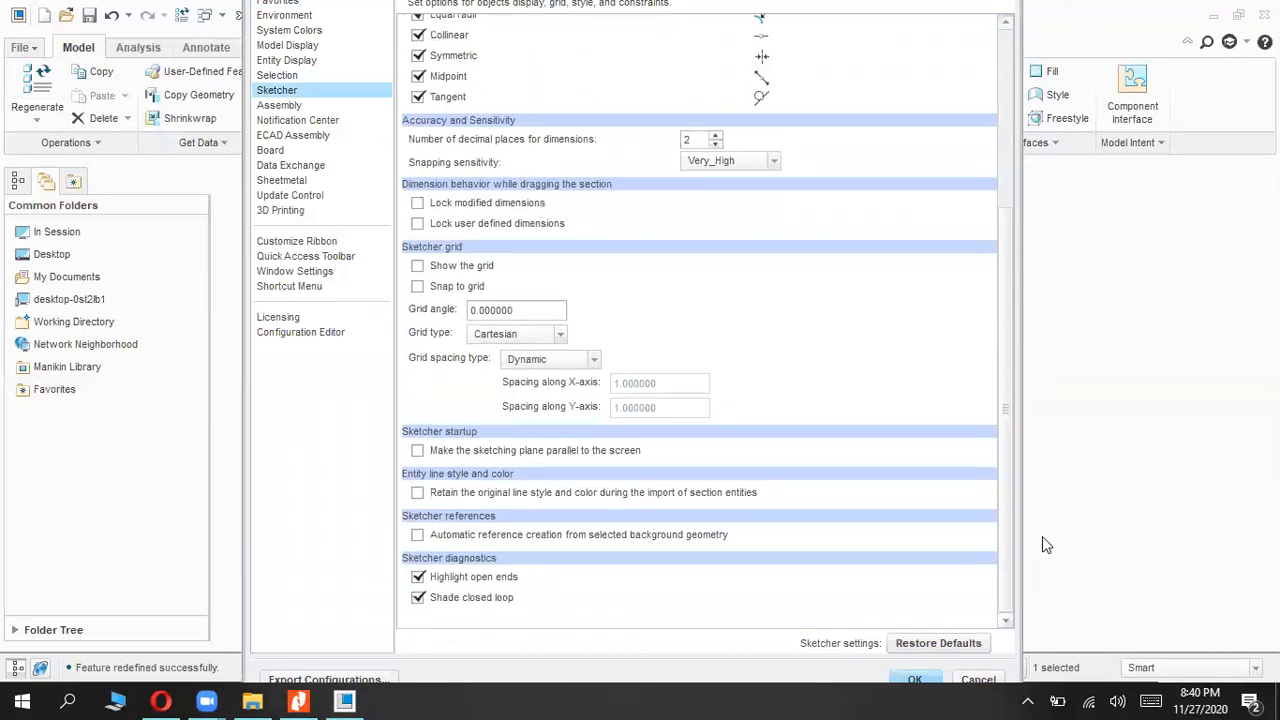
{"action": "left_click_drag", "start_coordinate": [1042, 538], "coordinate": [1022, 333]}
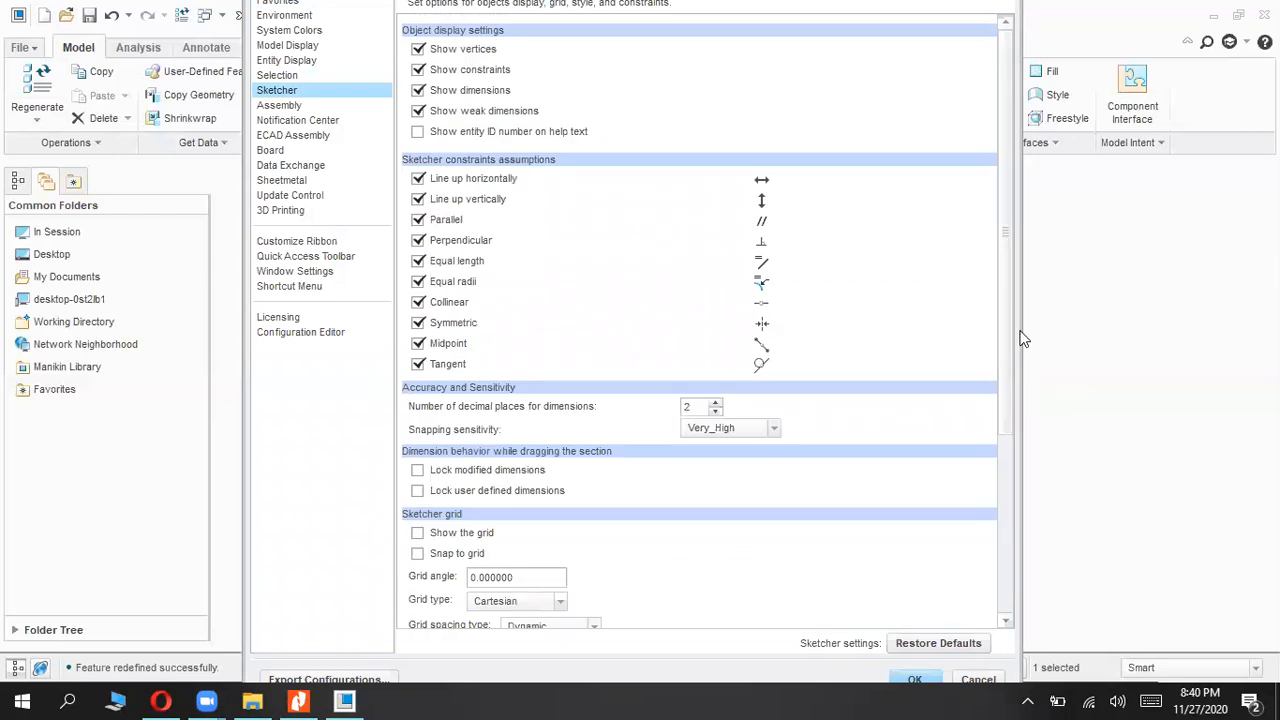
Step: Review the option pages from Assembly, Update Control and Board through Selection to the Environment settings with the working directory
{"action": "left_click", "coordinate": [292, 105]}
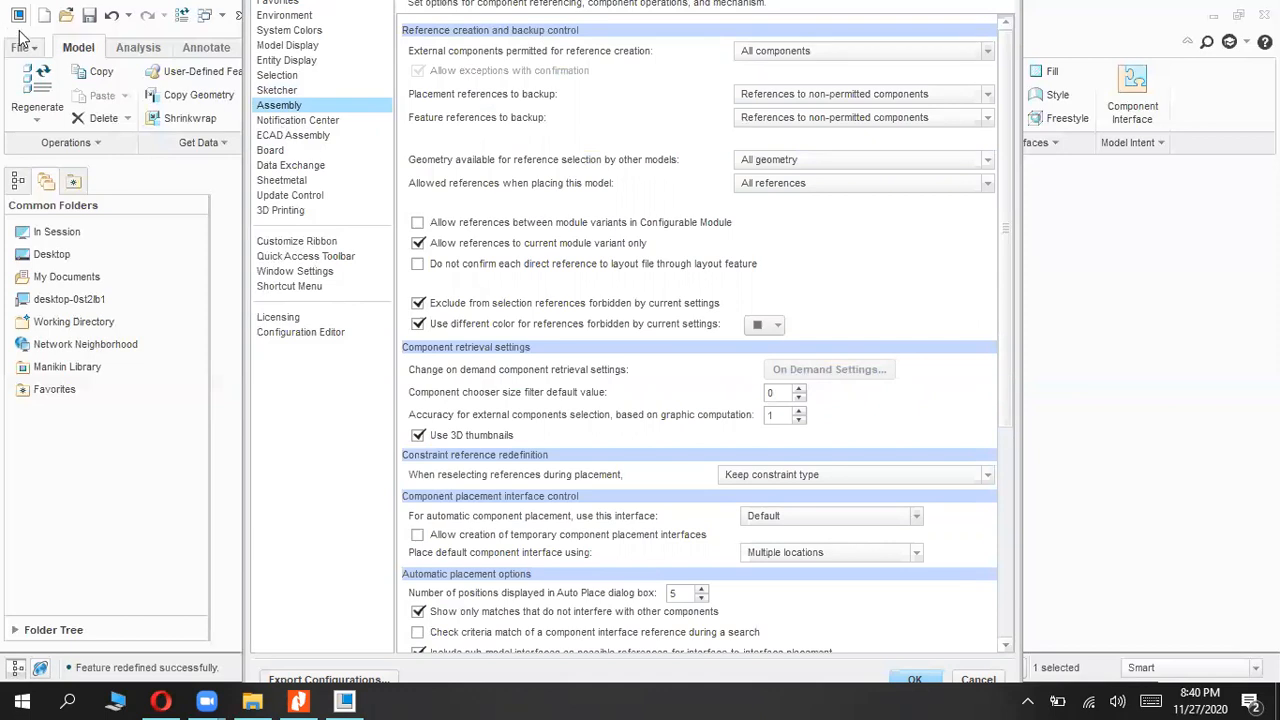
{"action": "left_click", "coordinate": [291, 196]}
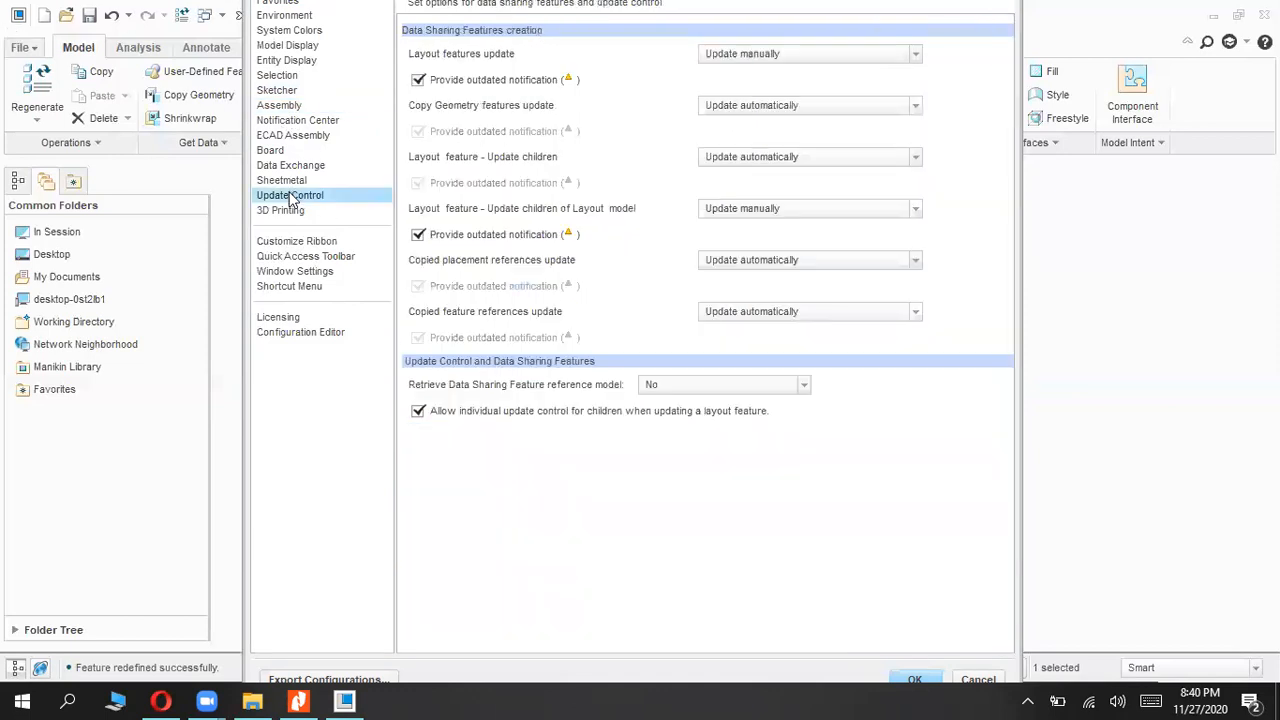
{"action": "left_click", "coordinate": [282, 212]}
{"action": "left_click", "coordinate": [279, 182]}
{"action": "left_click", "coordinate": [293, 151]}
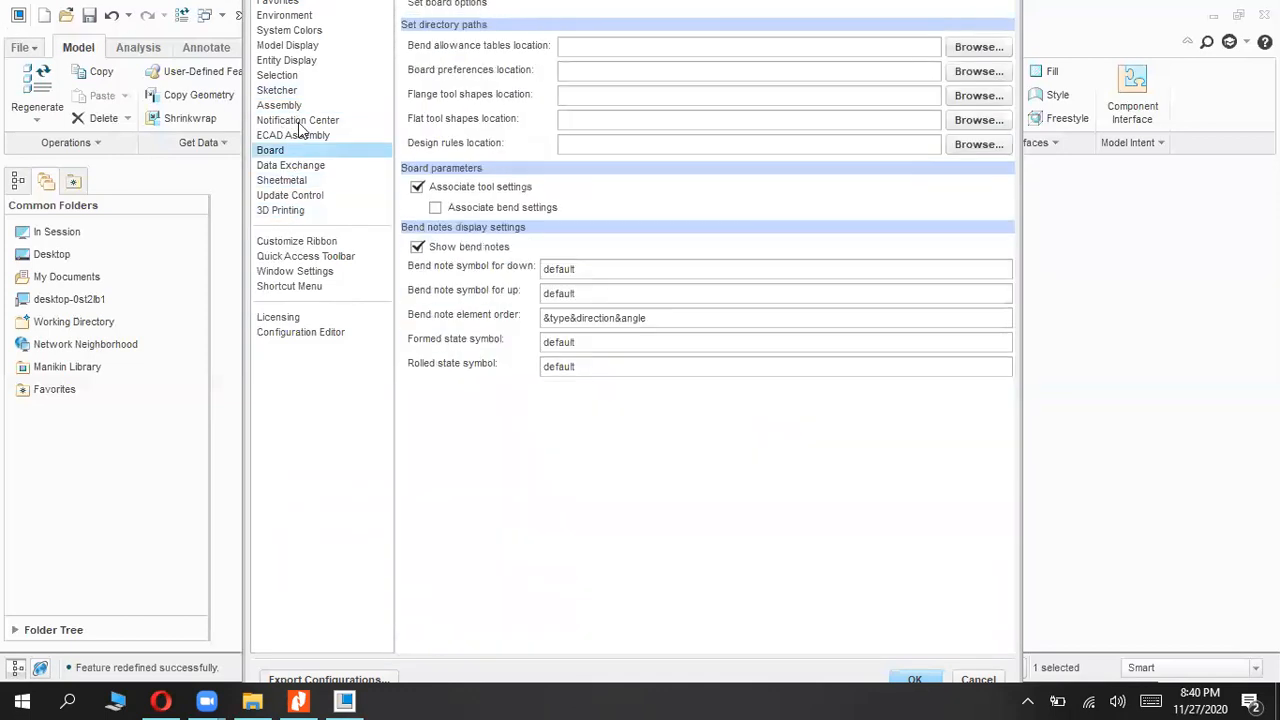
{"action": "left_click", "coordinate": [300, 121]}
{"action": "left_click", "coordinate": [292, 77]}
{"action": "left_click", "coordinate": [290, 106]}
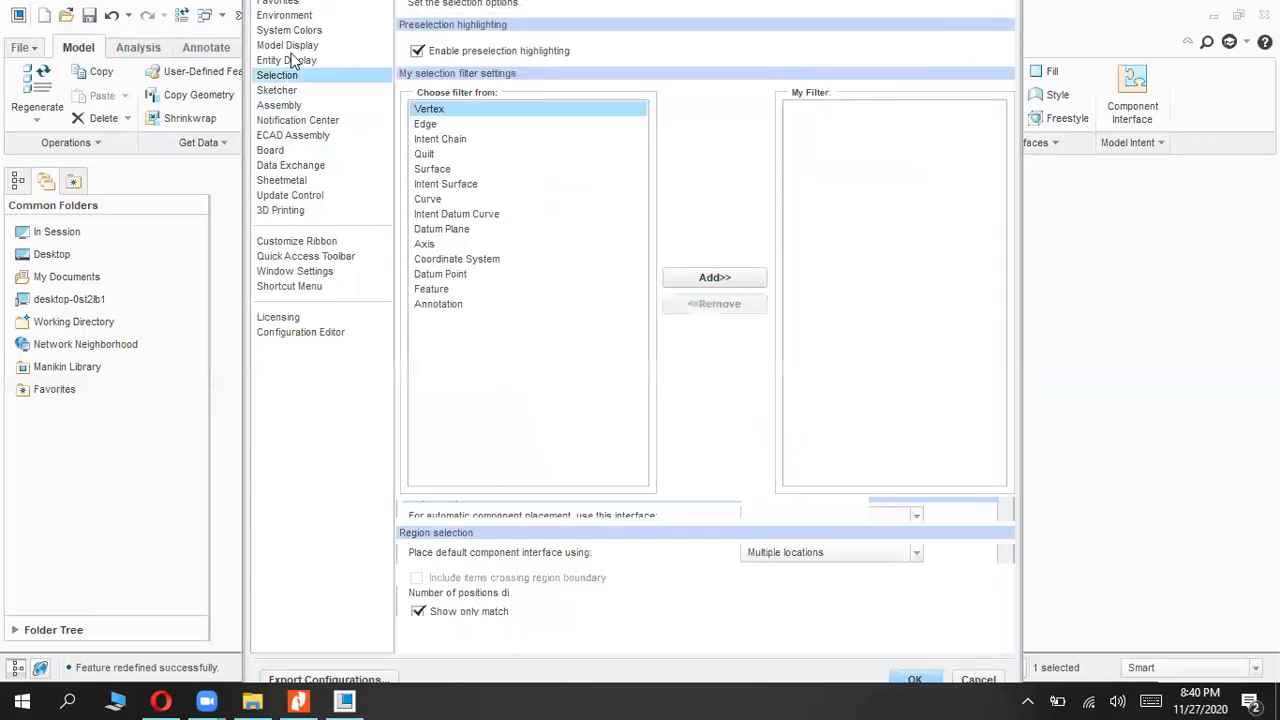
{"action": "left_click", "coordinate": [300, 46]}
{"action": "left_click", "coordinate": [377, 12]}
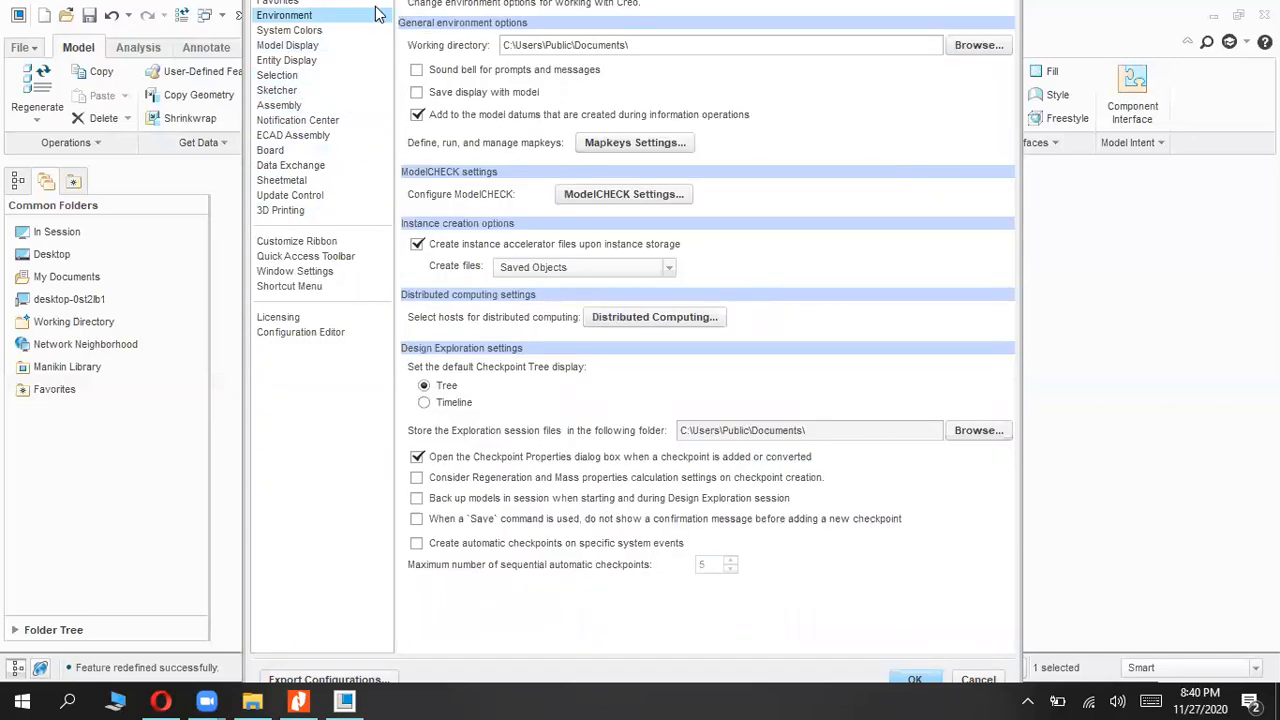
Step: Examine the Sketcher colors under System Colors and look through the 3D Printing, Board, Assembly, ECAD Assembly and Environment options
{"action": "left_click", "coordinate": [291, 31]}
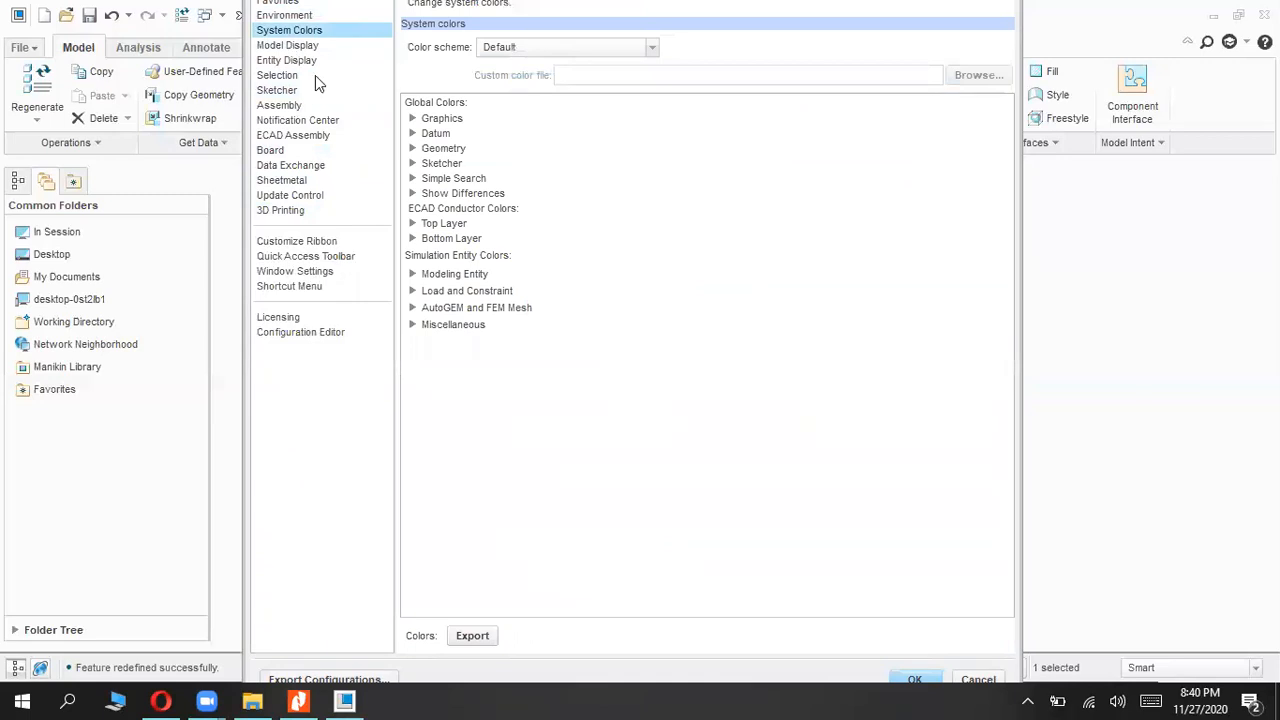
{"action": "left_click", "coordinate": [412, 164]}
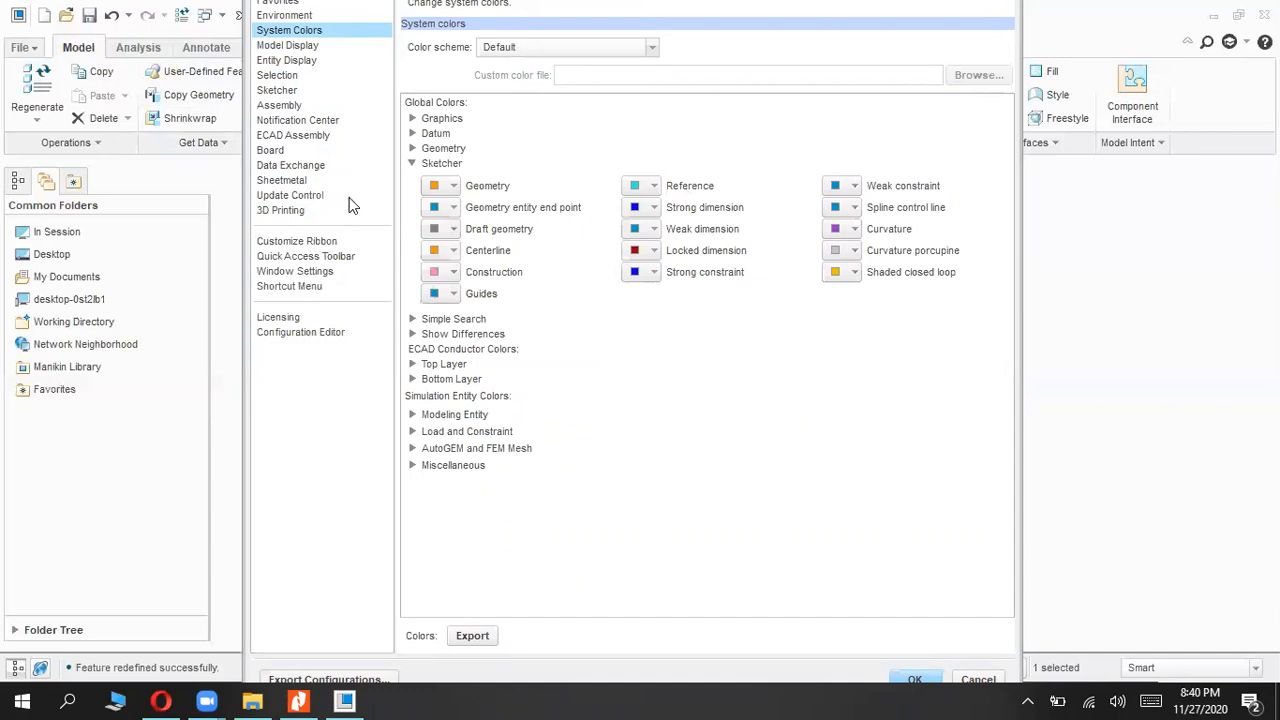
{"action": "left_click", "coordinate": [283, 213]}
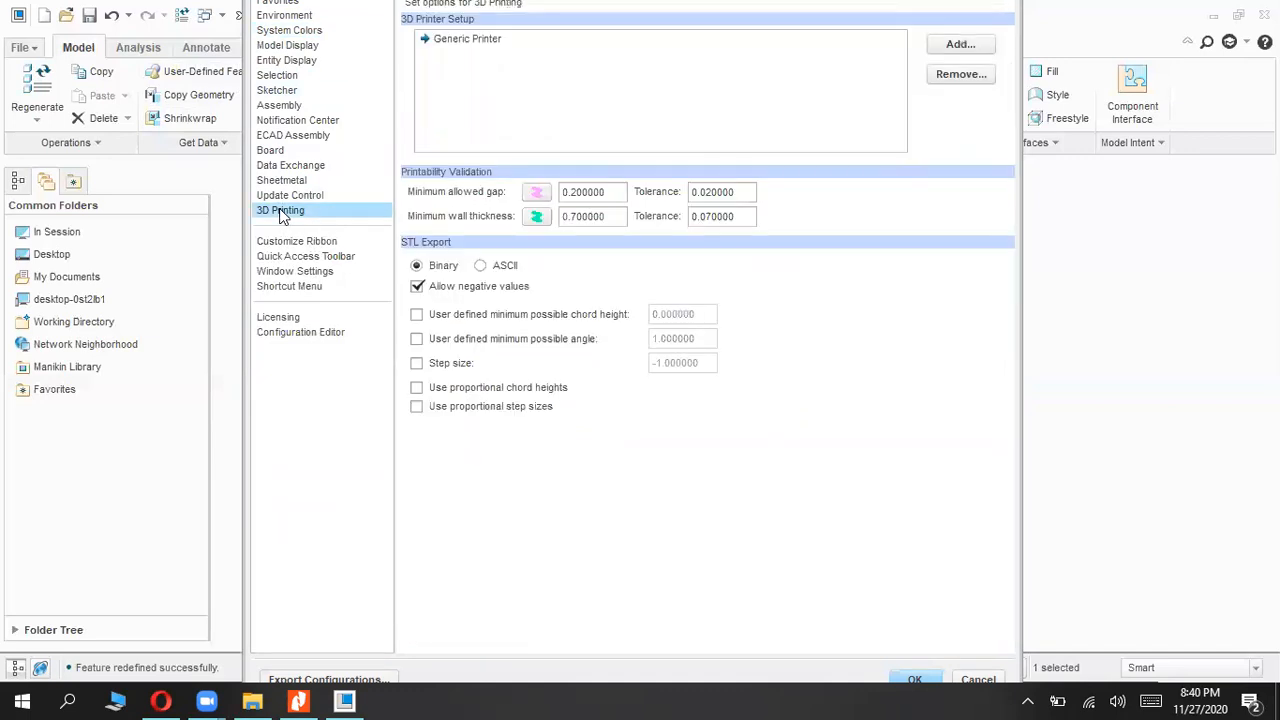
{"action": "left_click", "coordinate": [280, 155]}
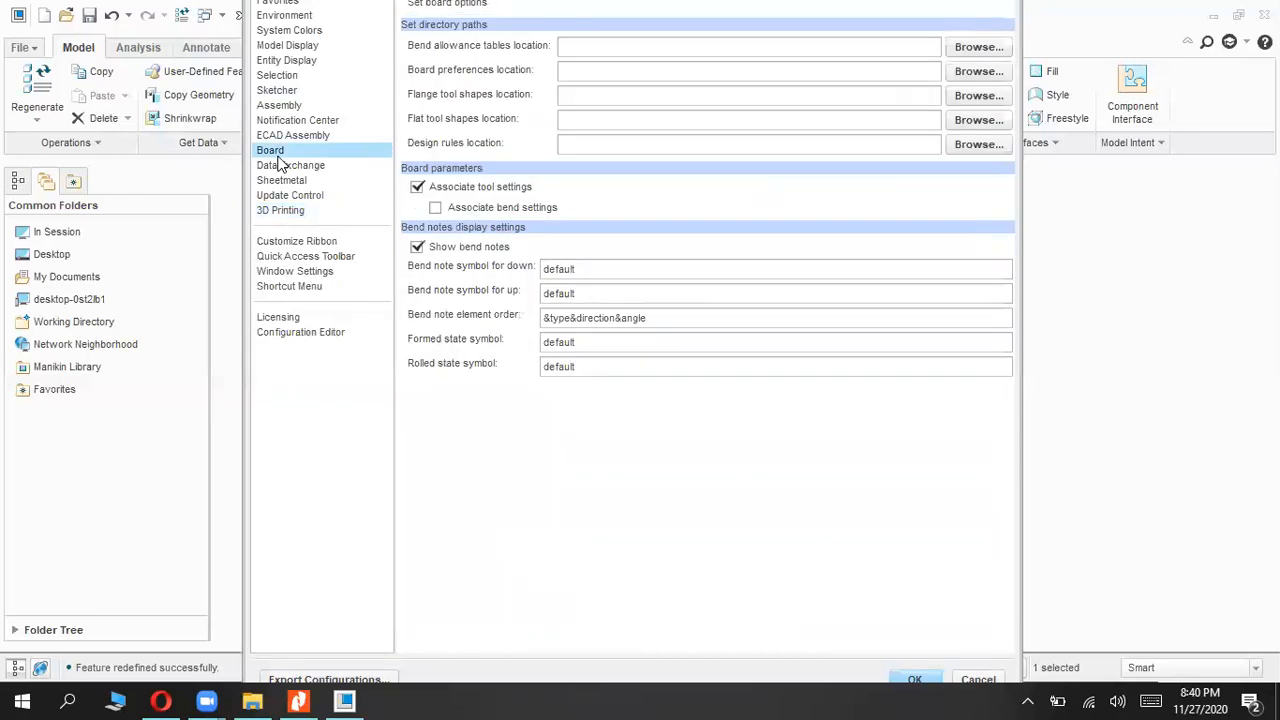
{"action": "left_click", "coordinate": [282, 106]}
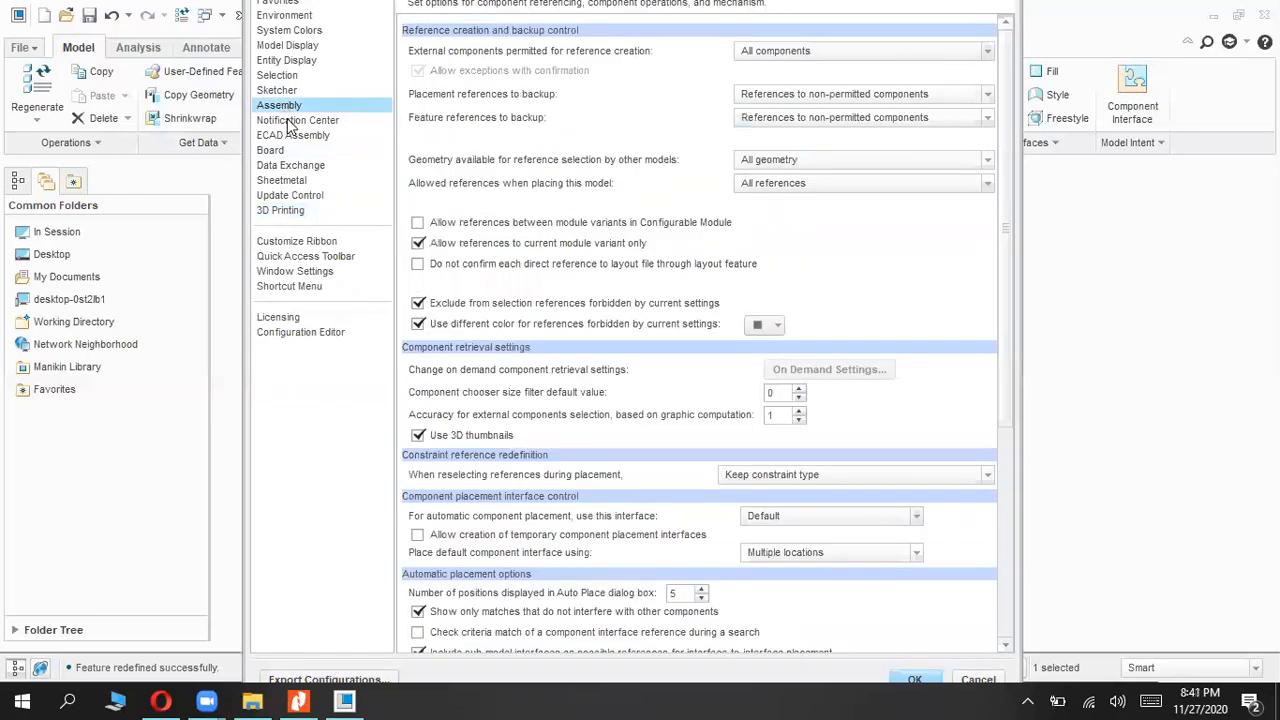
{"action": "left_click", "coordinate": [292, 135]}
{"action": "left_click", "coordinate": [285, 90]}
{"action": "left_click", "coordinate": [284, 15]}
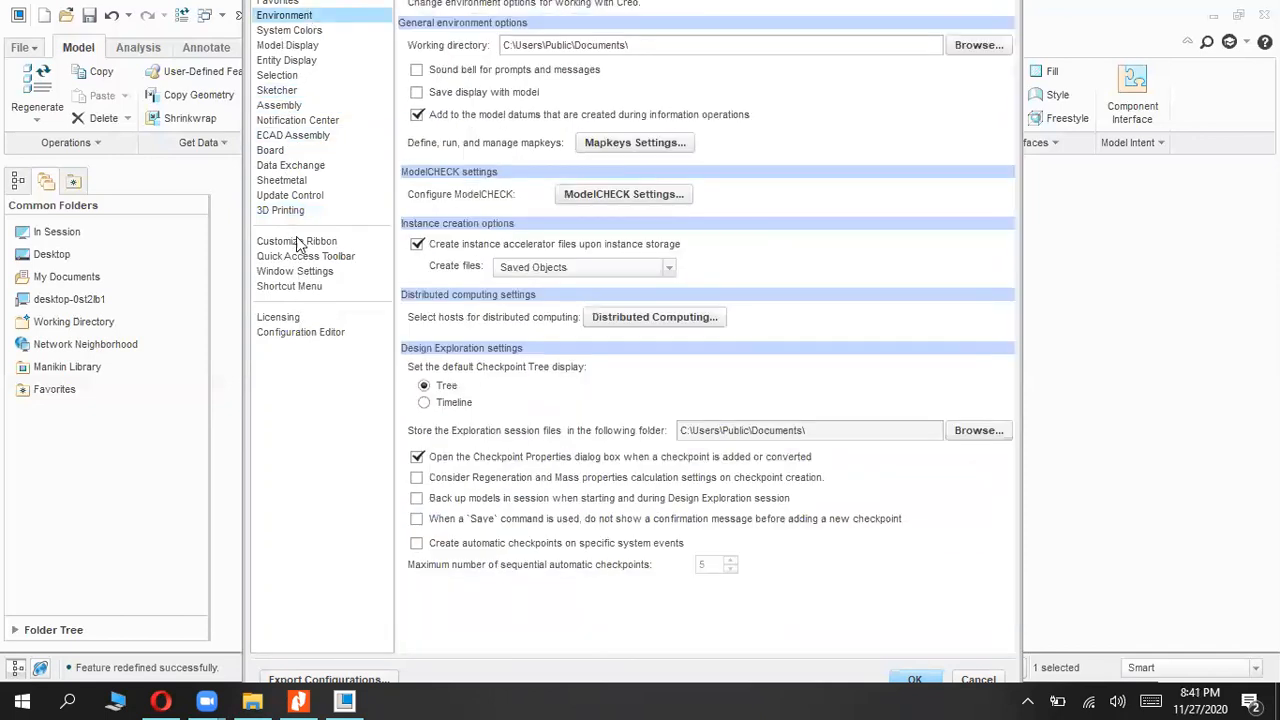
Step: Review the Window Settings, Customize Ribbon, Model Display, Entity Display and Selection options
{"action": "left_click", "coordinate": [316, 273]}
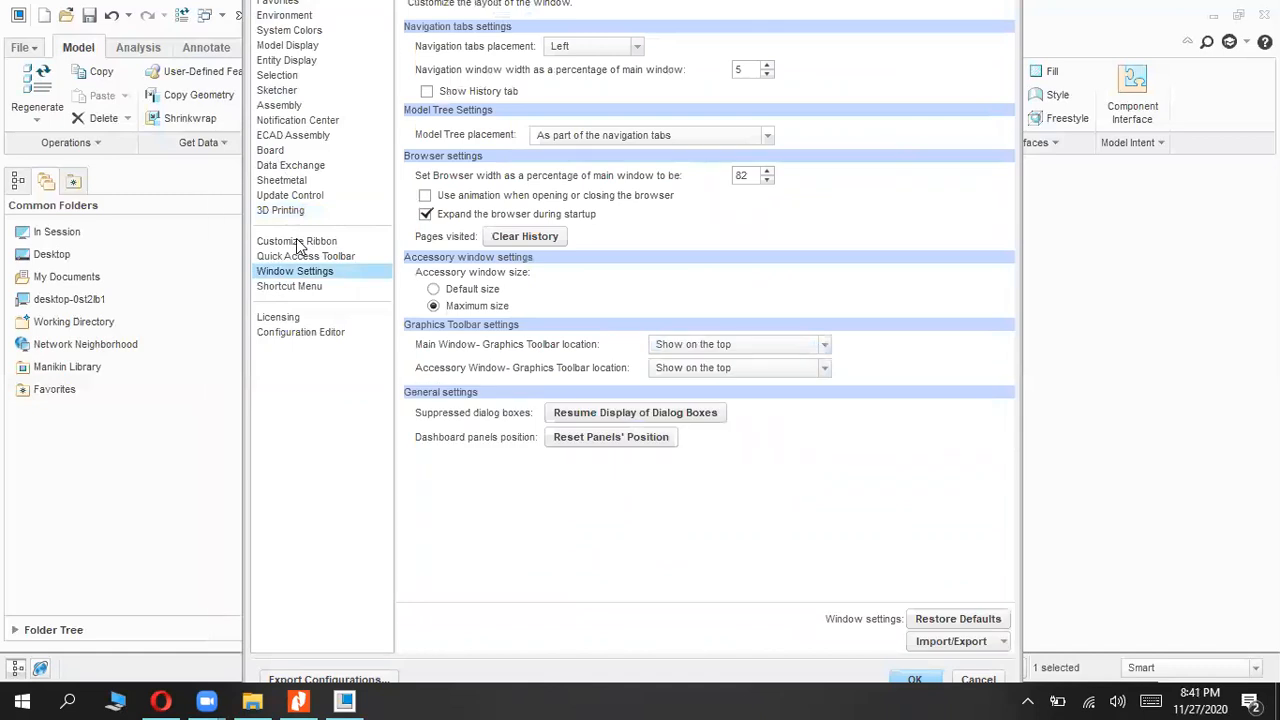
{"action": "left_click", "coordinate": [299, 245]}
{"action": "left_click", "coordinate": [287, 46]}
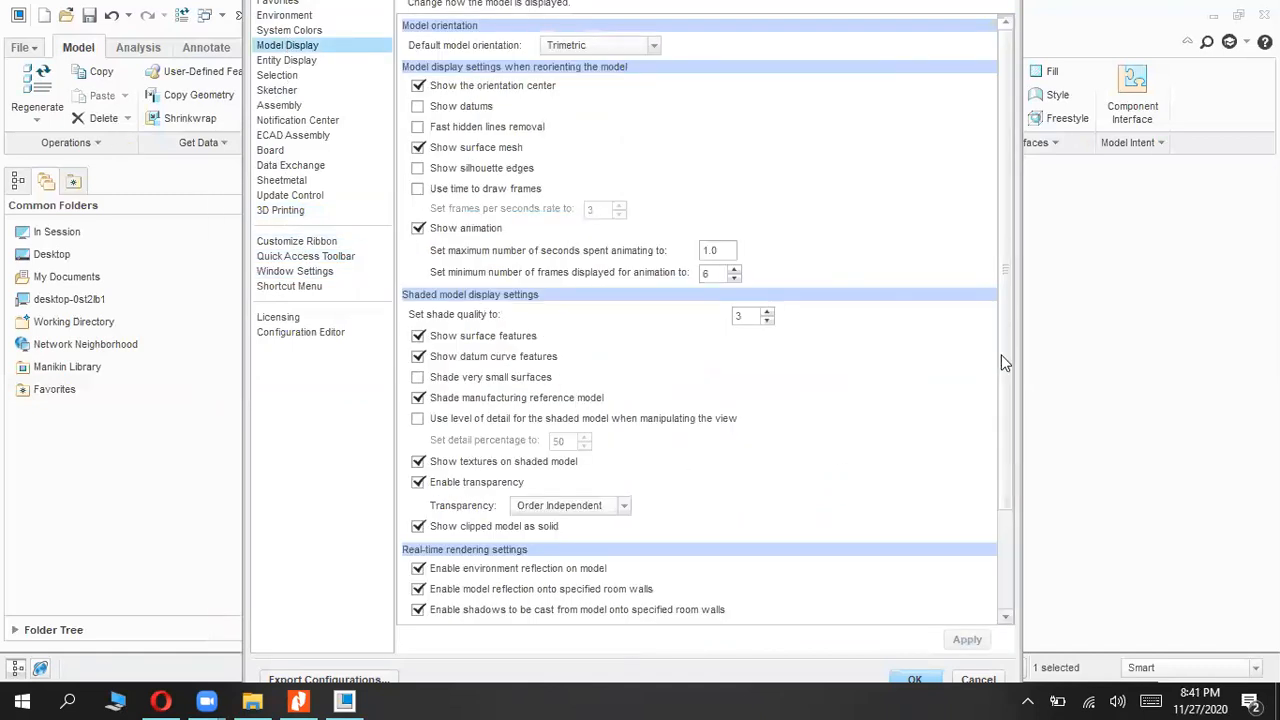
{"action": "left_click_drag", "start_coordinate": [1012, 336], "coordinate": [998, 290]}
{"action": "left_click", "coordinate": [306, 58]}
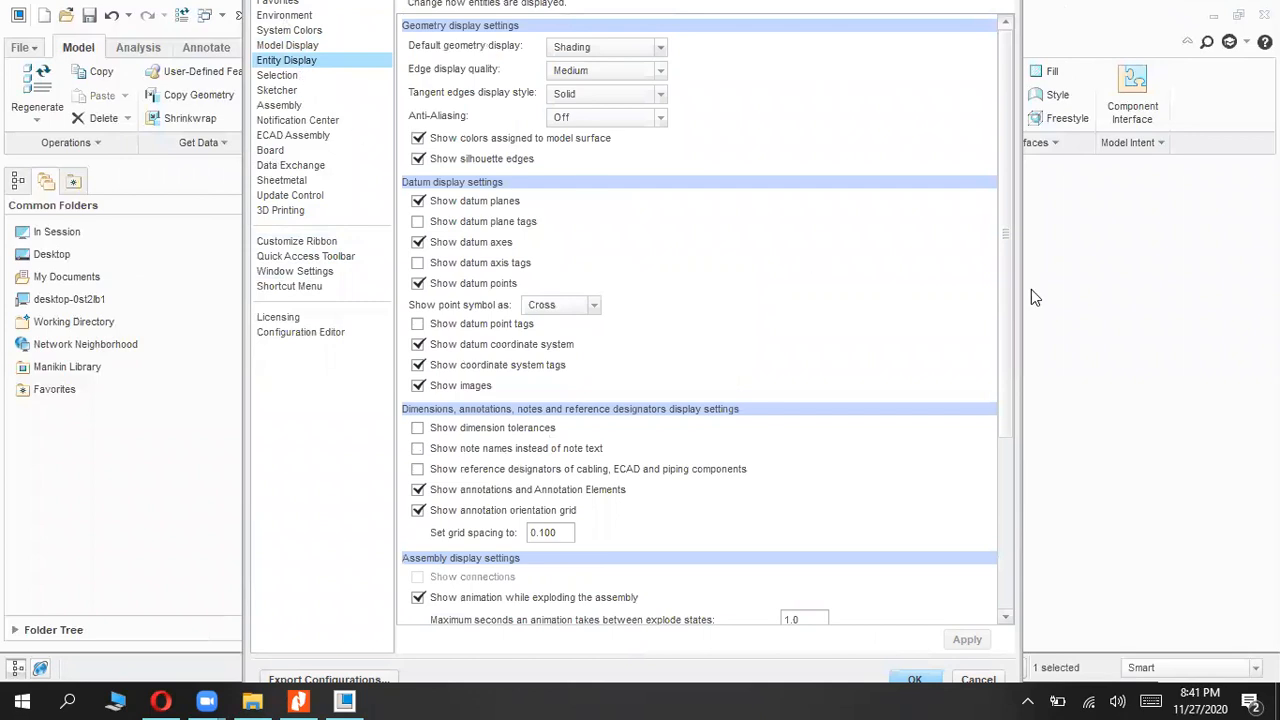
{"action": "left_click_drag", "start_coordinate": [1006, 391], "coordinate": [971, 636]}
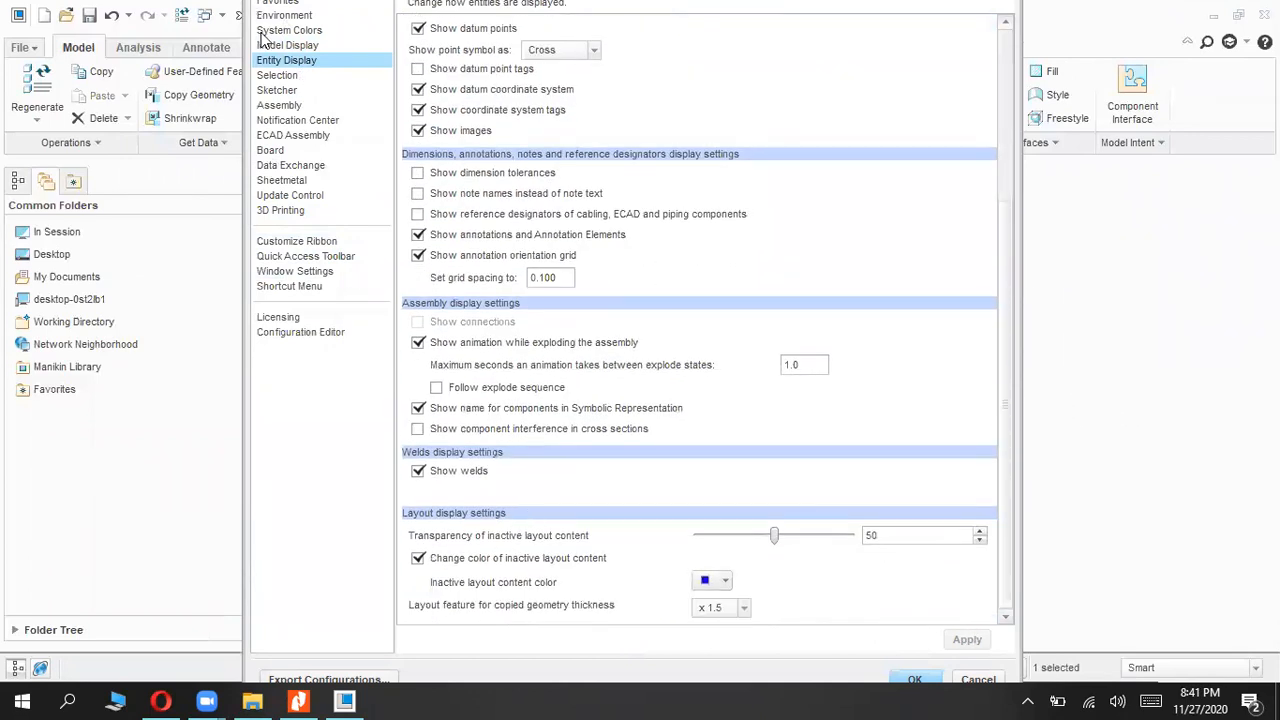
{"action": "left_click", "coordinate": [285, 76]}
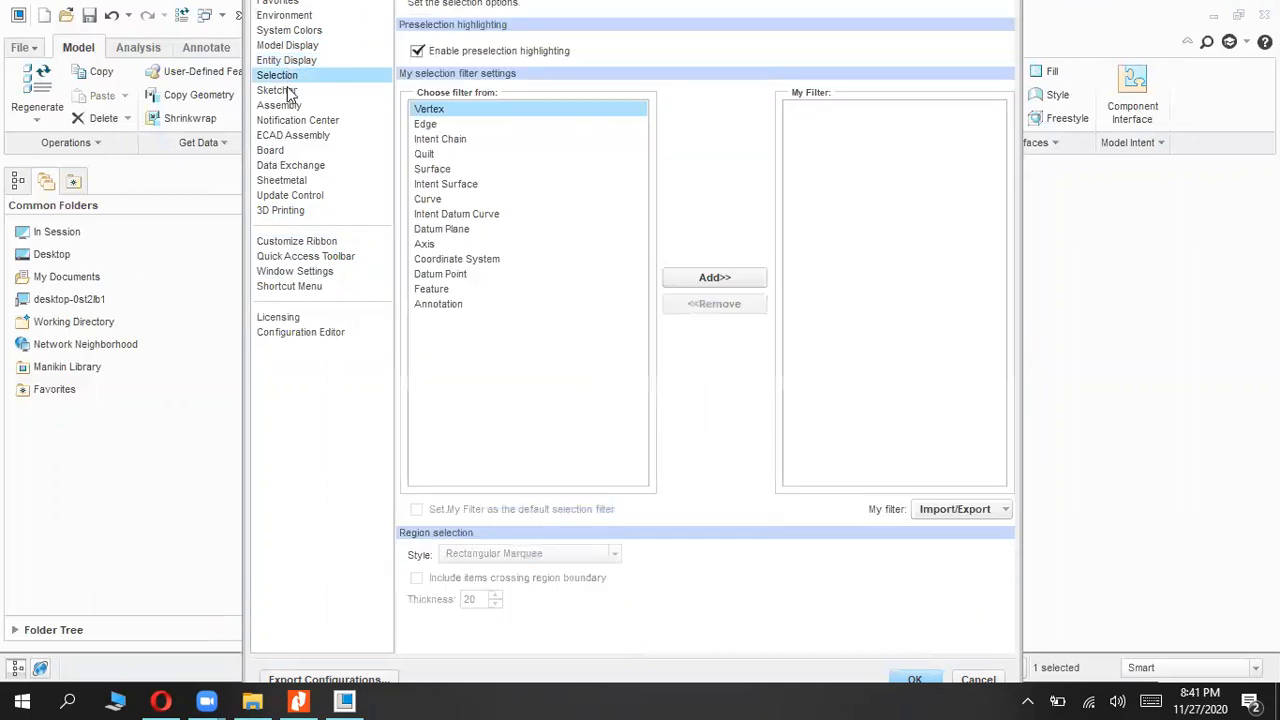
Step: Try turning the sketcher grid display on and off in the Sketcher options, and close the options without applying changes
{"action": "left_click", "coordinate": [285, 90]}
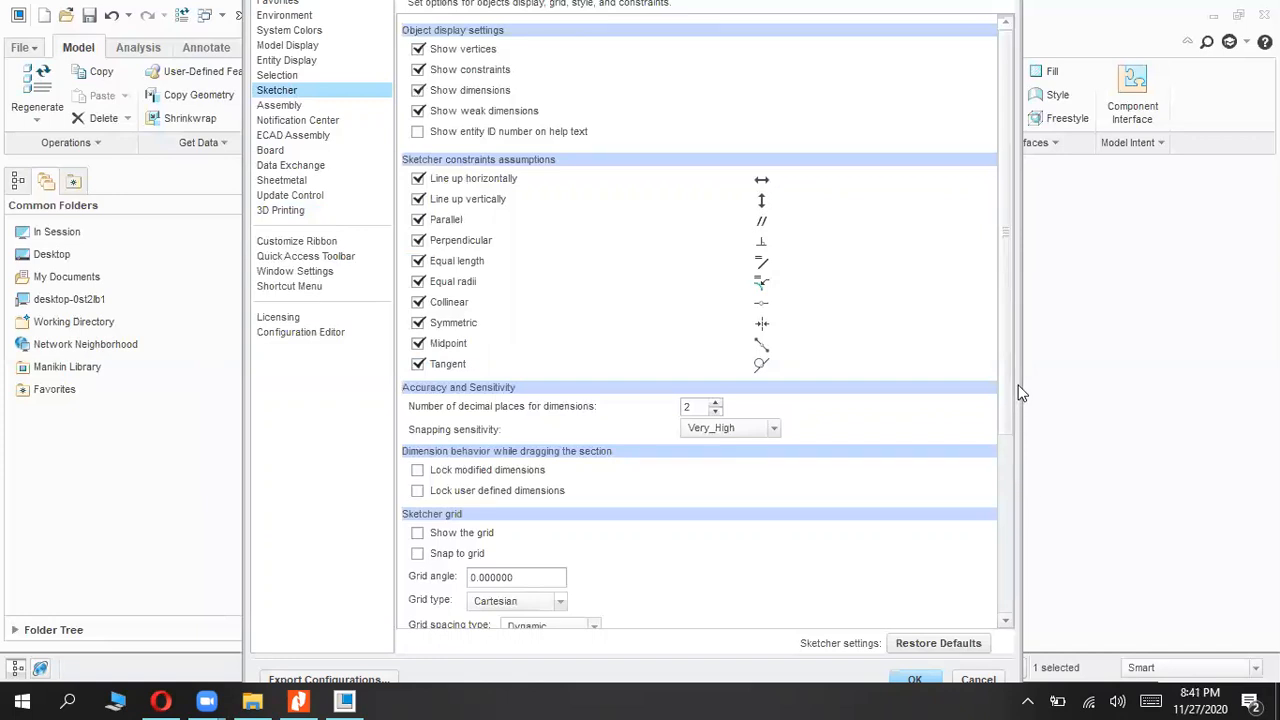
{"action": "scroll", "coordinate": [615, 493], "scroll_direction": "down", "scroll_amount": 1}
{"action": "left_click", "coordinate": [462, 518]}
{"action": "left_click", "coordinate": [462, 518]}
{"action": "left_click", "coordinate": [462, 518]}
{"action": "left_click", "coordinate": [462, 518]}
{"action": "left_click", "coordinate": [462, 518]}
{"action": "left_click", "coordinate": [462, 518]}
{"action": "left_click", "coordinate": [462, 518]}
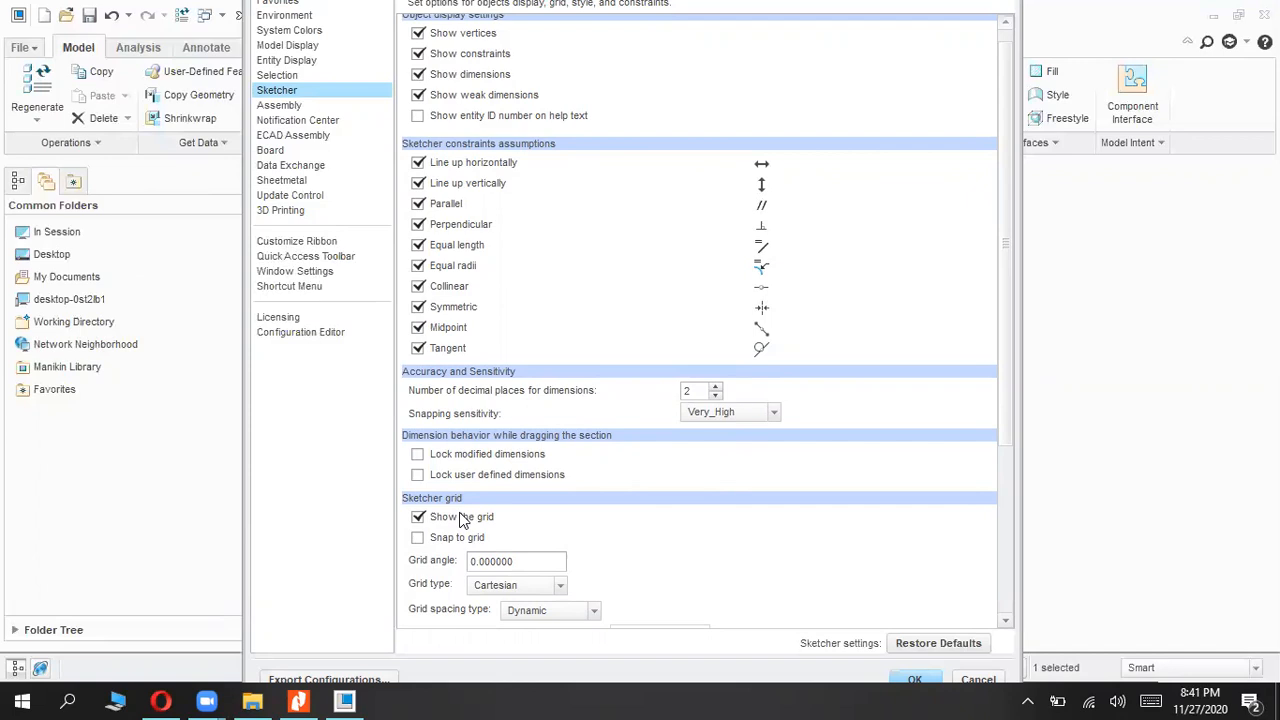
{"action": "left_click", "coordinate": [462, 518]}
{"action": "left_click", "coordinate": [462, 518]}
{"action": "left_click_drag", "start_coordinate": [1010, 433], "coordinate": [1023, 583]}
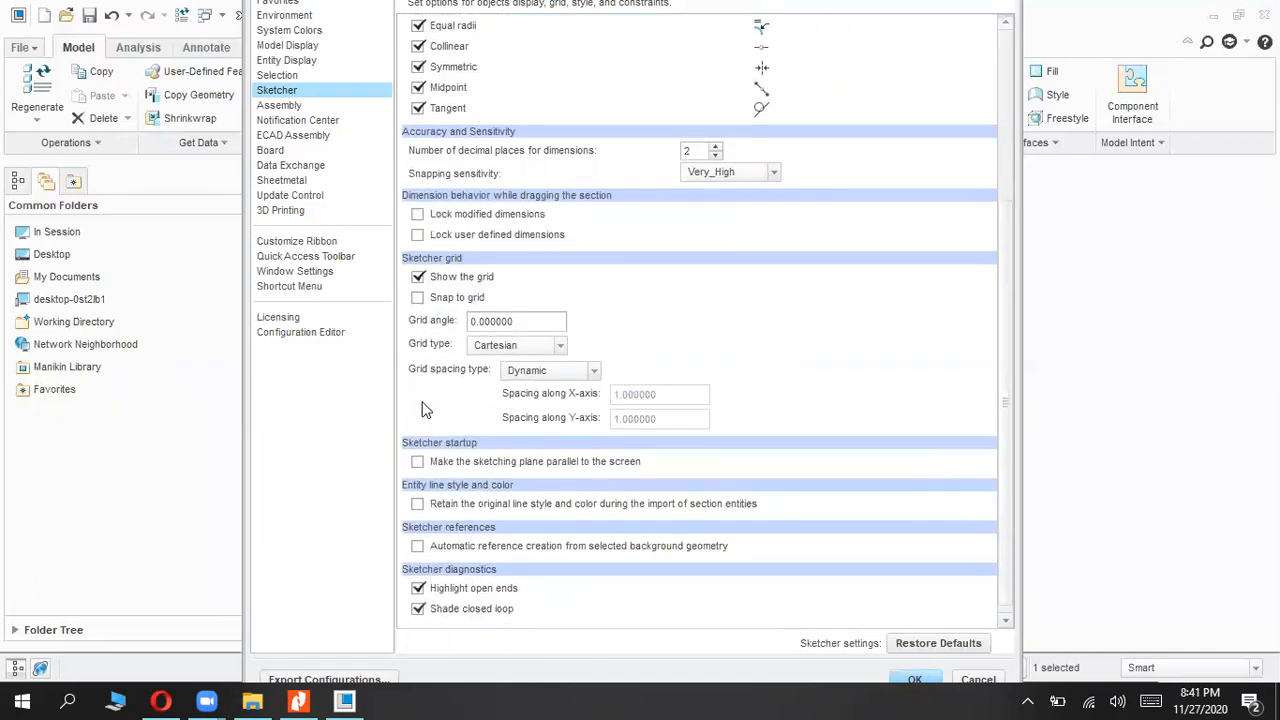
{"action": "left_click", "coordinate": [418, 277]}
{"action": "left_click", "coordinate": [983, 679]}
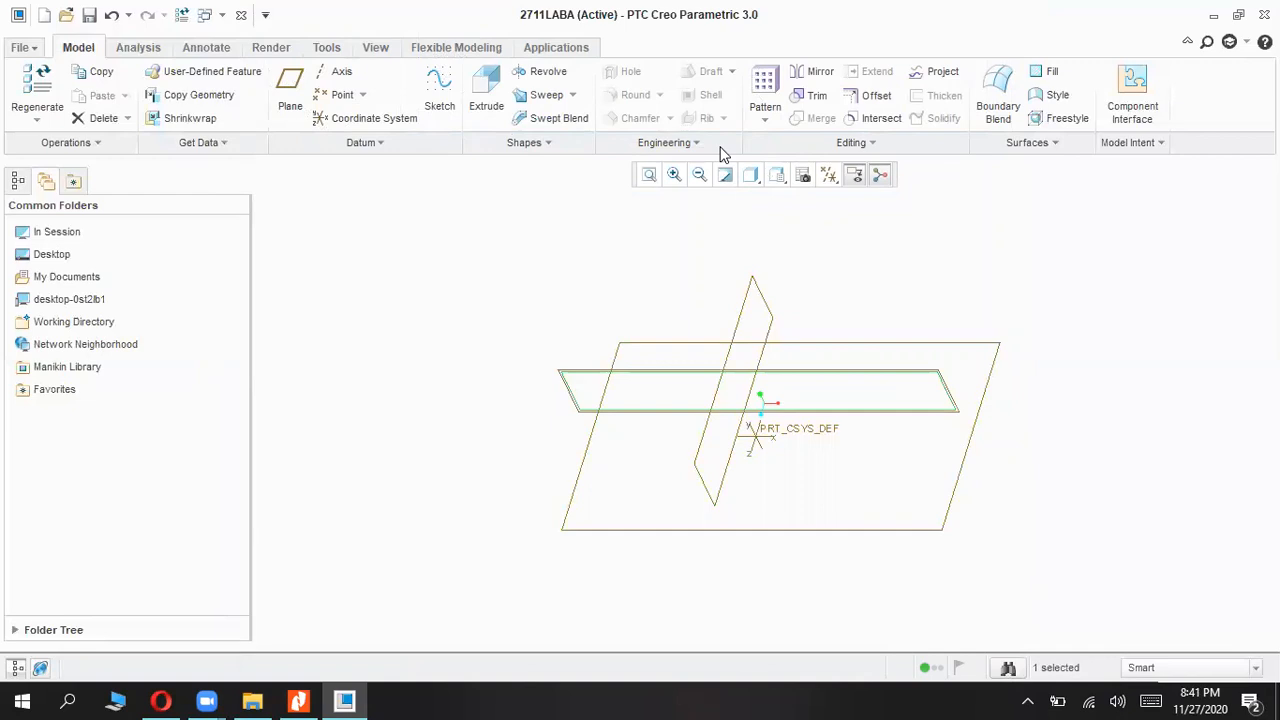
Step: Display the contents of the working directory from the common folders
{"action": "left_click", "coordinate": [600, 208]}
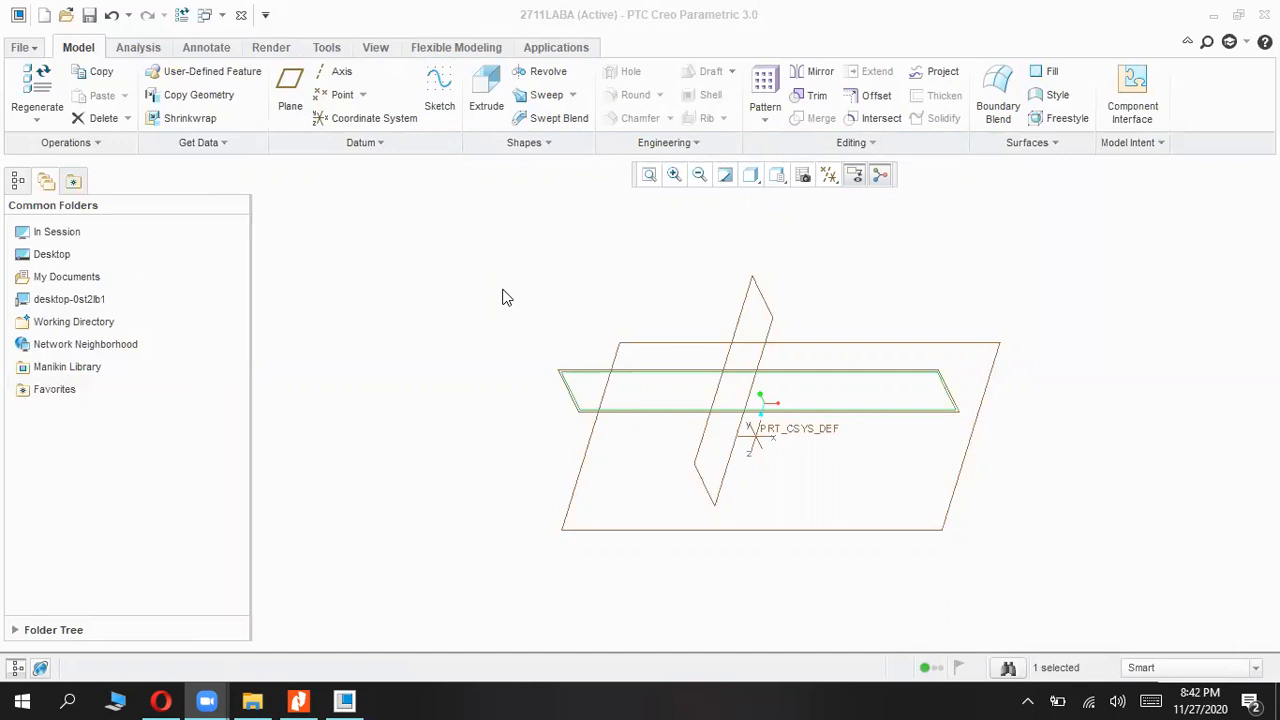
{"action": "left_click", "coordinate": [108, 323]}
{"action": "right_click", "coordinate": [108, 321]}
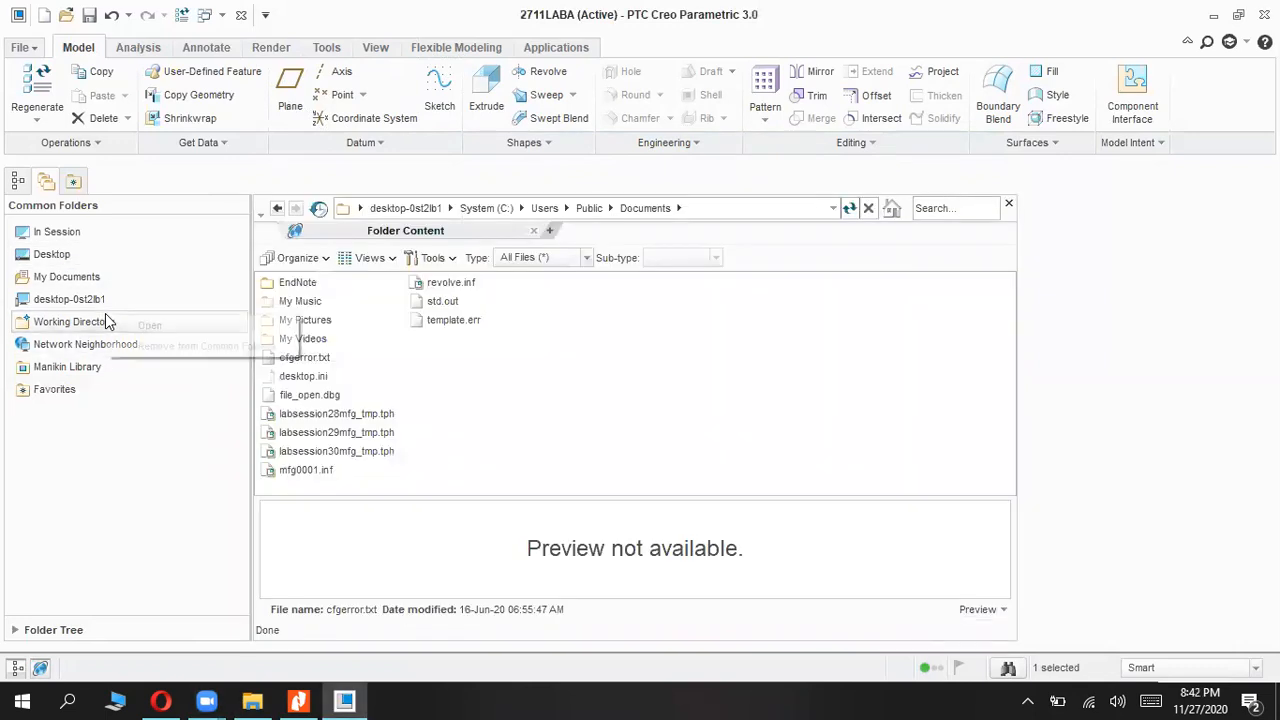
{"action": "left_click", "coordinate": [167, 325]}
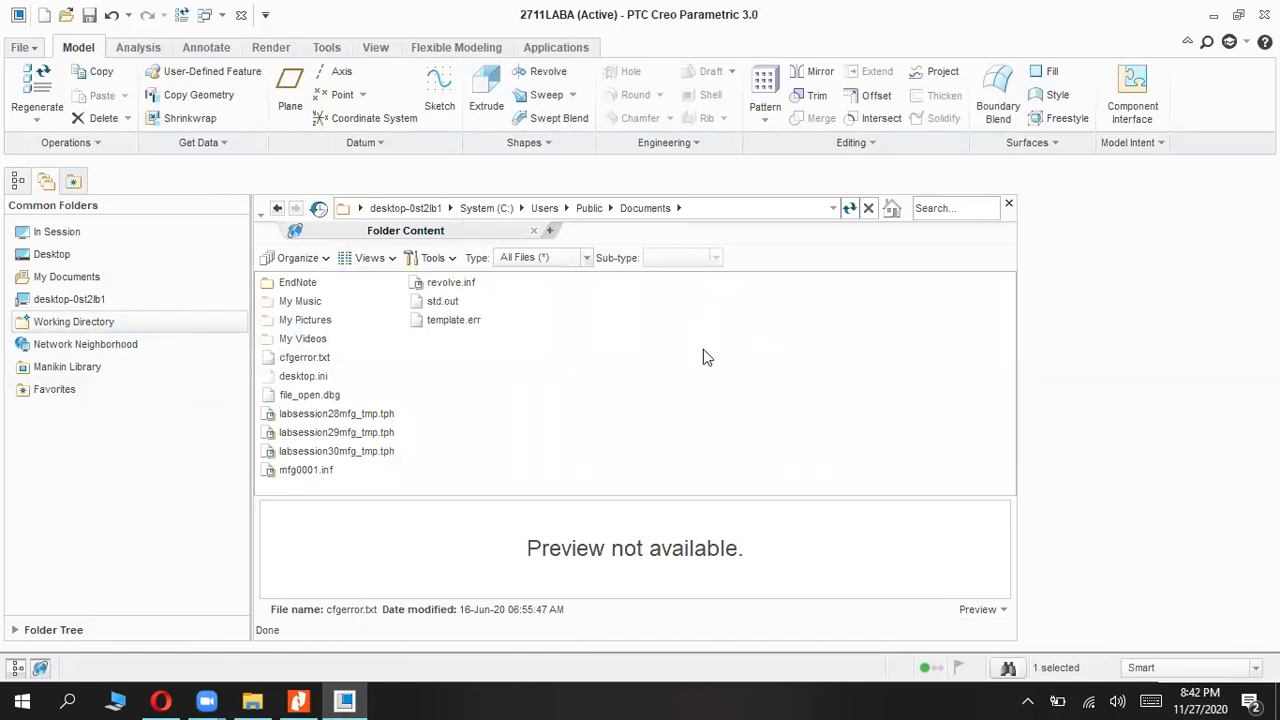
Step: Create a new folder named "creo working sem 3" inside the working directory
{"action": "left_click", "coordinate": [291, 258]}
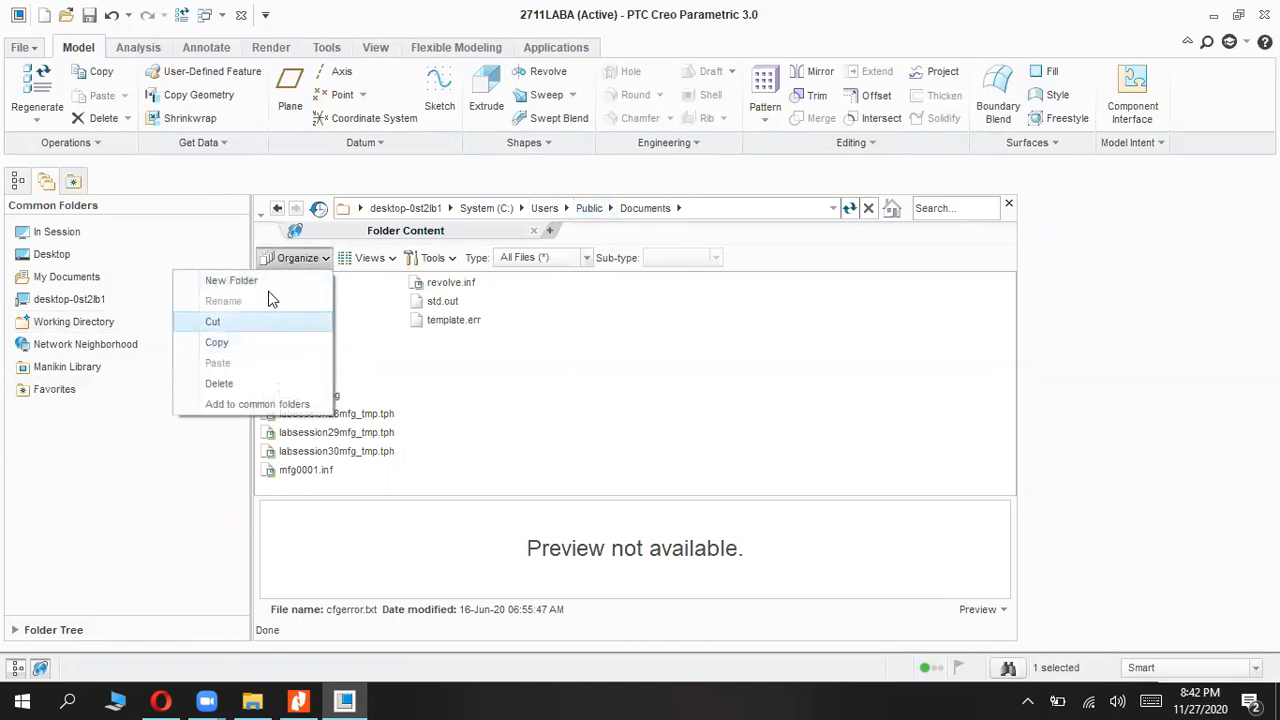
{"action": "left_click", "coordinate": [240, 281]}
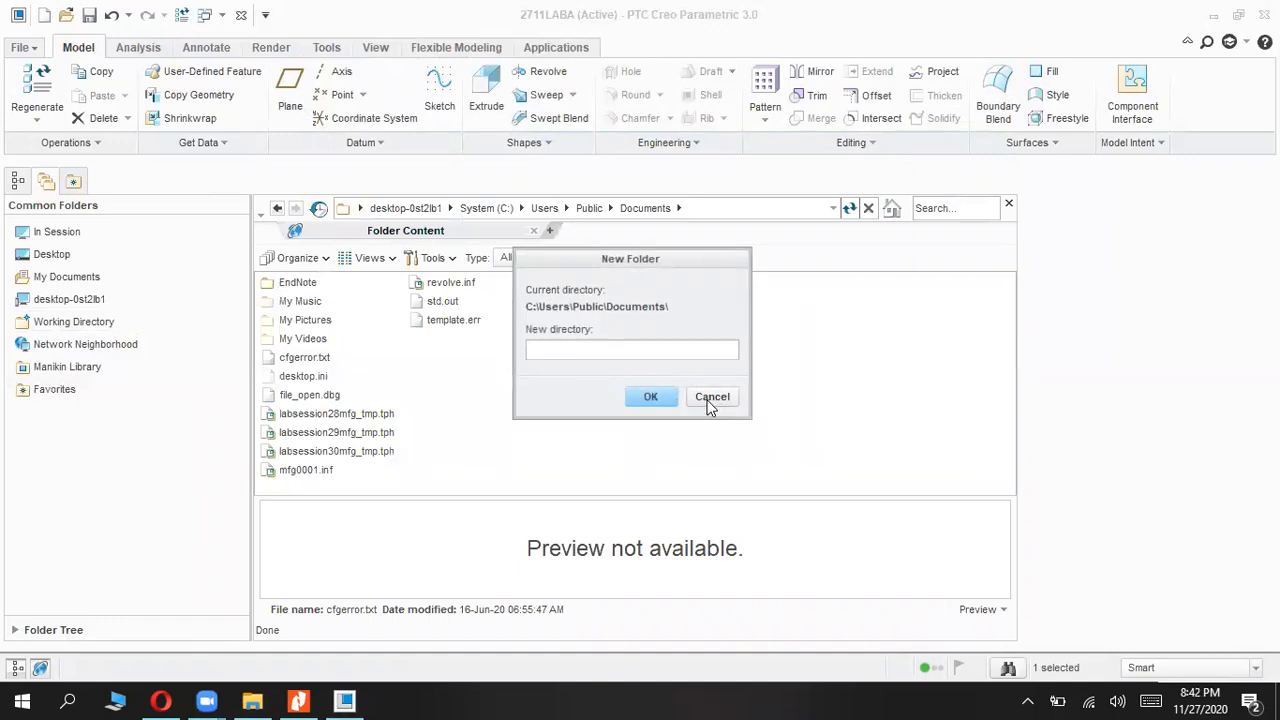
{"action": "type", "text": "creo workingh"}
{"action": "key", "text": "BackSpace"}
{"action": "key", "text": "BackSpace"}
{"action": "type", "text": "sem 3"}
{"action": "left_click", "coordinate": [645, 397]}
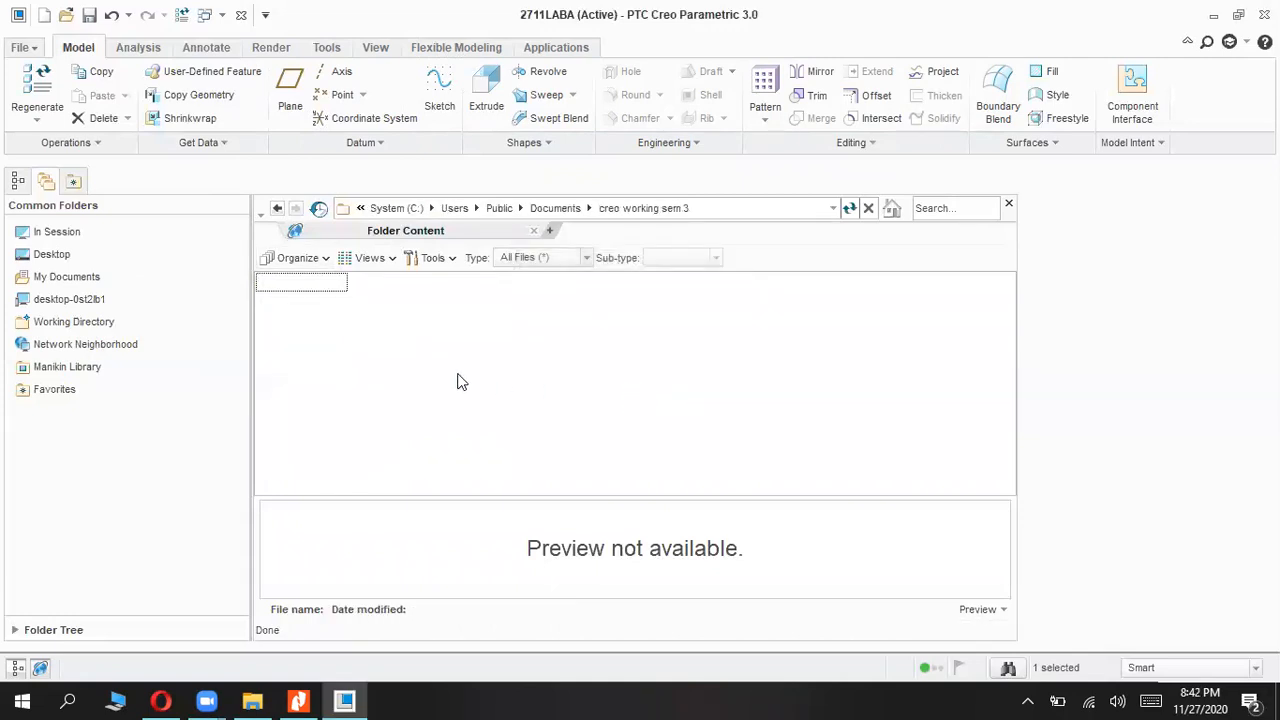
Step: Look through the organizing, view and tool options available for the new folder, and close the folder browser
{"action": "left_click", "coordinate": [309, 262]}
{"action": "left_click", "coordinate": [310, 262]}
{"action": "left_click", "coordinate": [370, 258]}
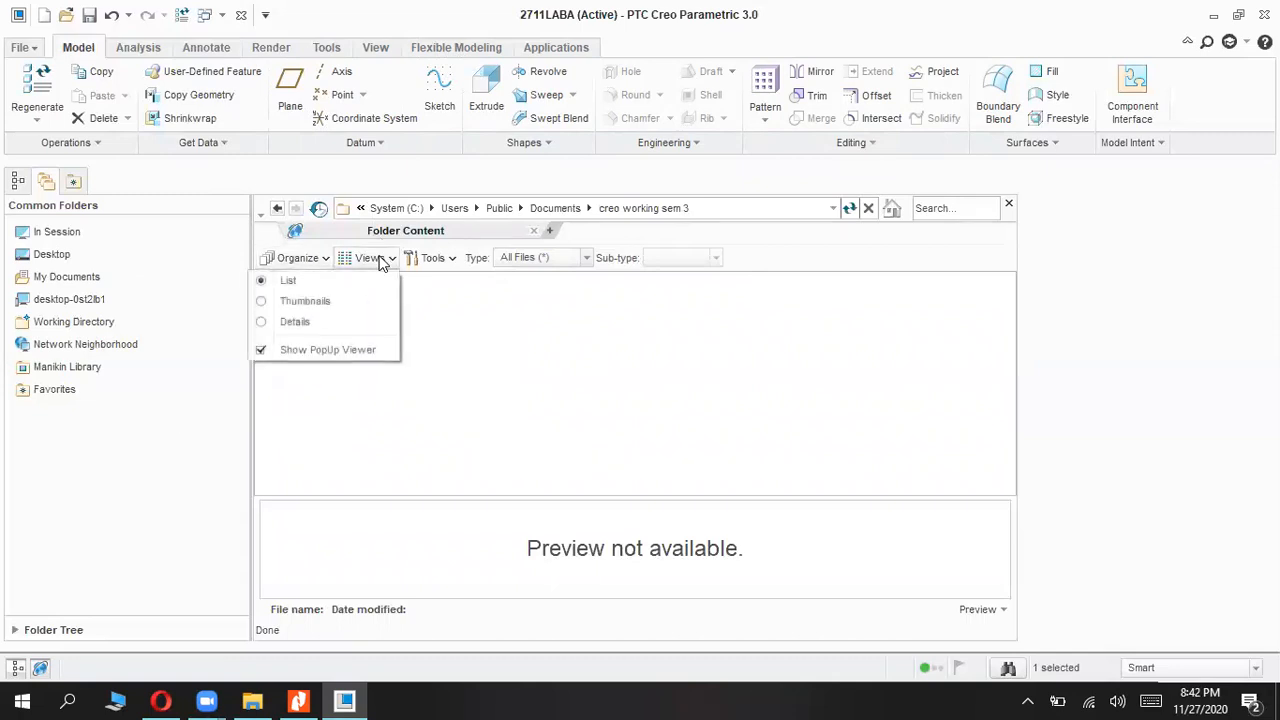
{"action": "left_click", "coordinate": [418, 258]}
{"action": "left_click", "coordinate": [420, 258]}
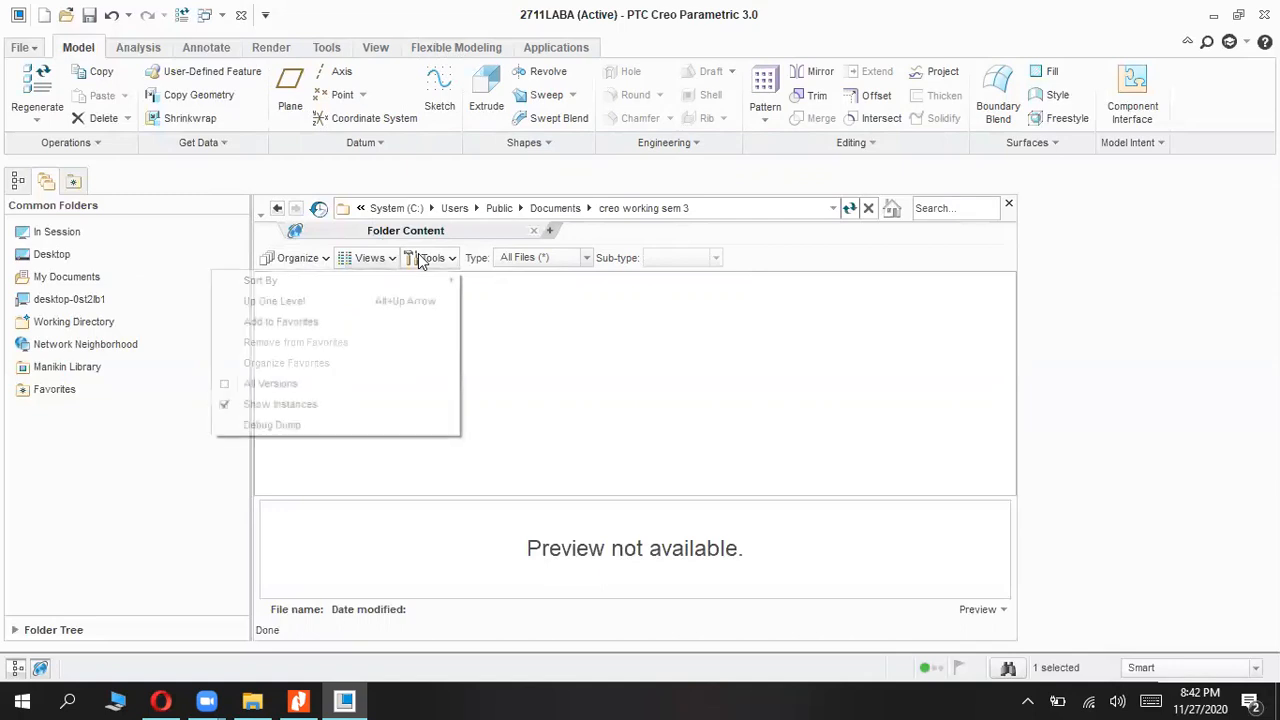
{"action": "left_click", "coordinate": [543, 254]}
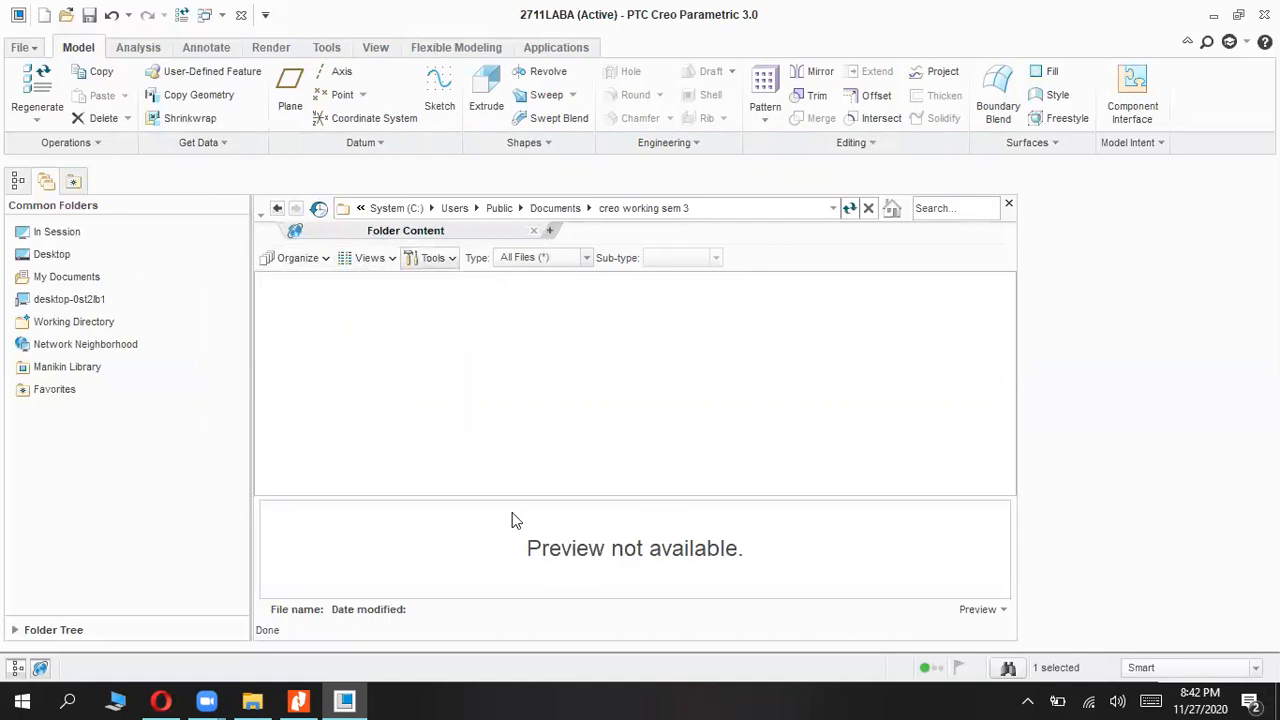
{"action": "left_click", "coordinate": [588, 485]}
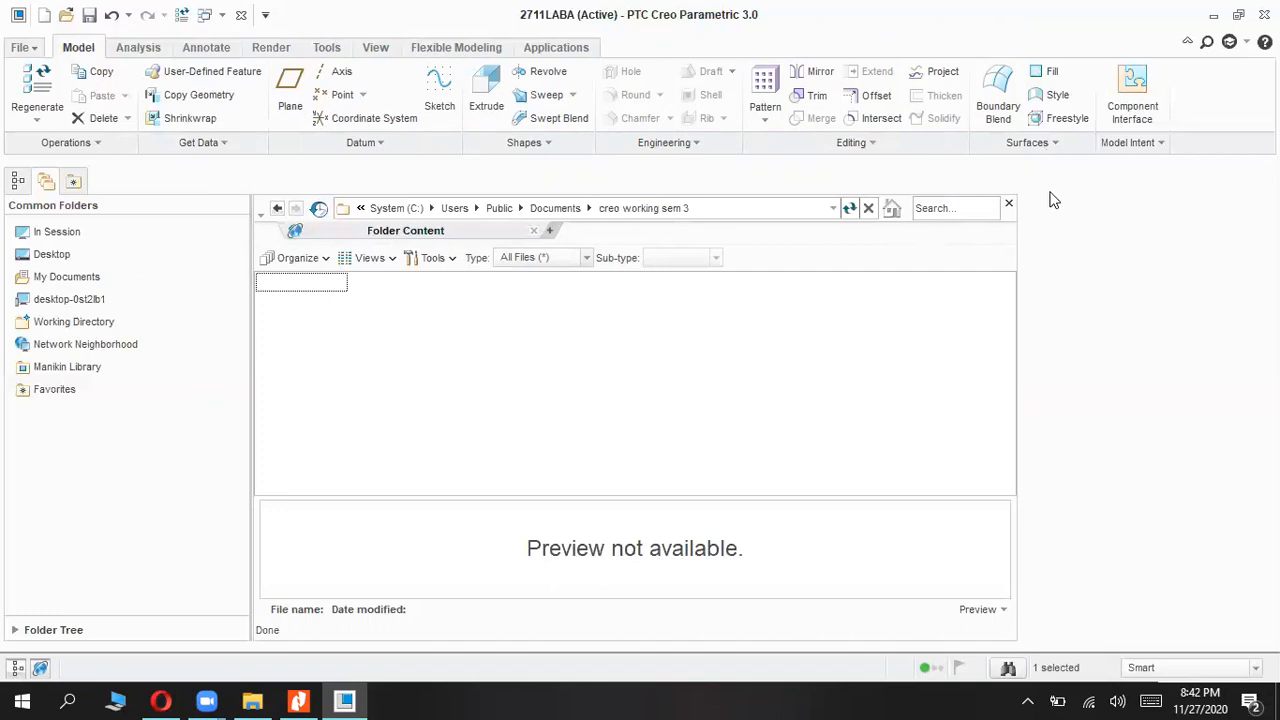
{"action": "left_click", "coordinate": [1009, 205]}
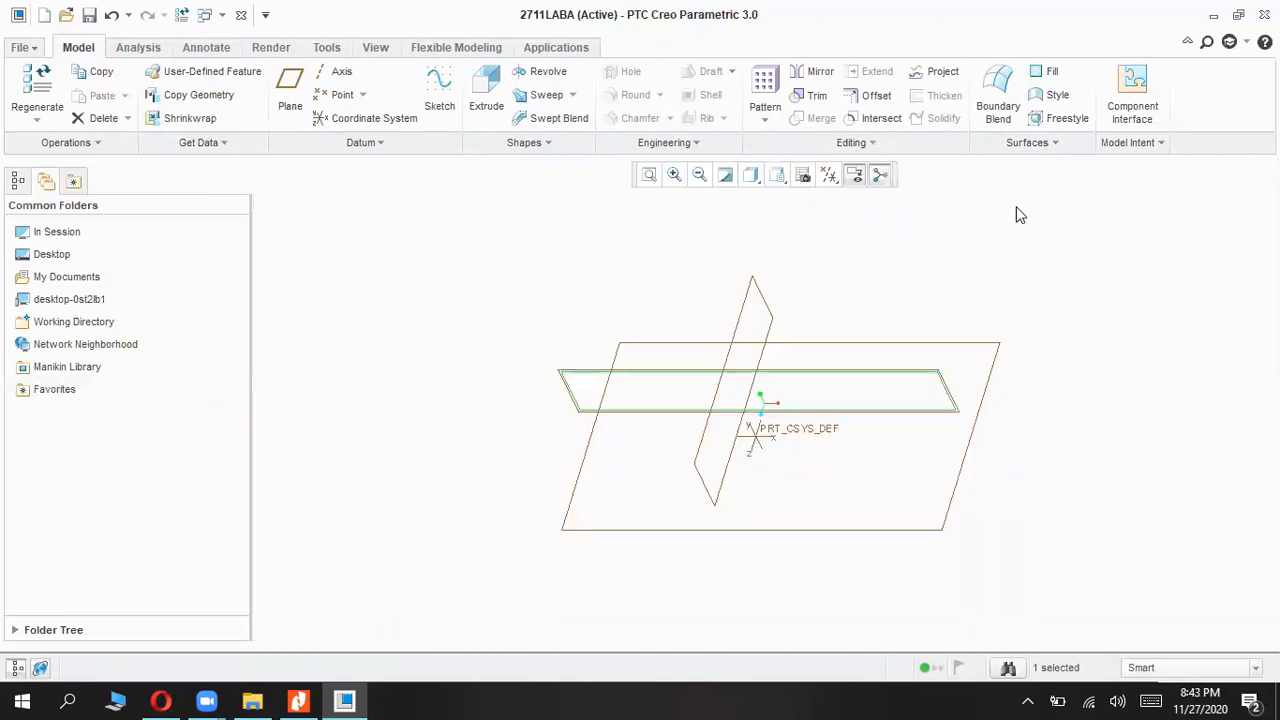
Step: Reopen the working directory, view the contents of the "creo working sem 3" folder, and close the folder browser
{"action": "left_click", "coordinate": [99, 330]}
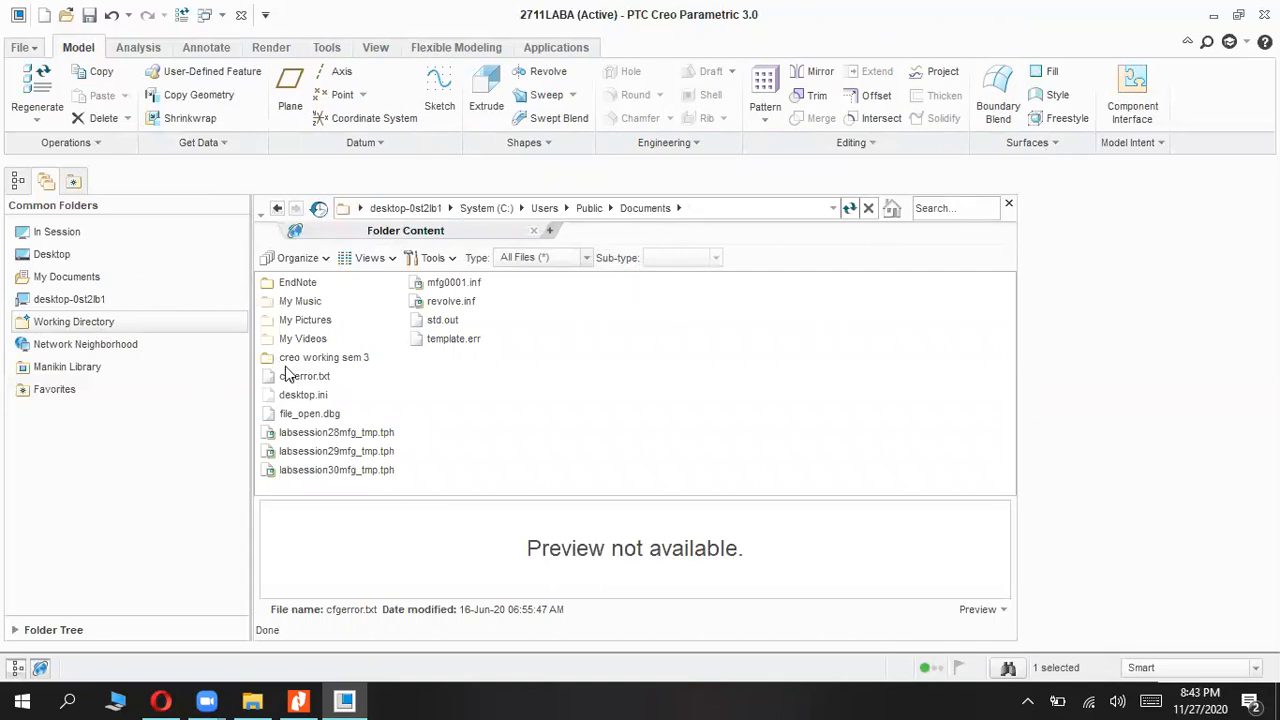
{"action": "double_click", "coordinate": [316, 360]}
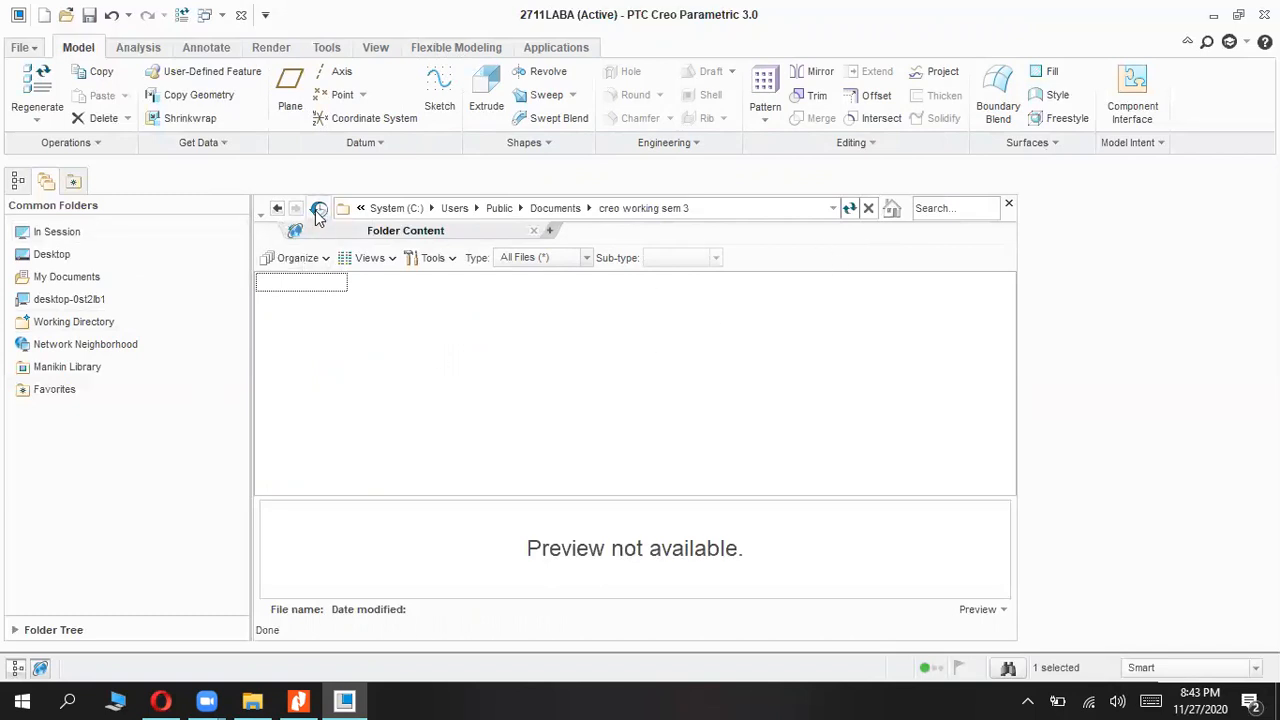
{"action": "left_click", "coordinate": [1007, 205]}
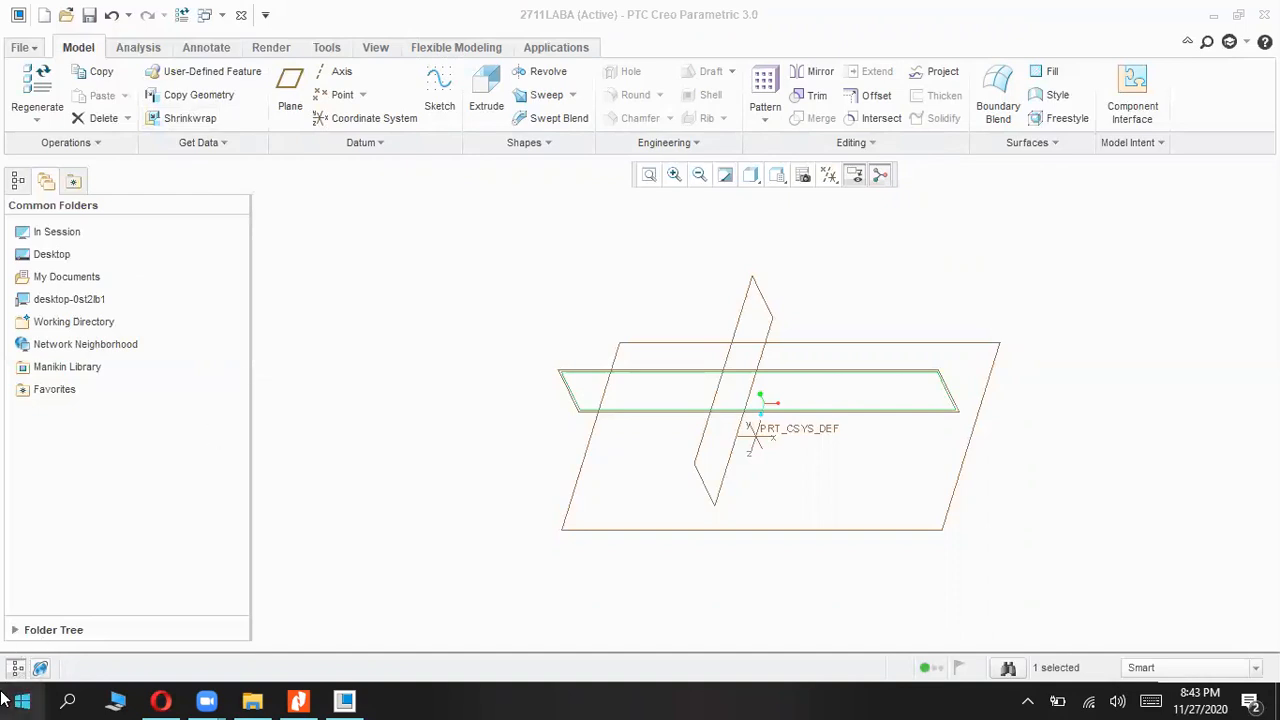
Step: Search Windows for the Snipping Tool and bring it up over the part model
{"action": "left_click", "coordinate": [20, 700]}
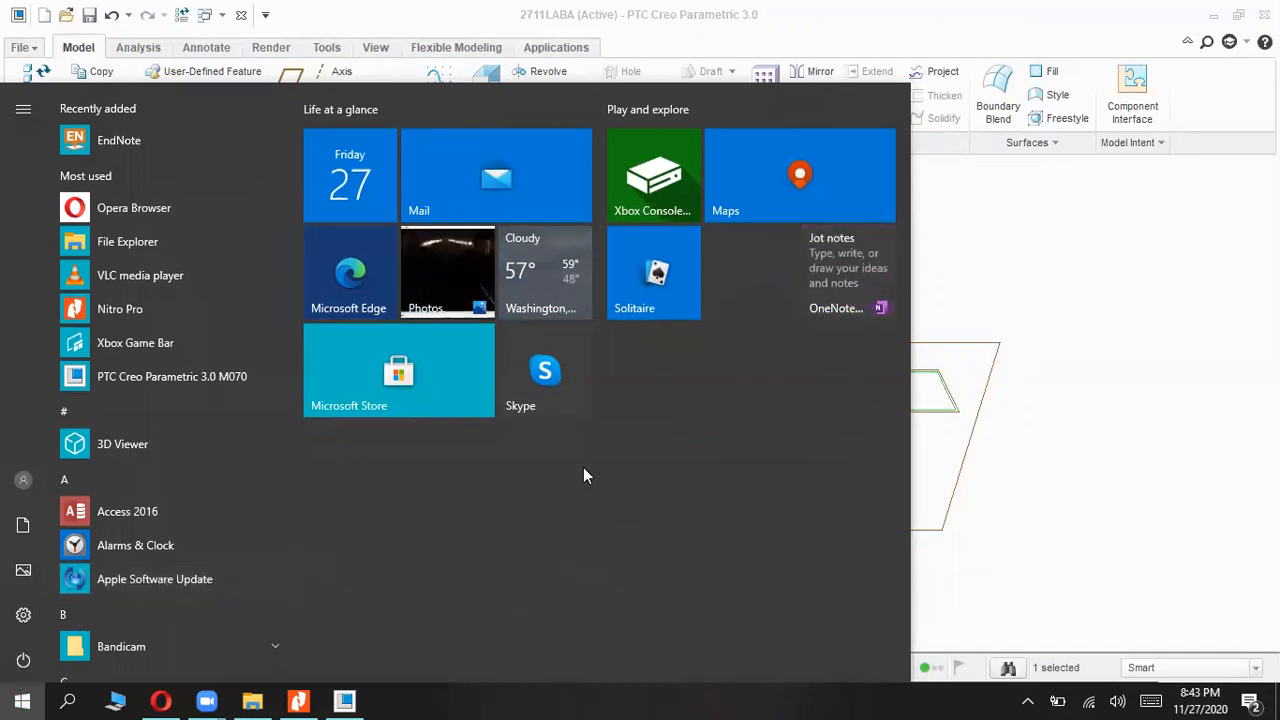
{"action": "left_click", "coordinate": [78, 696]}
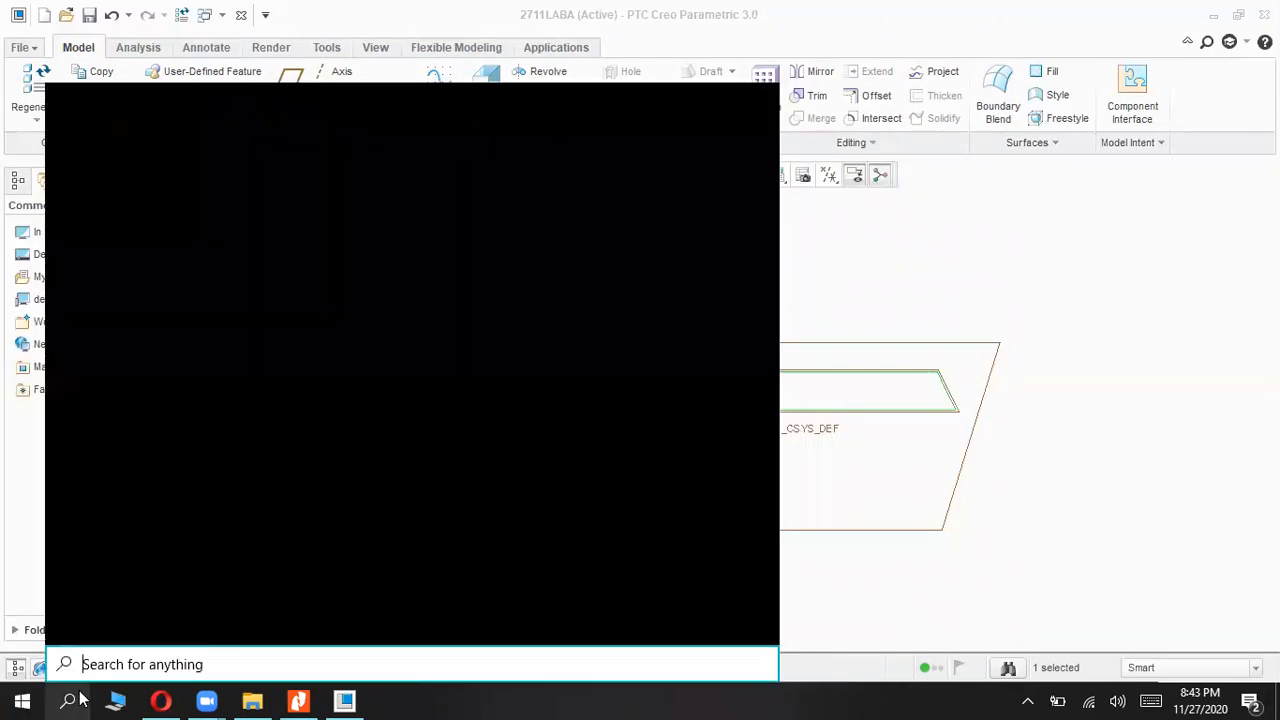
{"action": "type", "text": "sni"}
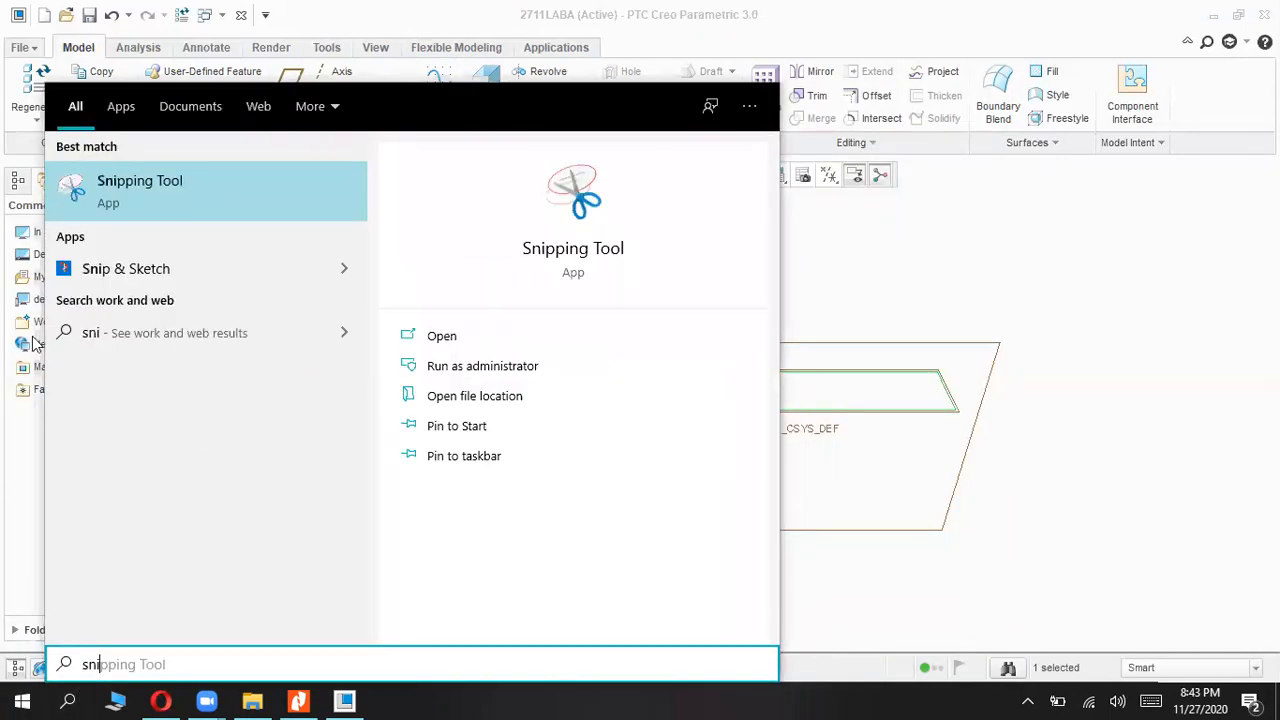
{"action": "left_click", "coordinate": [175, 190]}
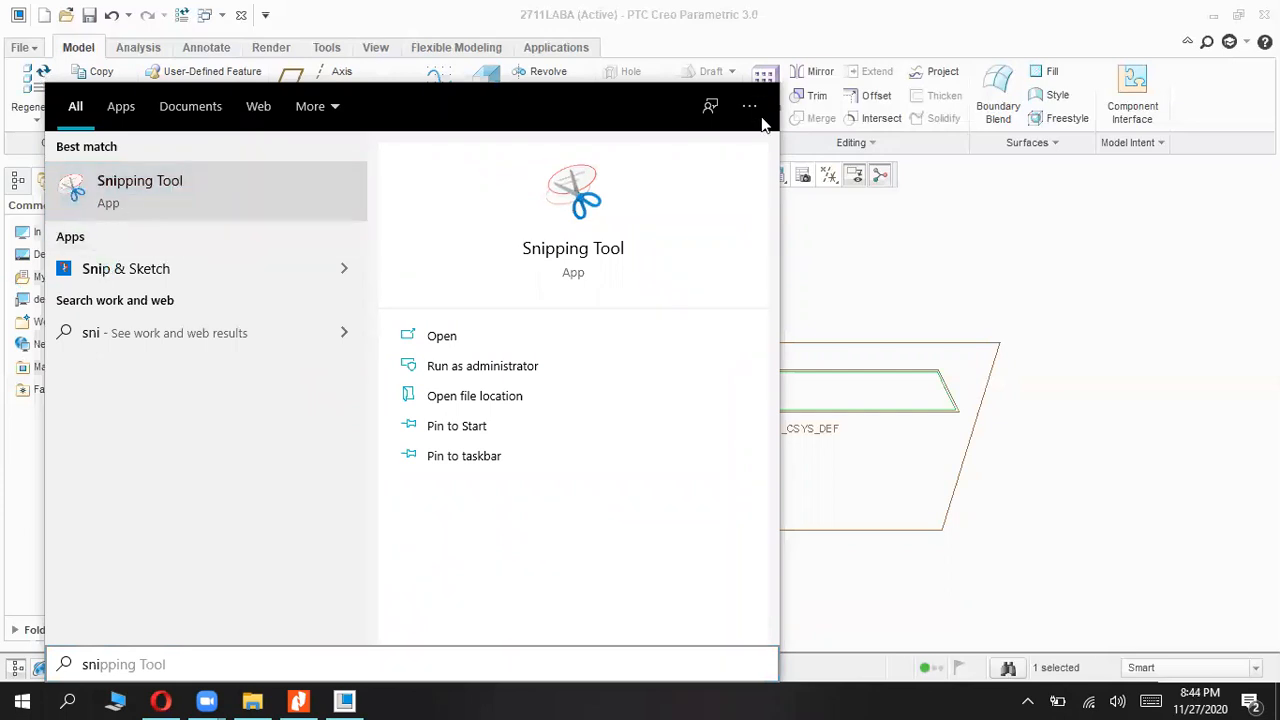
{"action": "left_click", "coordinate": [903, 237]}
{"action": "left_click", "coordinate": [391, 700]}
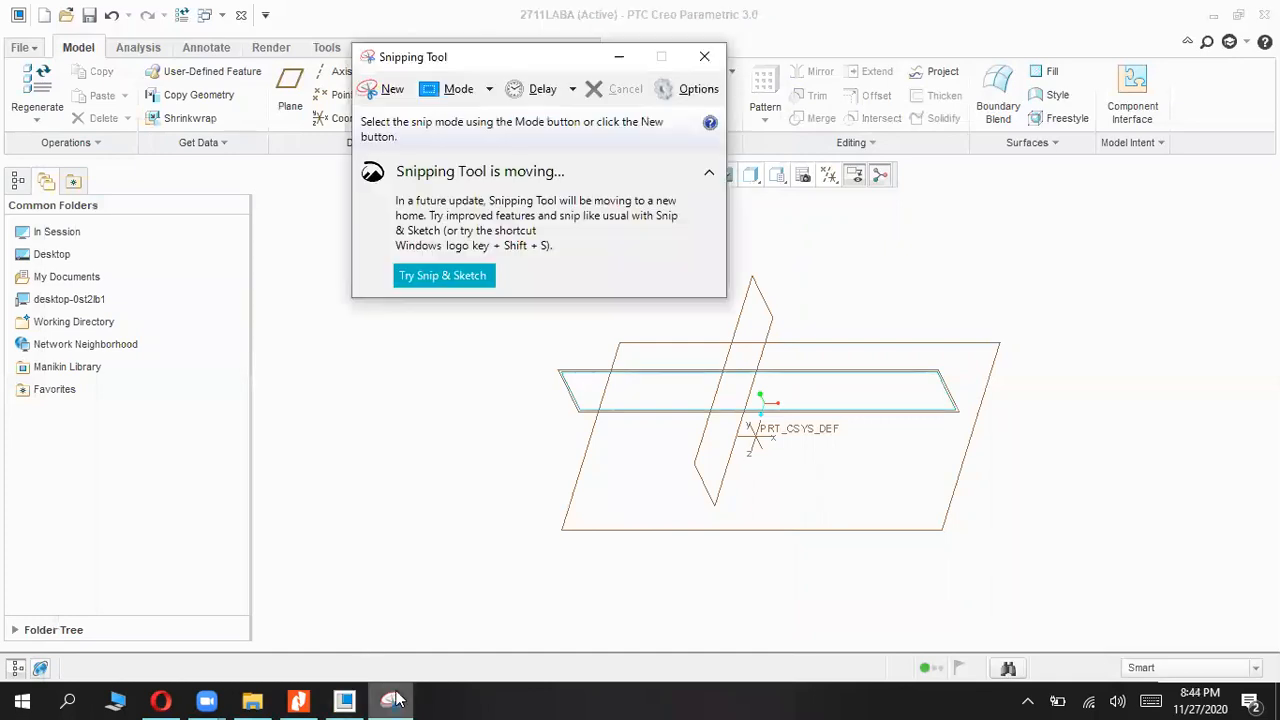
Step: Capture a rectangular snip of the graphics area showing the datum planes, and close the Snipping Tool without saving
{"action": "left_click", "coordinate": [380, 88]}
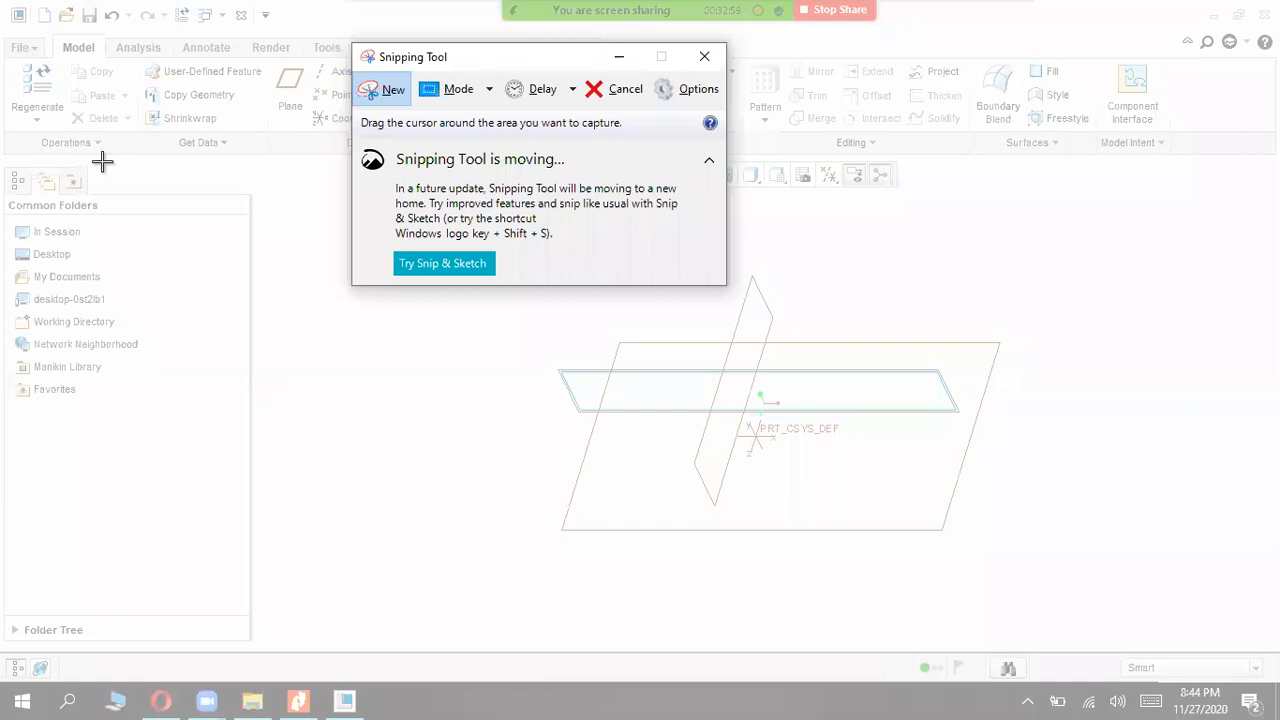
{"action": "left_click_drag", "start_coordinate": [252, 186], "coordinate": [1249, 615]}
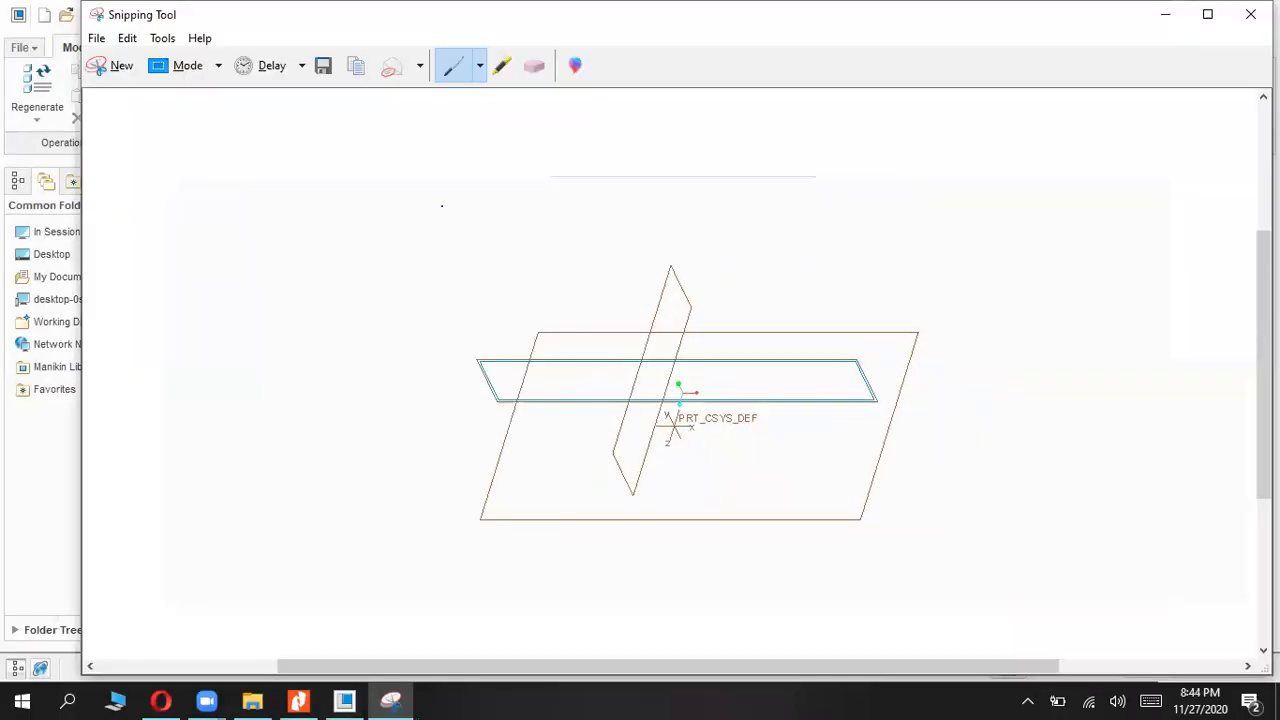
{"action": "left_click", "coordinate": [1250, 14]}
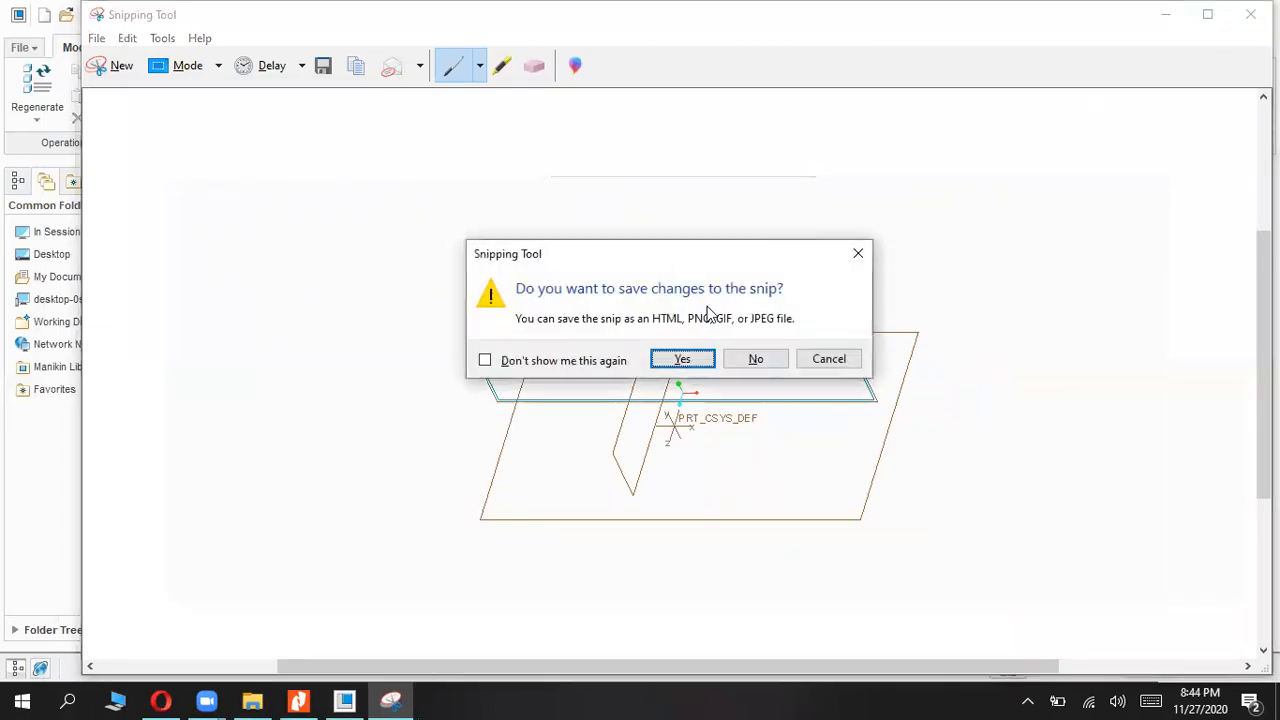
{"action": "left_click", "coordinate": [754, 359]}
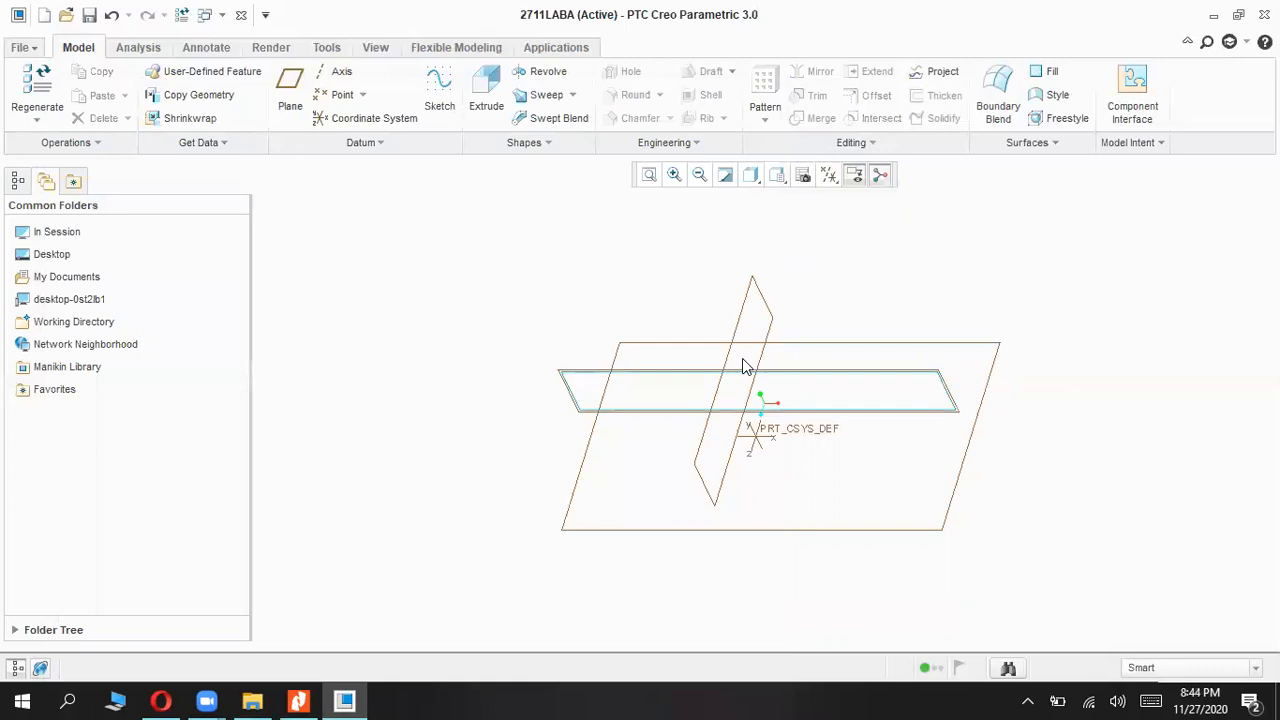